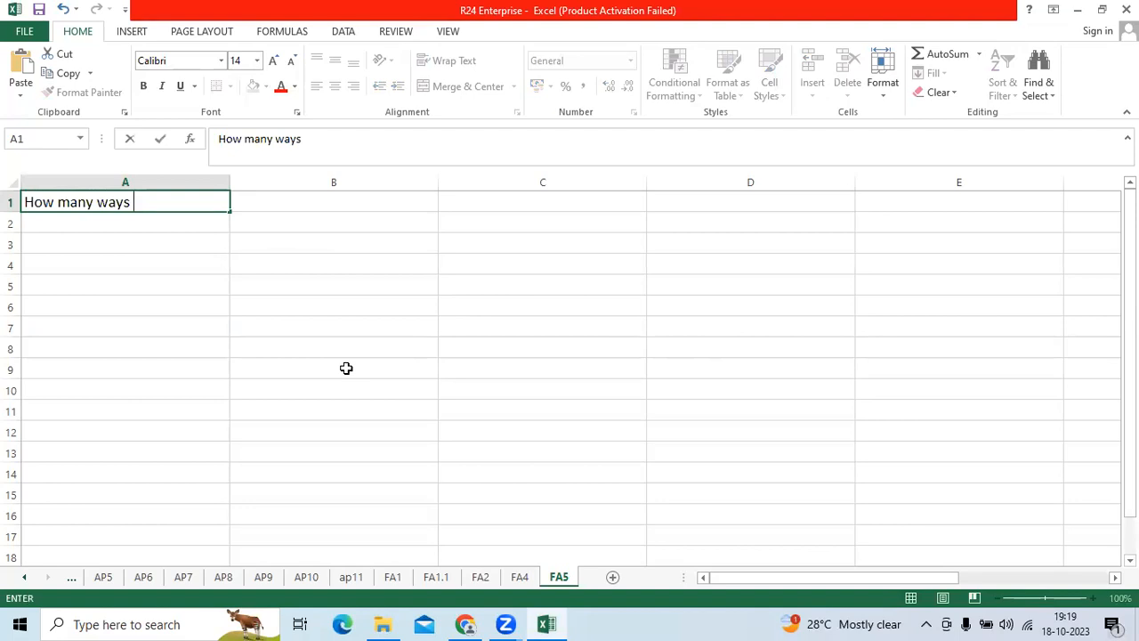
Step: Complete cell A1 as "How many ways will create assets in FA?" and format it with a fitted column width and yellow fill
{"action": "type", "text": "will create assets in FA?"}
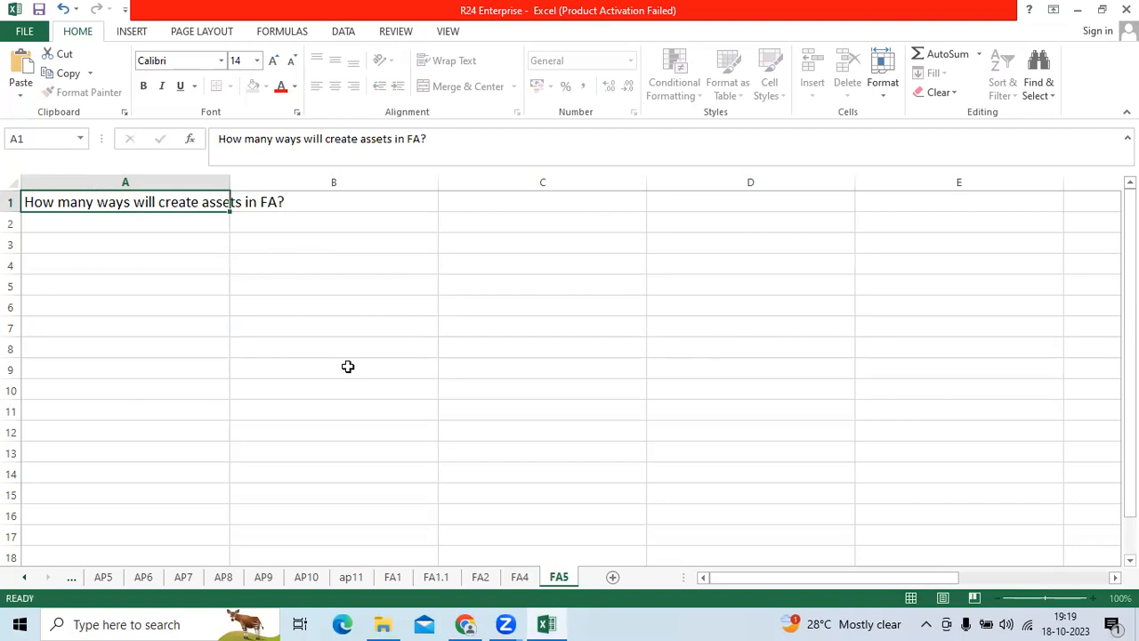
{"action": "key", "text": "Tab"}
{"action": "double_click", "coordinate": [230, 181]}
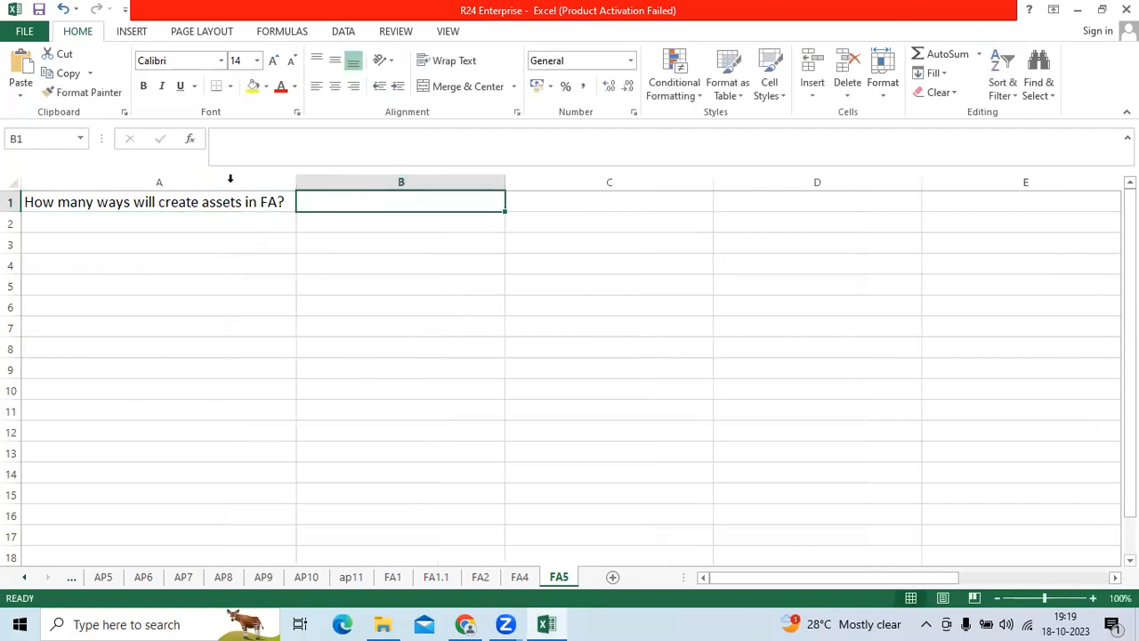
{"action": "left_click", "coordinate": [231, 201]}
{"action": "left_click", "coordinate": [253, 86]}
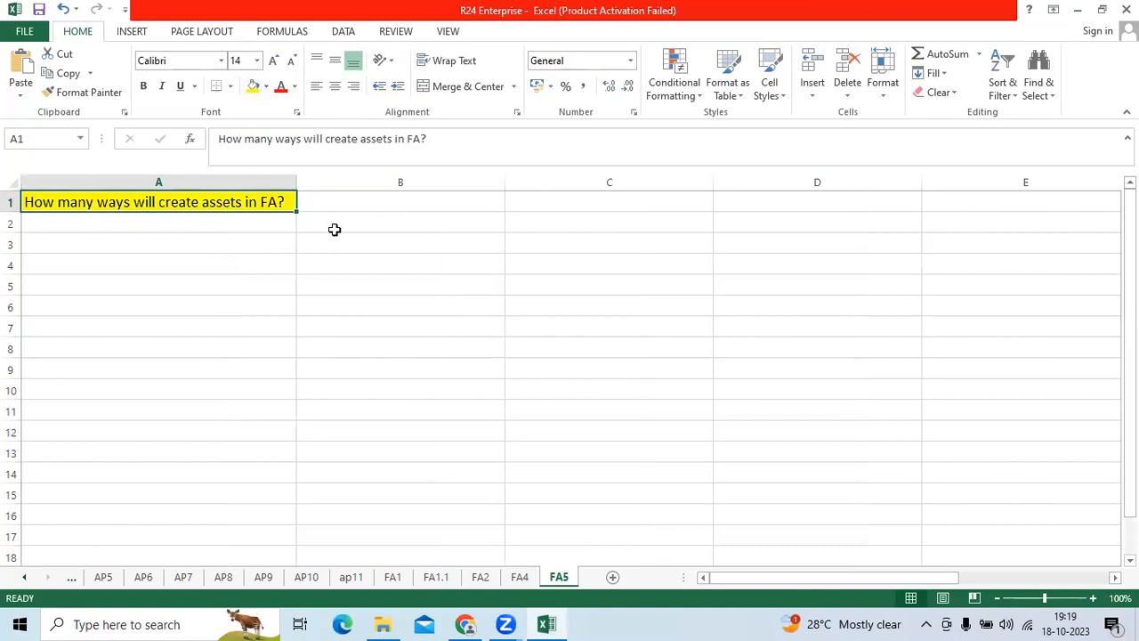
Step: List the asset creation methods in B1:B4: "Mass Additions", "Direct Additions in FA", "FBDI" and "ADFDI"
{"action": "left_click", "coordinate": [334, 205]}
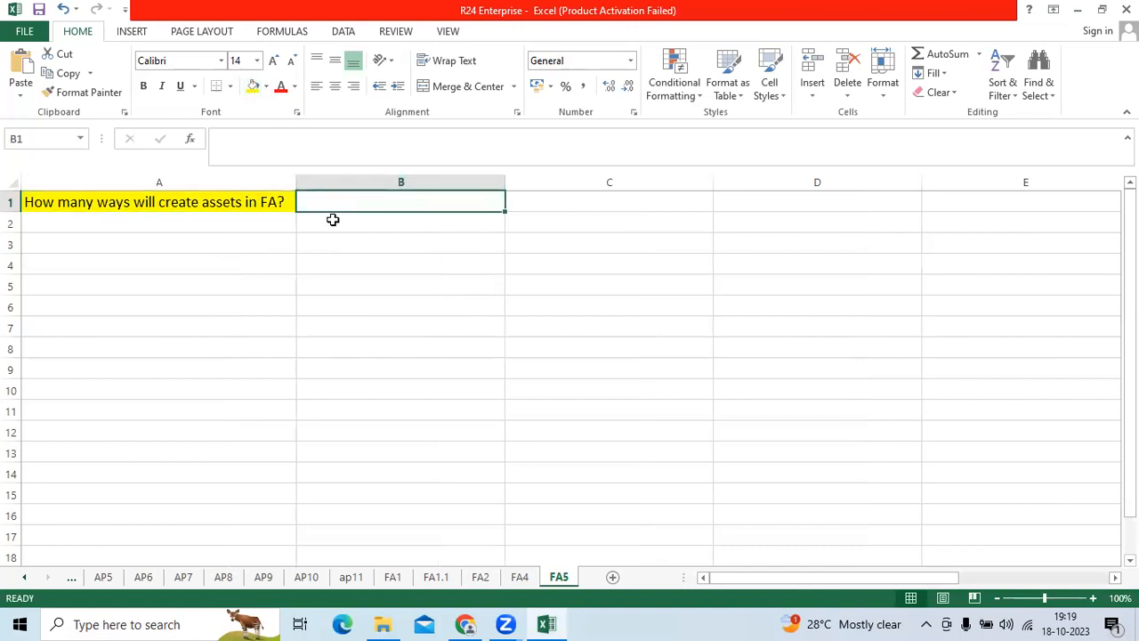
{"action": "type", "text": "Ma"}
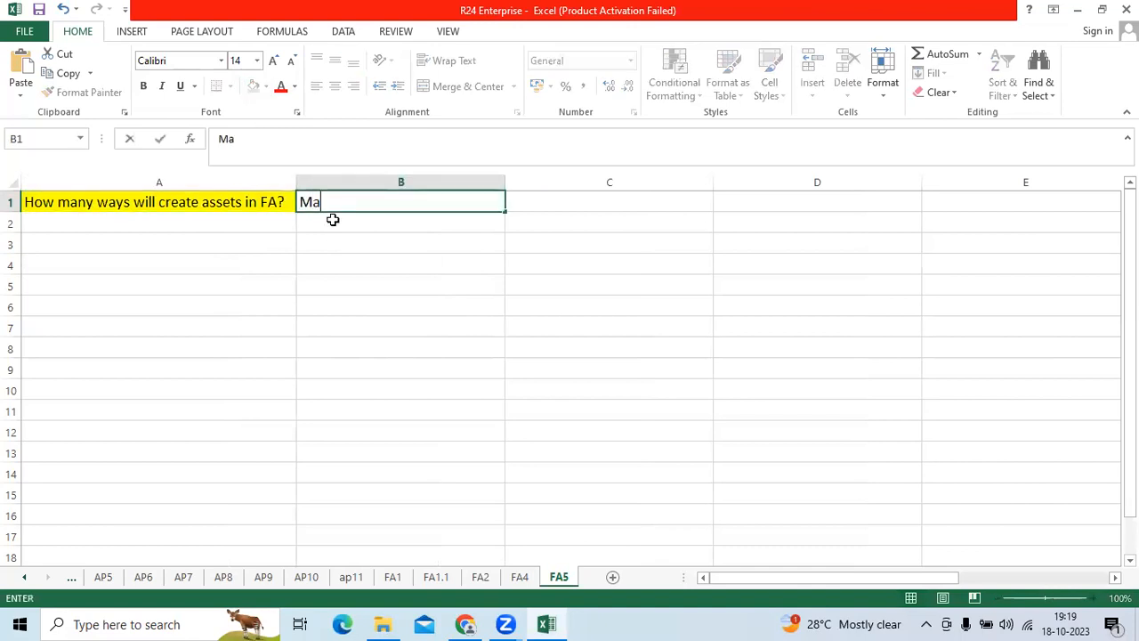
{"action": "type", "text": "ss Additions"}
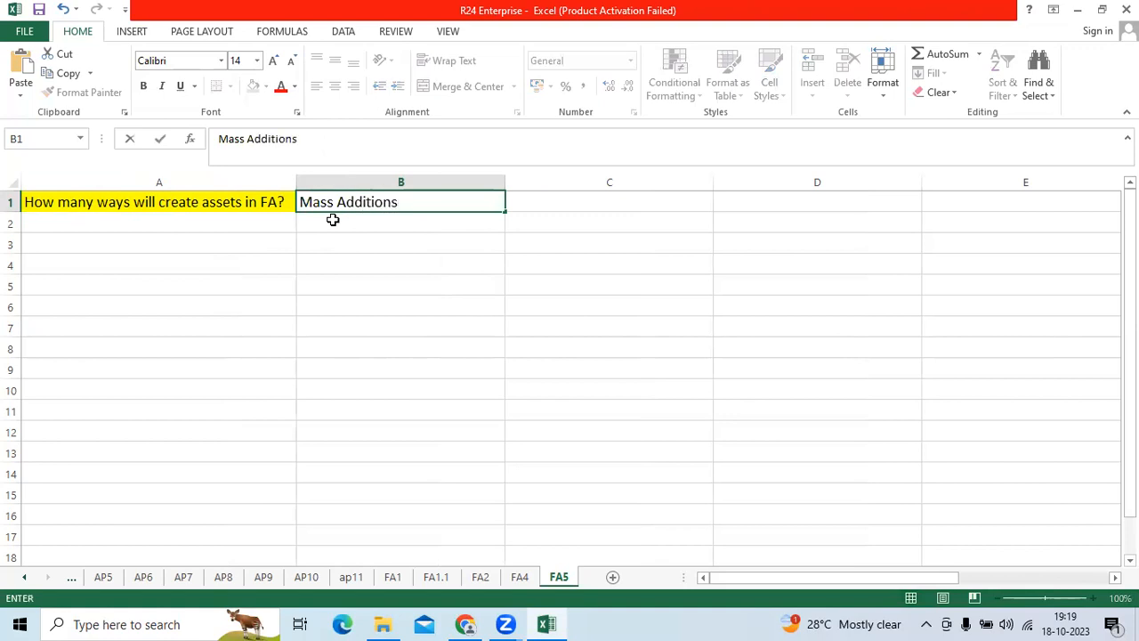
{"action": "left_click", "coordinate": [331, 220]}
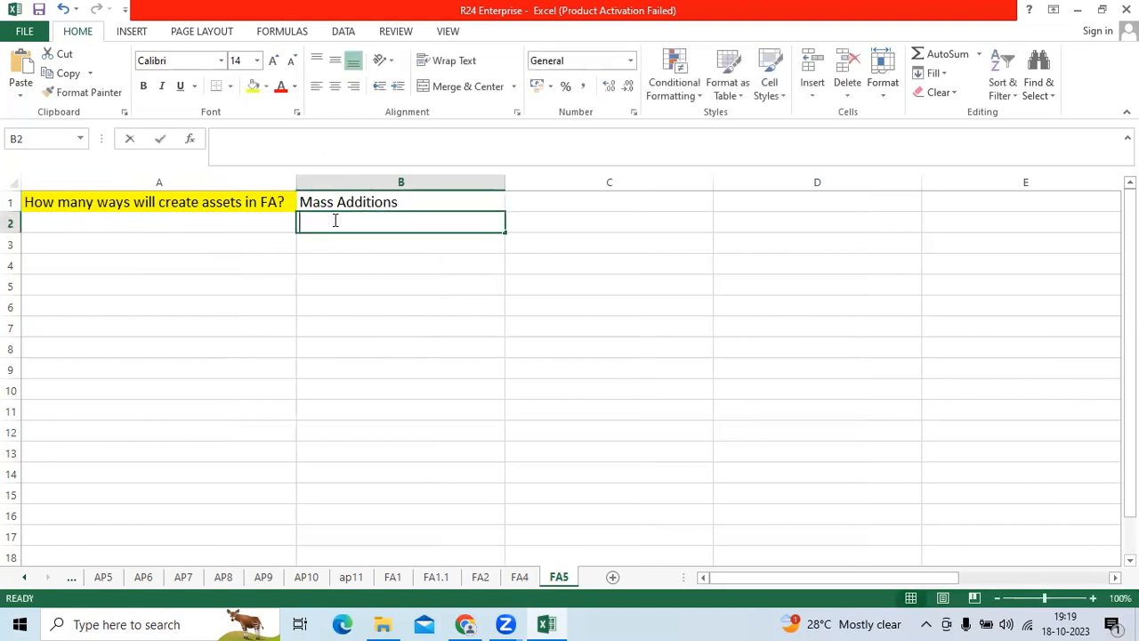
{"action": "type", "text": "Direct Add"}
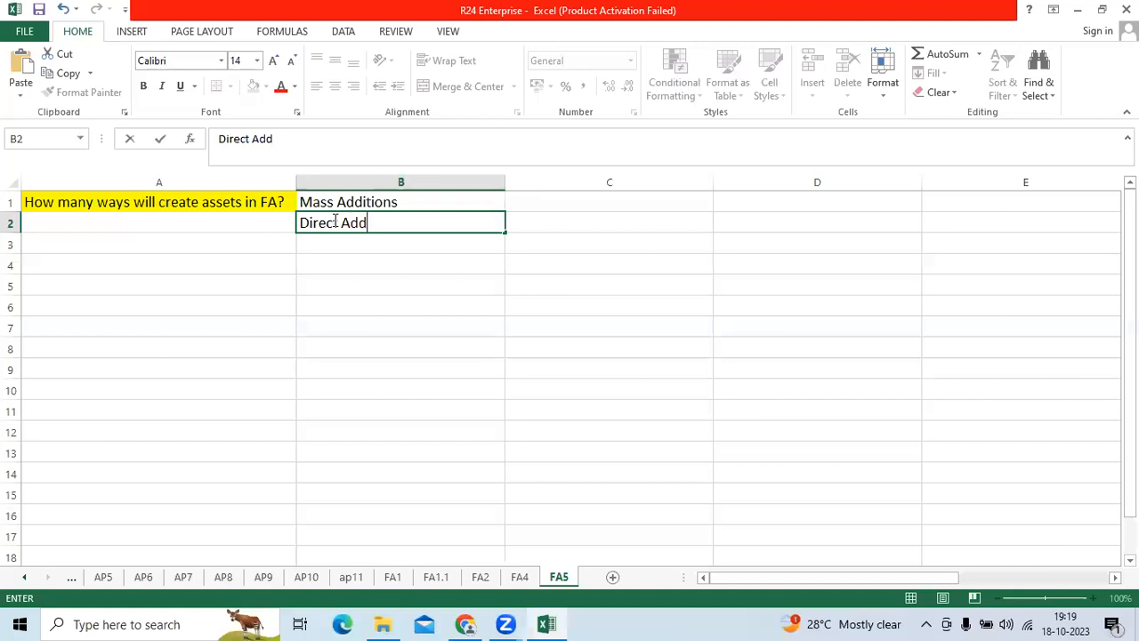
{"action": "type", "text": "itions in FA"}
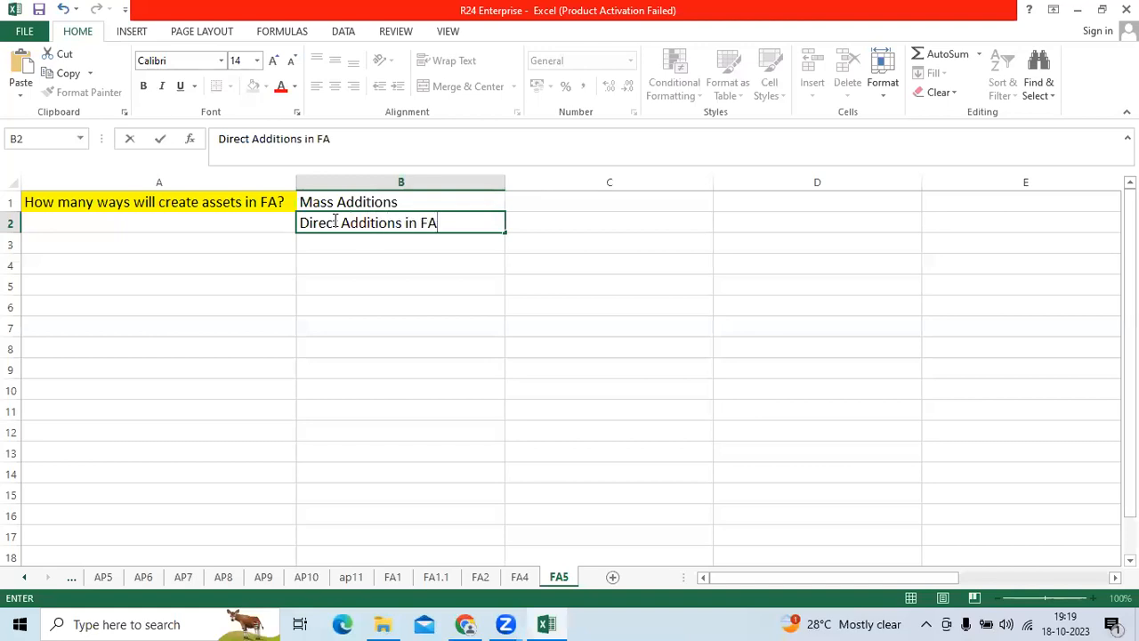
{"action": "key", "text": "Return"}
{"action": "type", "text": "F"}
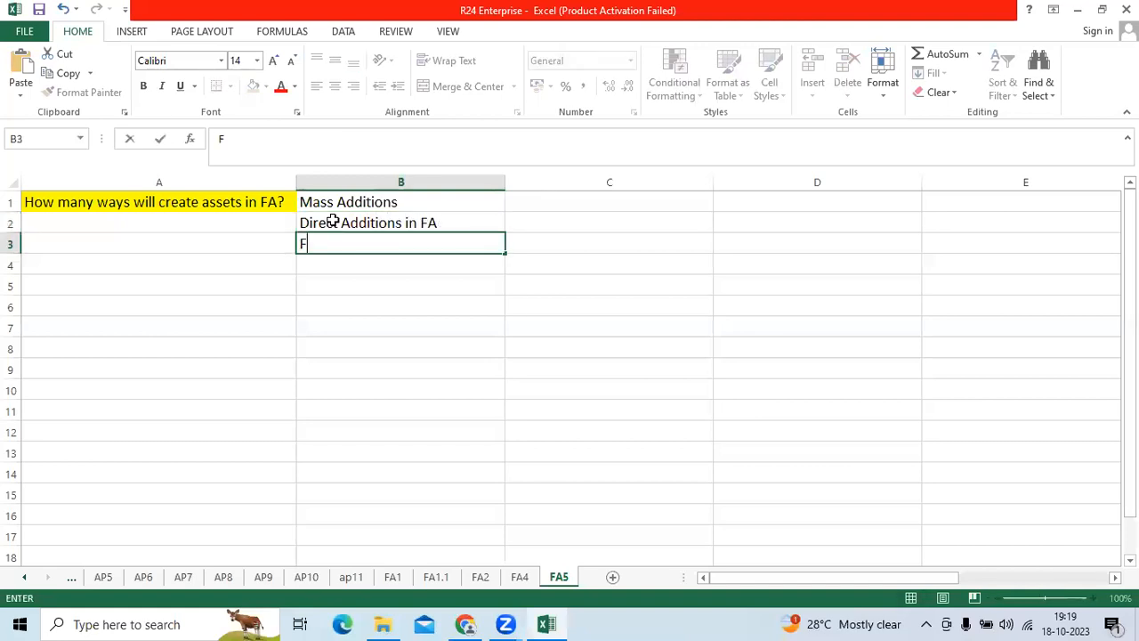
{"action": "type", "text": "BDI"}
{"action": "key", "text": "Return"}
{"action": "type", "text": "ADFDI"}
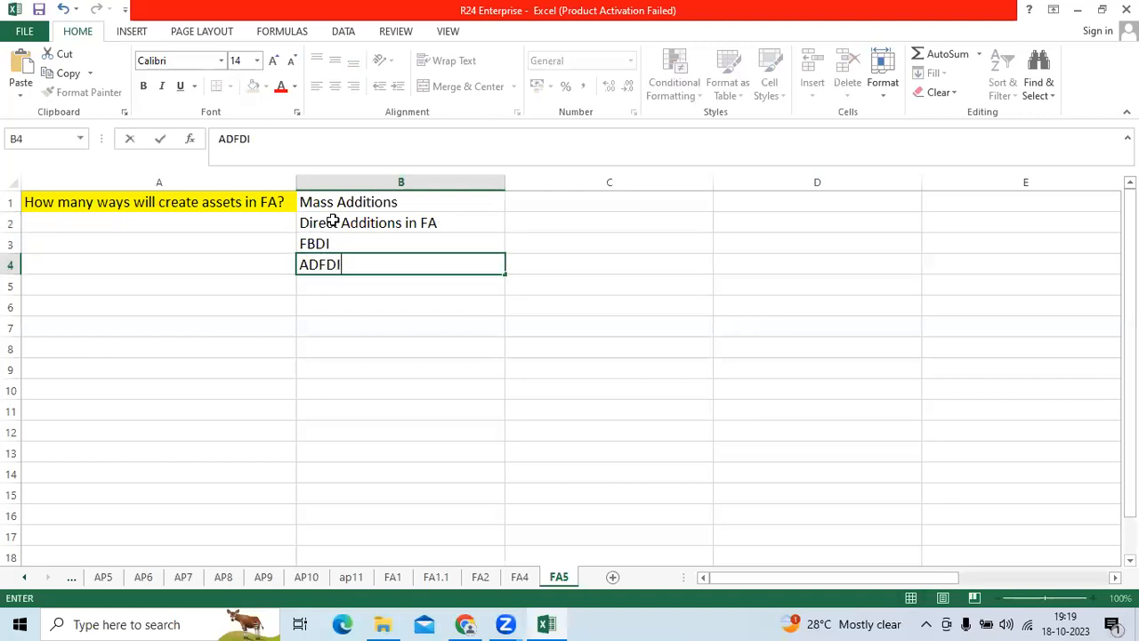
{"action": "key", "text": "Tab"}
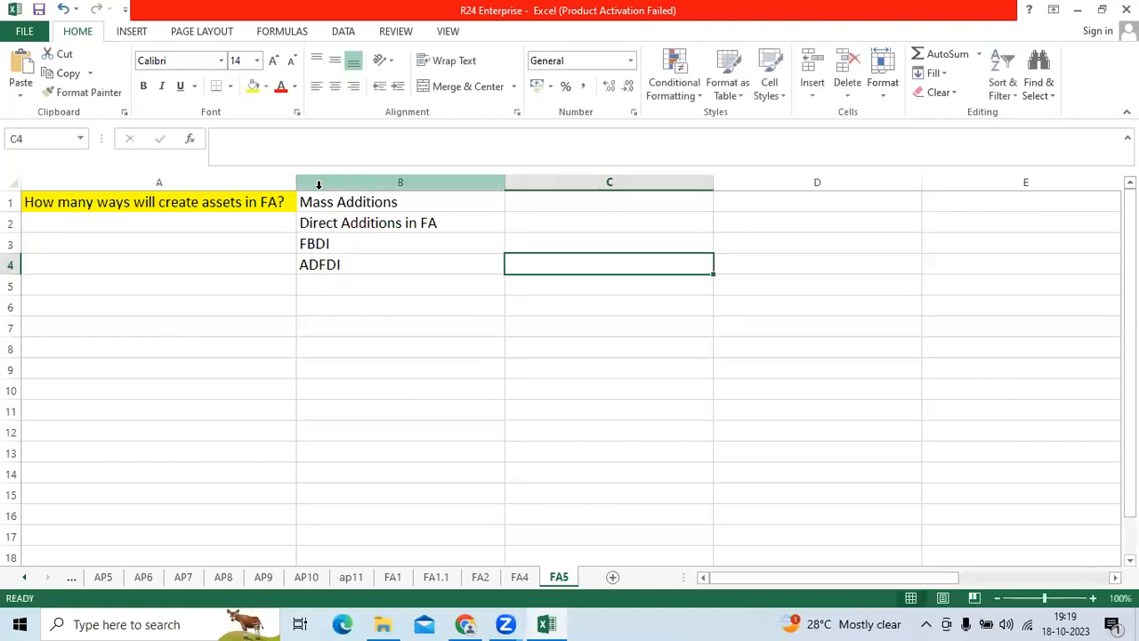
Step: Apply all borders to the methods list in B1:B4 and save the workbook
{"action": "left_click", "coordinate": [354, 205]}
{"action": "left_click_drag", "start_coordinate": [354, 205], "coordinate": [353, 263]}
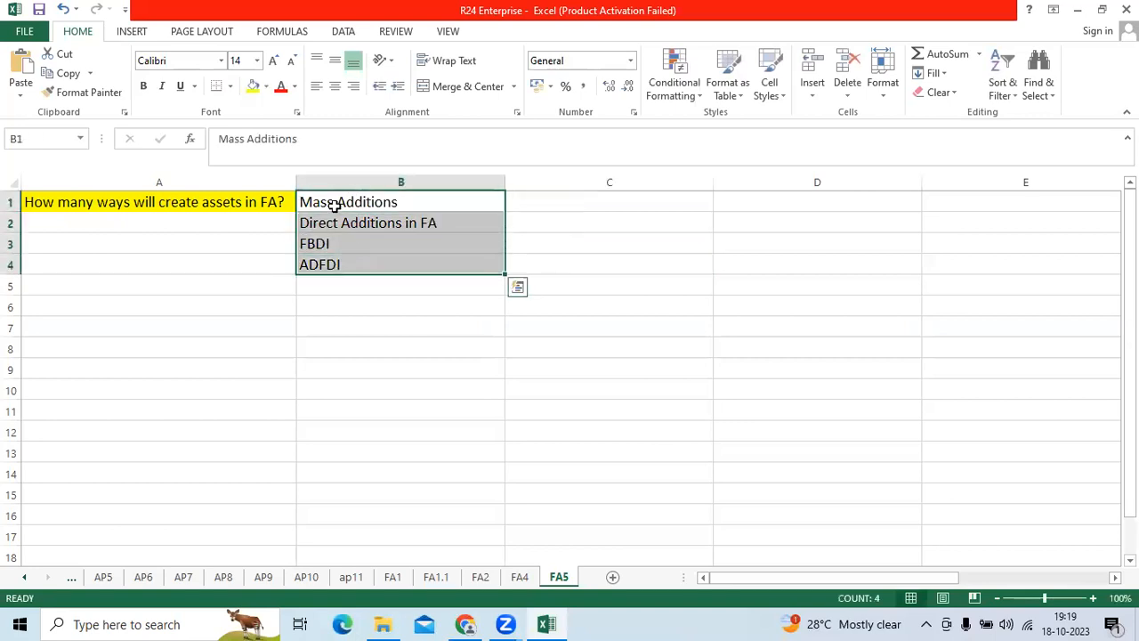
{"action": "left_click", "coordinate": [230, 87]}
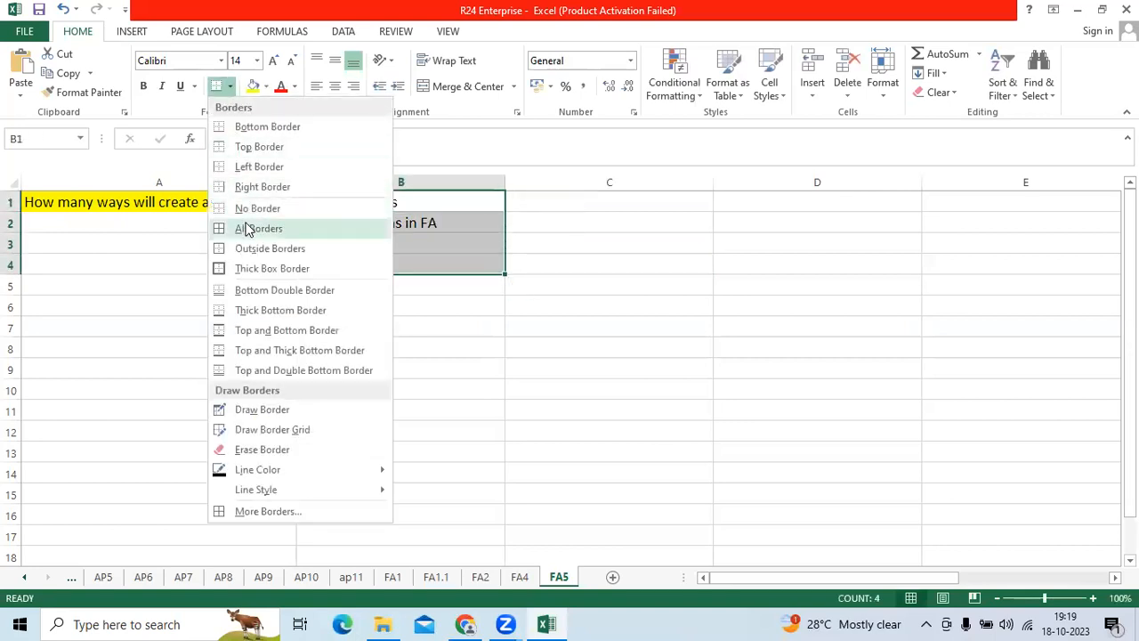
{"action": "left_click", "coordinate": [224, 228]}
{"action": "left_click", "coordinate": [39, 10]}
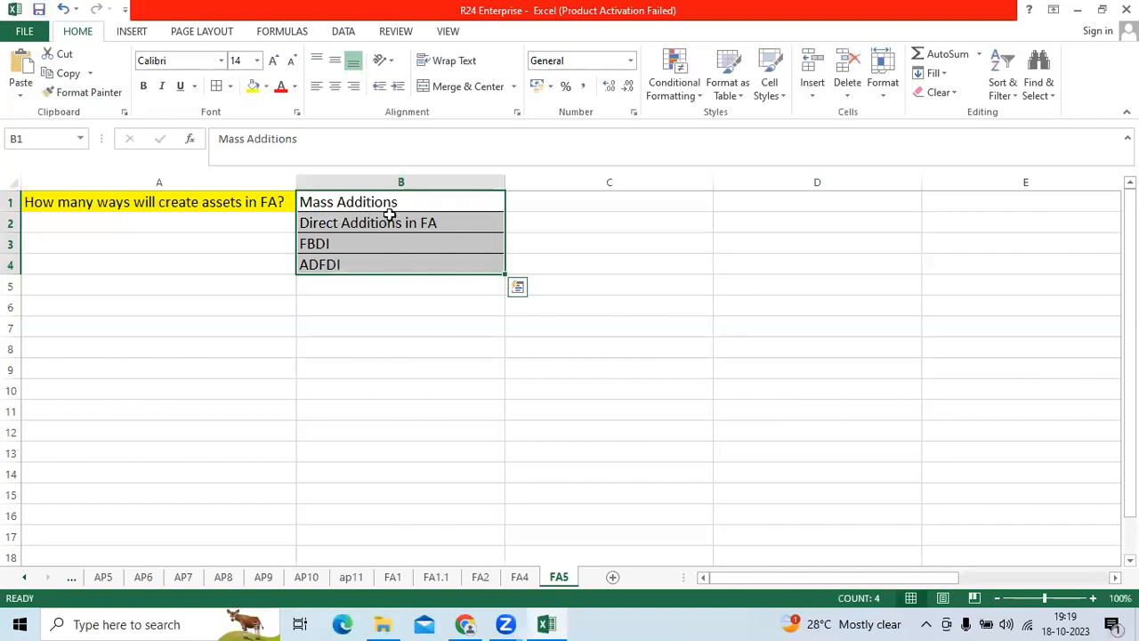
Step: Copy "Mass Additions" from B1 into A6 and give the copied cell a yellow fill
{"action": "left_click", "coordinate": [396, 205]}
{"action": "key", "text": "ctrl+c"}
{"action": "left_click", "coordinate": [276, 316]}
{"action": "key", "text": "ctrl+v"}
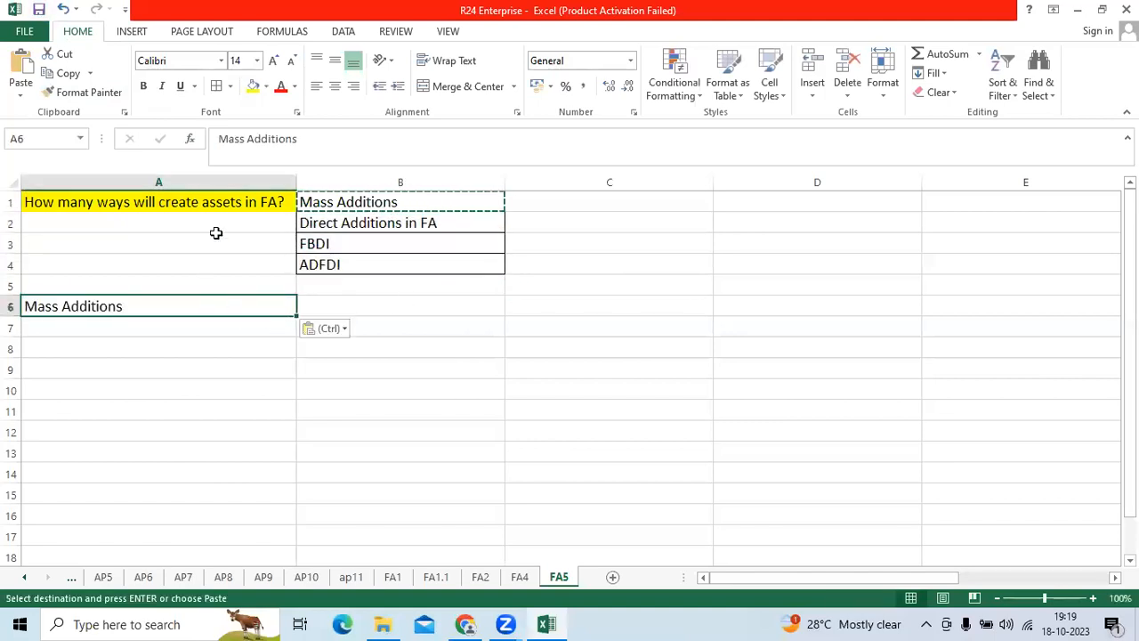
{"action": "left_click", "coordinate": [253, 92]}
Step: Extend the A6 heading to "Mass Additions Process to Create Assets in FA" and fit column A's width to it
{"action": "double_click", "coordinate": [209, 305]}
{"action": "type", "text": "Process to Create Assets"}
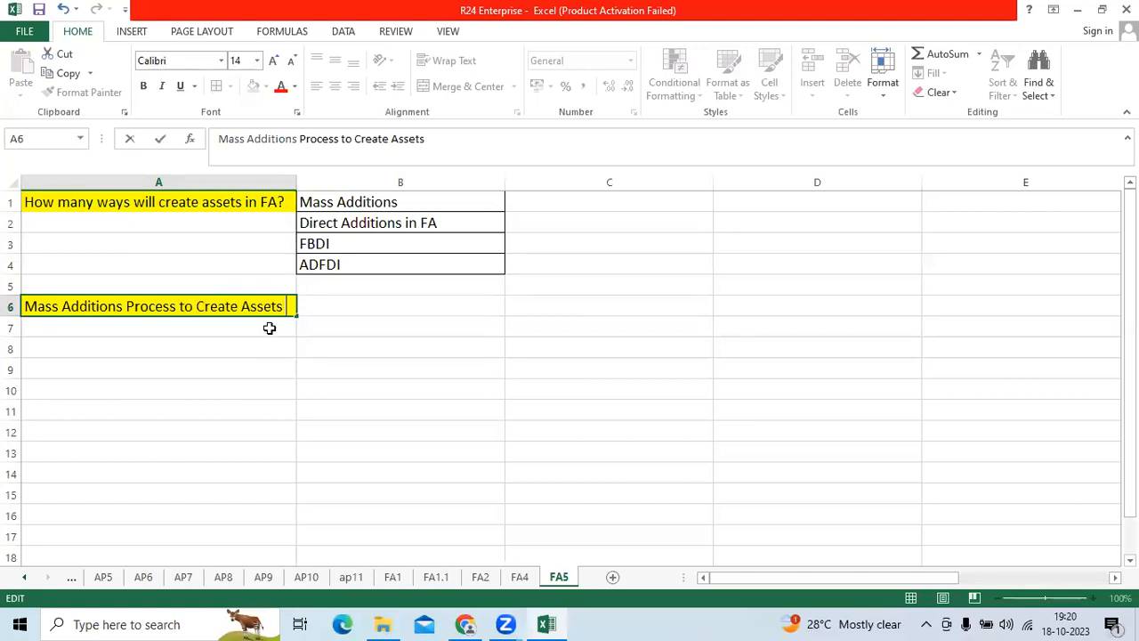
{"action": "type", "text": " in FA"}
{"action": "key", "text": "Tab"}
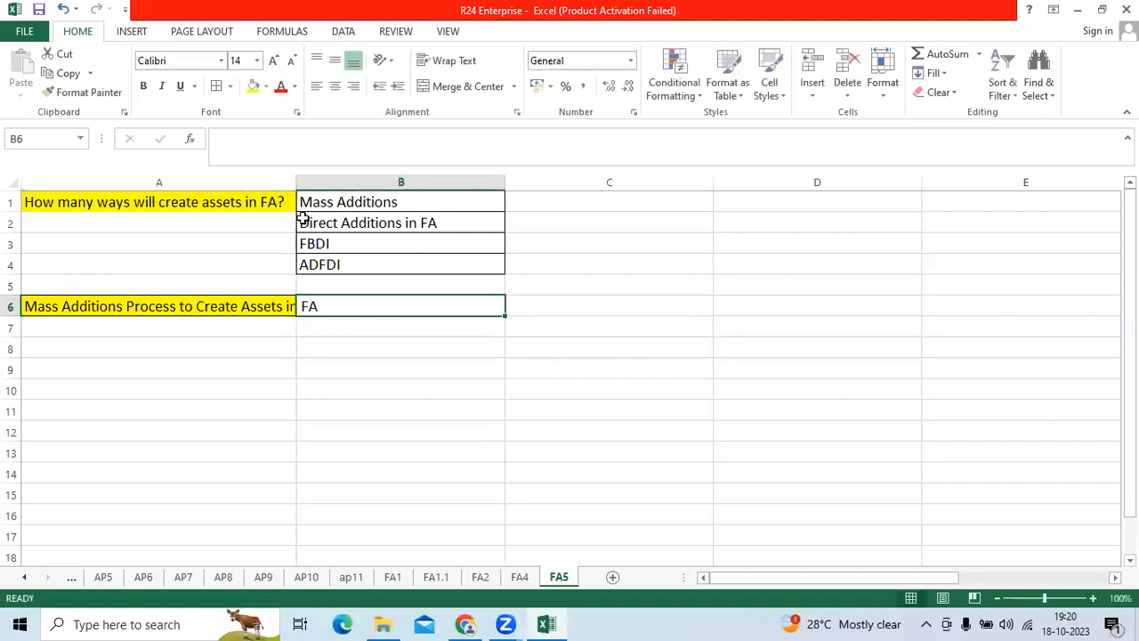
{"action": "double_click", "coordinate": [296, 177]}
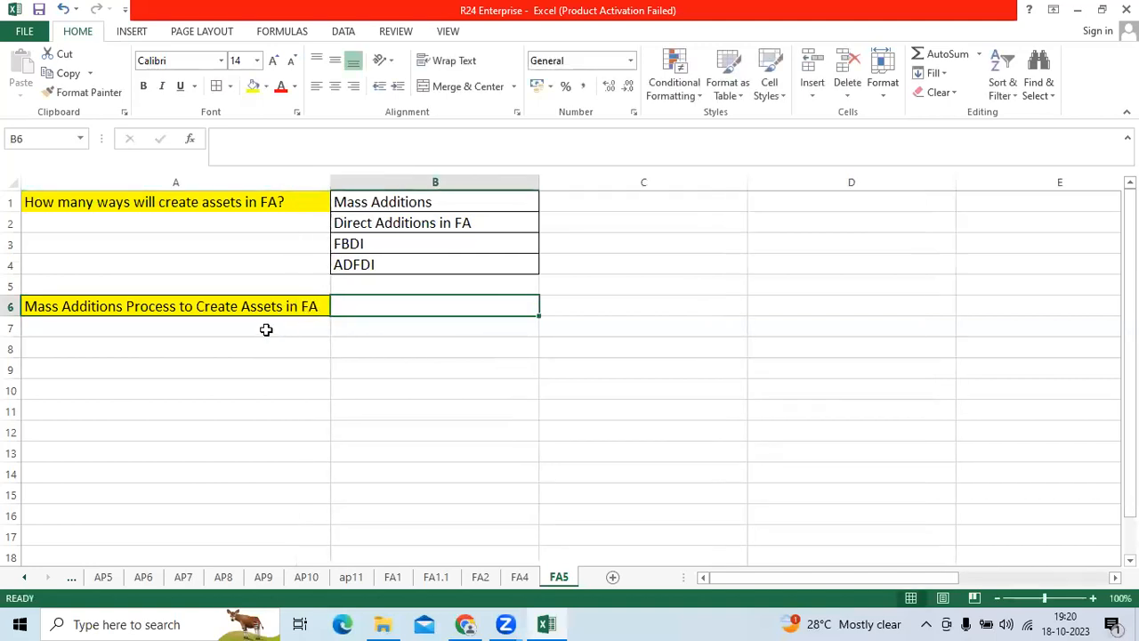
Step: Enter "How to capitalize assets in FA?" in A7 and "How to create assets in FA with AP Integration?" in A8
{"action": "left_click", "coordinate": [267, 329]}
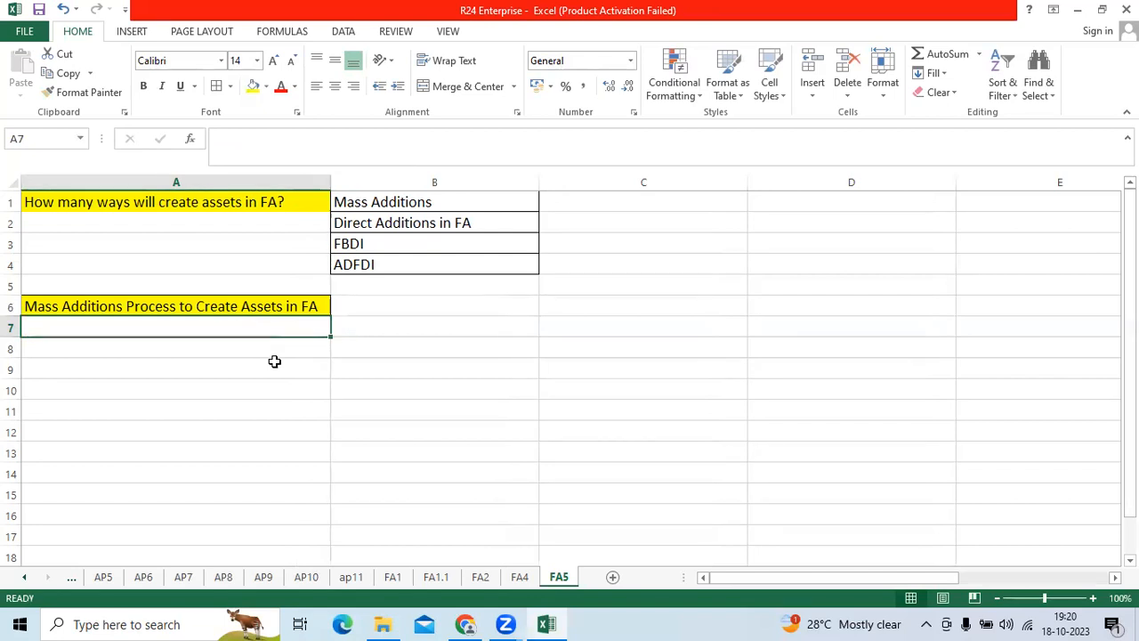
{"action": "type", "text": "How to capit"}
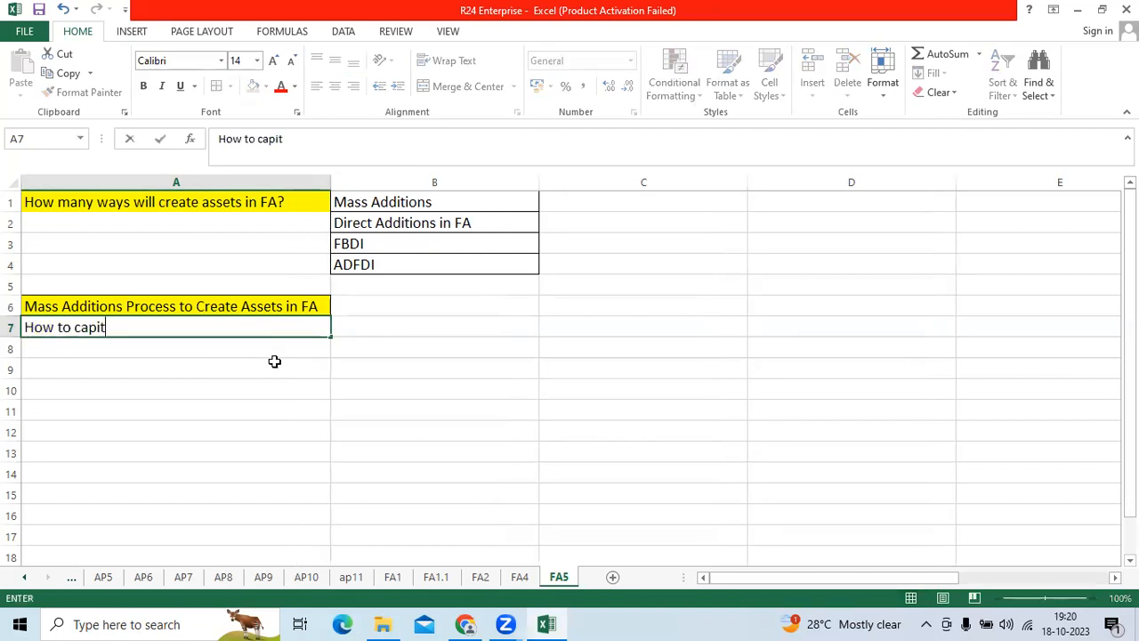
{"action": "type", "text": "alize "}
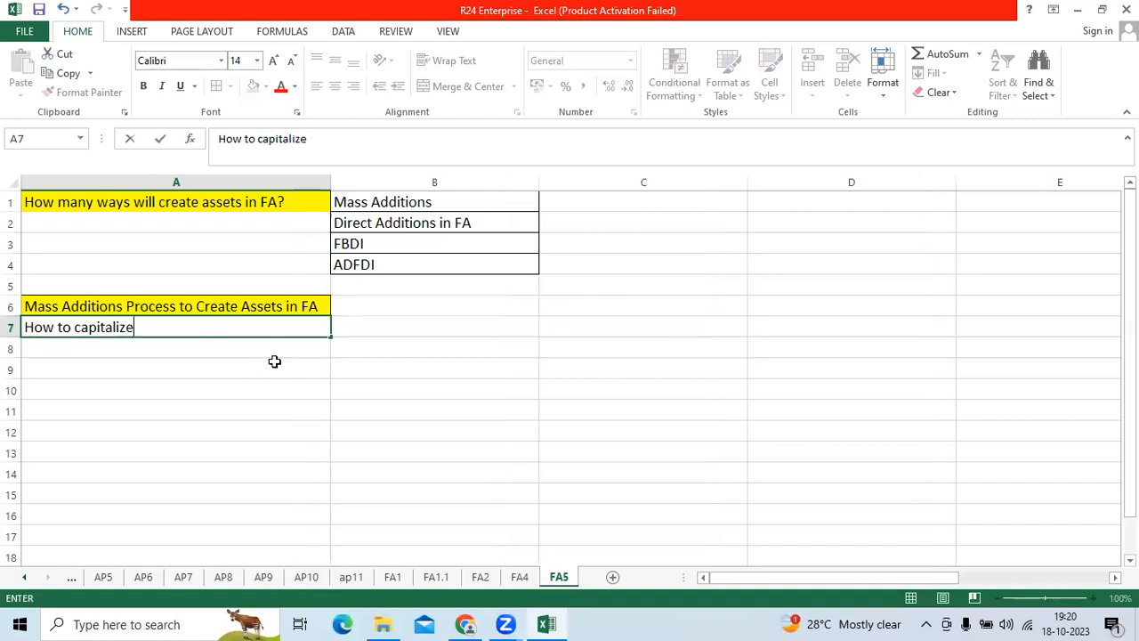
{"action": "type", "text": "assets in "}
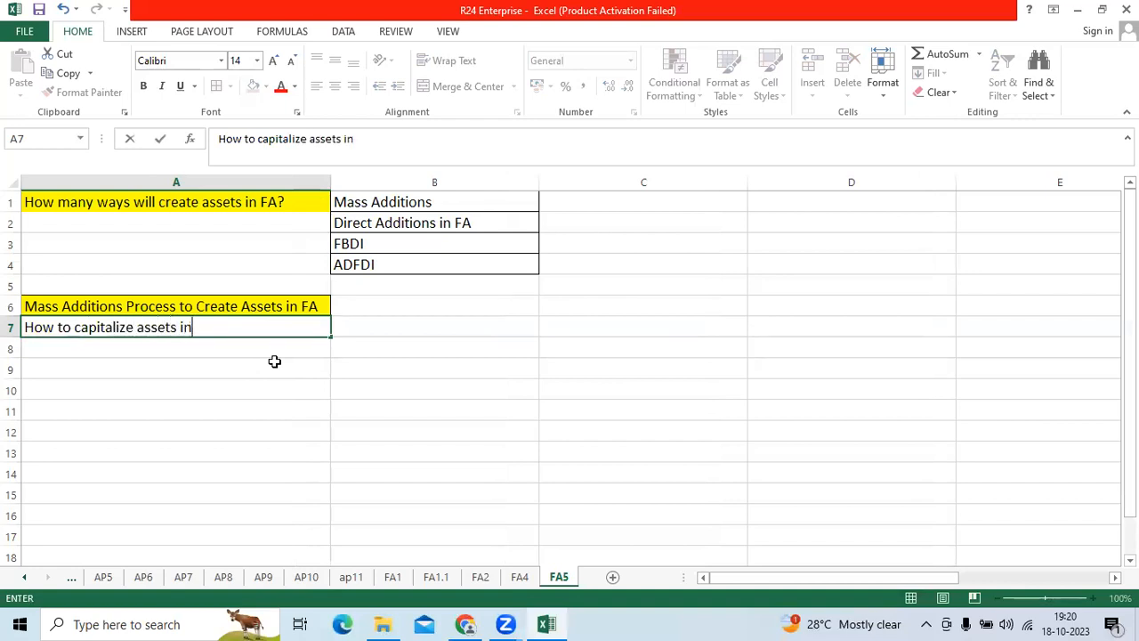
{"action": "type", "text": "FA?"}
{"action": "key", "text": "Return"}
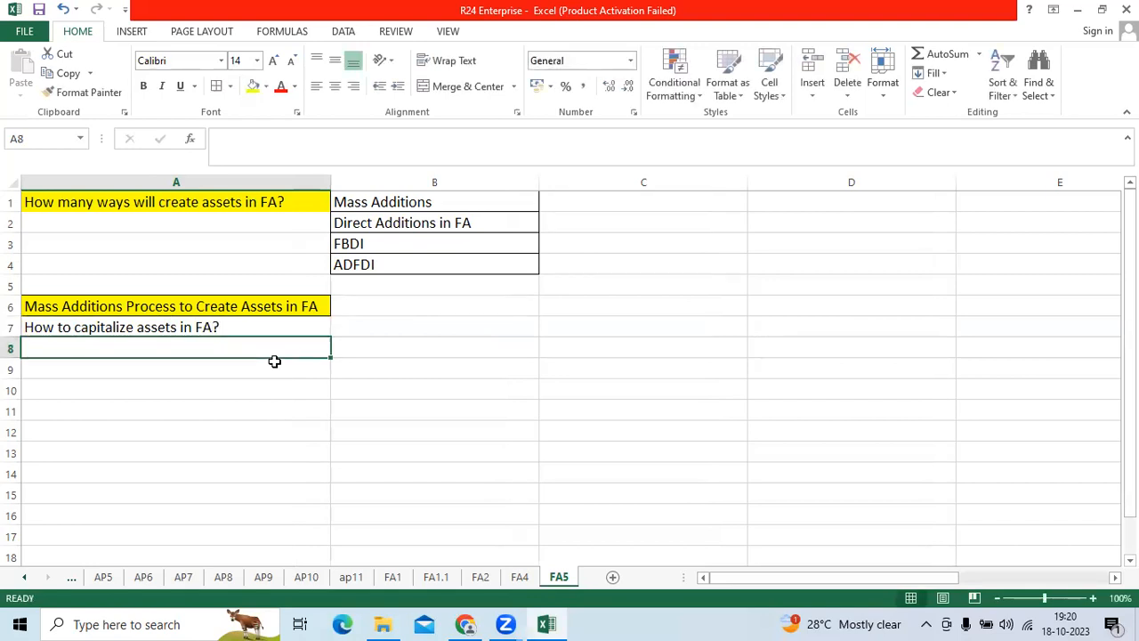
{"action": "type", "text": "How to create ass"}
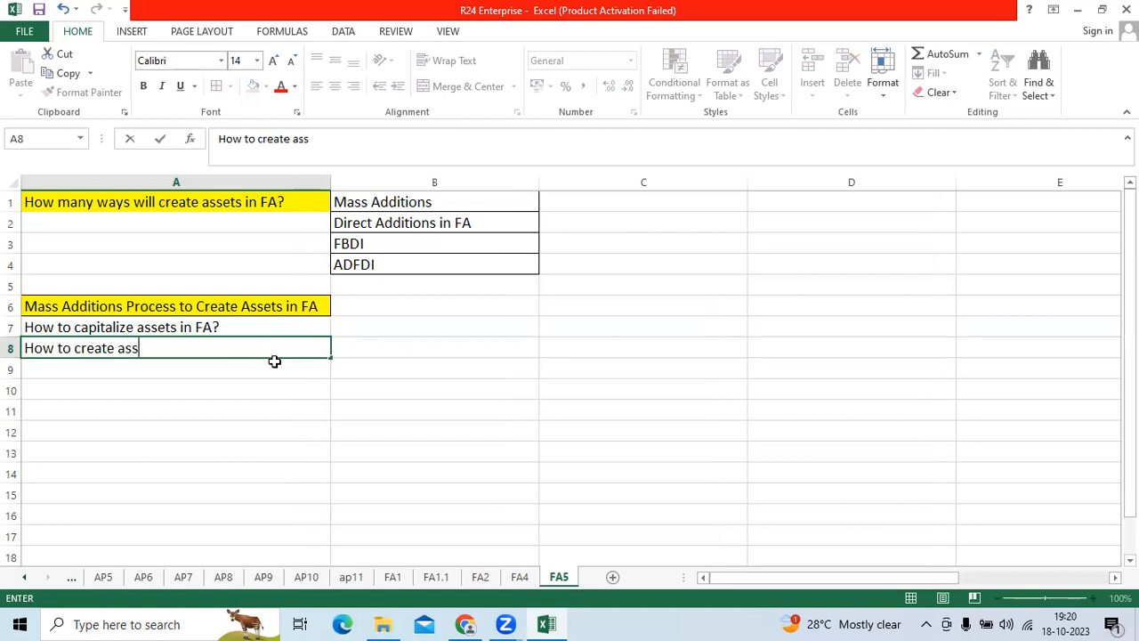
{"action": "type", "text": "ets in FA with AP Integration"}
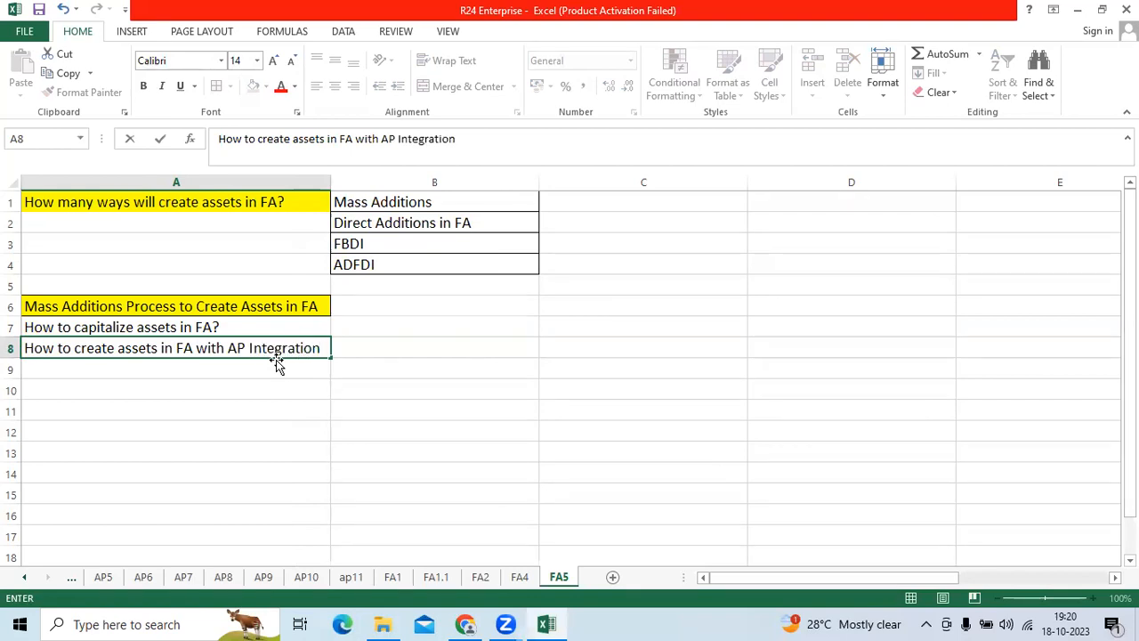
{"action": "type", "text": "?"}
{"action": "key", "text": "Return"}
Step: Apply all borders to the heading and questions in A6:A8 and save the workbook
{"action": "left_click_drag", "start_coordinate": [279, 306], "coordinate": [271, 348]}
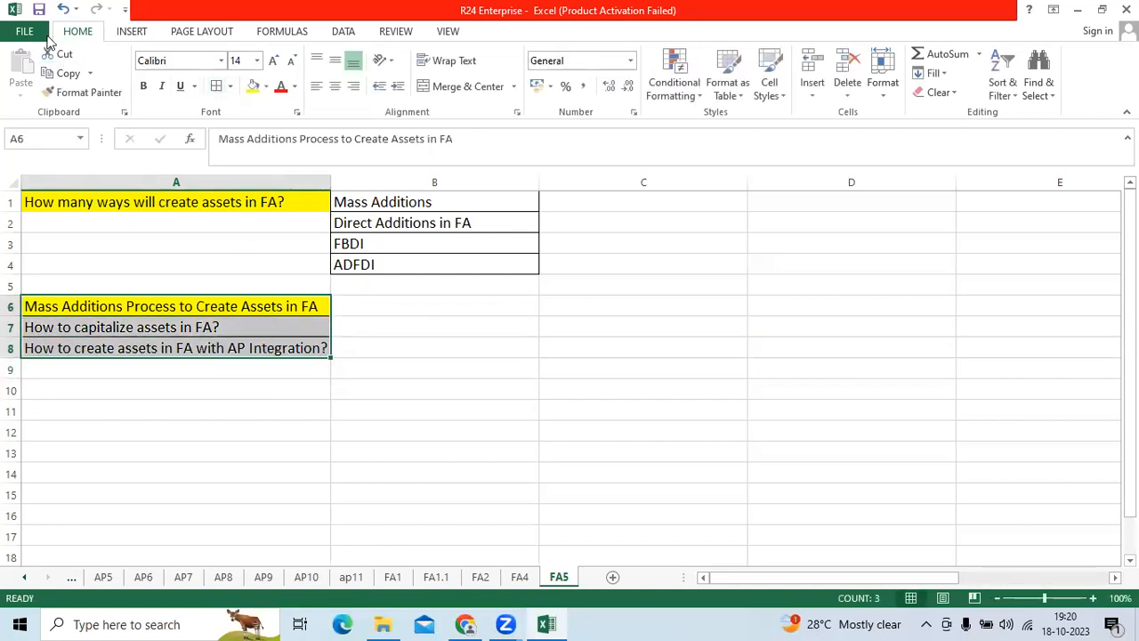
{"action": "left_click", "coordinate": [39, 11]}
{"action": "left_click", "coordinate": [129, 307]}
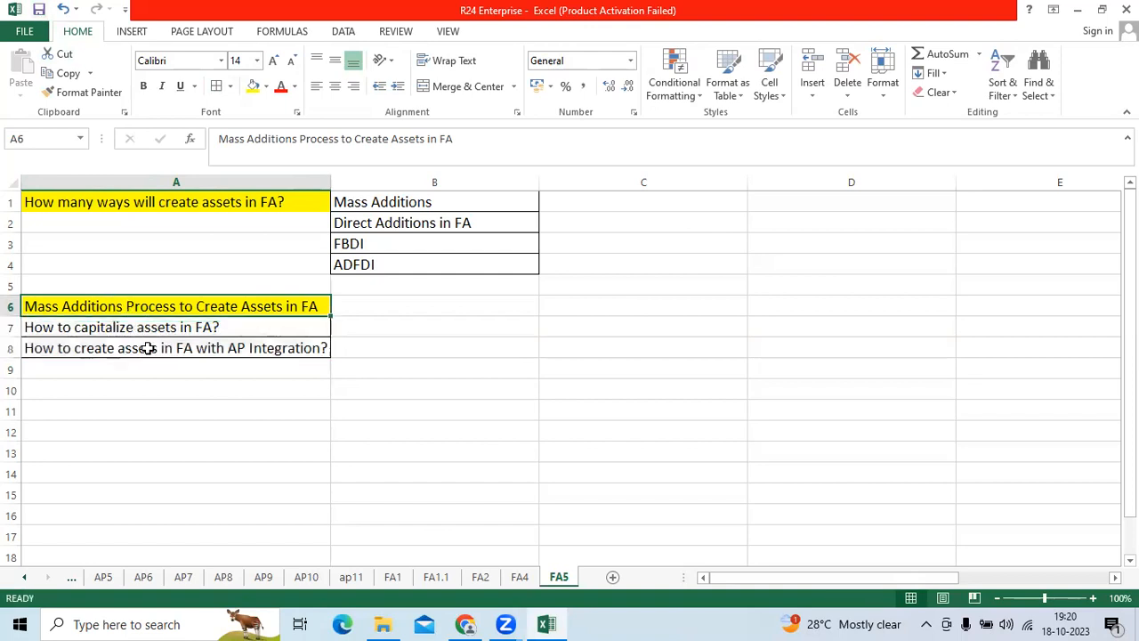
{"action": "left_click", "coordinate": [170, 350]}
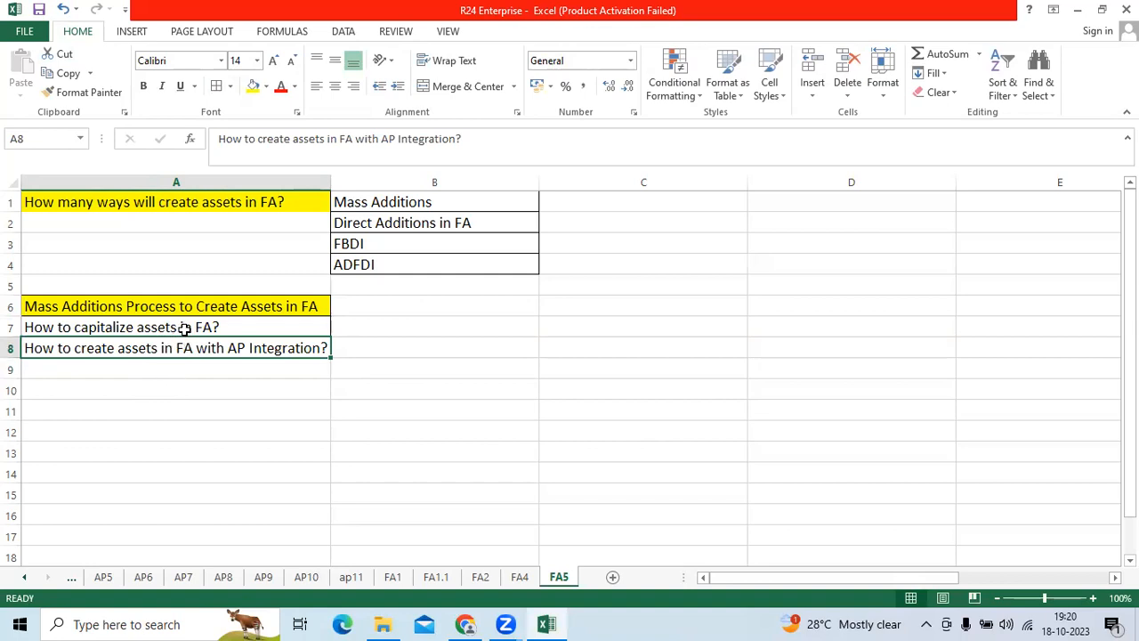
{"action": "left_click", "coordinate": [274, 328]}
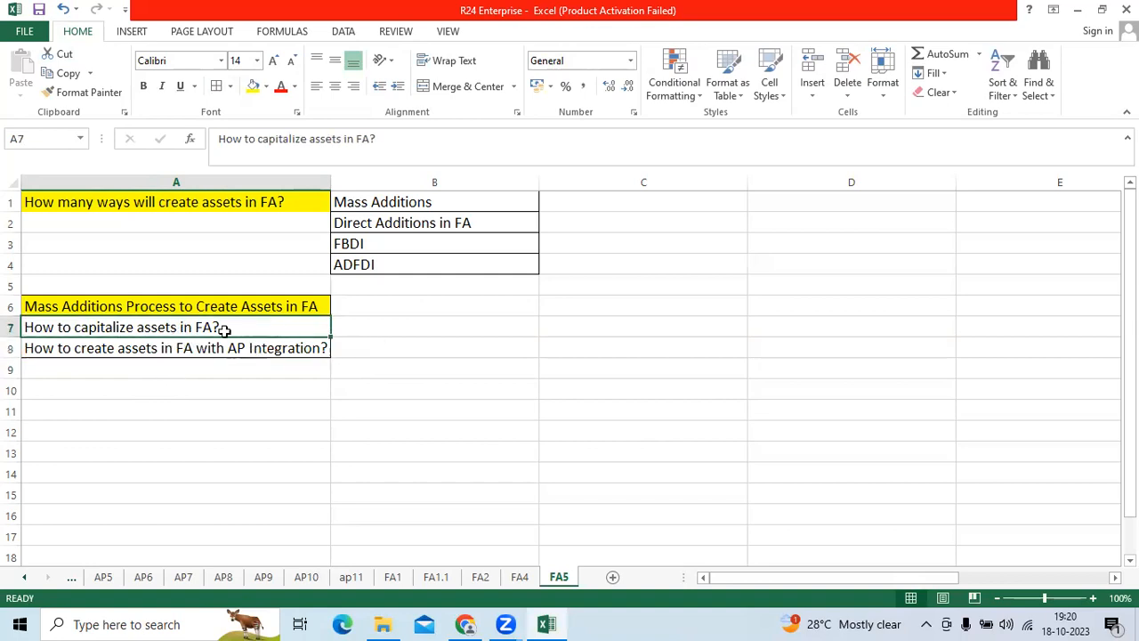
{"action": "left_click", "coordinate": [180, 309]}
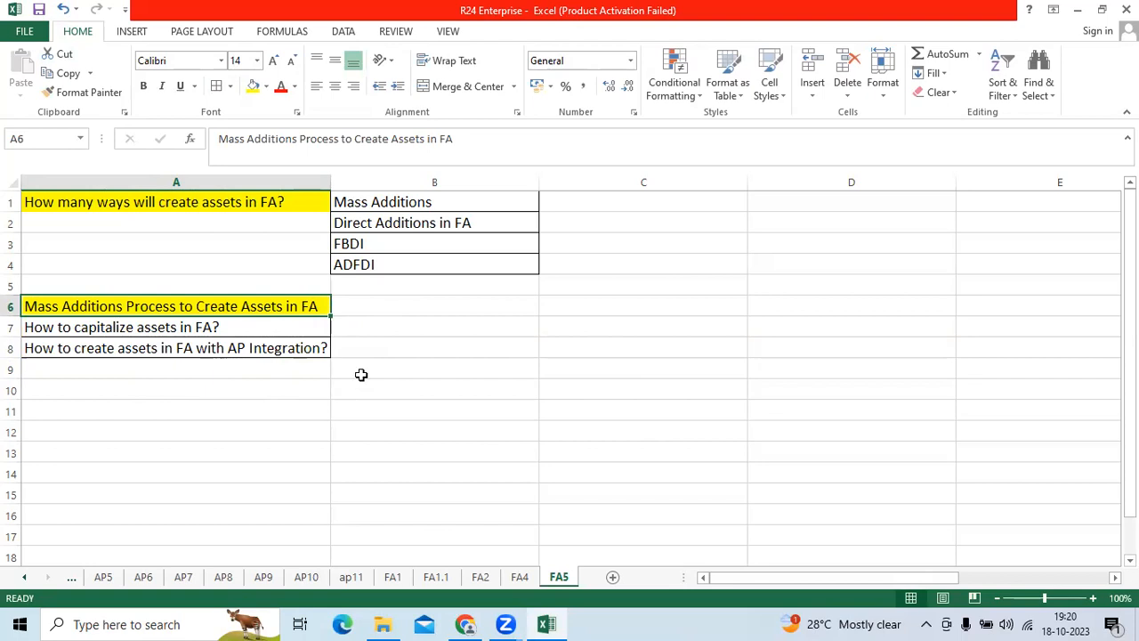
Step: Enter "Mass Addition Process with NON PO Based Invoice" in cell B9
{"action": "left_click", "coordinate": [373, 363]}
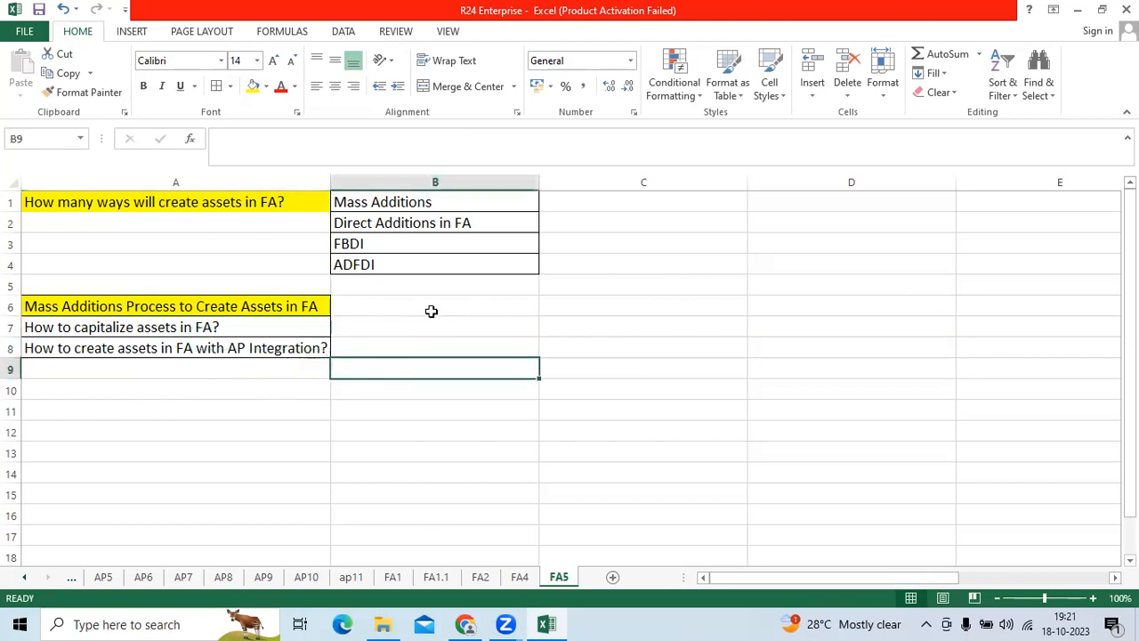
{"action": "type", "text": "M"}
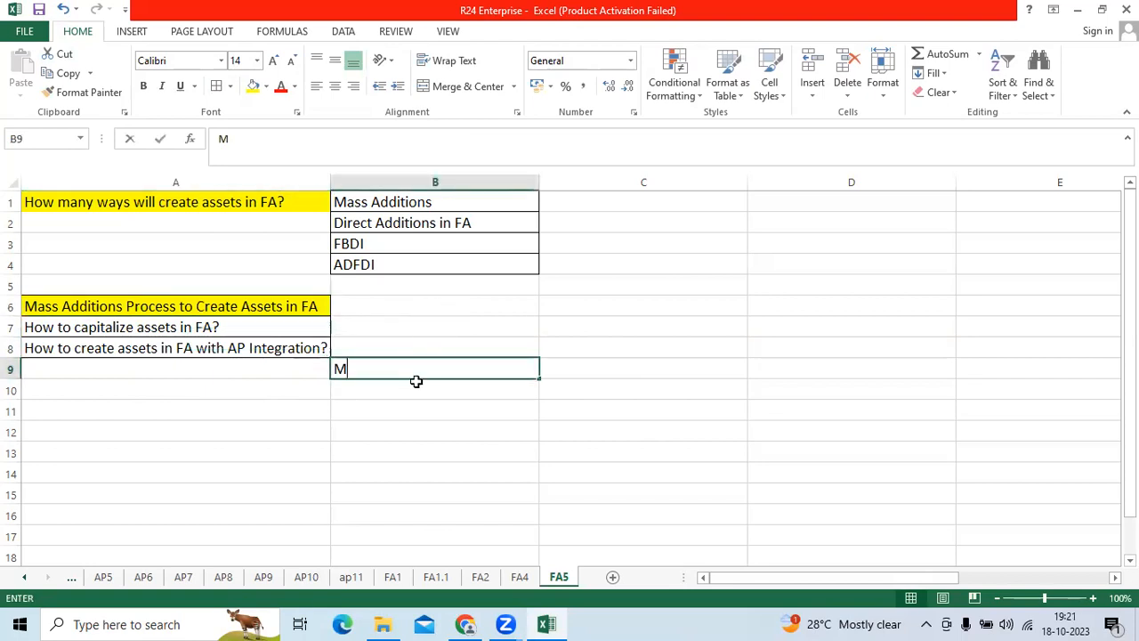
{"action": "type", "text": "ass Addi"}
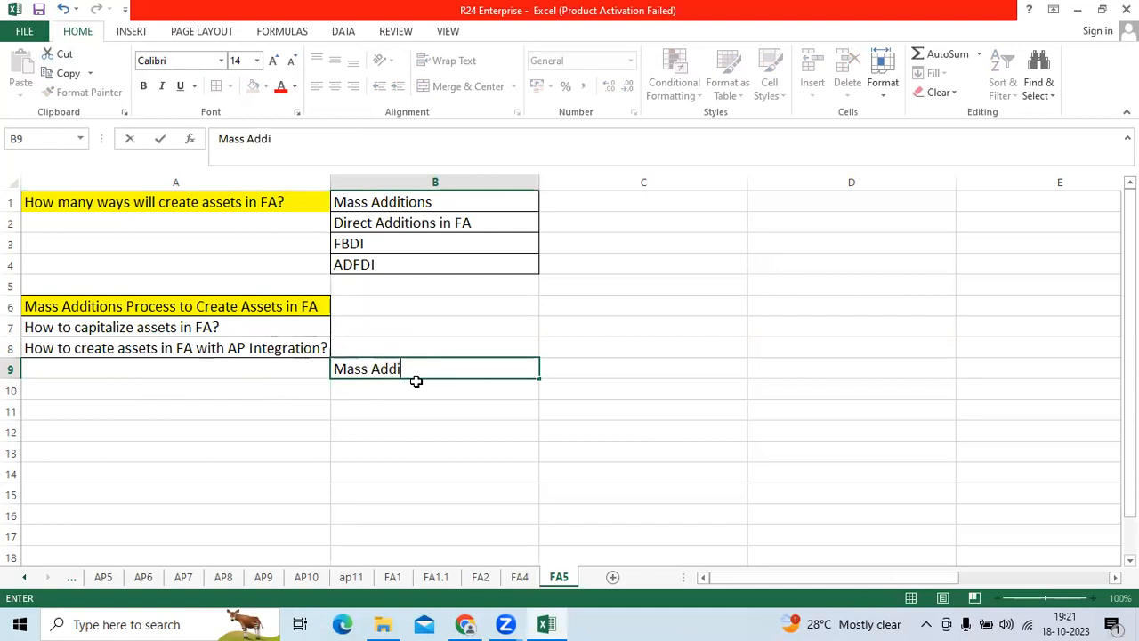
{"action": "type", "text": "tion Process "}
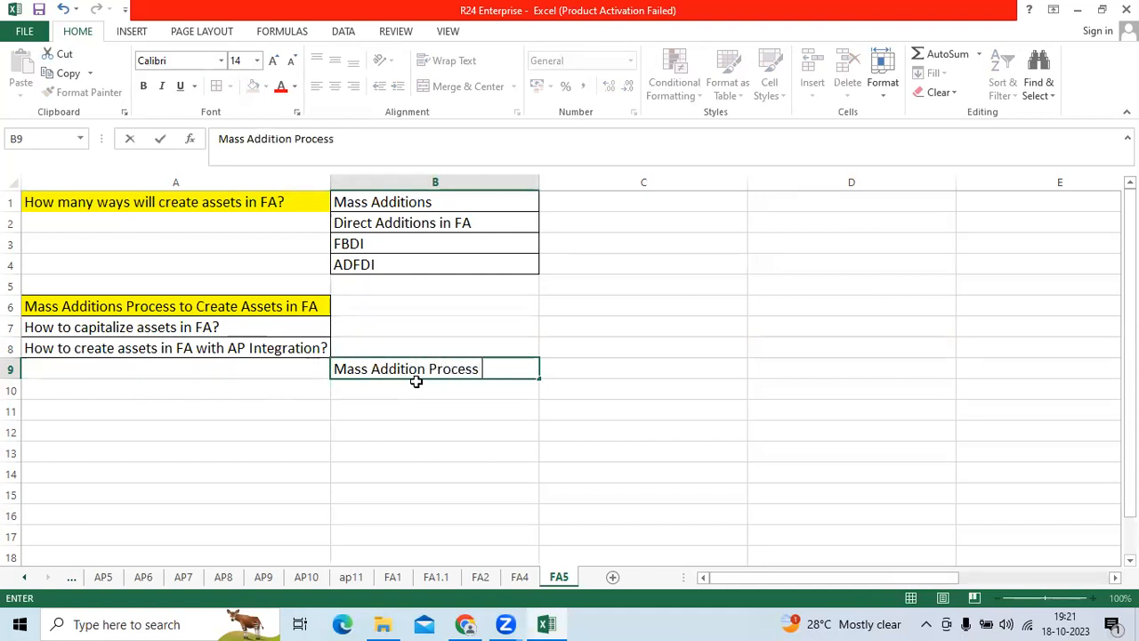
{"action": "type", "text": "with NON P"}
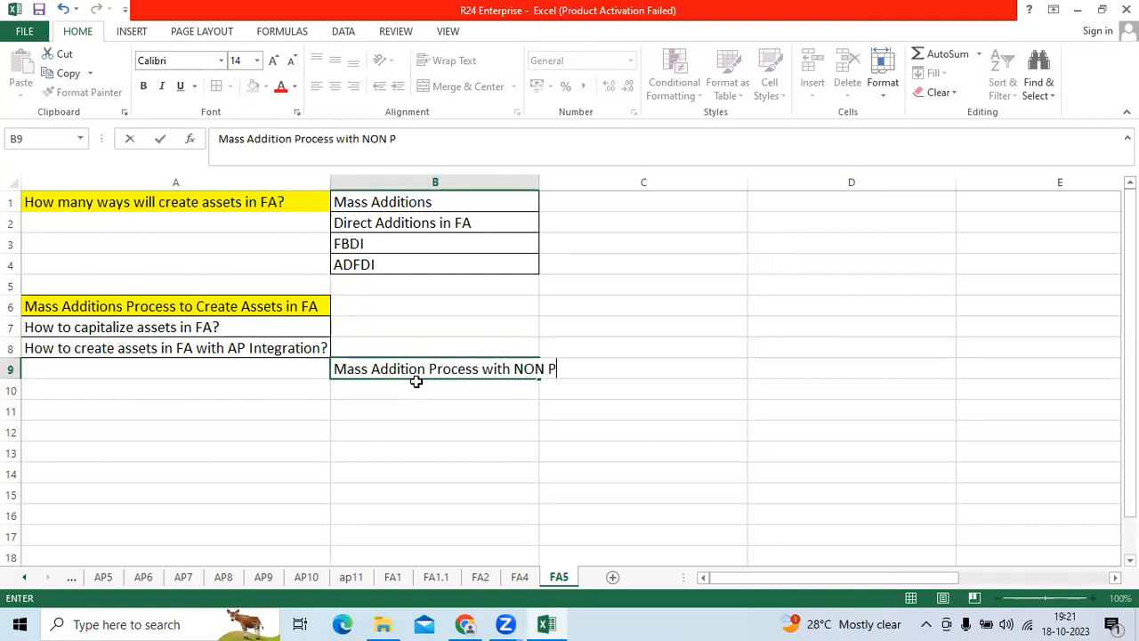
{"action": "type", "text": "O Based Invoice"}
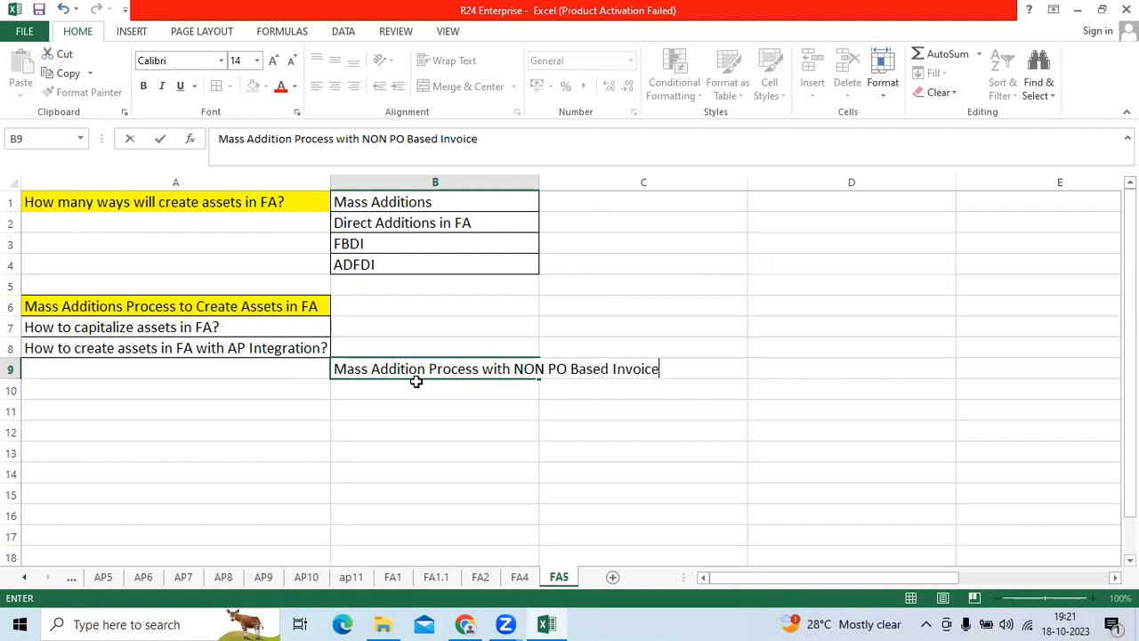
{"action": "key", "text": "Tab"}
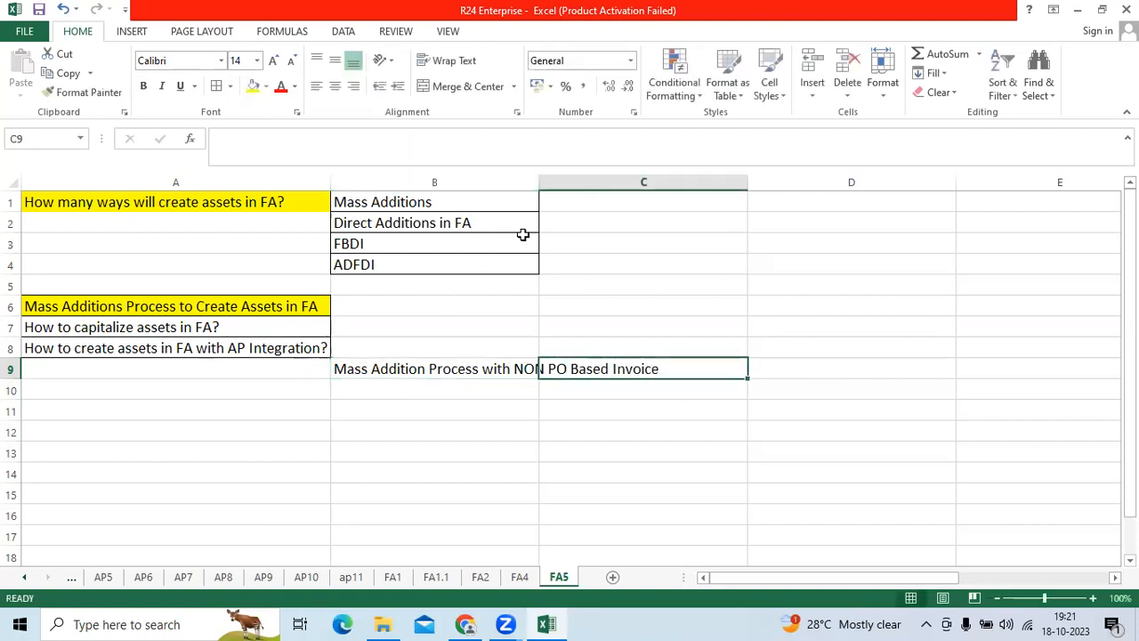
Step: Format B9 with wrapped text, red font colour and a yellow fill
{"action": "left_click", "coordinate": [481, 367]}
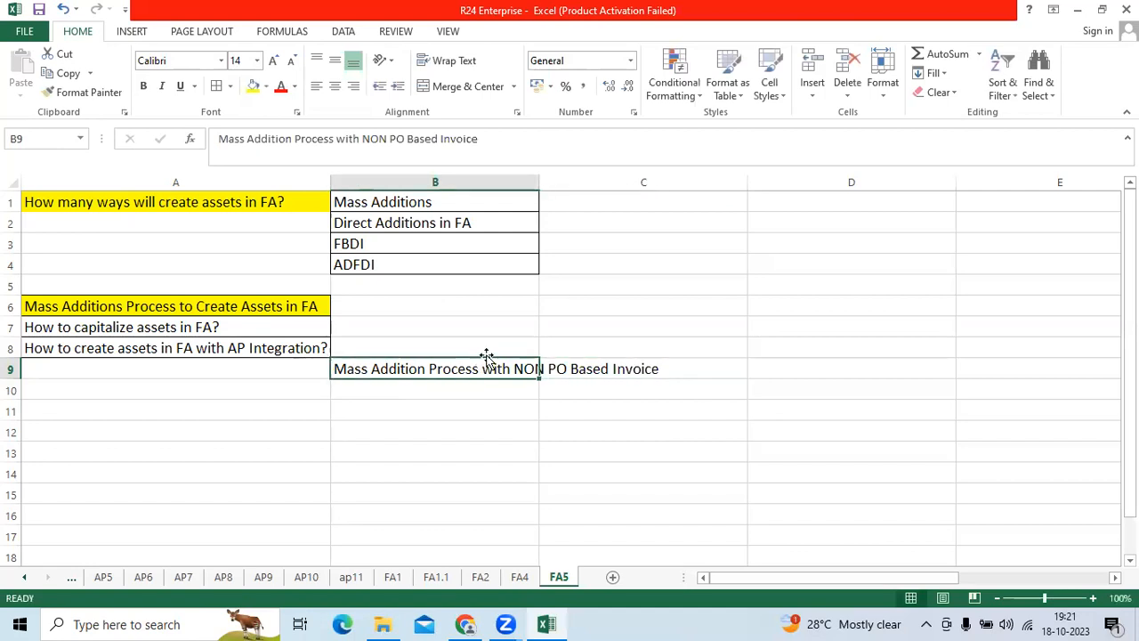
{"action": "left_click", "coordinate": [454, 61]}
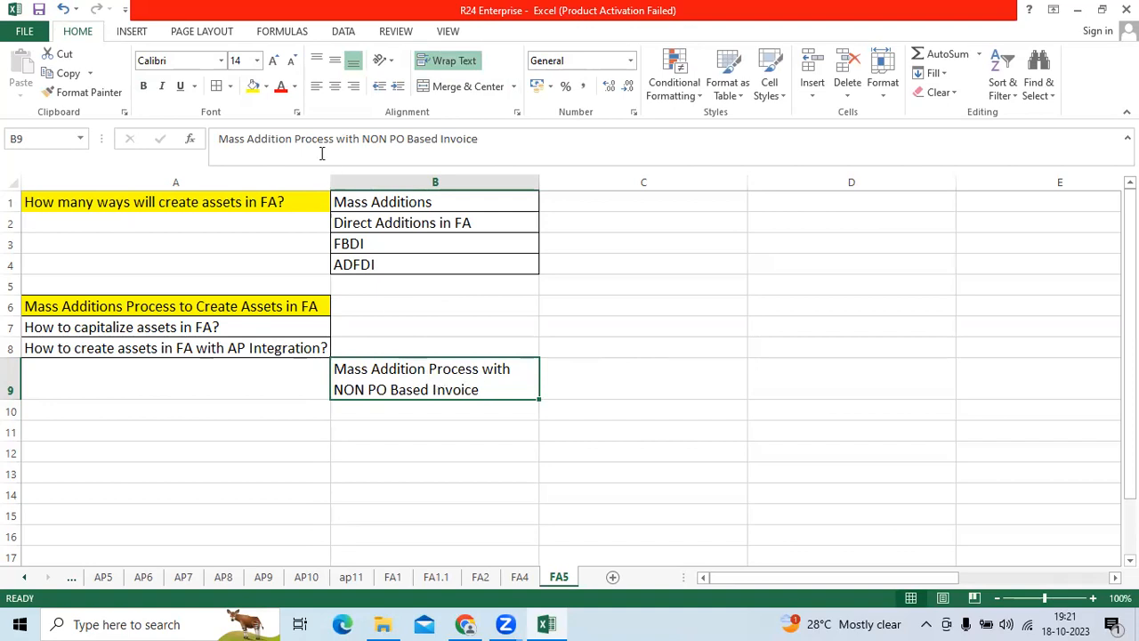
{"action": "left_click", "coordinate": [280, 86]}
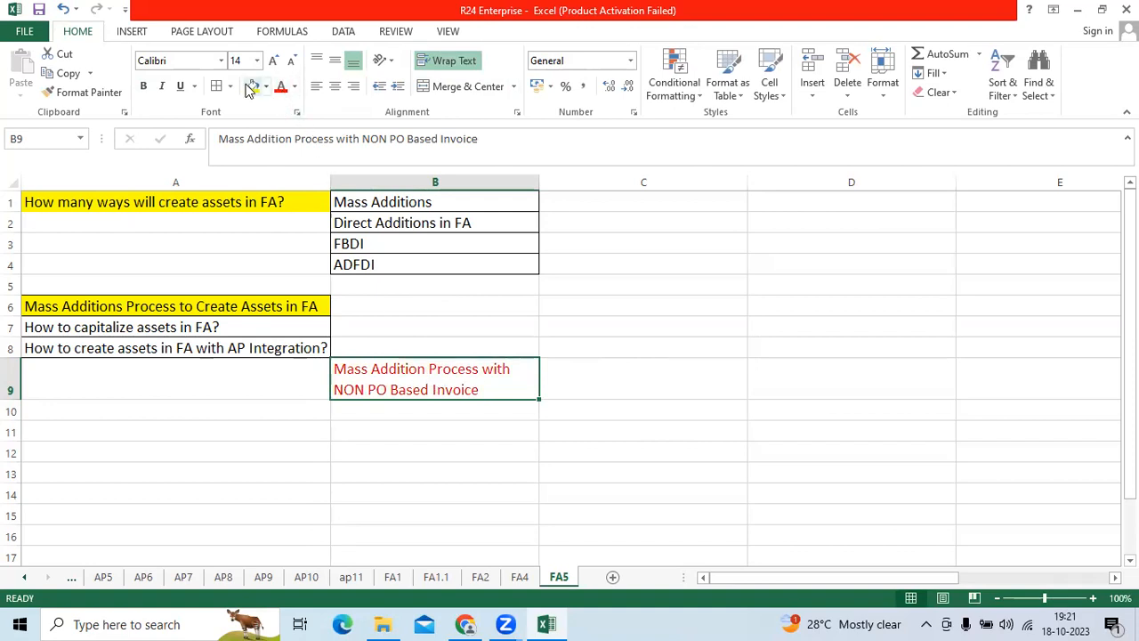
{"action": "left_click", "coordinate": [252, 87]}
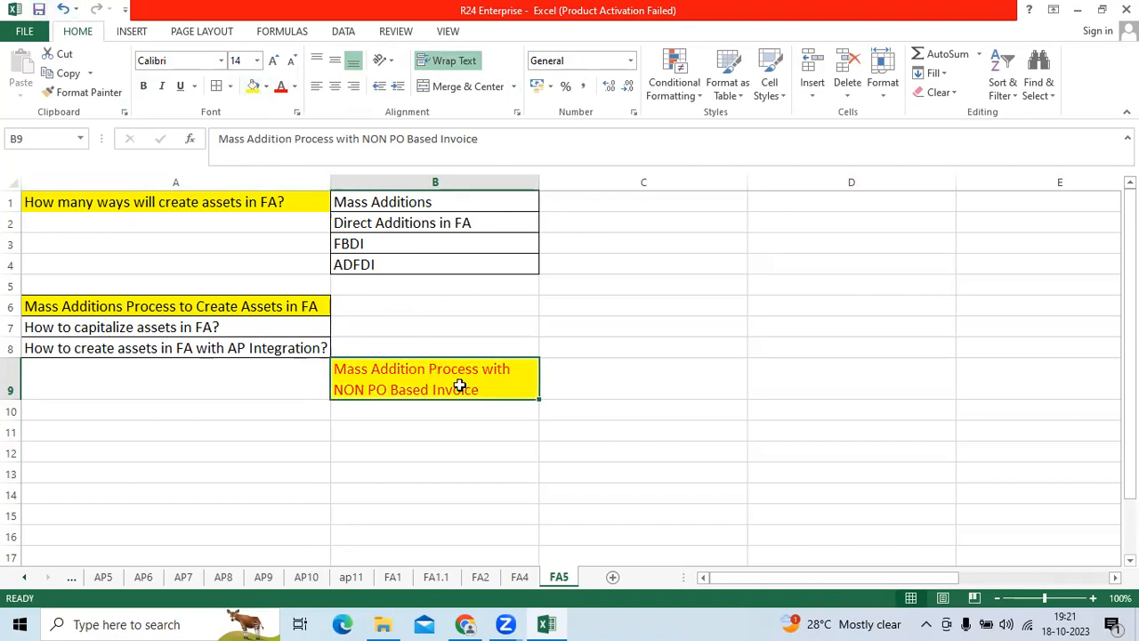
{"action": "left_click", "coordinate": [640, 379]}
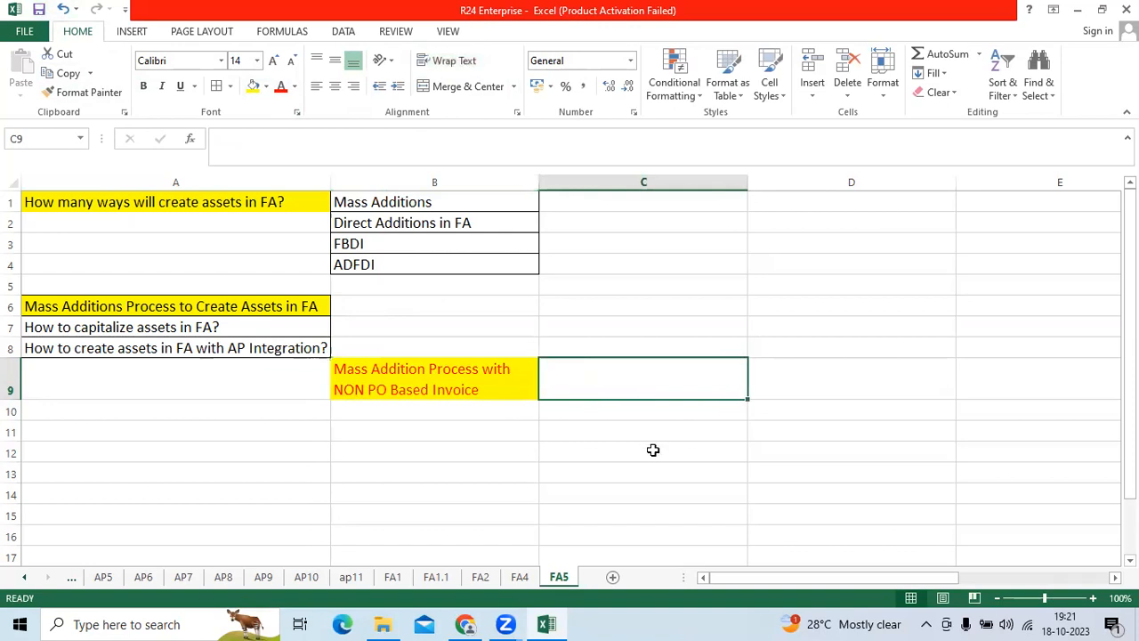
{"action": "scroll", "coordinate": [653, 449], "scroll_direction": "down", "scroll_amount": 1}
{"action": "scroll", "coordinate": [650, 451], "scroll_direction": "up", "scroll_amount": 1}
Step: Enter "Required Setups" in B11 and "AP Setups" beside it in C11
{"action": "left_click", "coordinate": [461, 433]}
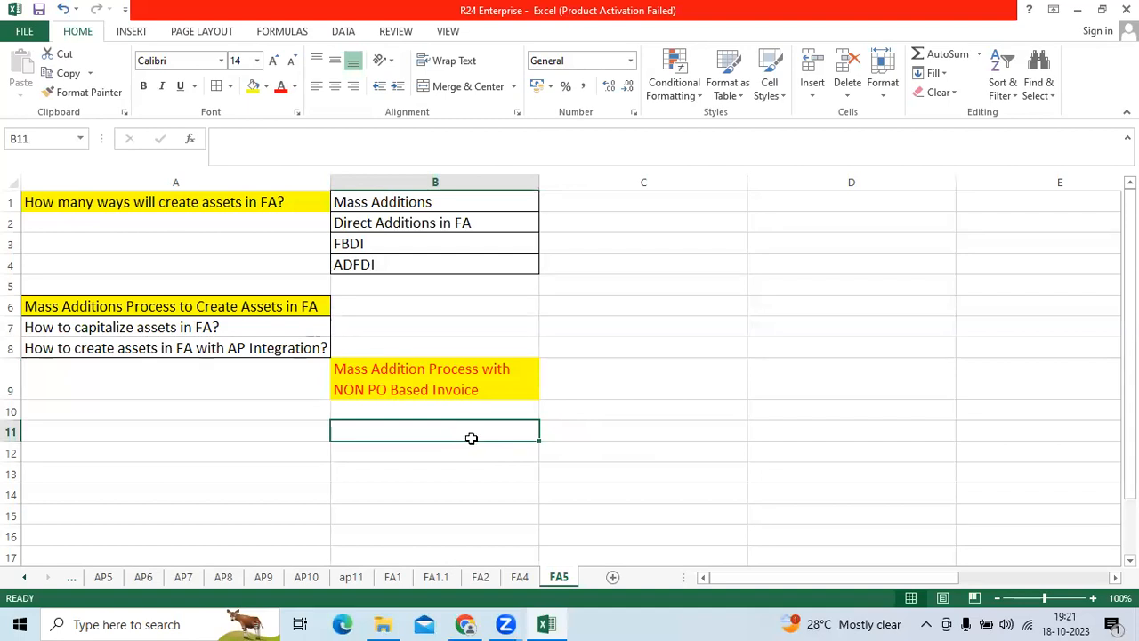
{"action": "type", "text": "Required "}
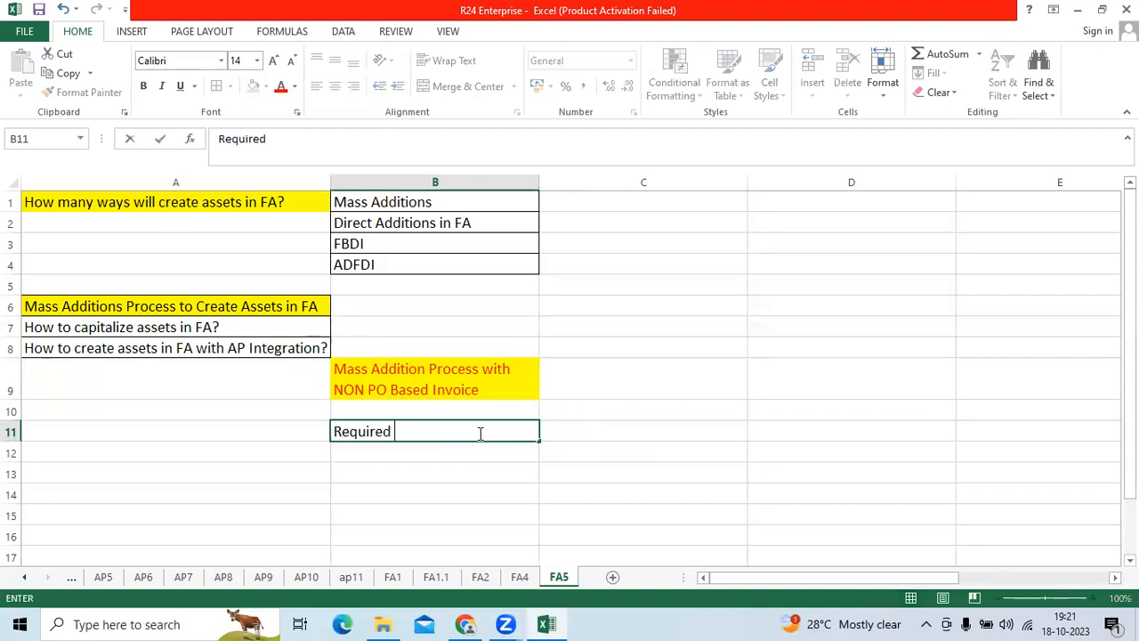
{"action": "type", "text": "Setups"}
{"action": "key", "text": "Tab"}
{"action": "type", "text": "AP Setups"}
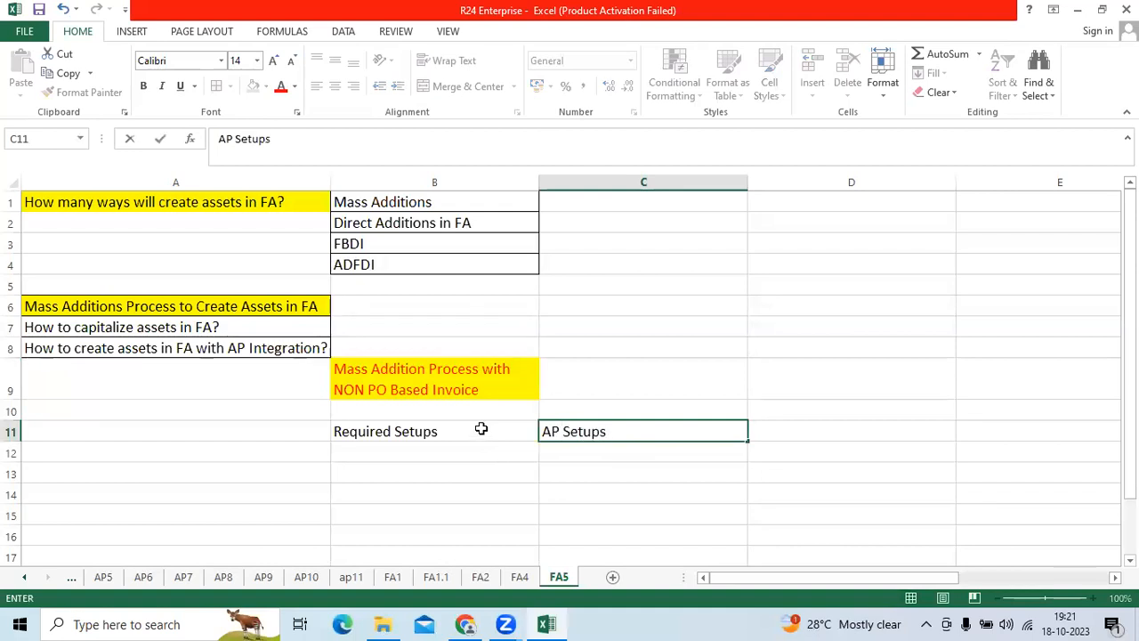
{"action": "key", "text": "Return"}
Step: List "Open Period in Payables" in C12 and "Vendor Master data" in C13 under the AP Setups heading
{"action": "type", "text": "Op"}
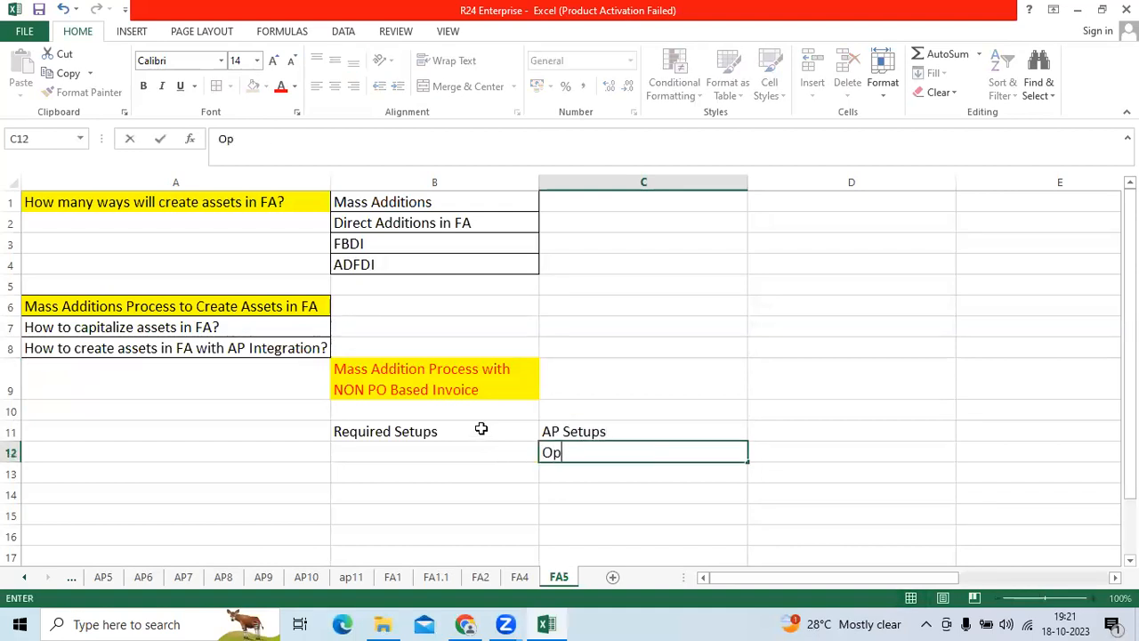
{"action": "type", "text": "en Period in "}
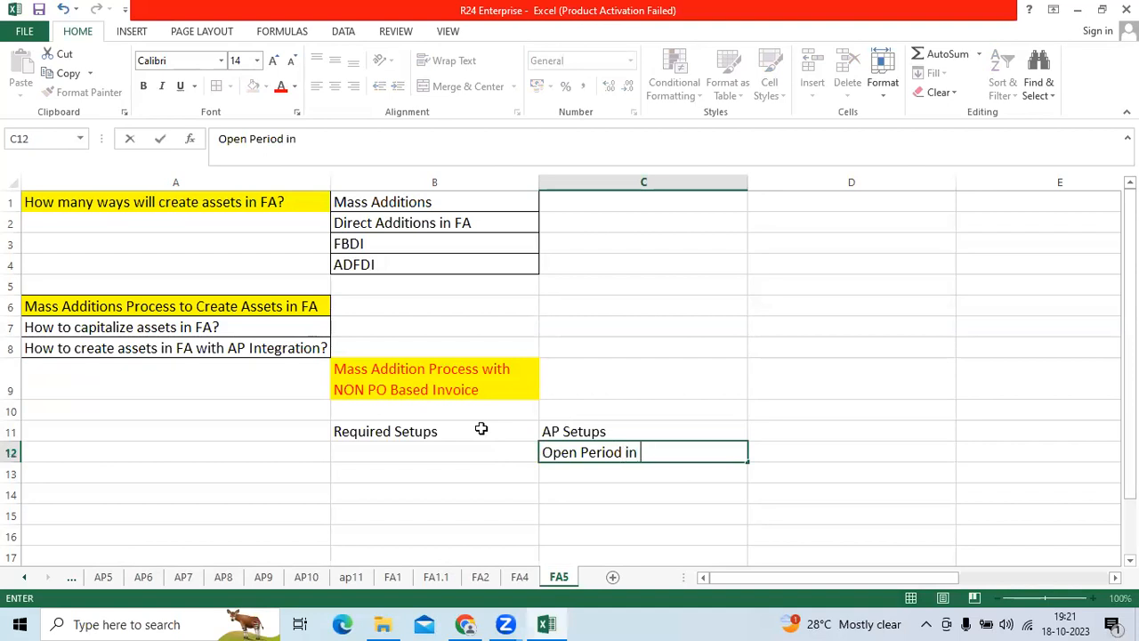
{"action": "type", "text": "Payables"}
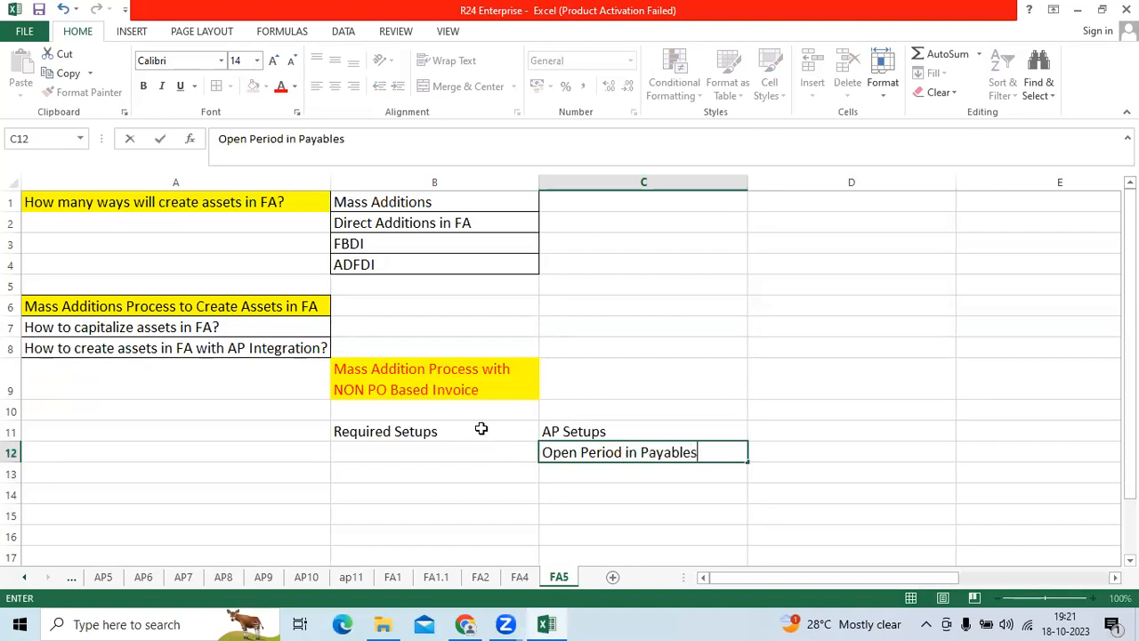
{"action": "key", "text": "Return"}
{"action": "type", "text": "Ven"}
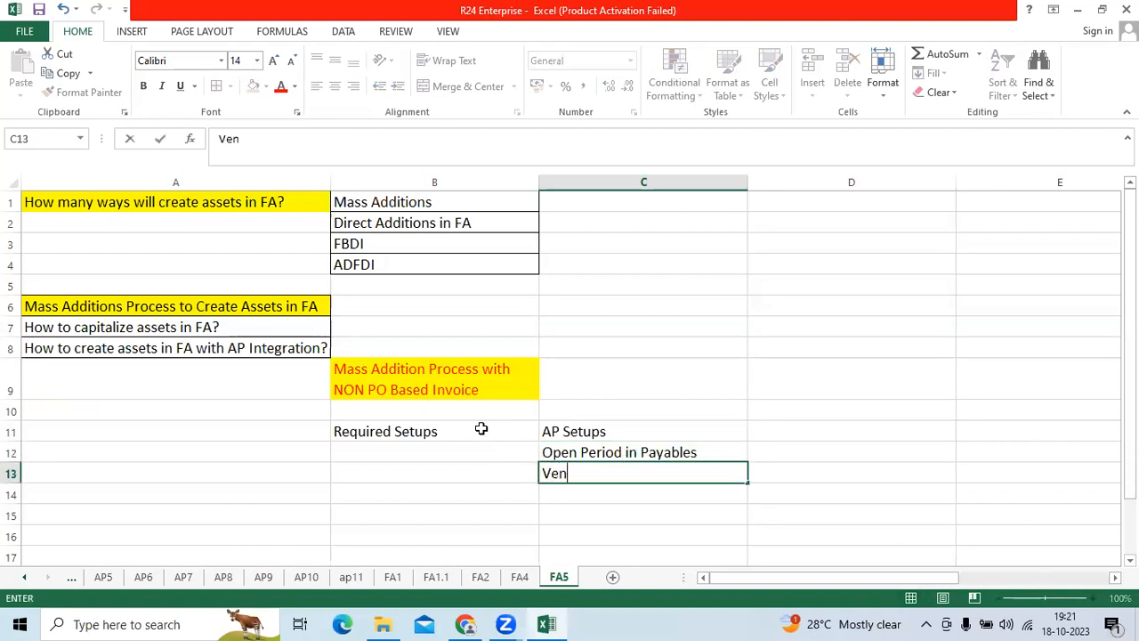
{"action": "type", "text": "dor Master data"}
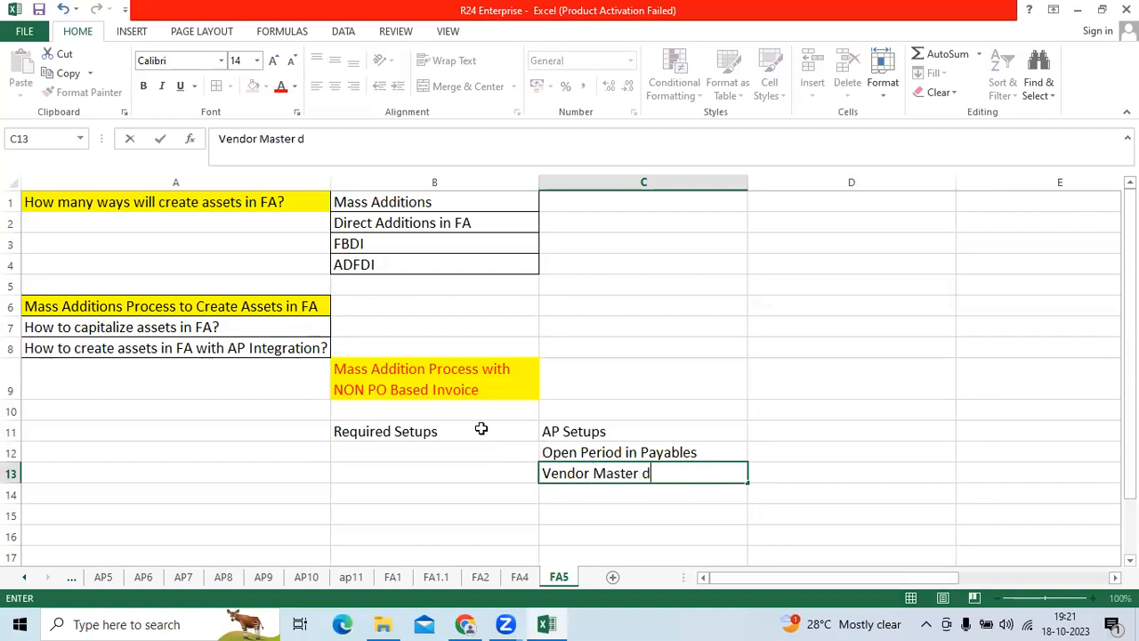
Step: Give the "Required Setups" cell B11 a yellow fill
{"action": "left_click", "coordinate": [451, 429]}
{"action": "left_click", "coordinate": [253, 86]}
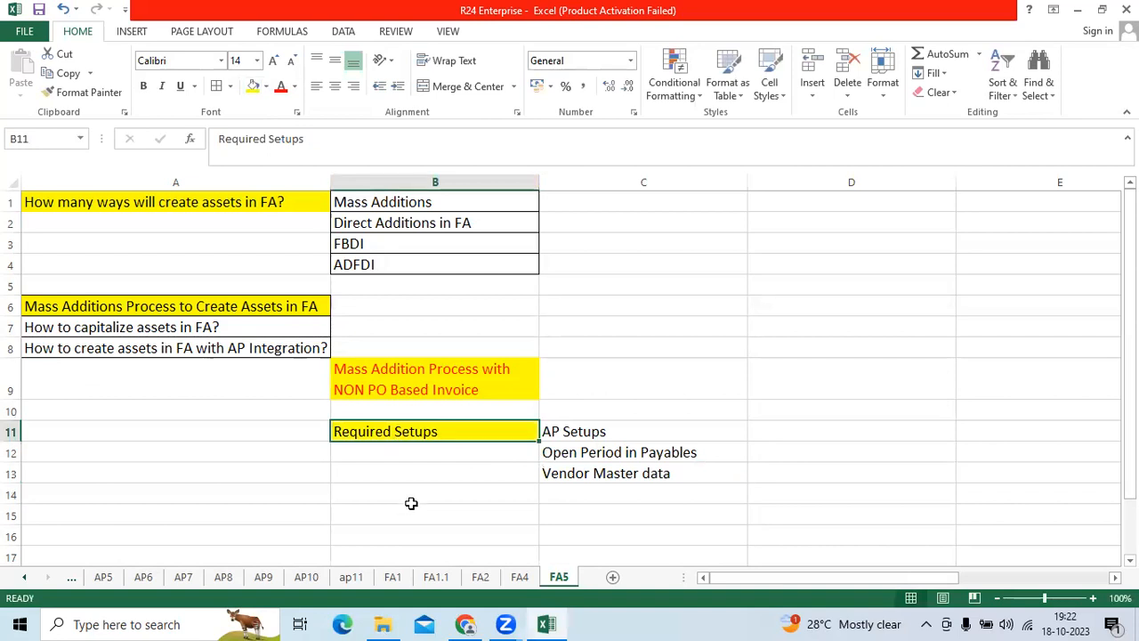
{"action": "left_click", "coordinate": [414, 496]}
Step: Enter "FA/Key Setups" in C14 and its first item ">>KFF's" in C15
{"action": "left_click", "coordinate": [570, 498]}
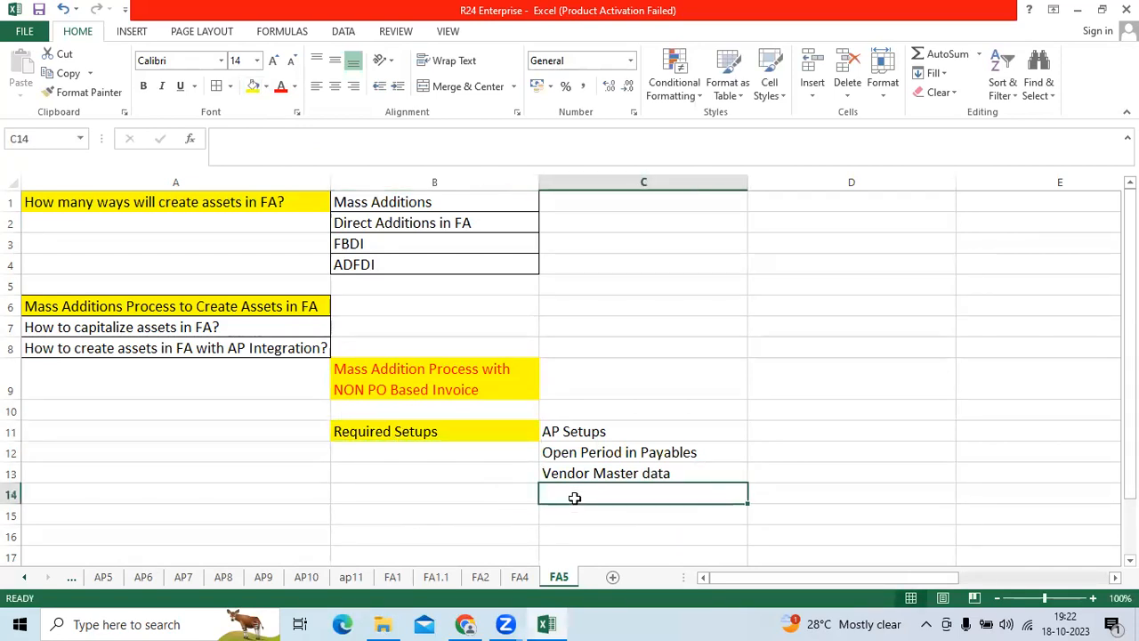
{"action": "type", "text": "FA/Key Setups"}
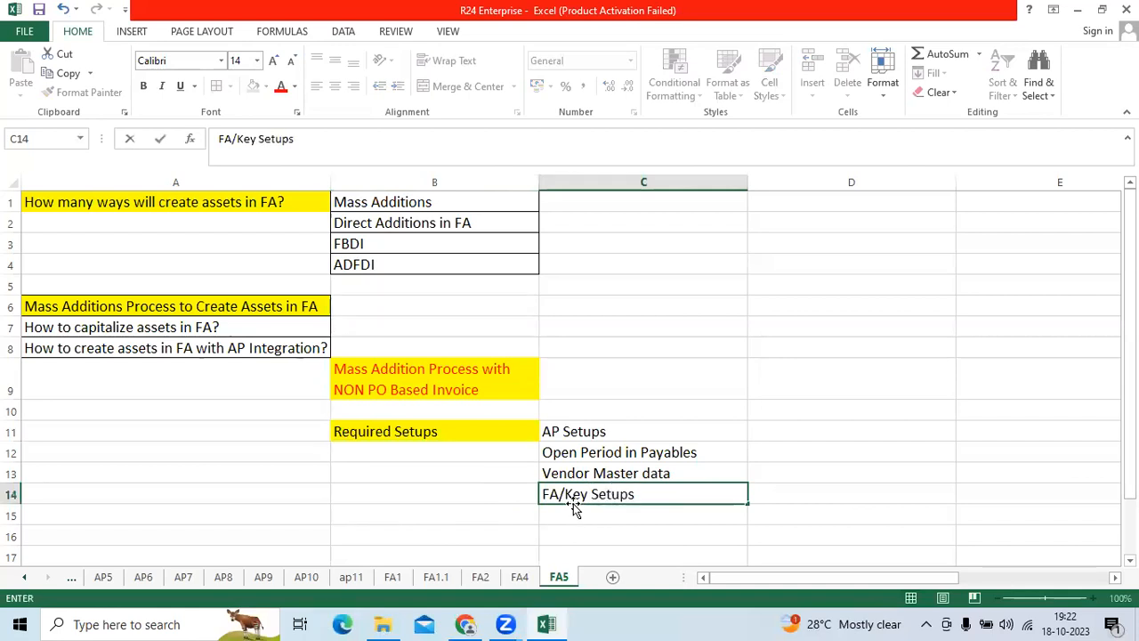
{"action": "key", "text": "Return"}
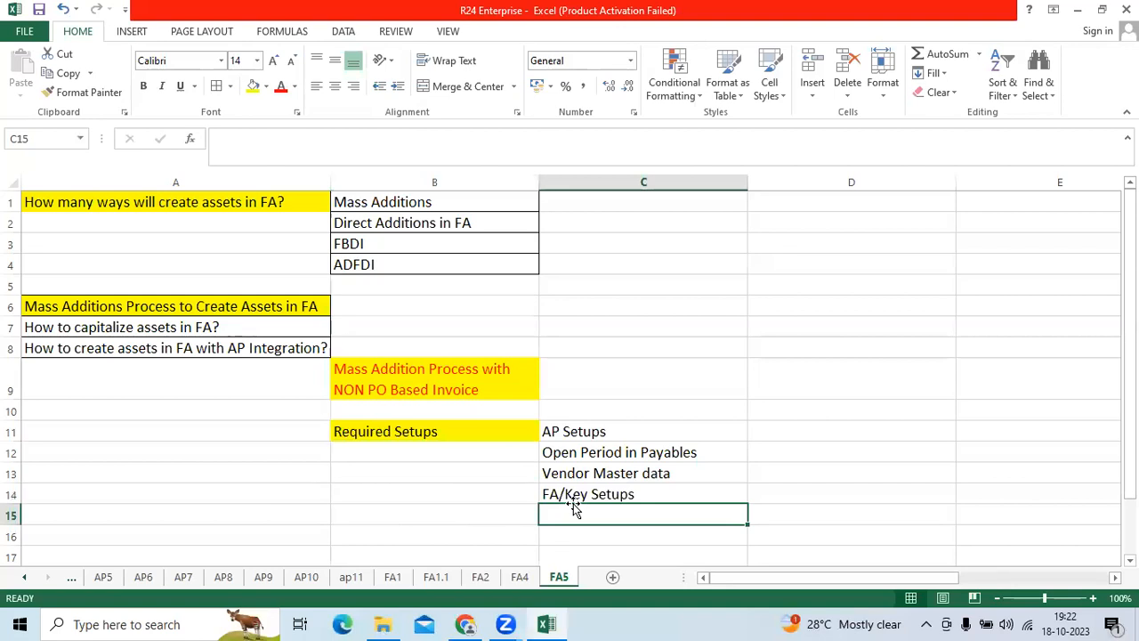
{"action": "type", "text": ">>"}
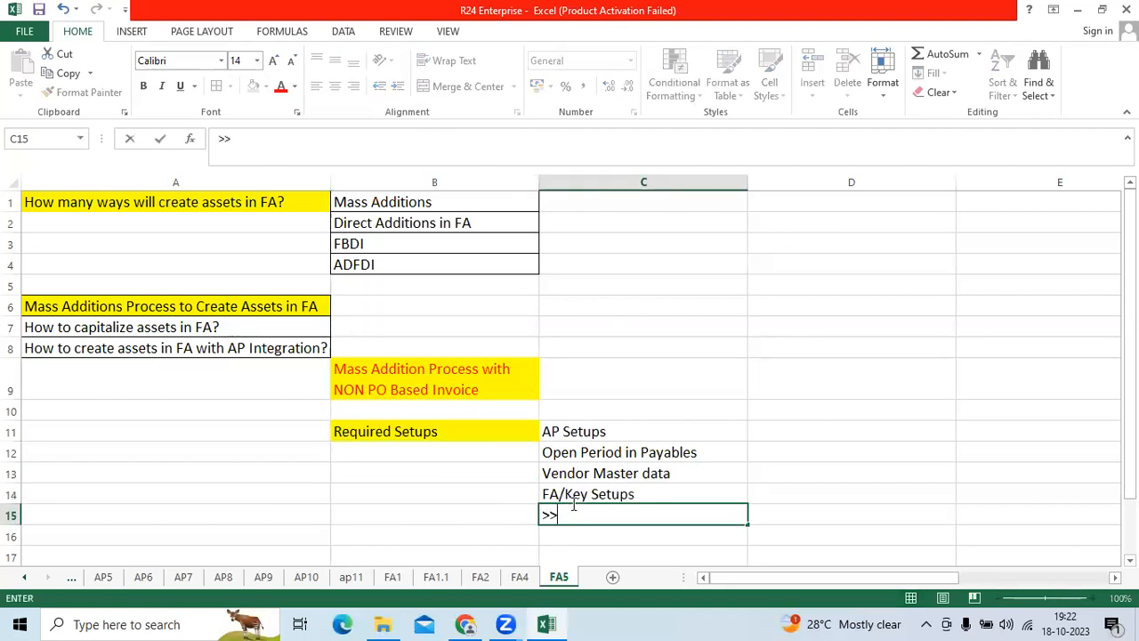
{"action": "type", "text": "KFF's"}
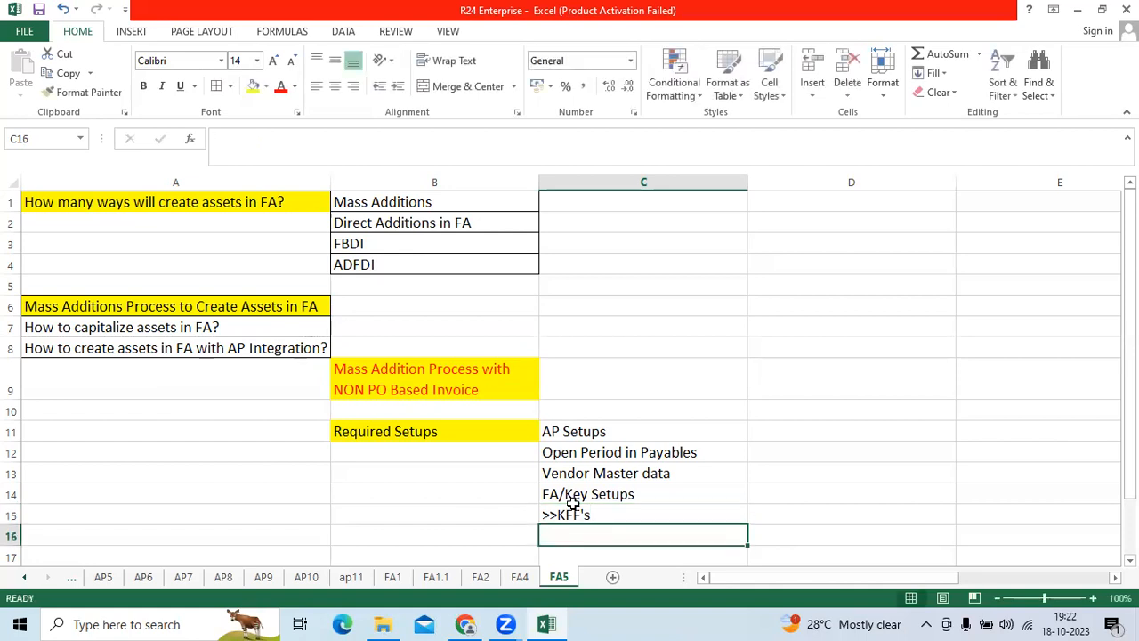
Step: Add ">>Asset System Control" in C16 and ">>Calendars" in C17 to the FA/Key Setups list
{"action": "type", "text": ">>Asse"}
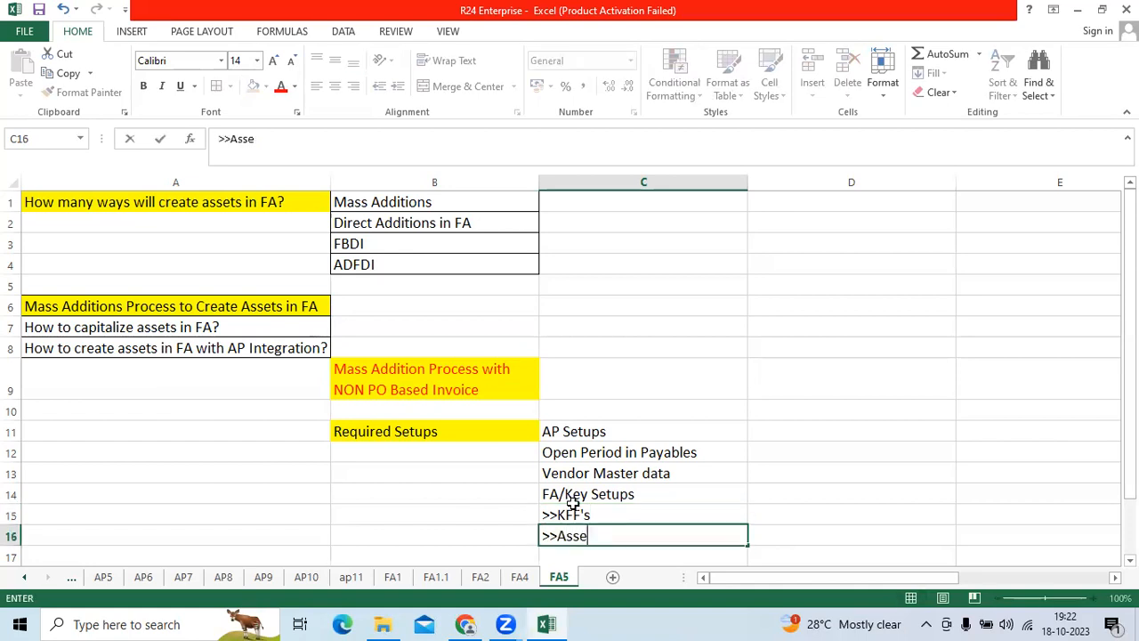
{"action": "type", "text": "t System Control"}
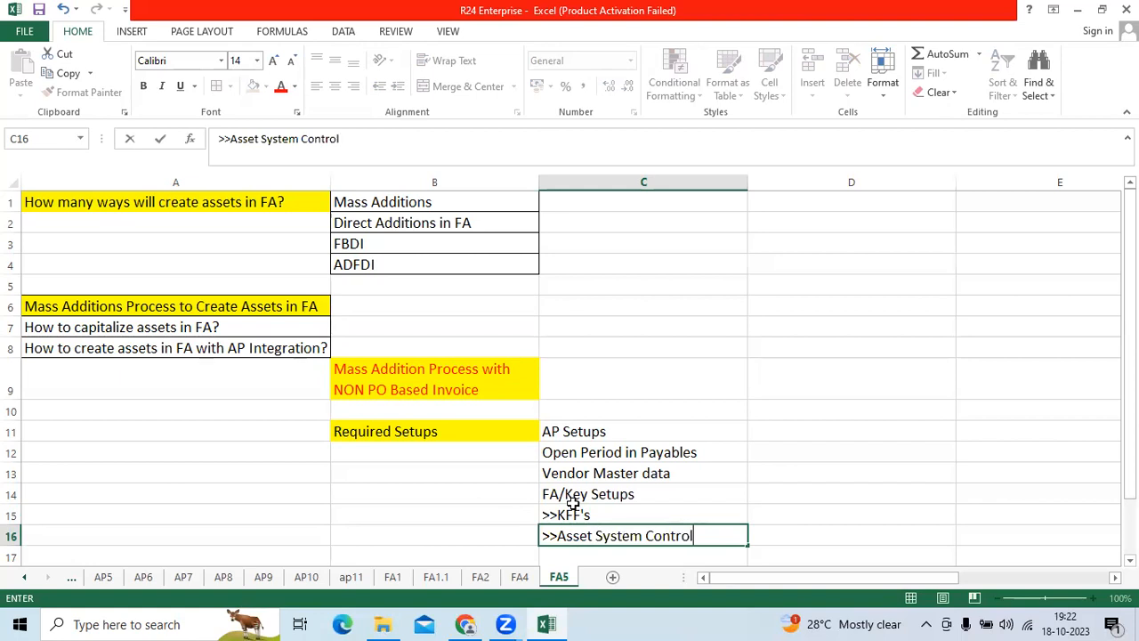
{"action": "key", "text": "Return"}
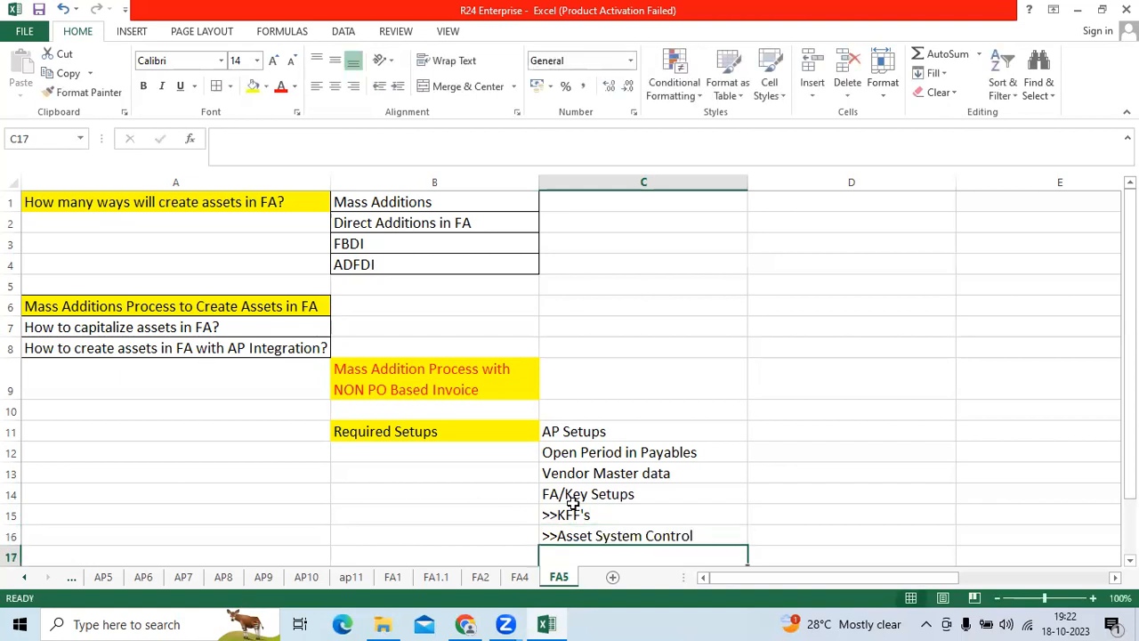
{"action": "type", "text": ">>Cal"}
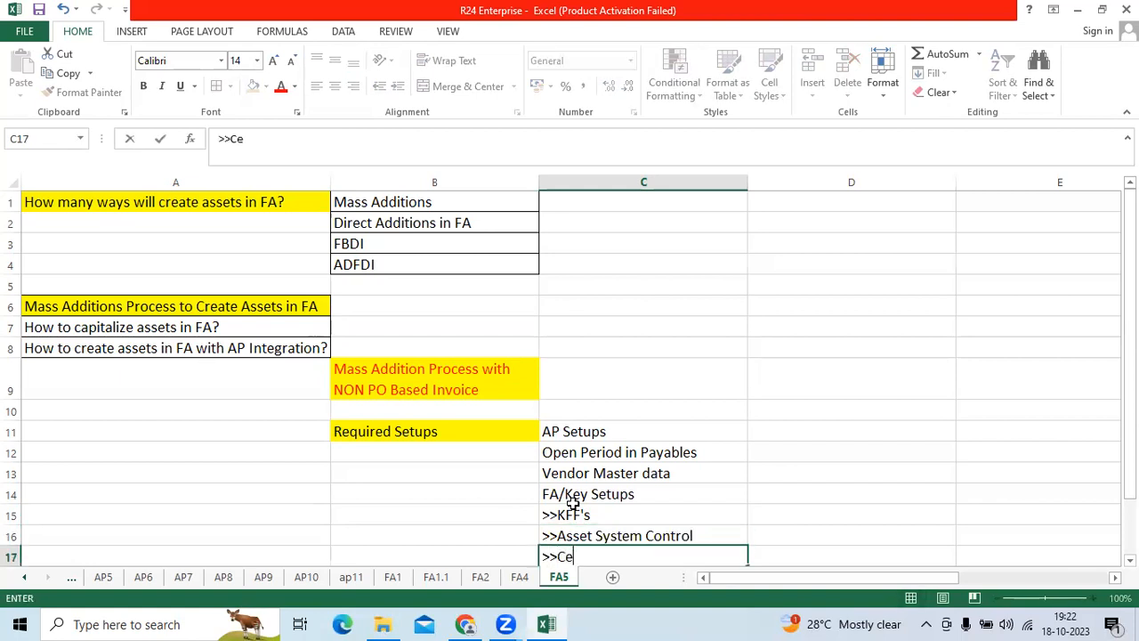
{"action": "type", "text": "endars"}
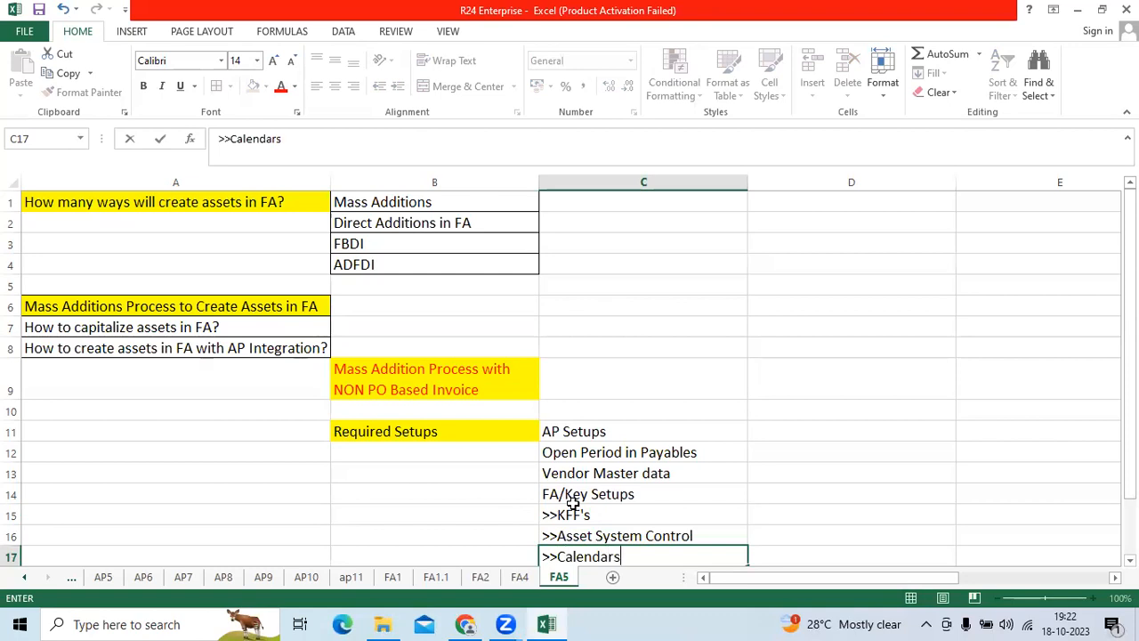
{"action": "key", "text": "Return"}
Step: Add ">>Corp Book" in C18 to the FA/Key Setups list
{"action": "type", "text": ">>C"}
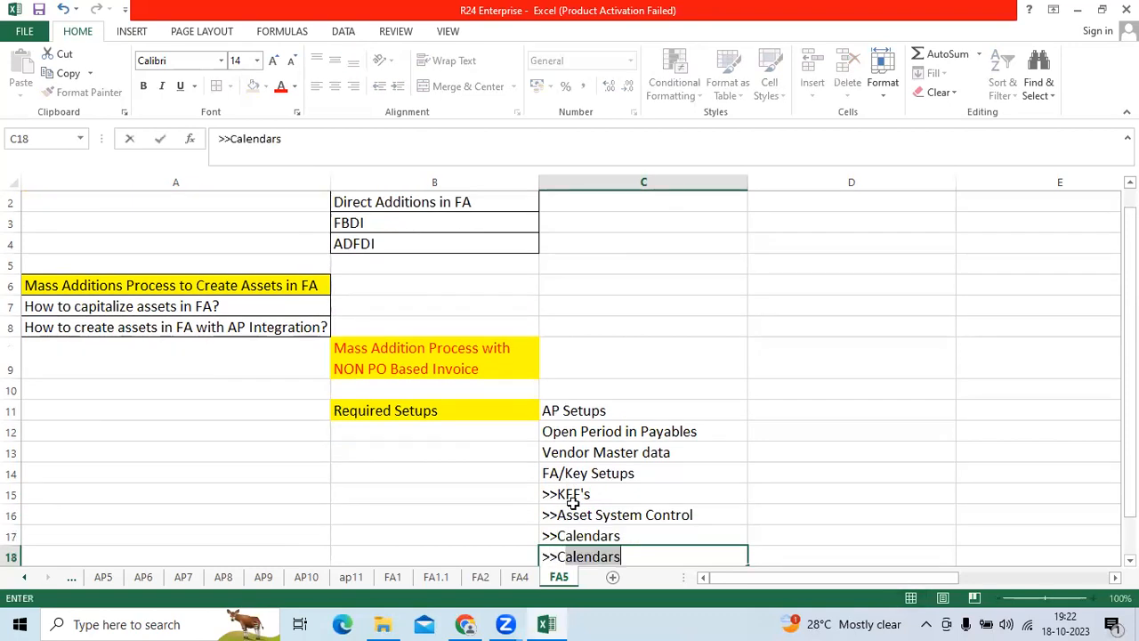
{"action": "type", "text": "orp Book"}
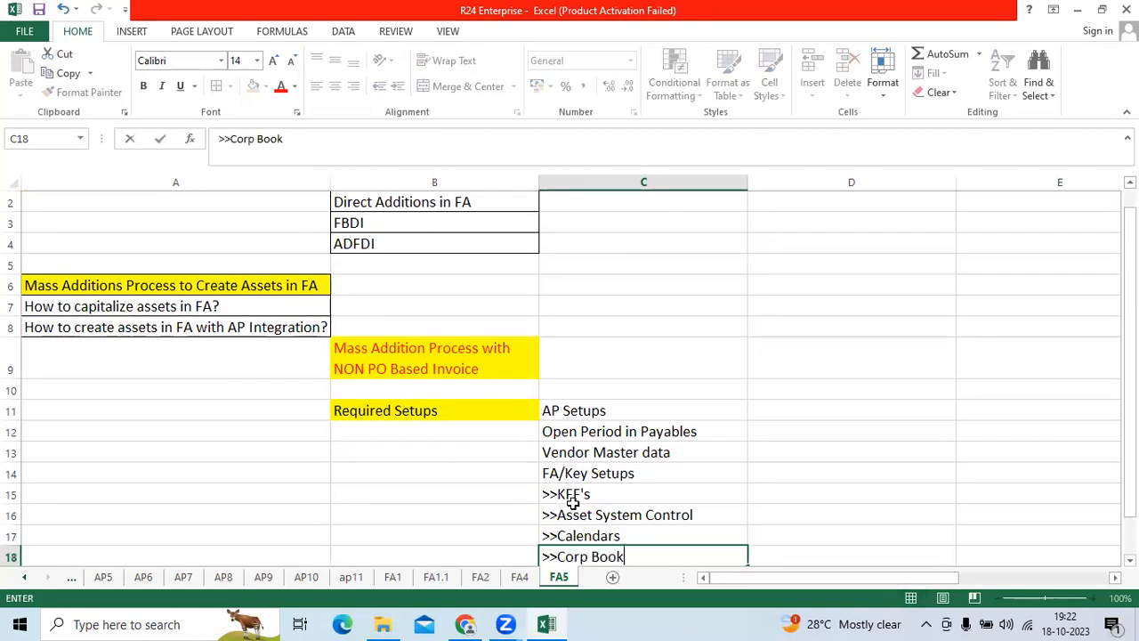
{"action": "key", "text": "Return"}
Step: Add ">>Corp Book Access to FA User" in C19 to the FA/Key Setups list
{"action": "type", "text": ">>"}
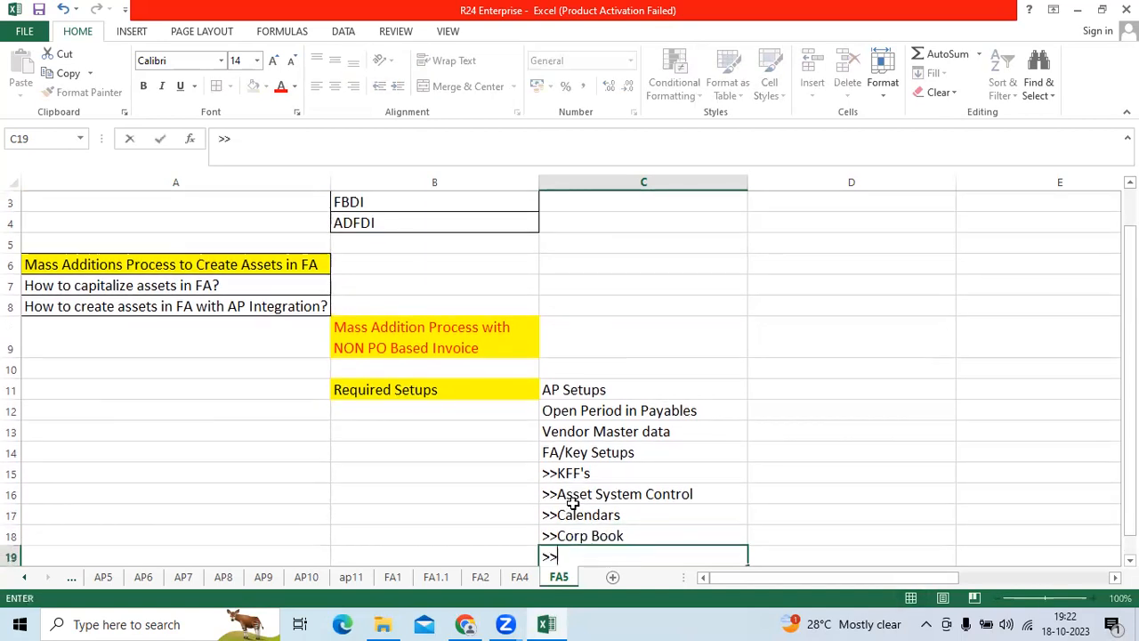
{"action": "type", "text": "Cor bo"}
{"action": "key", "text": "BackSpace"}
{"action": "key", "text": "BackSpace"}
{"action": "type", "text": "p Book "}
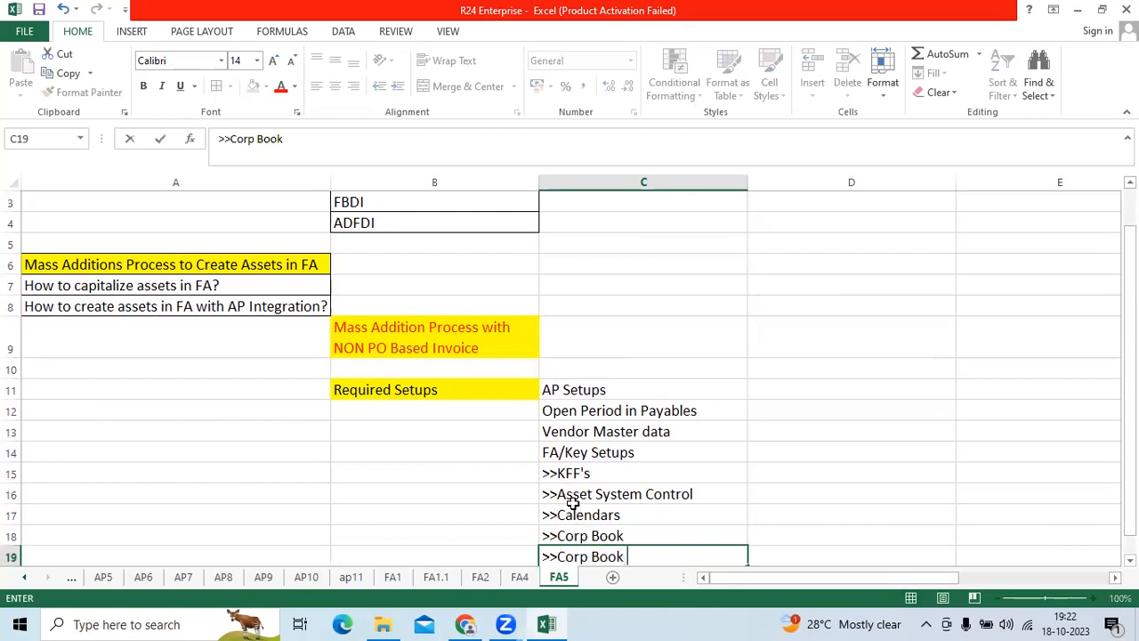
{"action": "type", "text": "Access to F"}
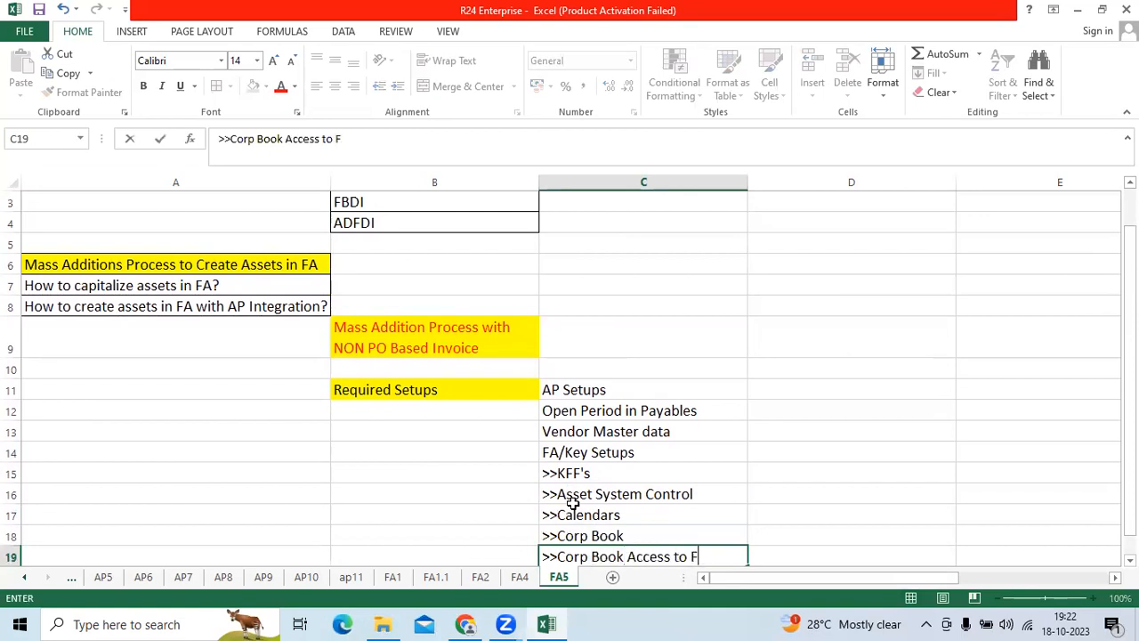
{"action": "type", "text": "A User"}
{"action": "key", "text": "Return"}
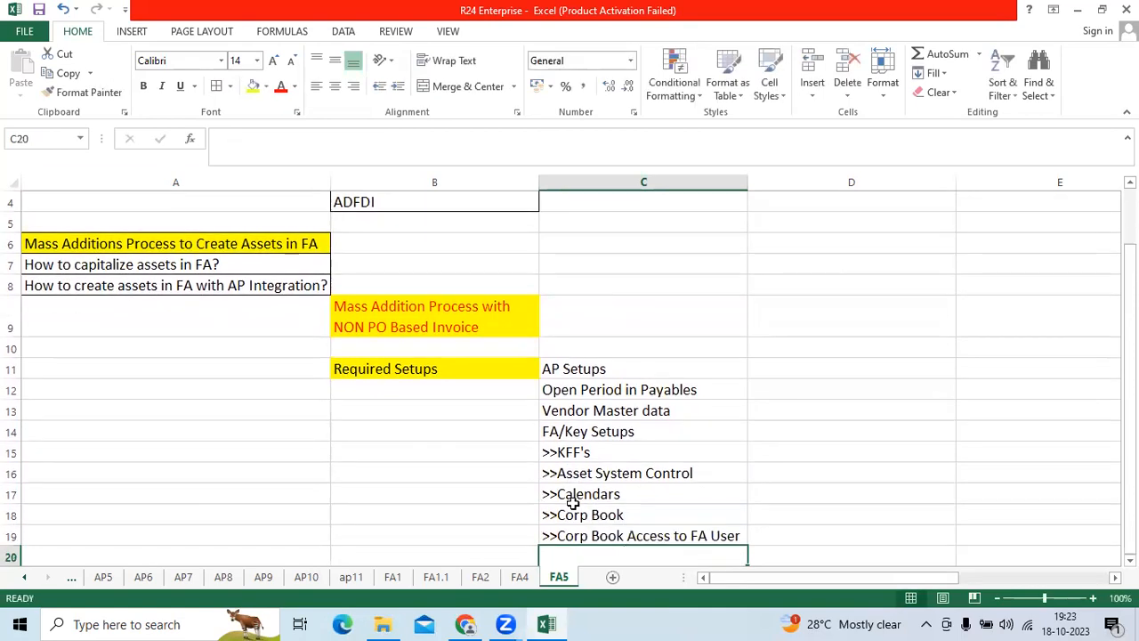
Step: Add ">>Define Dept Method" in C20 and ">>Define Asset categories" in C21 to the FA/Key Setups list
{"action": "type", "text": ">>"}
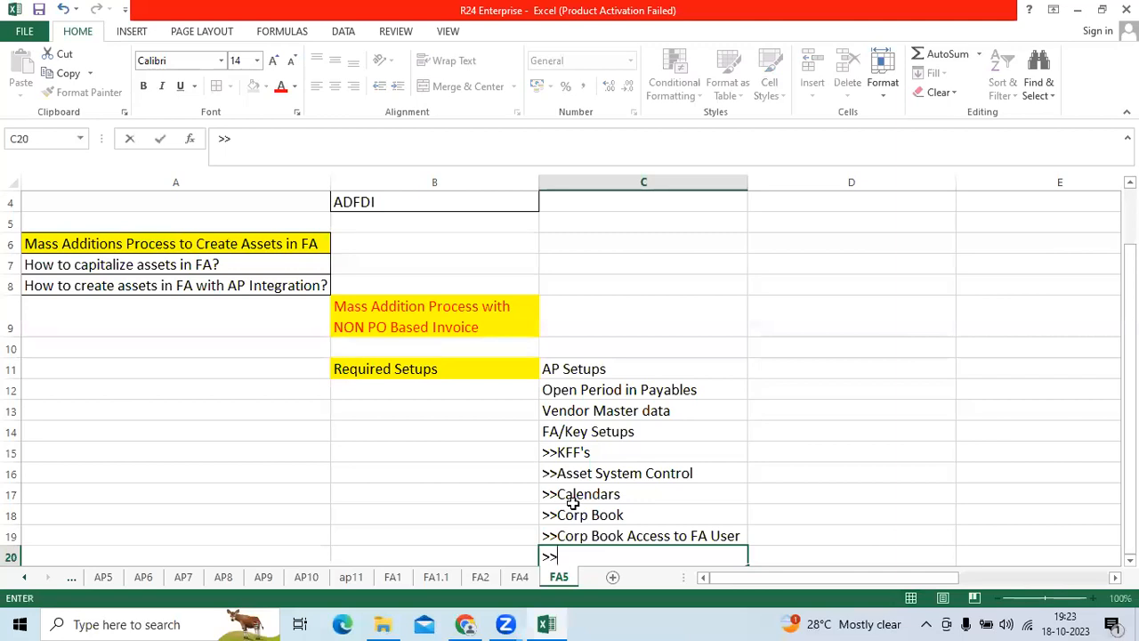
{"action": "type", "text": "Define "}
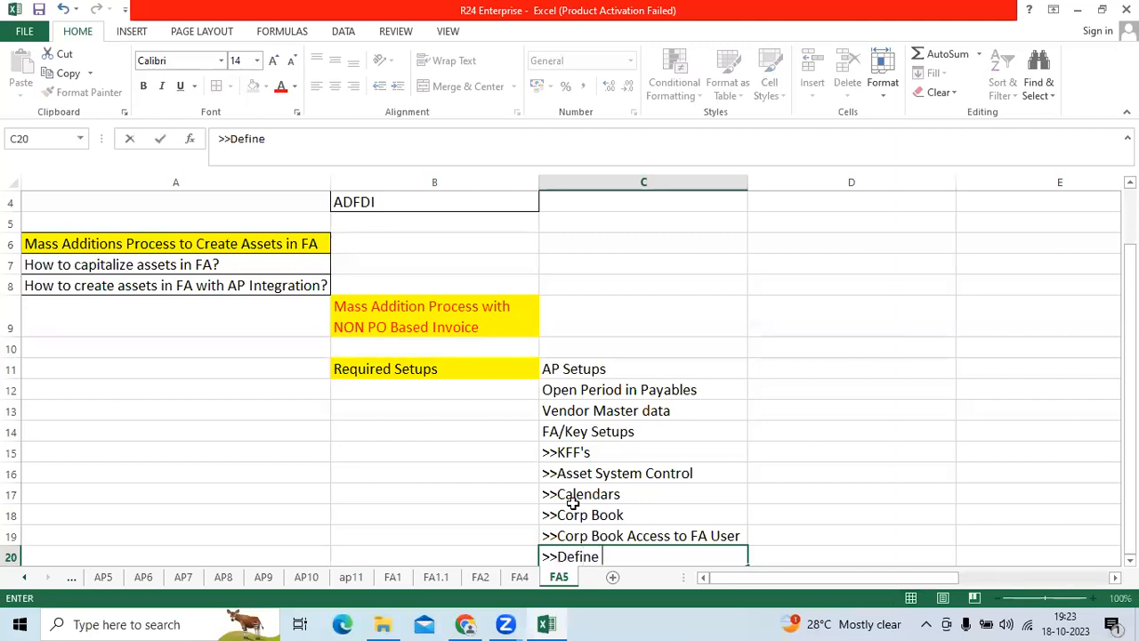
{"action": "type", "text": "Dept Method"}
{"action": "key", "text": "Return"}
{"action": "type", "text": ">>D"}
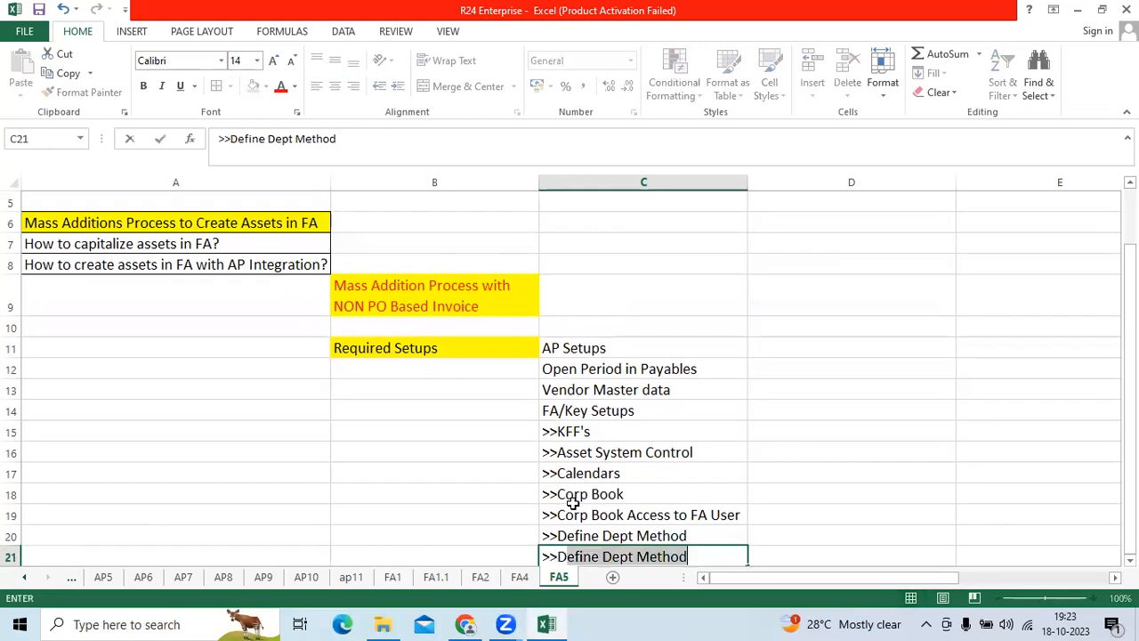
{"action": "type", "text": "efine Asset categorie"}
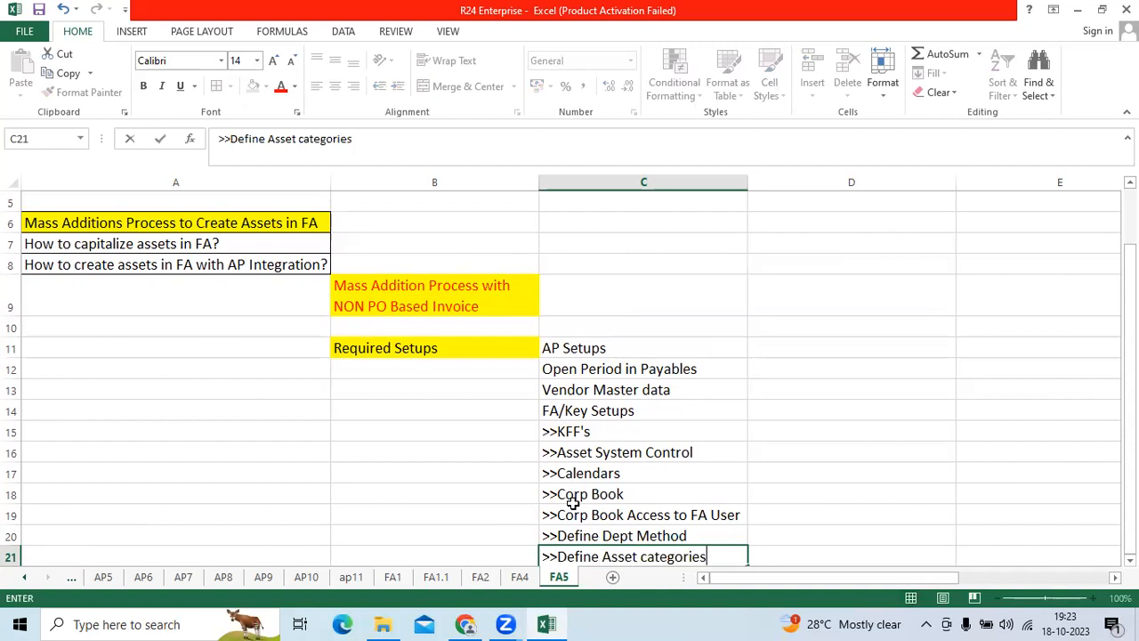
{"action": "type", "text": "s"}
{"action": "key", "text": "Return"}
Step: Add ">>Define Asset Locations" in C22 and ">>Define Asset Keys" in C23 to the FA/Key Setups list
{"action": "type", "text": ">>Defi"}
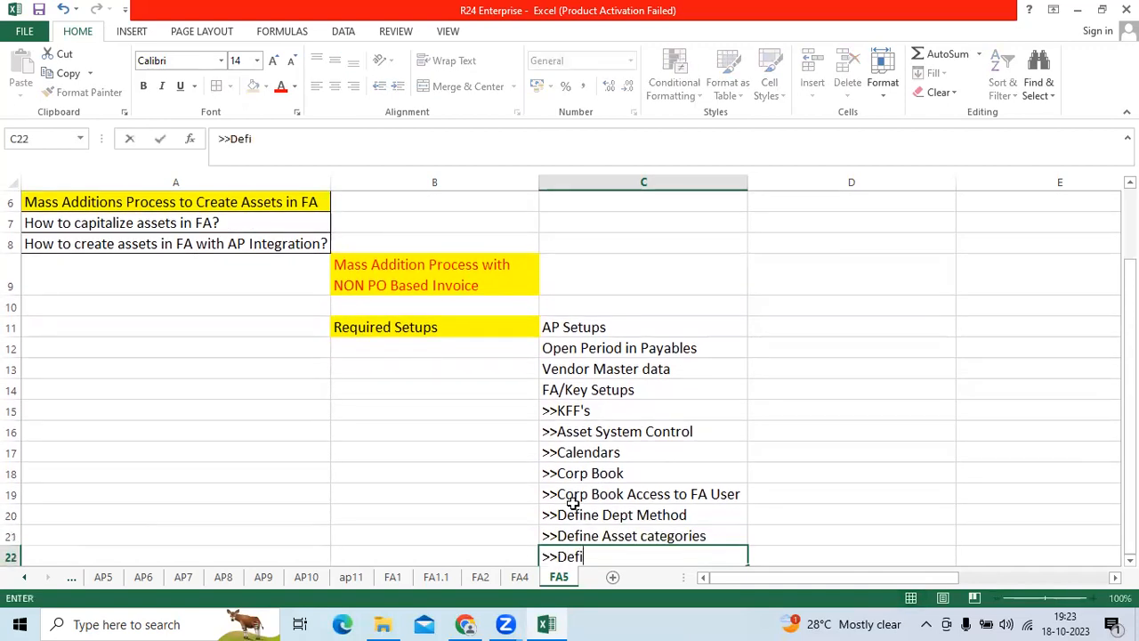
{"action": "type", "text": "ne Asset Locations"}
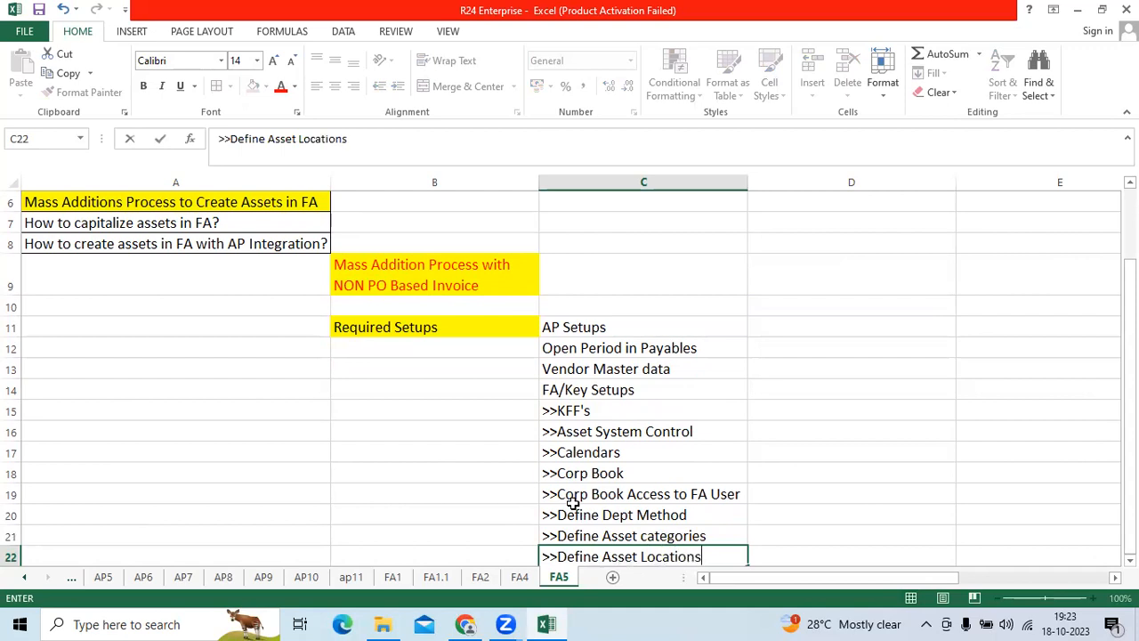
{"action": "key", "text": "Return"}
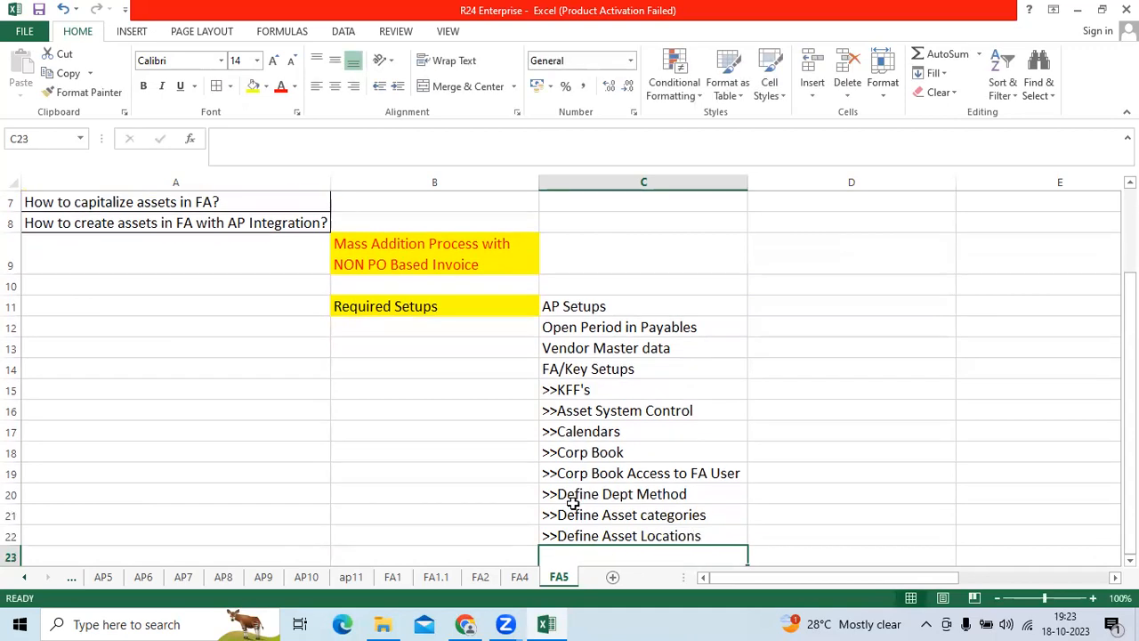
{"action": "type", "text": ">>Define Asset Keys"}
{"action": "key", "text": "ctrl+Return"}
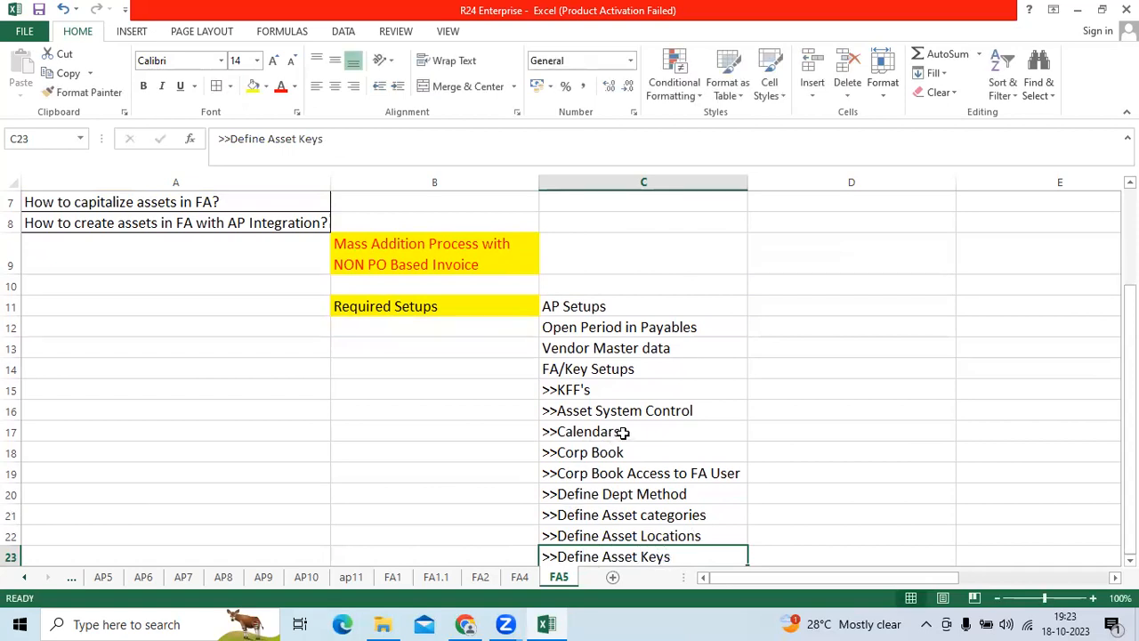
Step: Give the ">>Calendars" cell C17 a yellow fill and enter the note "3, FY/Dep/Prorate" beside it in D17
{"action": "left_click", "coordinate": [623, 432]}
{"action": "left_click", "coordinate": [254, 86]}
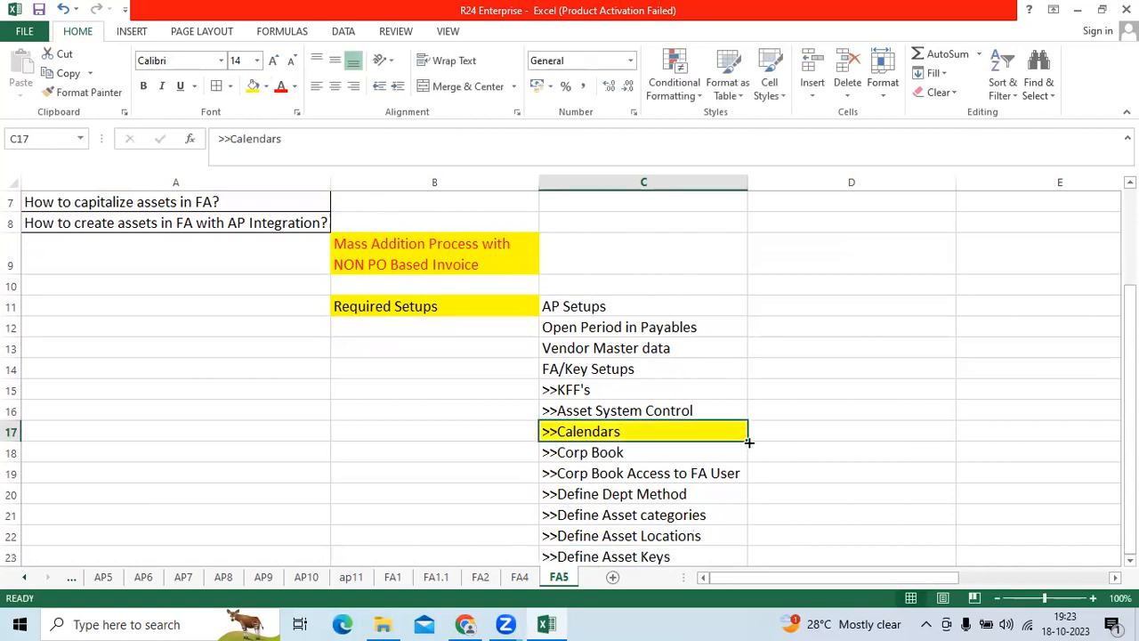
{"action": "left_click", "coordinate": [762, 429]}
{"action": "type", "text": "3, F"}
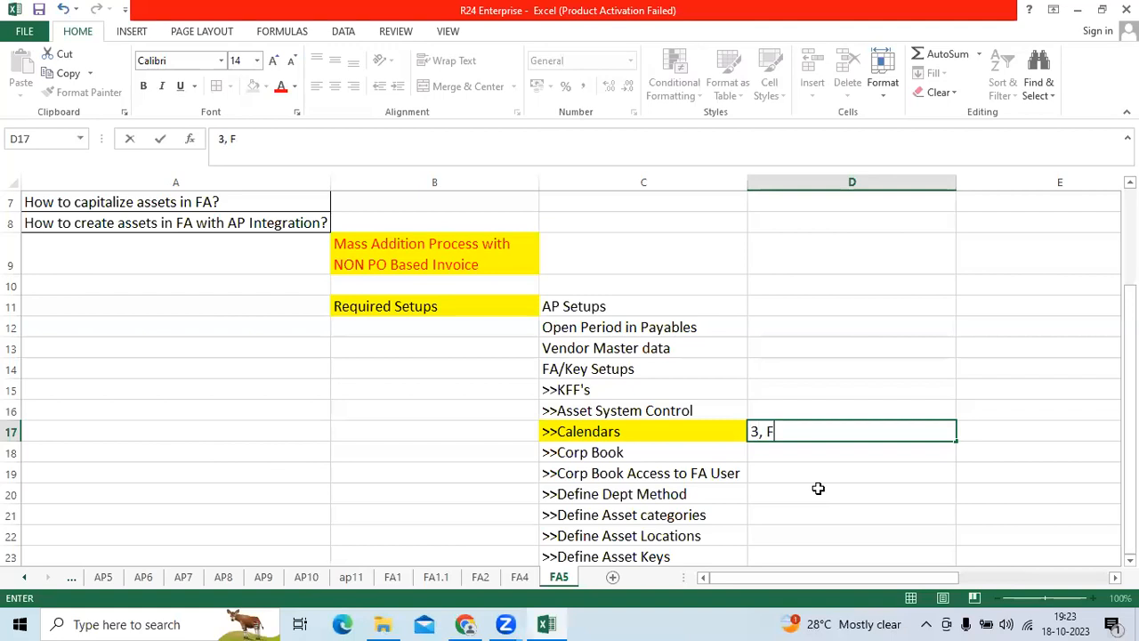
{"action": "type", "text": "Y/Dep/Prorate"}
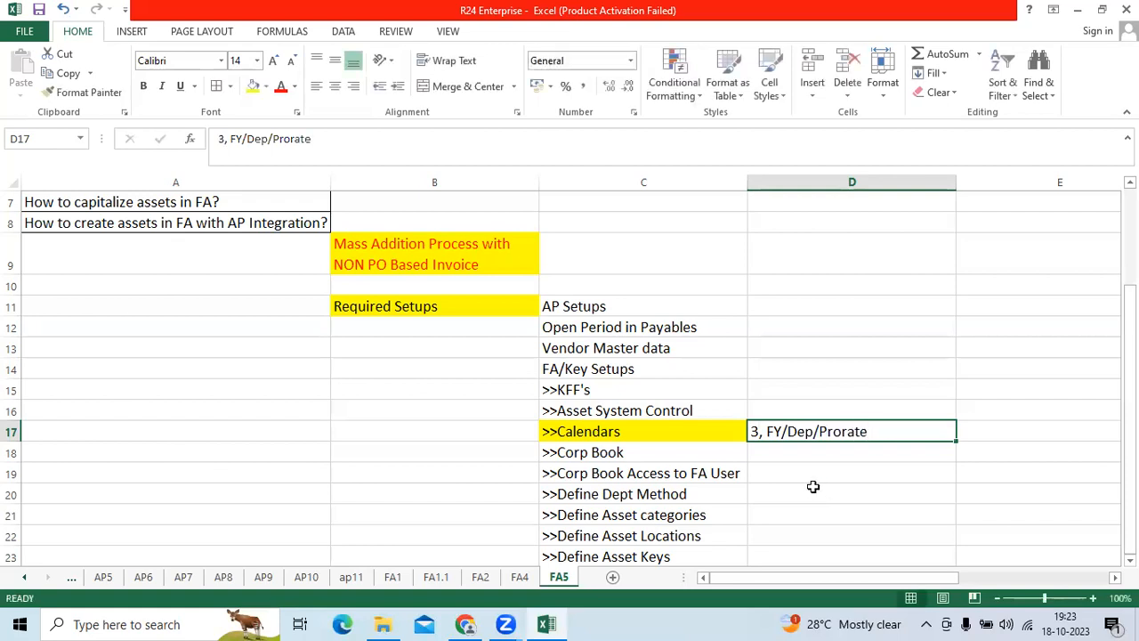
Step: Apply all borders to the setups list in C11:D23
{"action": "left_click_drag", "start_coordinate": [594, 306], "coordinate": [847, 450]}
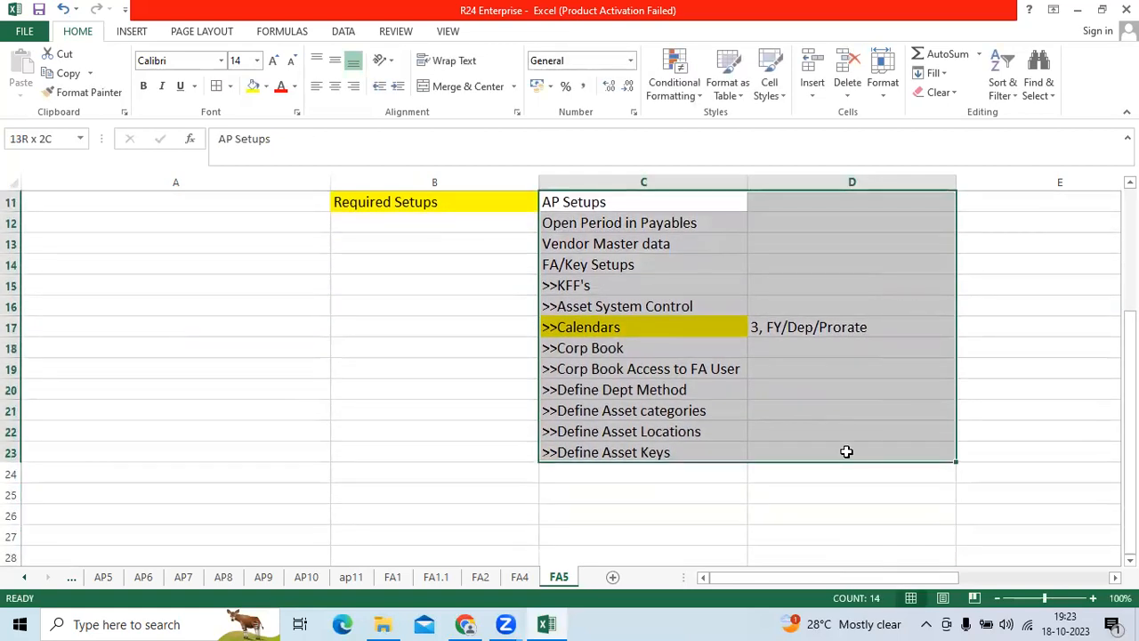
{"action": "left_click", "coordinate": [216, 85]}
{"action": "scroll", "coordinate": [571, 368], "scroll_direction": "up", "scroll_amount": 4}
{"action": "scroll", "coordinate": [571, 370], "scroll_direction": "down", "scroll_amount": 3}
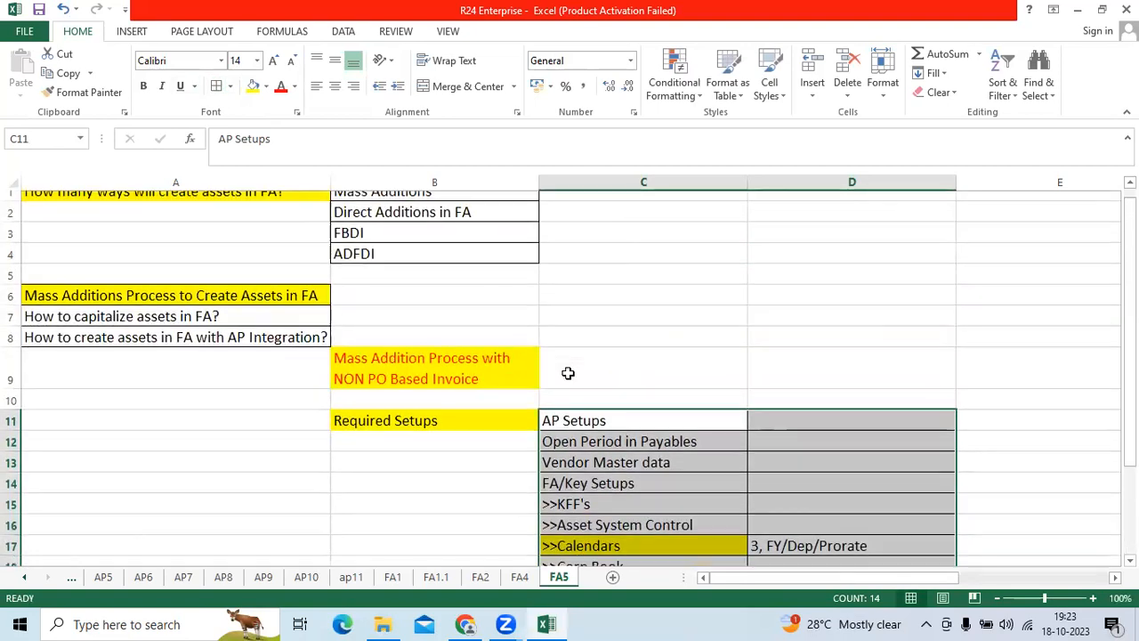
{"action": "scroll", "coordinate": [498, 390], "scroll_direction": "up", "scroll_amount": 3}
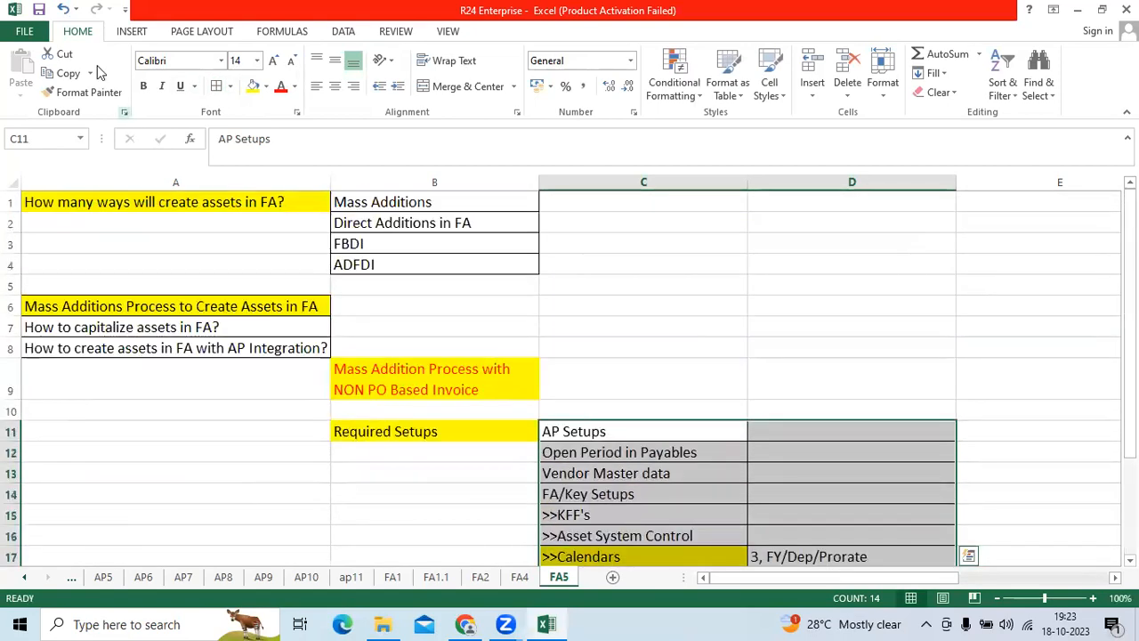
{"action": "scroll", "coordinate": [512, 364], "scroll_direction": "down", "scroll_amount": 3}
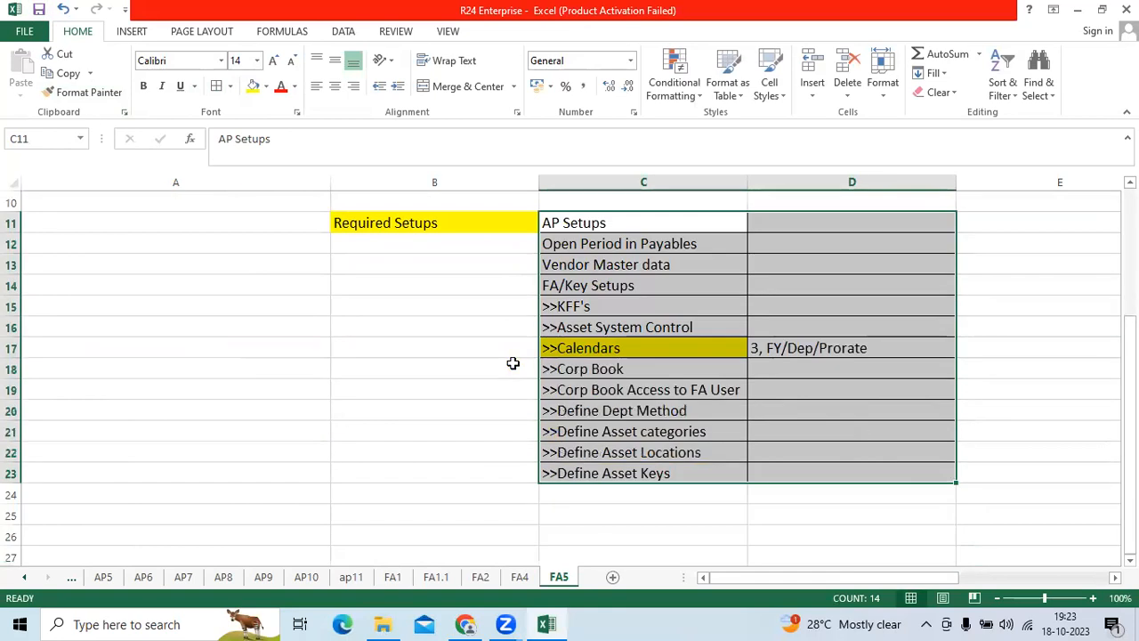
Step: Enter the heading "Steps to followed" in B25, below the required setups list
{"action": "scroll", "coordinate": [504, 437], "scroll_direction": "down", "scroll_amount": 1}
{"action": "left_click", "coordinate": [496, 455]}
{"action": "scroll", "coordinate": [497, 453], "scroll_direction": "down", "scroll_amount": 1}
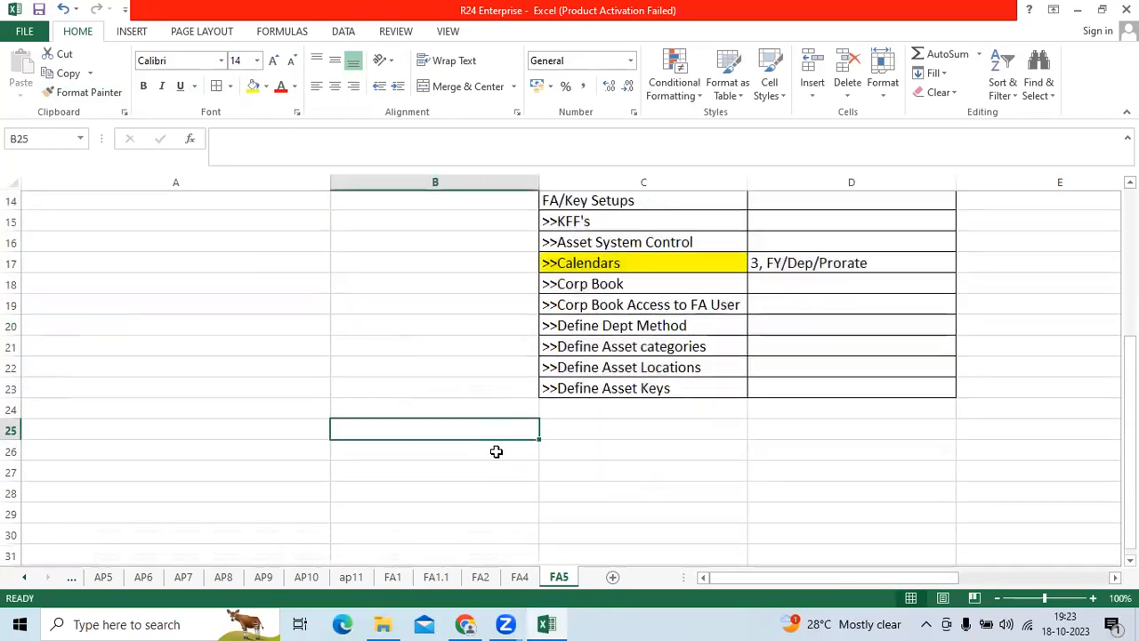
{"action": "type", "text": "Steps "}
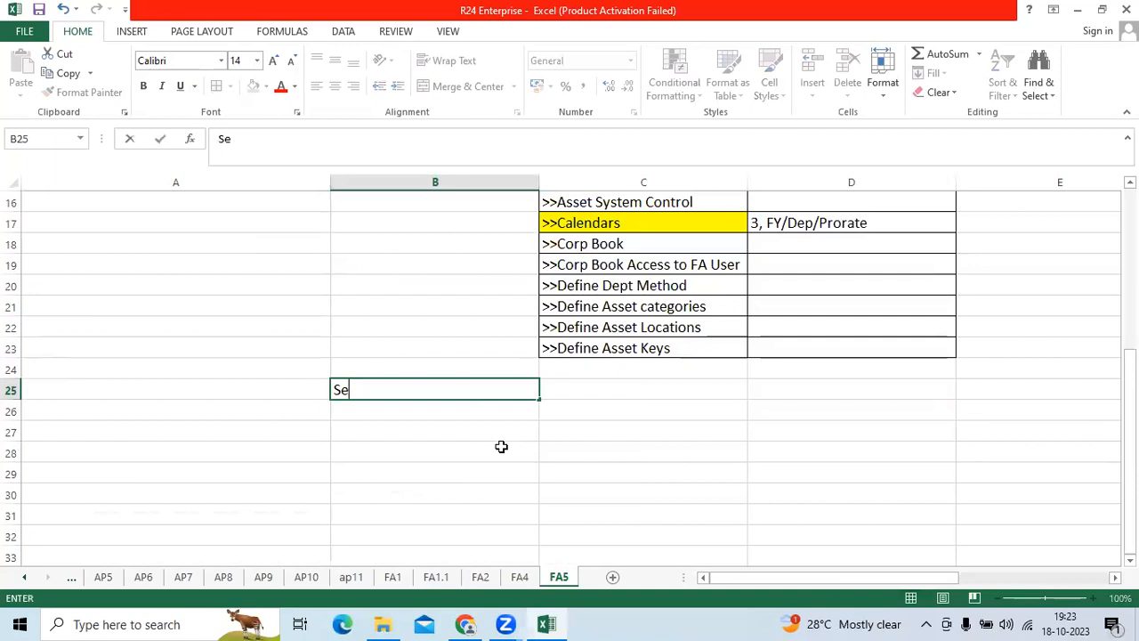
{"action": "type", "text": "to followed"}
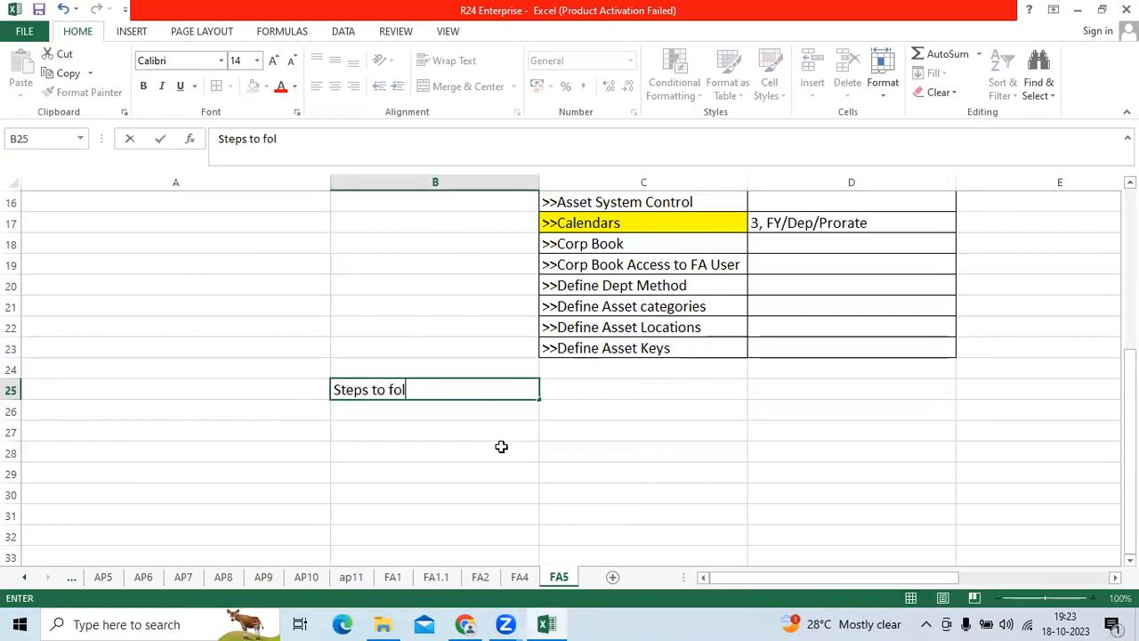
{"action": "key", "text": "Tab"}
Step: Enter "Standard Invoice" in C25 as the first step beside the "Steps to followed" heading
{"action": "type", "text": "AP"}
{"action": "key", "text": "BackSpace"}
{"action": "key", "text": "BackSpace"}
{"action": "key", "text": "BackSpace"}
{"action": "type", "text": "S"}
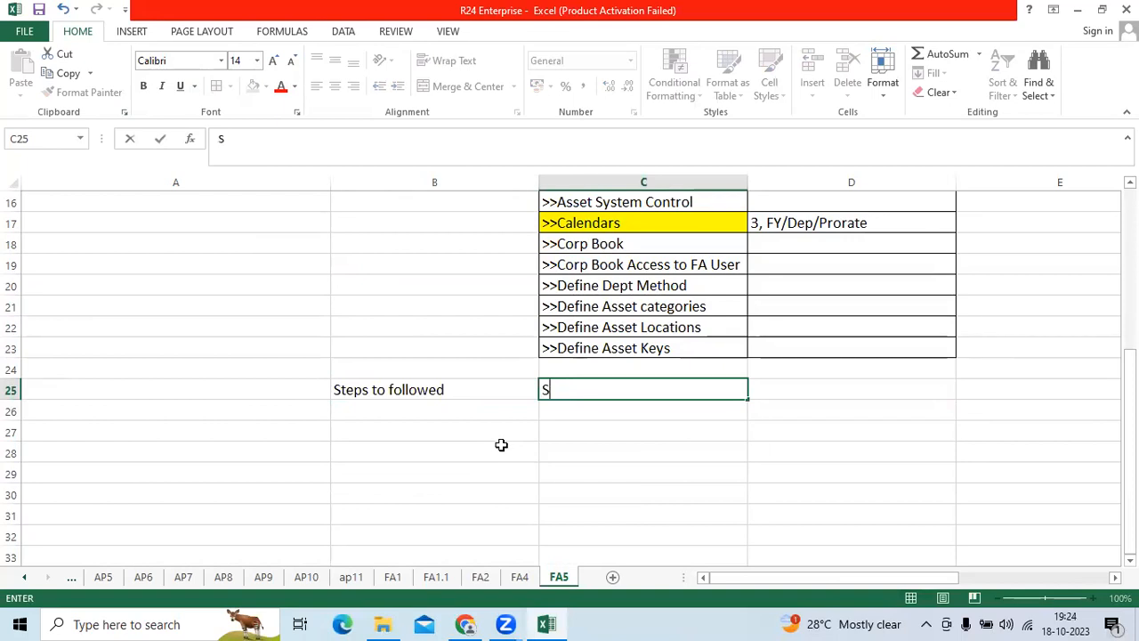
{"action": "type", "text": "tandard Invoice"}
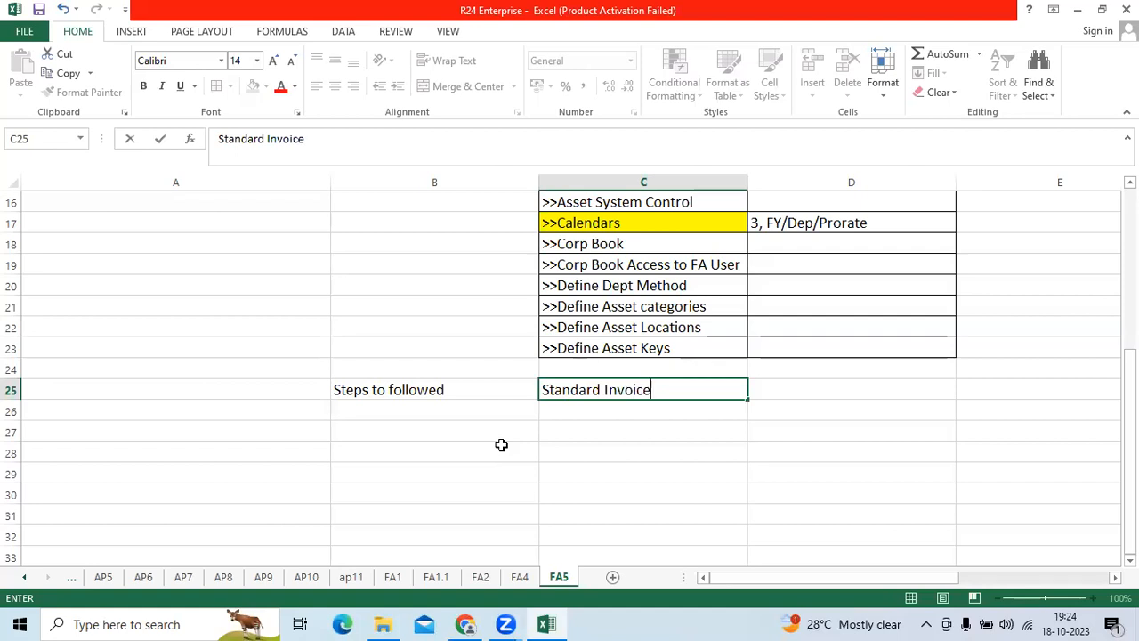
Step: Add ">>Header" in C26 and ">>Line" in C27 under Standard Invoice
{"action": "key", "text": "Tab"}
{"action": "key", "text": "Down"}
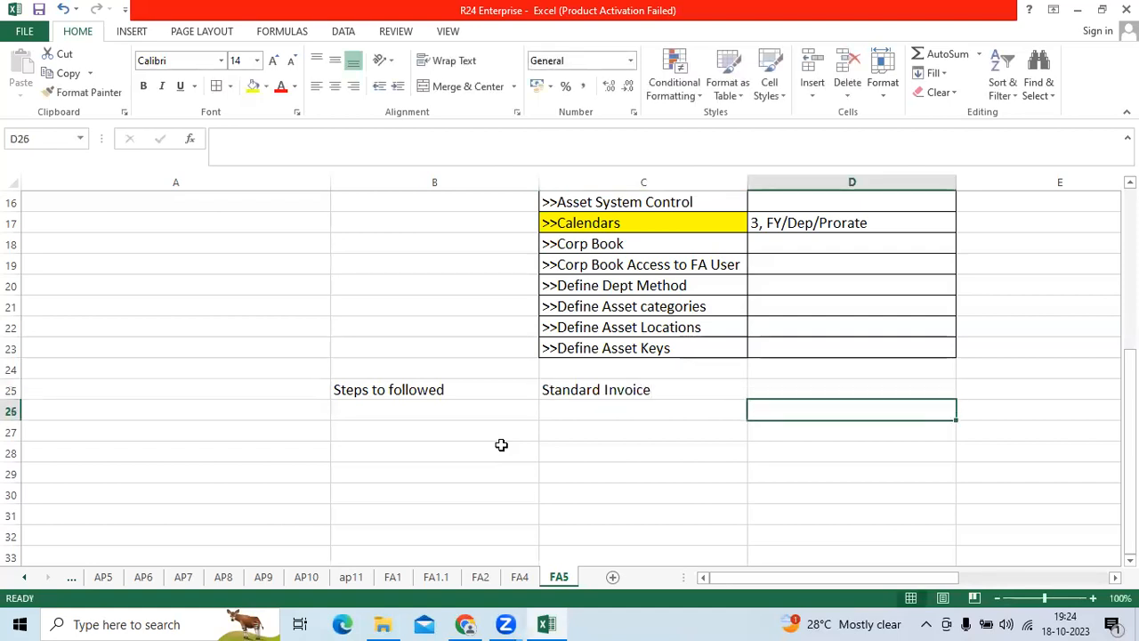
{"action": "key", "text": "Left"}
{"action": "type", "text": ">>Header"}
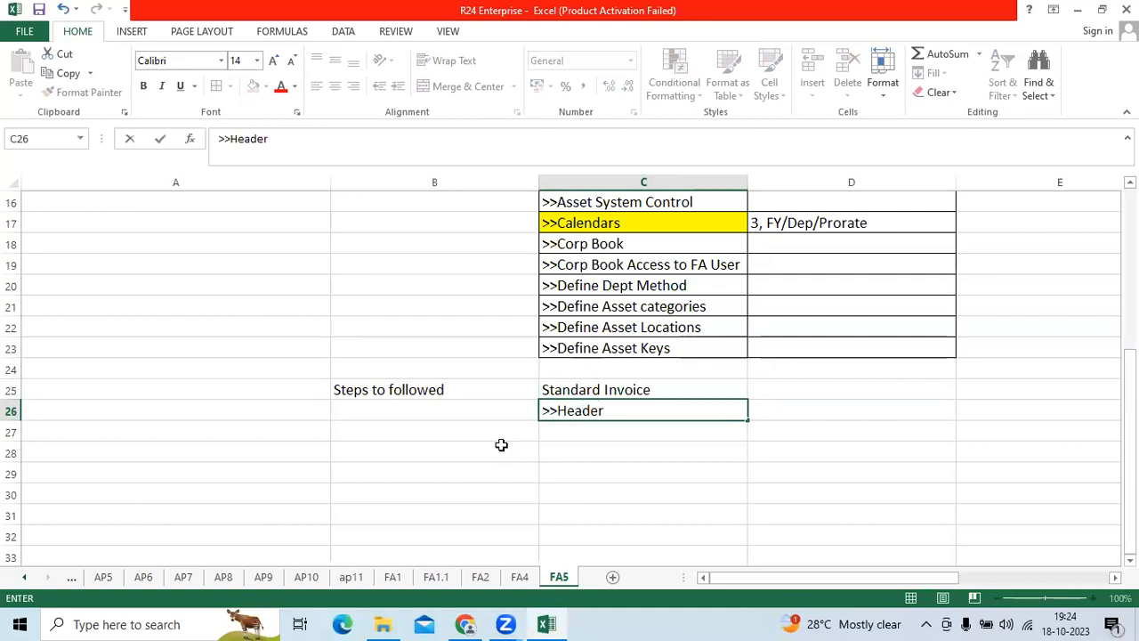
{"action": "key", "text": "Return"}
{"action": "type", "text": ">>Line"}
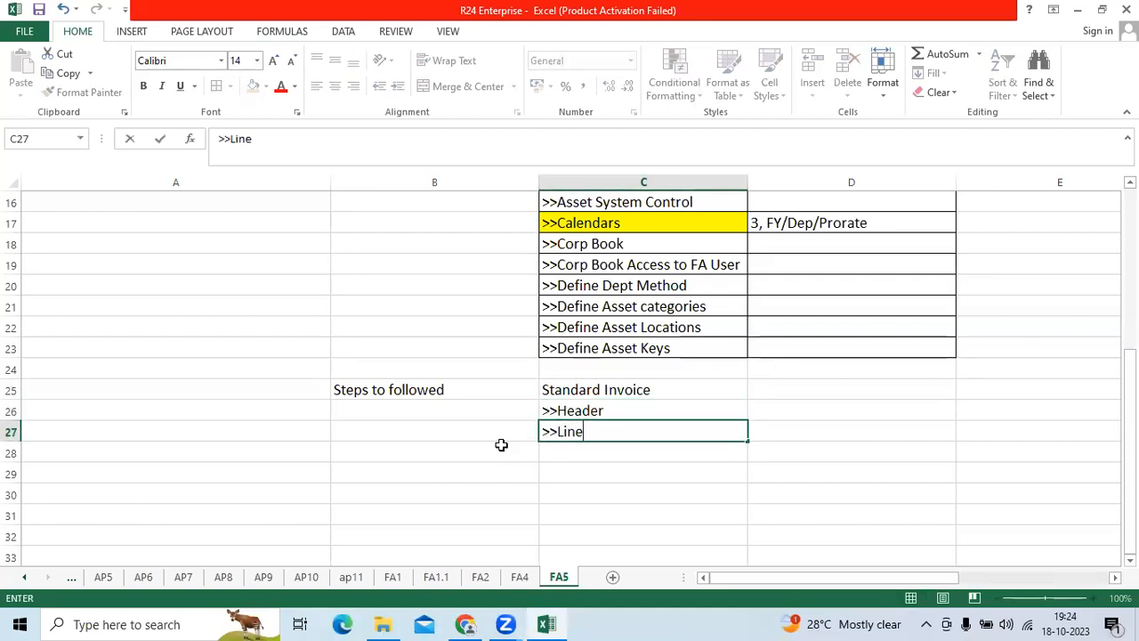
Step: Enter "Distribution" in D27 beside the ">>Line" item
{"action": "key", "text": "Left"}
{"action": "key", "text": "Right"}
{"action": "key", "text": "Right"}
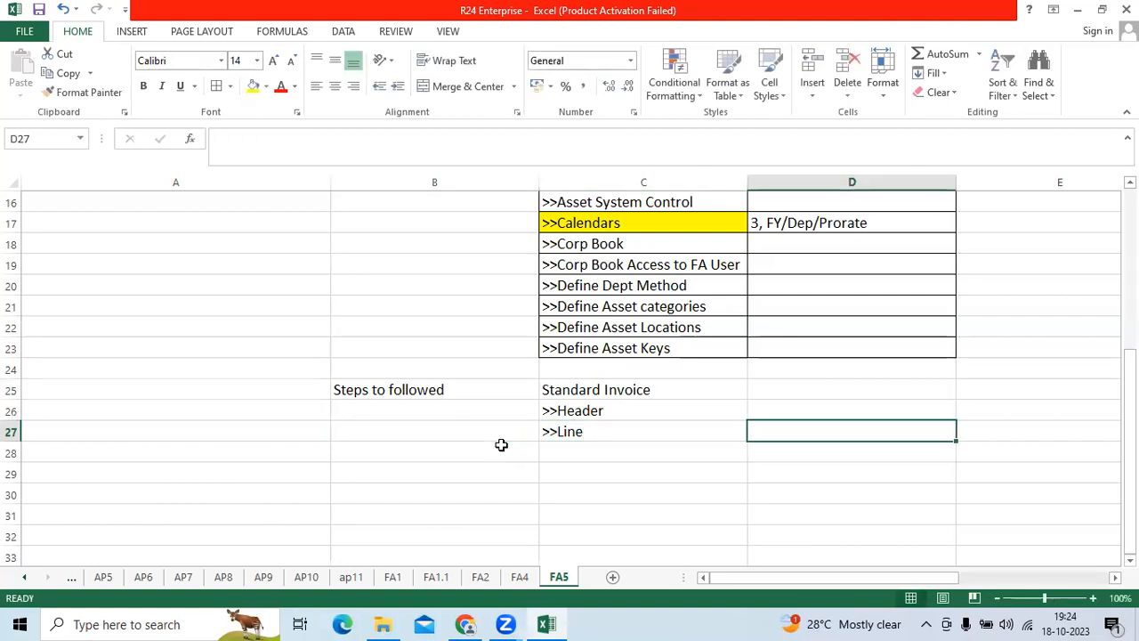
{"action": "type", "text": "Distribution"}
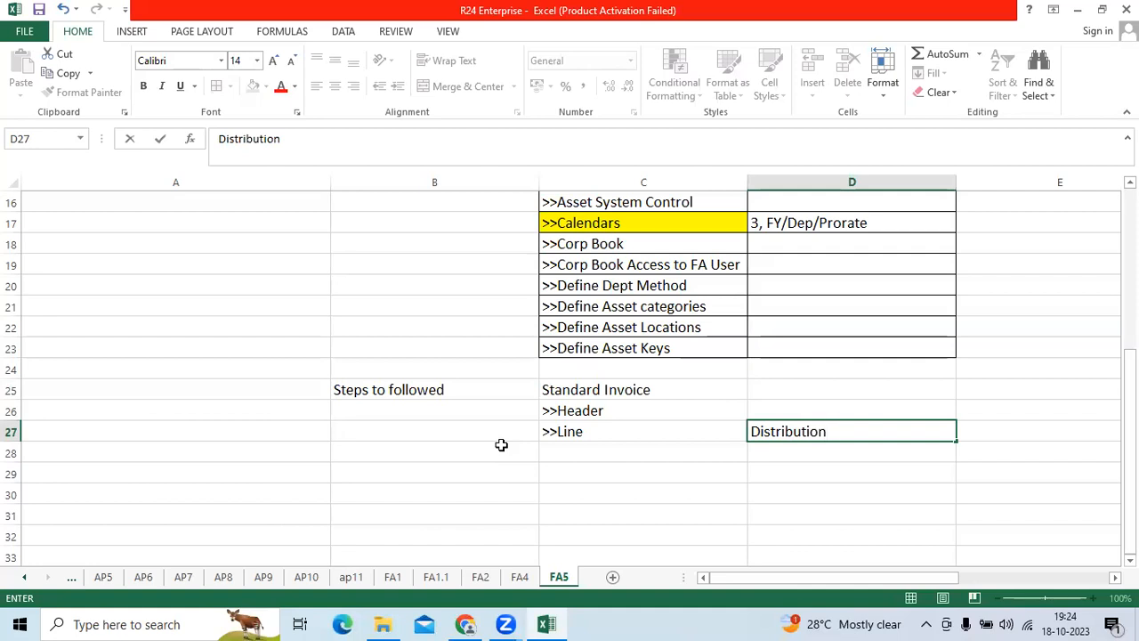
{"action": "key", "text": "Return"}
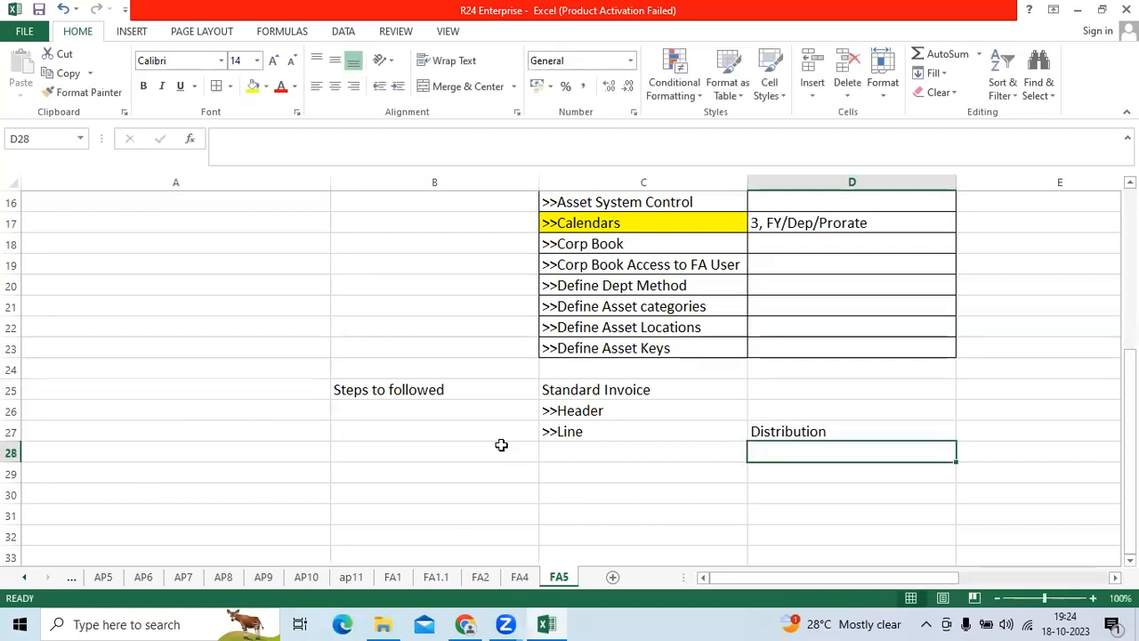
Step: Enter ">>Asset Clearing Account" in D28 under Distribution and "**Validate" in C29
{"action": "type", "text": ">>Aset C"}
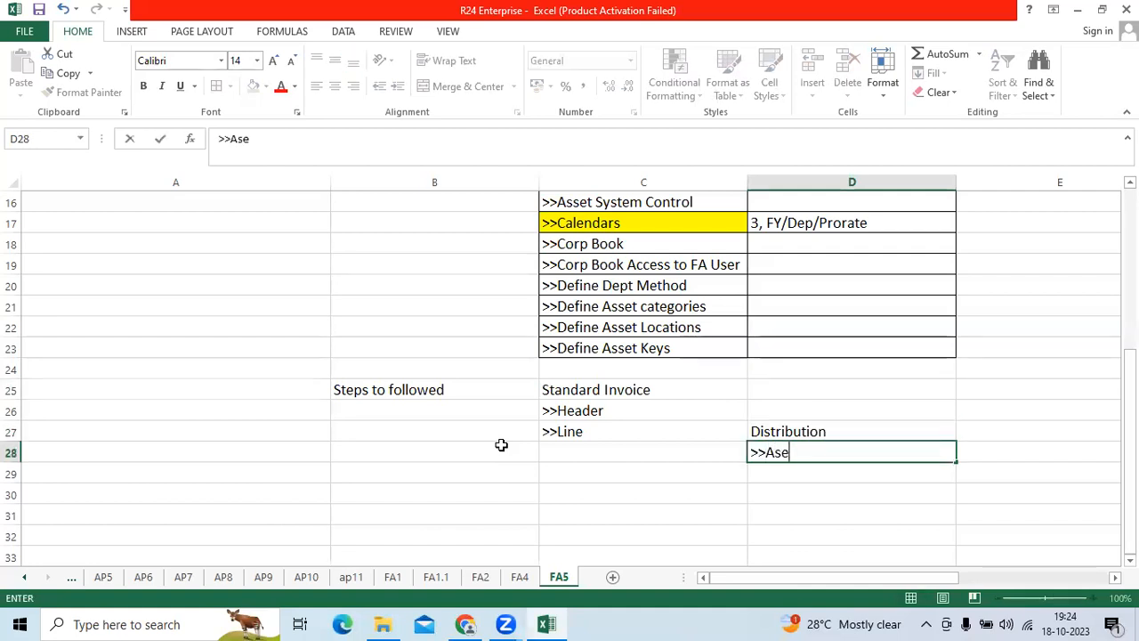
{"action": "key", "text": "BackSpace"}
{"action": "key", "text": "BackSpace"}
{"action": "key", "text": "BackSpace"}
{"action": "key", "text": "BackSpace"}
{"action": "type", "text": "set Clearing A"}
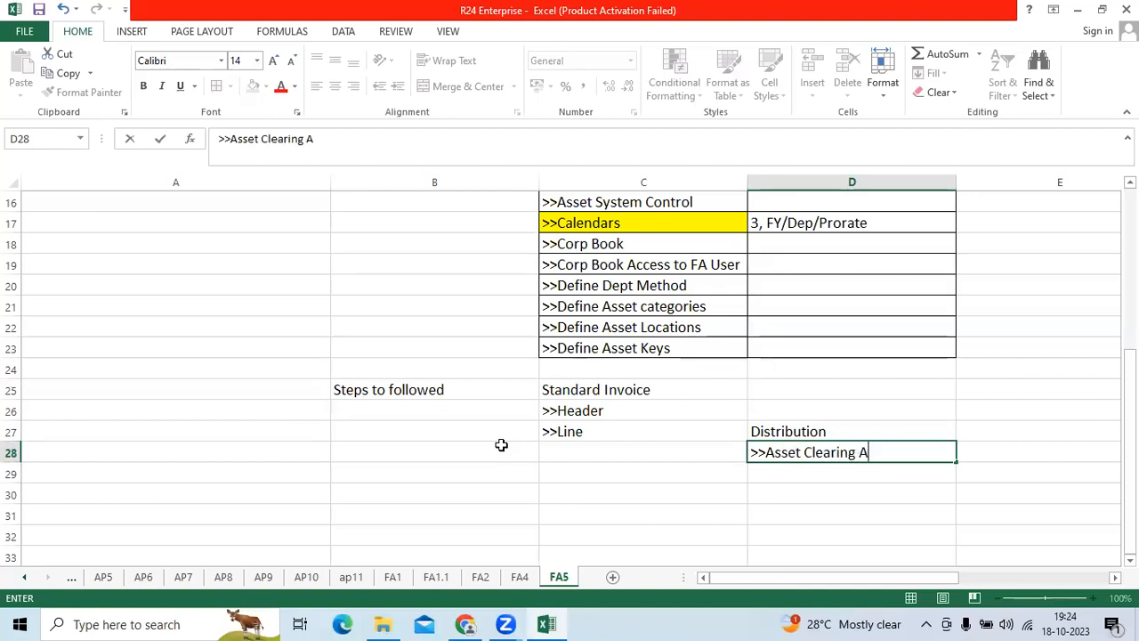
{"action": "type", "text": "ccount"}
{"action": "key", "text": "Return"}
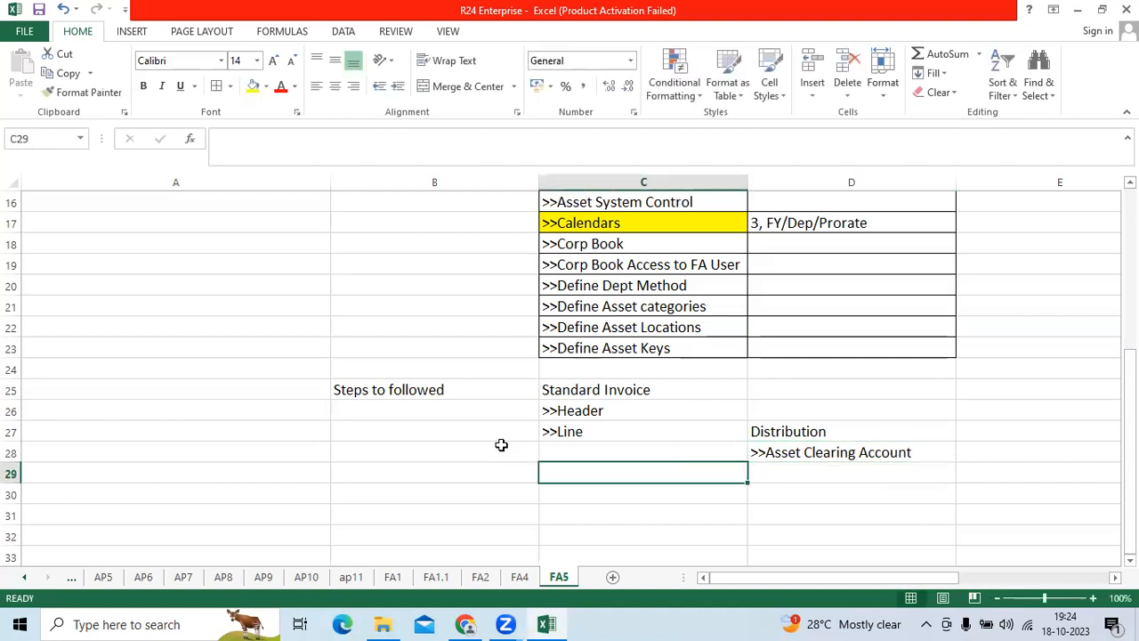
{"action": "type", "text": "**Validate"}
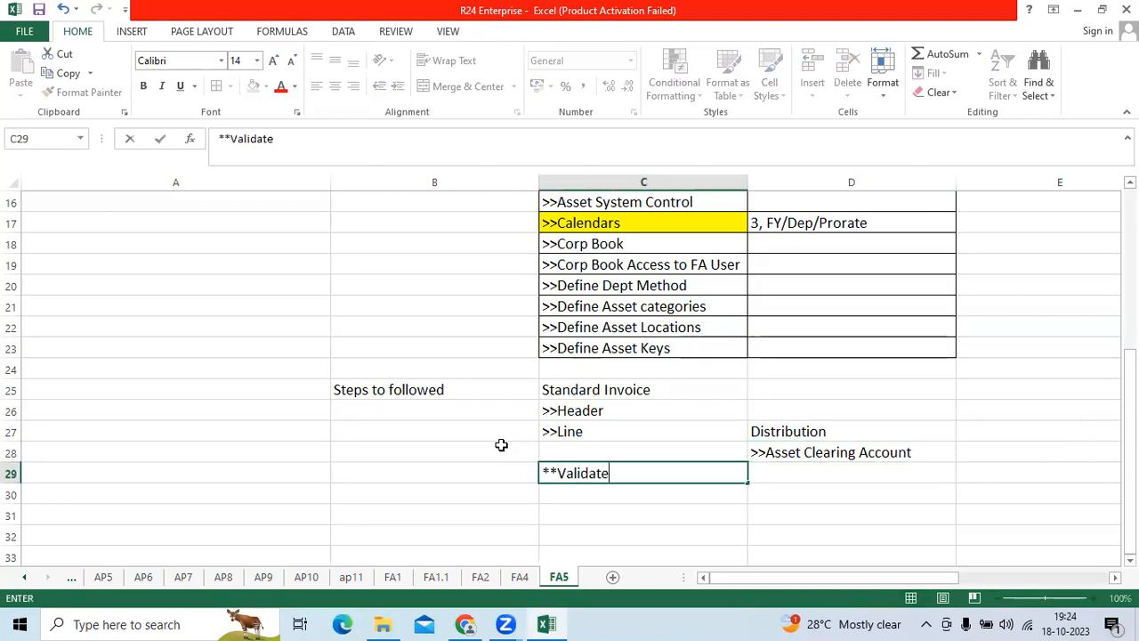
{"action": "key", "text": "Return"}
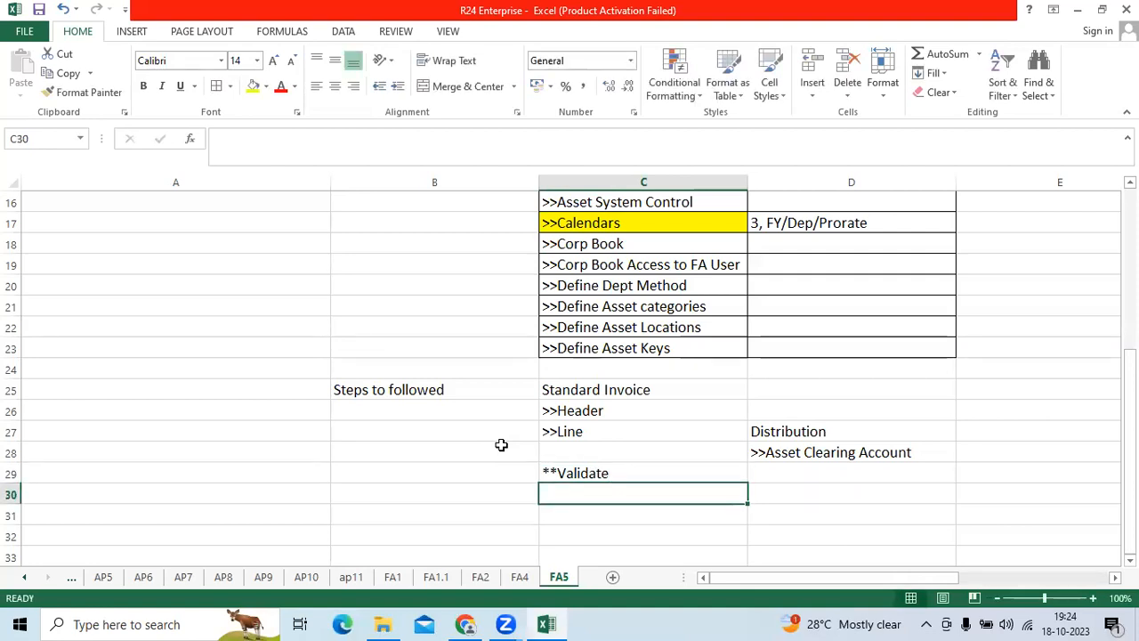
Step: Enter "**Create Accounting program with transfer to GL" in C30 below the "**Validate" item
{"action": "type", "text": "**C"}
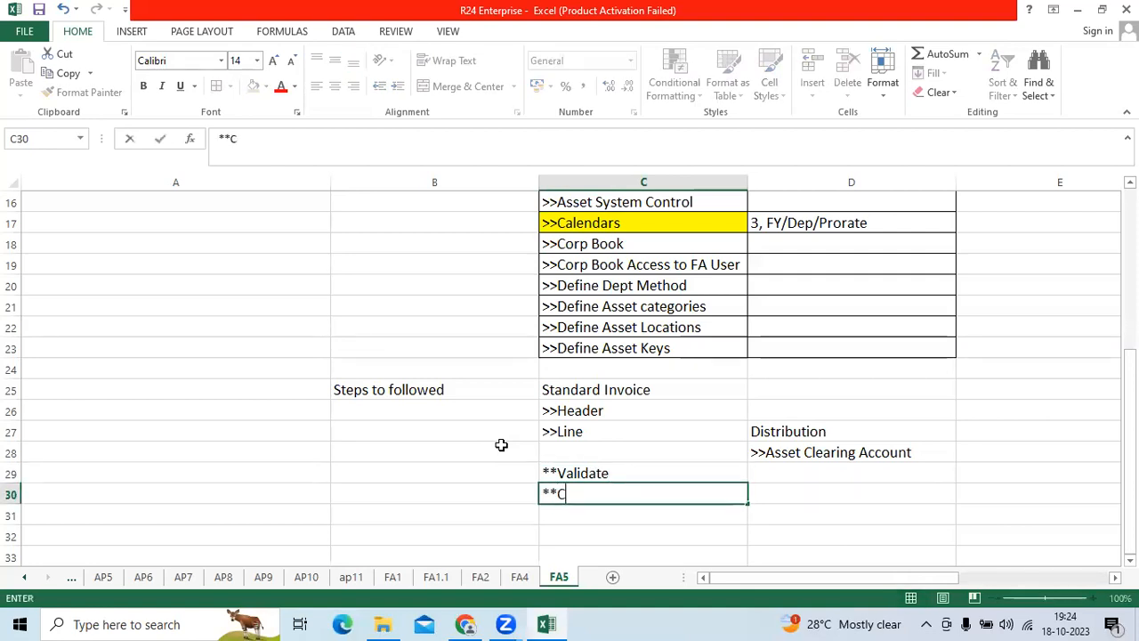
{"action": "type", "text": "reate Accoun"}
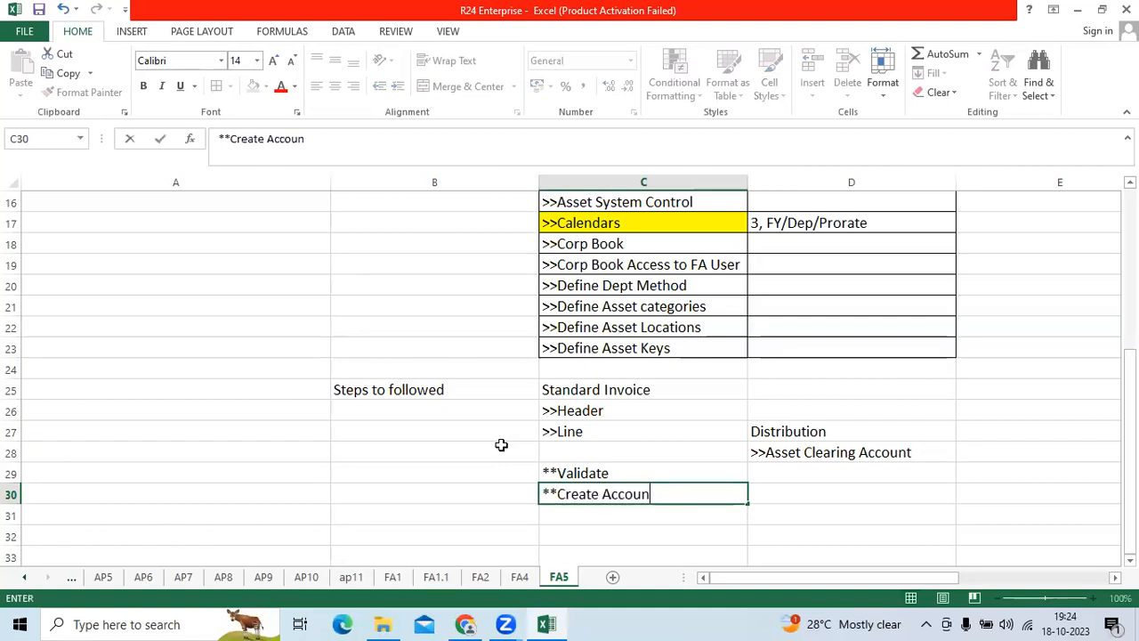
{"action": "type", "text": "ting program with transfer to GL"}
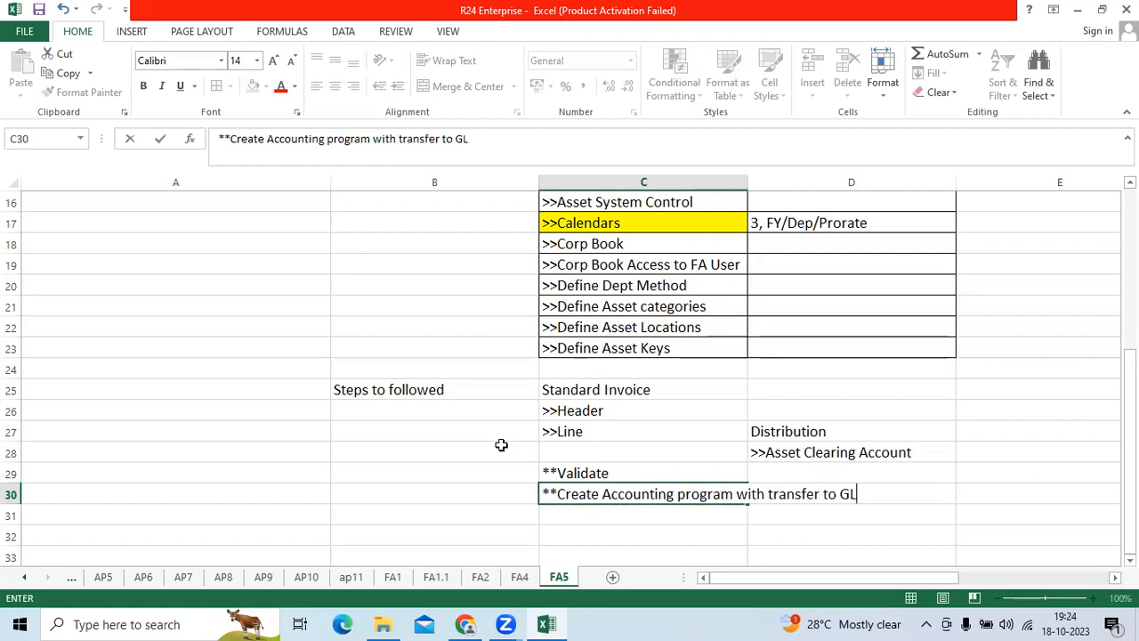
{"action": "key", "text": "Return"}
Step: Enter "Run the Create Mass Addition Program" in C31 as the next step of the list
{"action": "type", "text": "Run the C"}
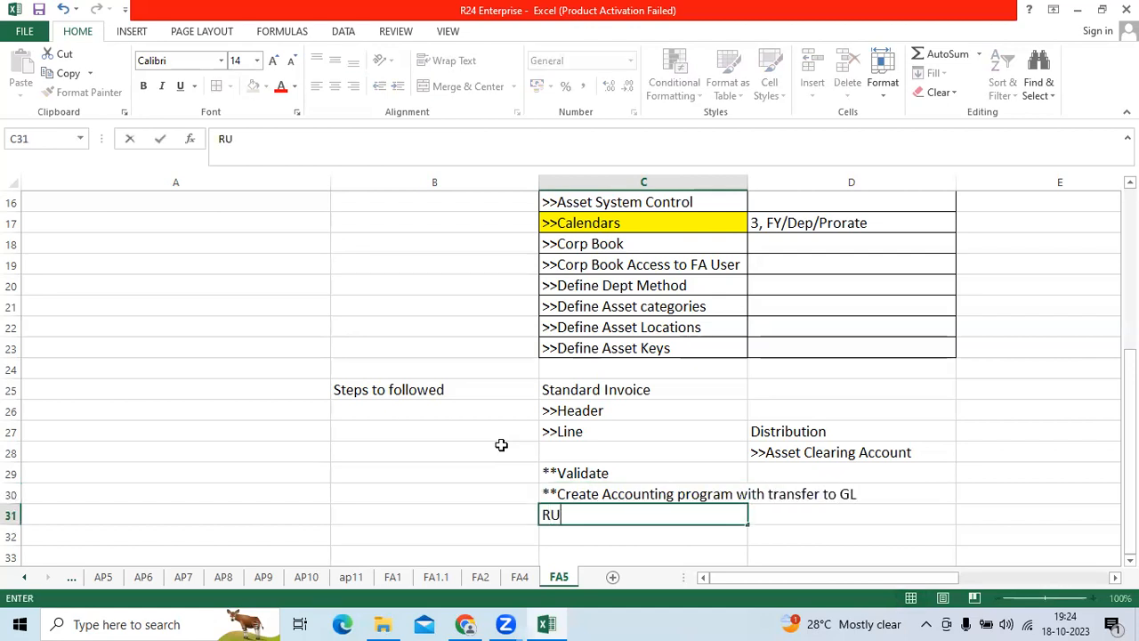
{"action": "type", "text": "reate"}
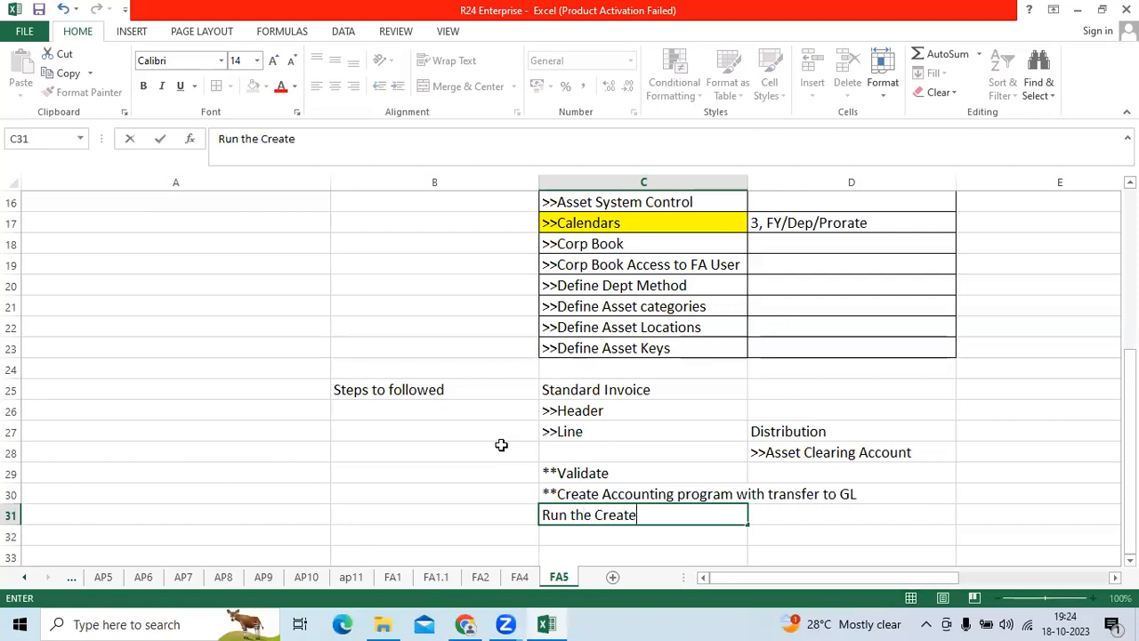
{"action": "type", "text": " Mass Add"}
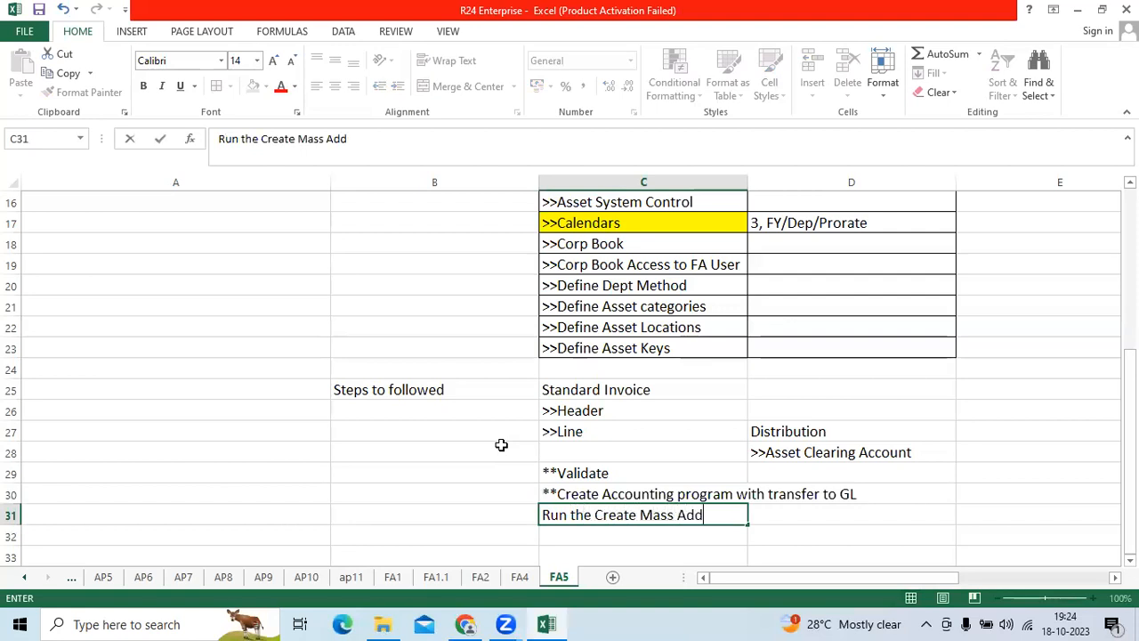
{"action": "type", "text": "ition Program"}
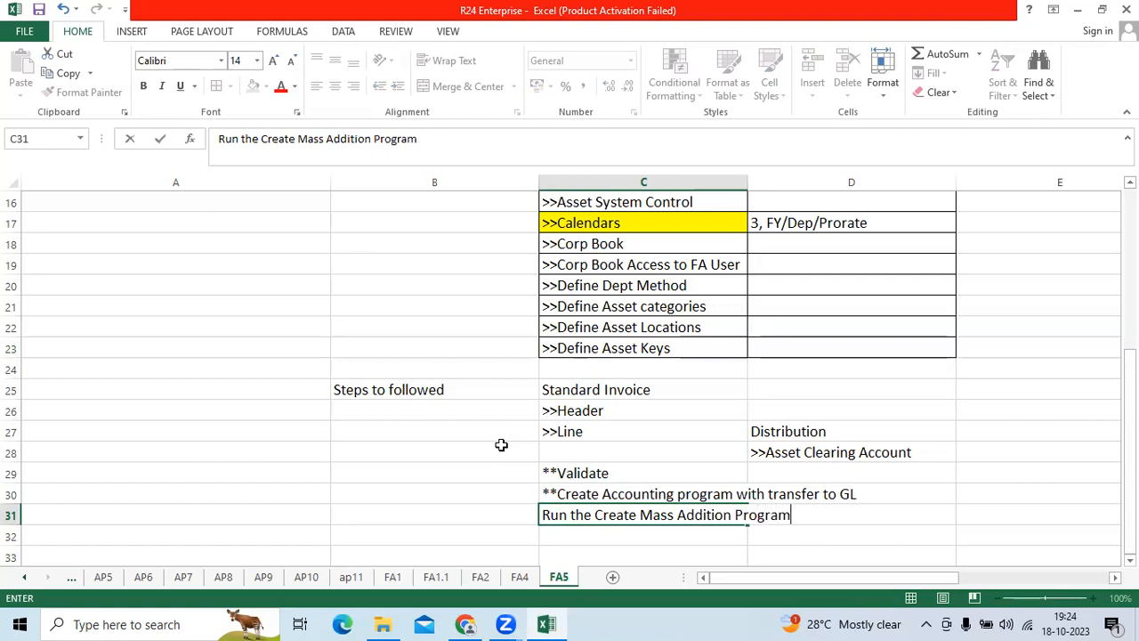
{"action": "key", "text": "Return"}
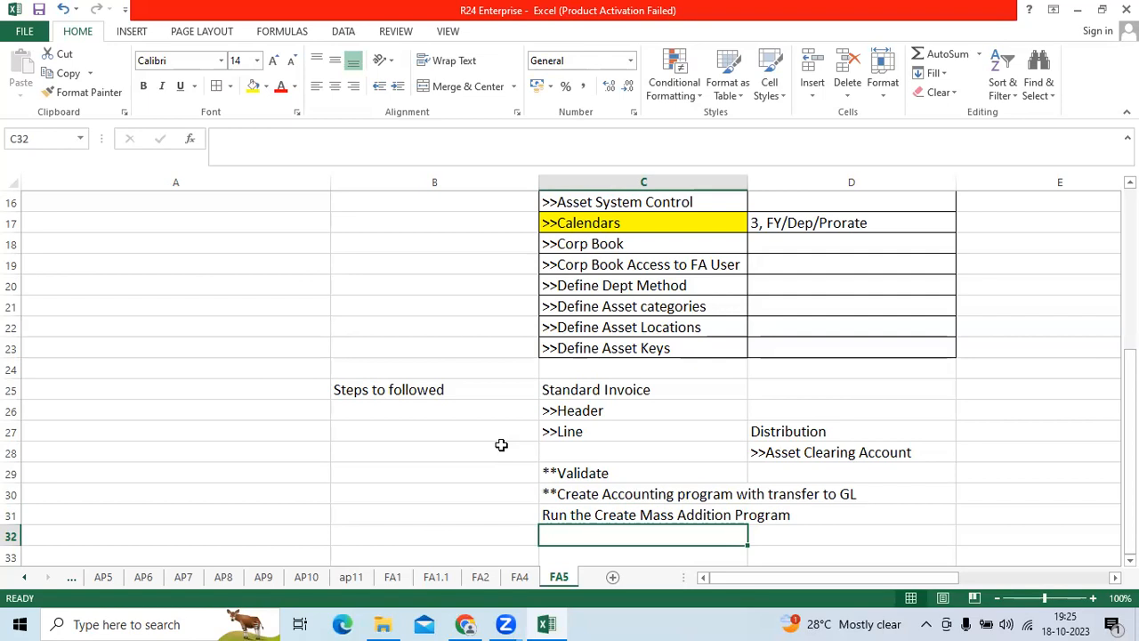
Step: Enter "Do the Prepare source lines in FA" in C32 below the Create Mass Addition step
{"action": "type", "text": "Do t"}
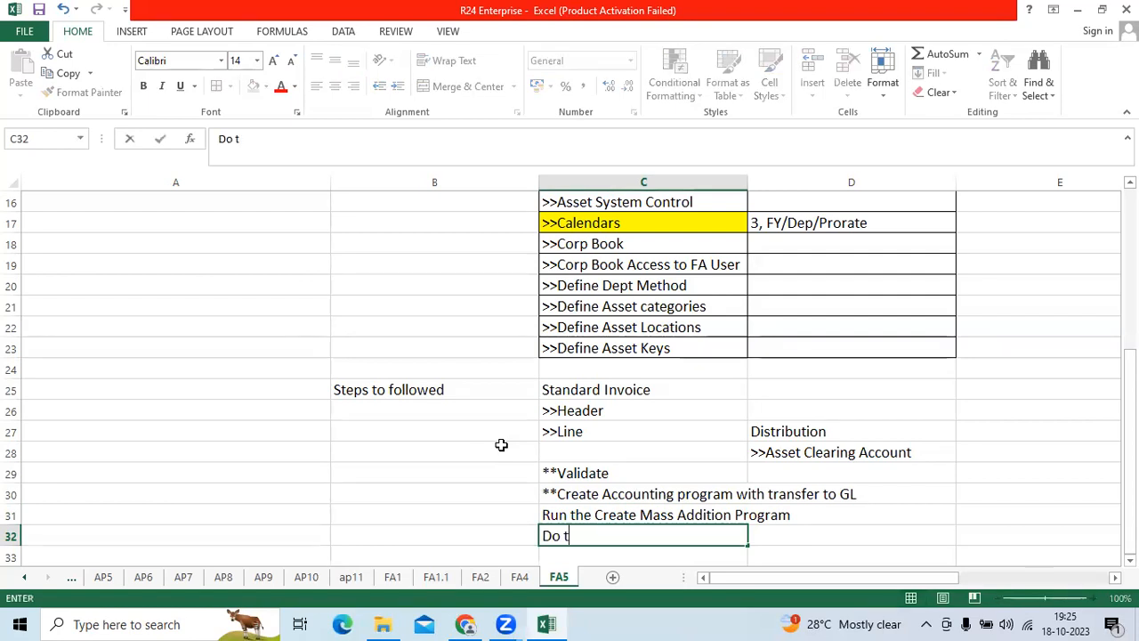
{"action": "type", "text": "he Prepare "}
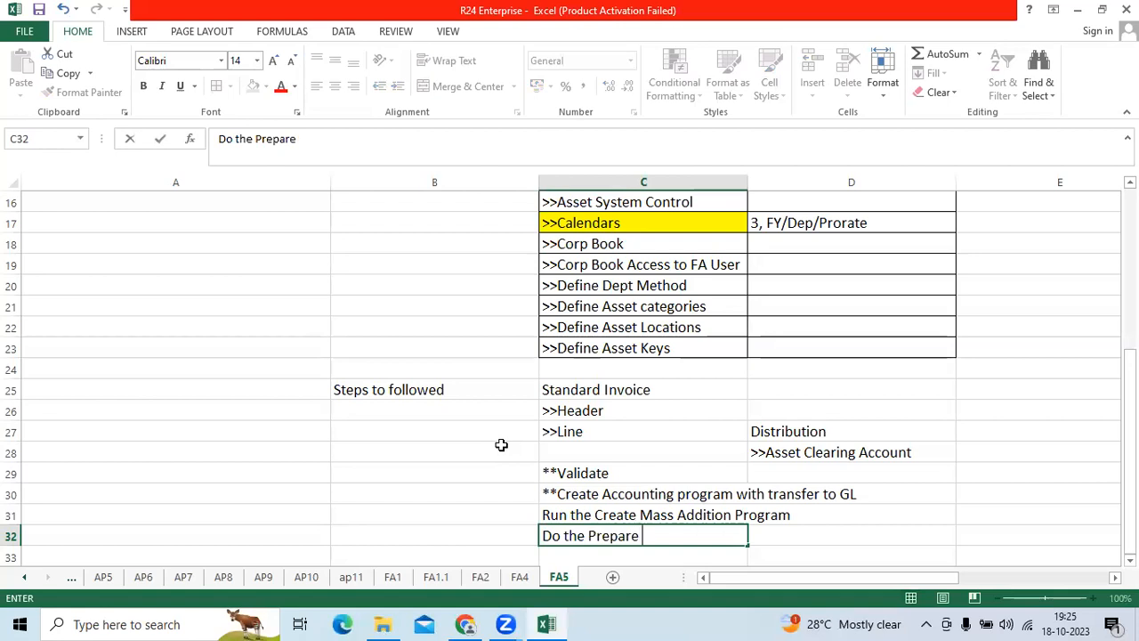
{"action": "type", "text": "source line"}
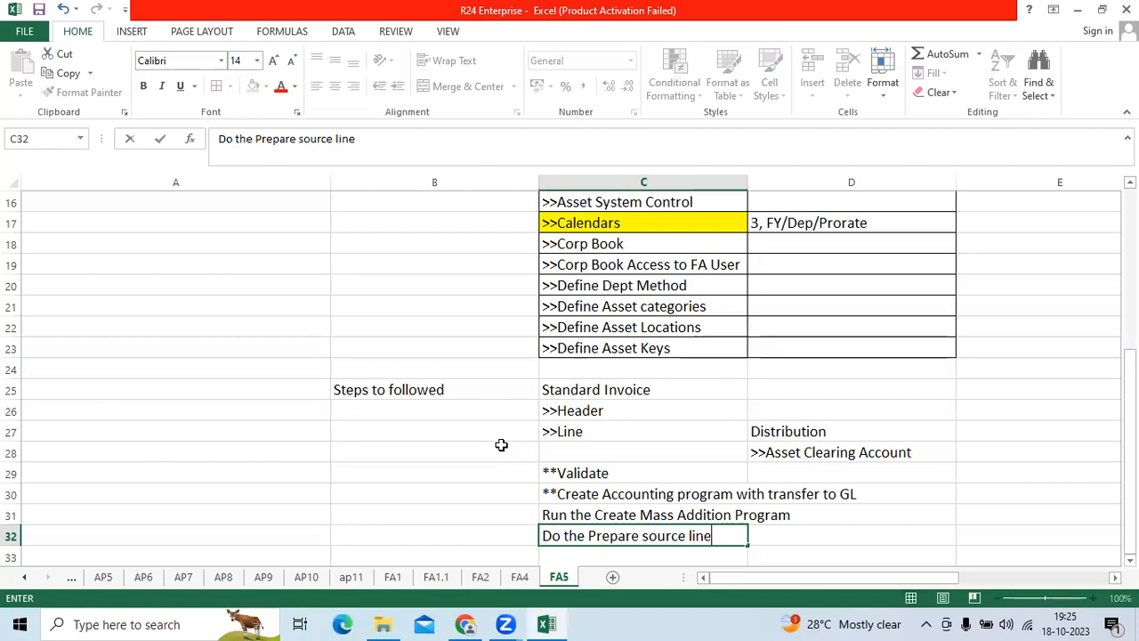
{"action": "type", "text": "s in FA"}
{"action": "key", "text": "Return"}
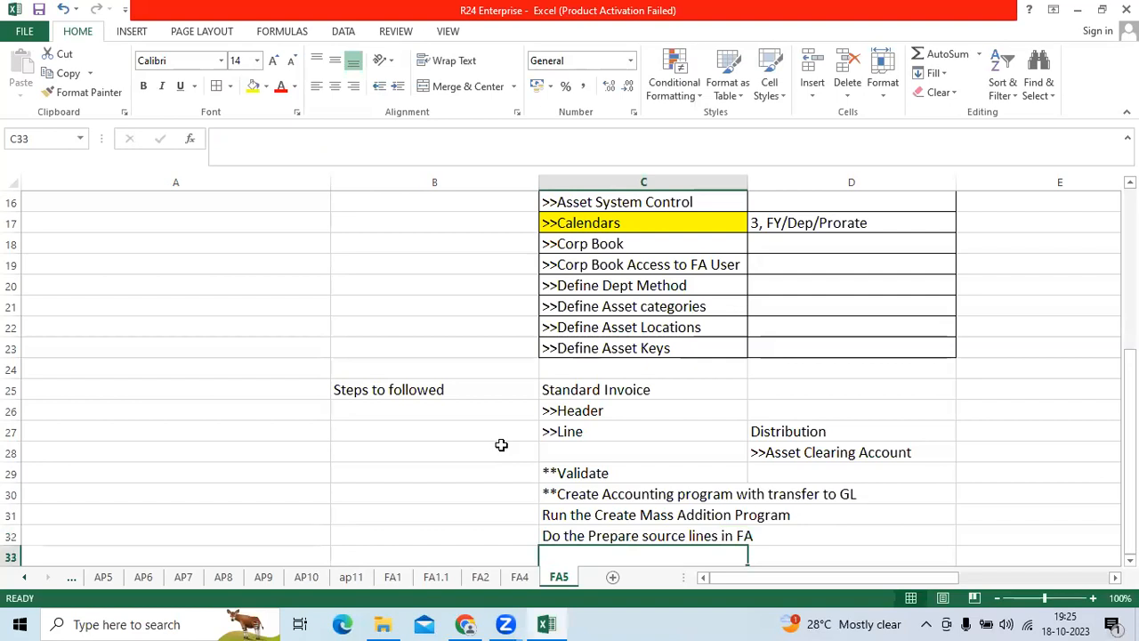
Step: Enter ">>Add Locations/Category/Asset Key" in C33 as a sub-item of the Prepare source lines step
{"action": "type", "text": ">>Add Locations"}
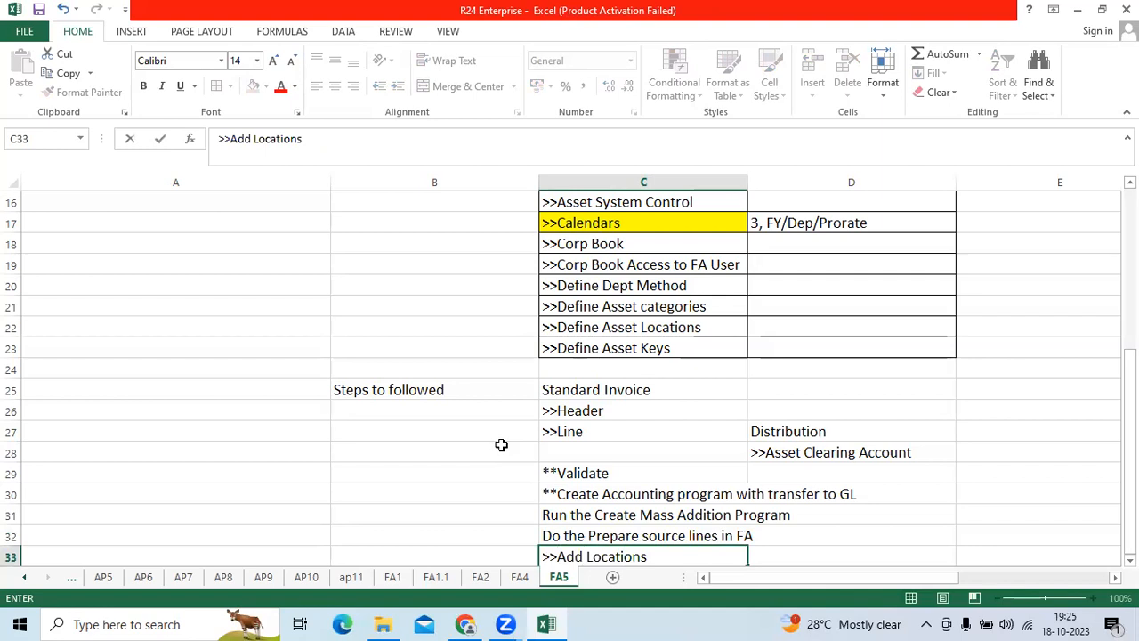
{"action": "type", "text": "/Category"}
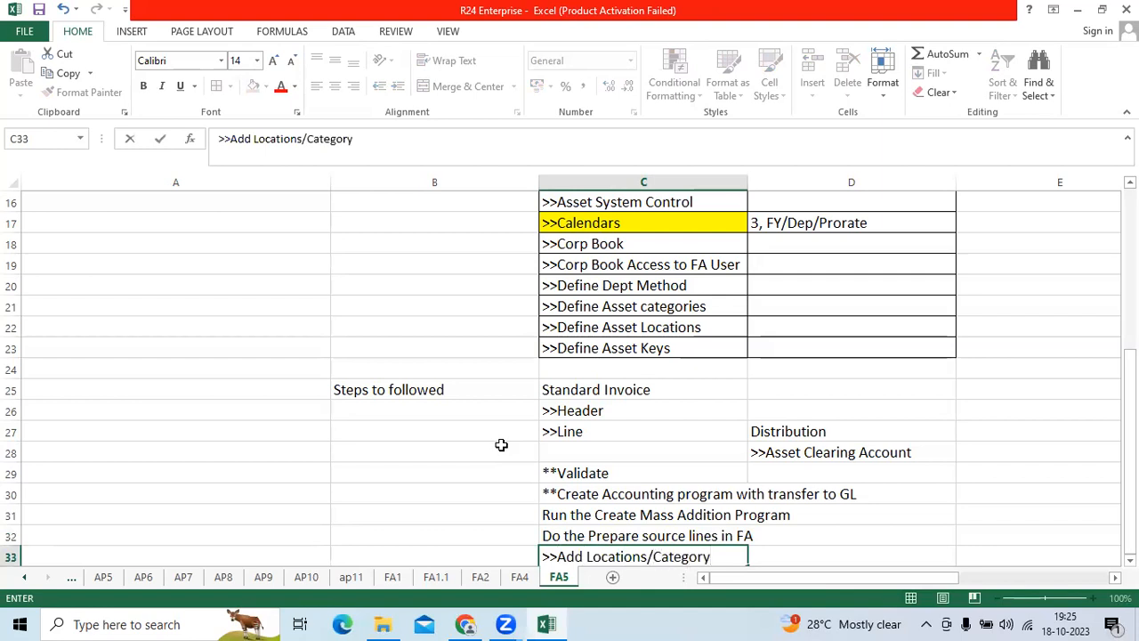
{"action": "type", "text": "/Asset Ky"}
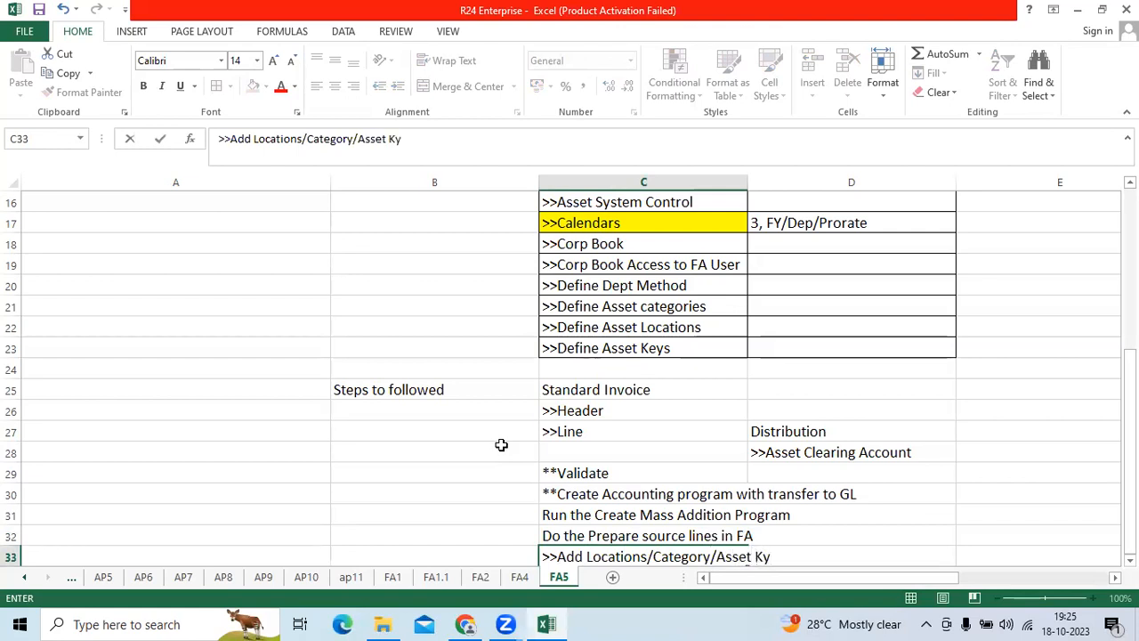
{"action": "key", "text": "BackSpace"}
{"action": "type", "text": "ey"}
{"action": "key", "text": "Return"}
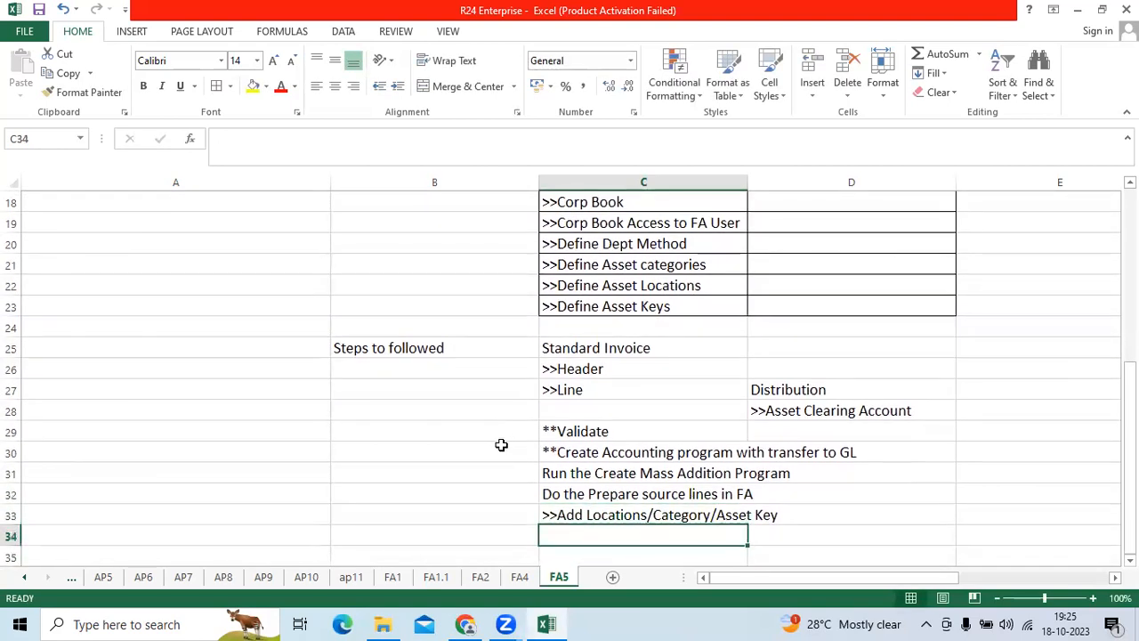
Step: Enter "Post Mass Additions" in C34 below the Locations/Category/Asset Key item
{"action": "type", "text": "Post"}
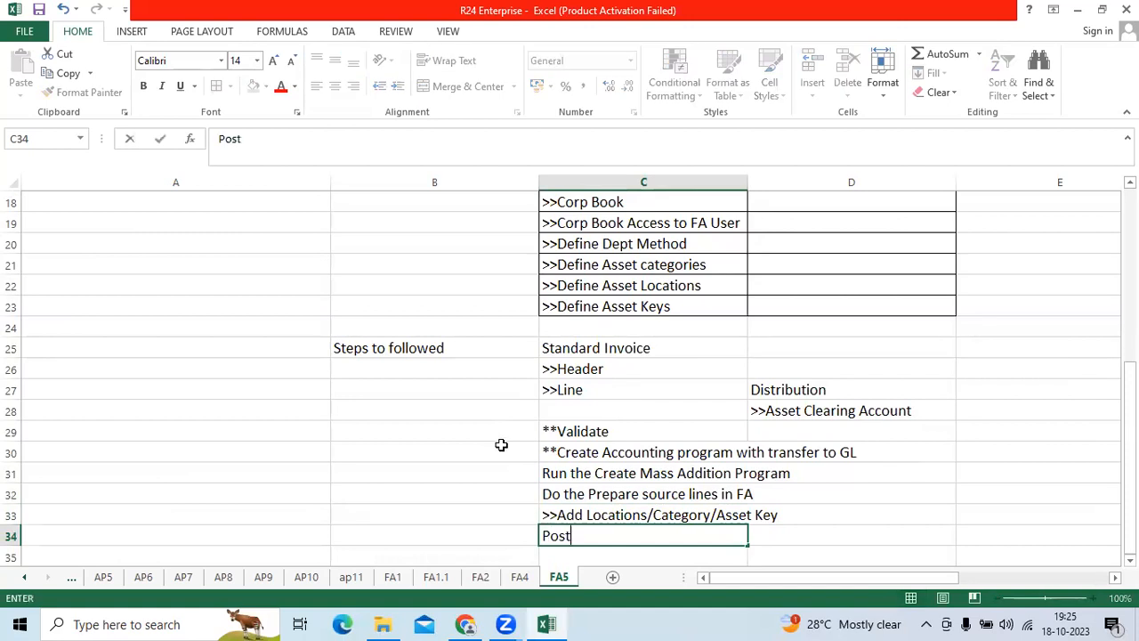
{"action": "type", "text": " Mass Additions"}
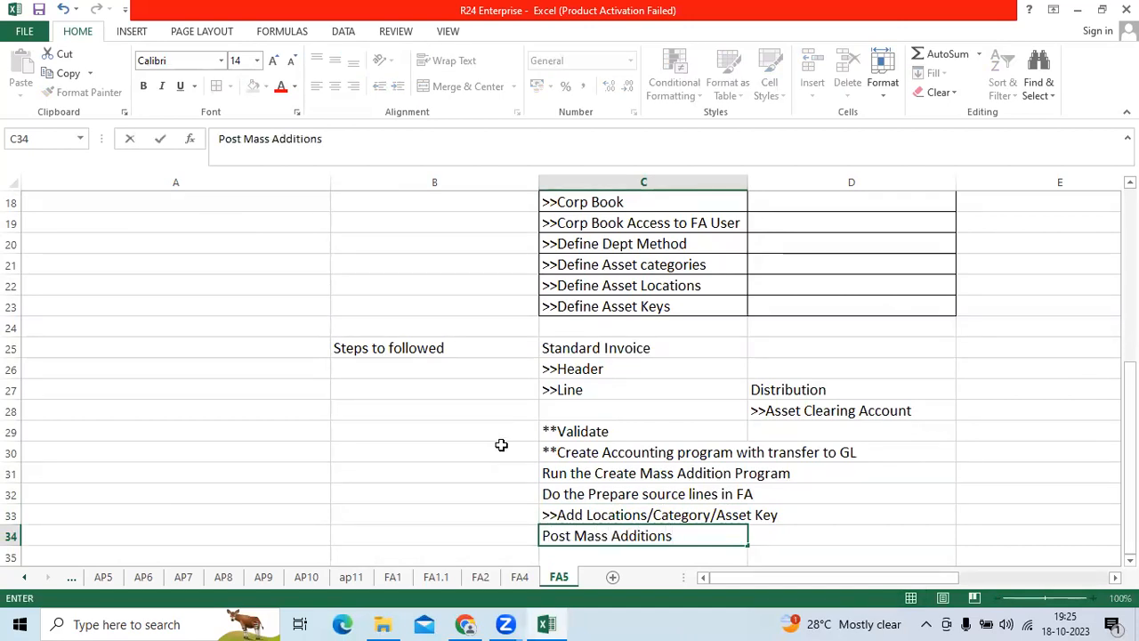
{"action": "key", "text": "Return"}
Step: Enter "Verify the Reports" in C35 with the note "Asset got created with Number" beside it in D35
{"action": "type", "text": "V"}
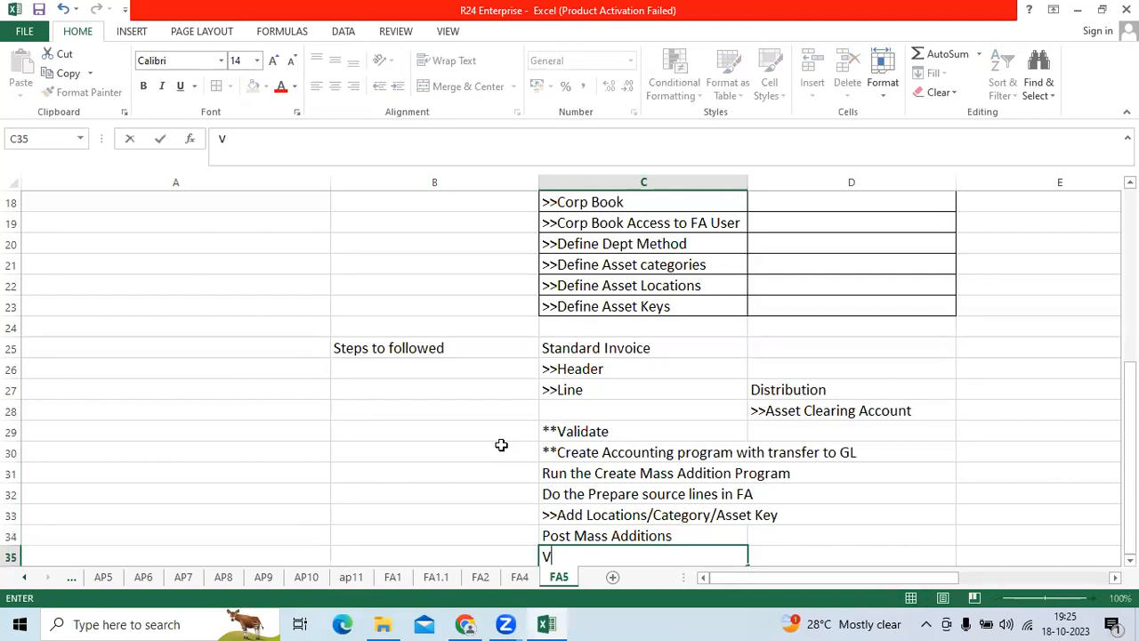
{"action": "type", "text": "erify the Reports"}
{"action": "key", "text": "Tab"}
{"action": "type", "text": "Asset got "}
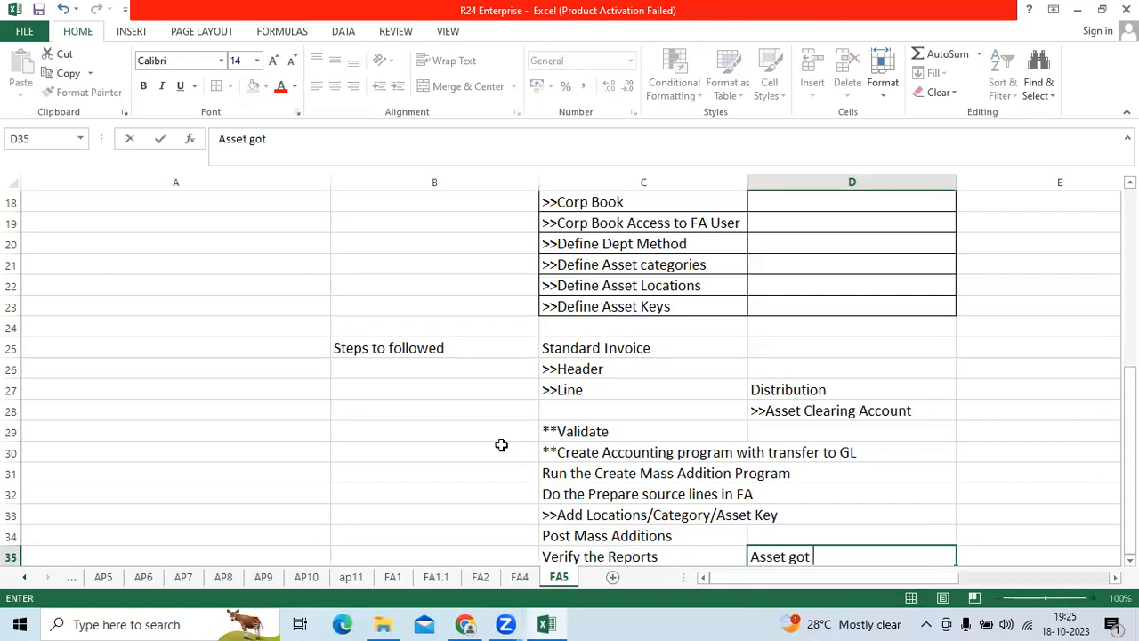
{"action": "type", "text": "created with Number"}
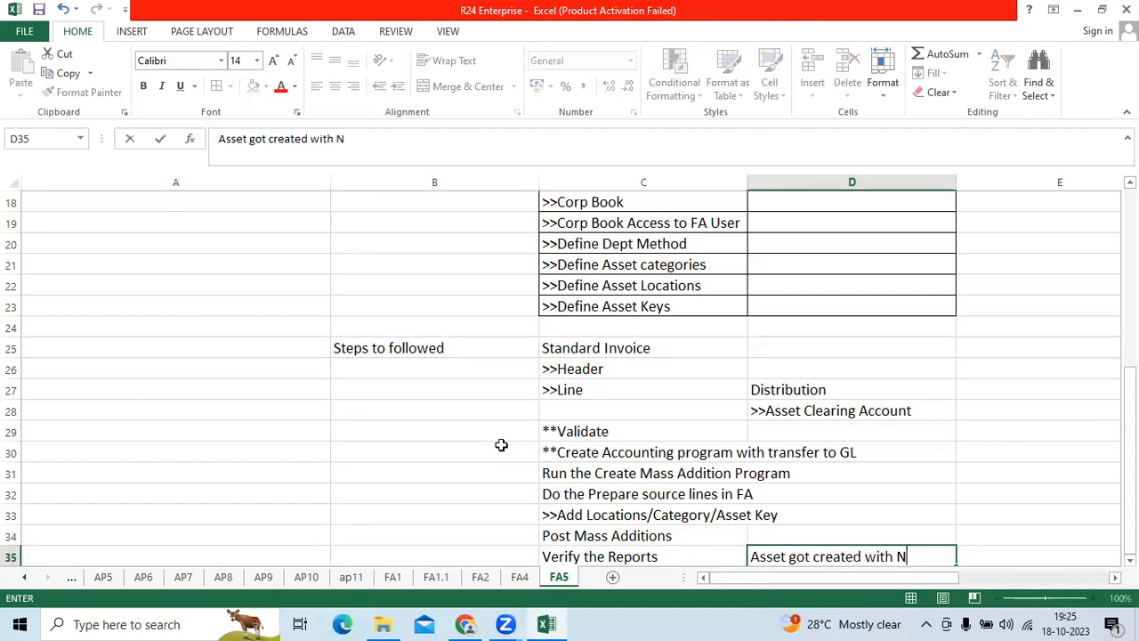
{"action": "key", "text": "Return"}
Step: Leave row 36 blank and enter "Create Accounting Program" in C37 with "to Do Accounting" in D37
{"action": "key", "text": "Down"}
{"action": "key", "text": "Up"}
{"action": "key", "text": "Left"}
{"action": "key", "text": "Down"}
{"action": "type", "text": "Create A"}
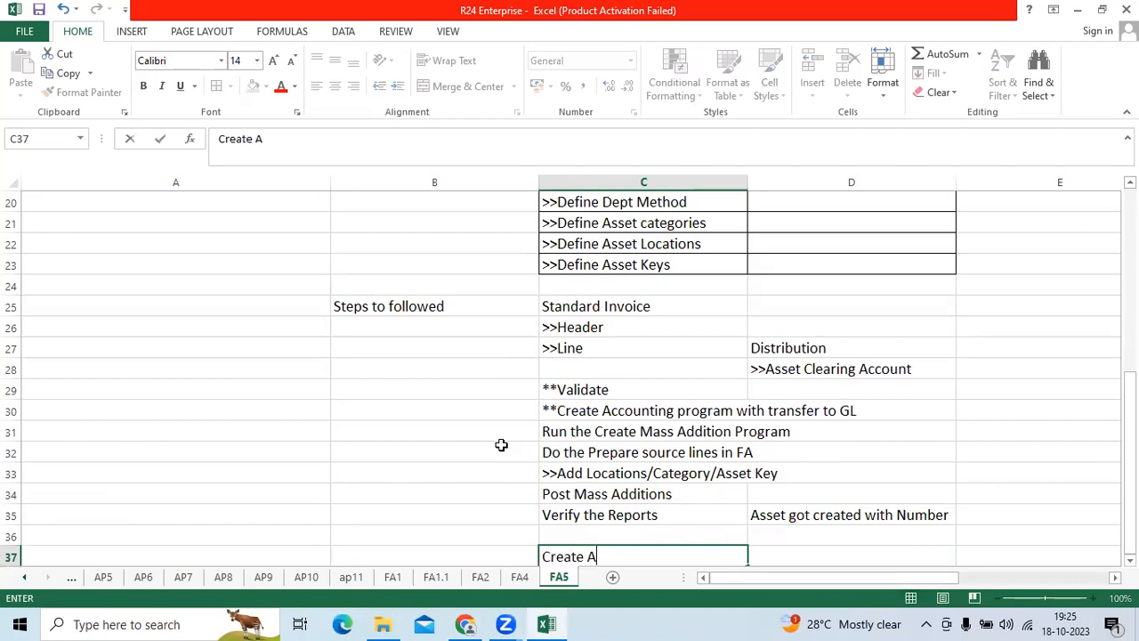
{"action": "type", "text": "ccounting Program"}
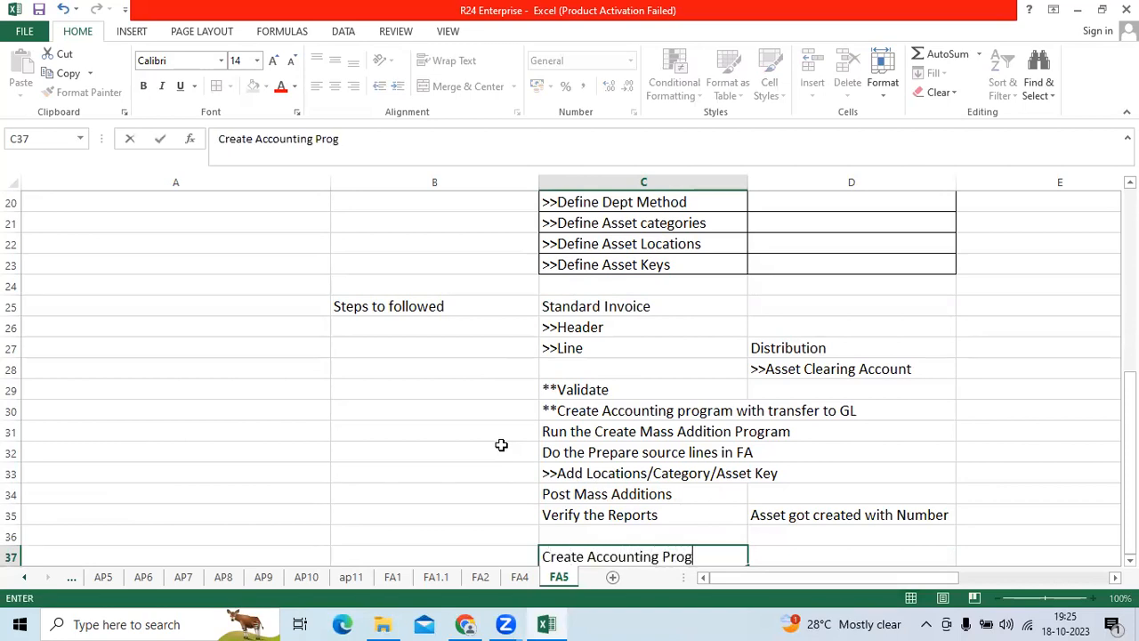
{"action": "type", "text": "o "}
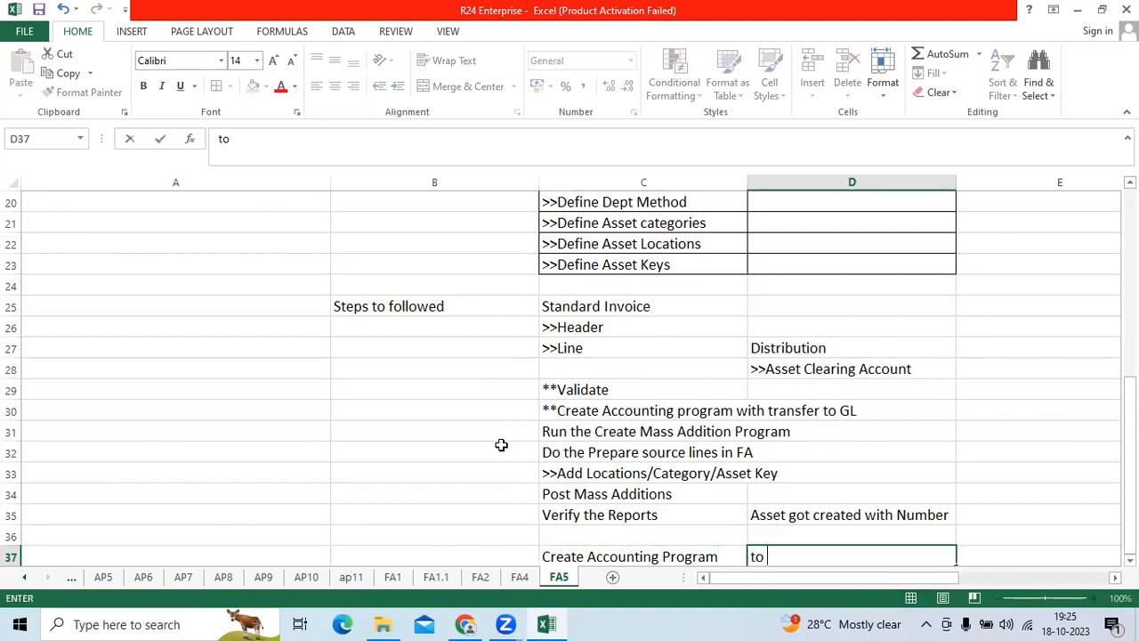
{"action": "type", "text": "Do Accounting"}
{"action": "key", "text": "Return"}
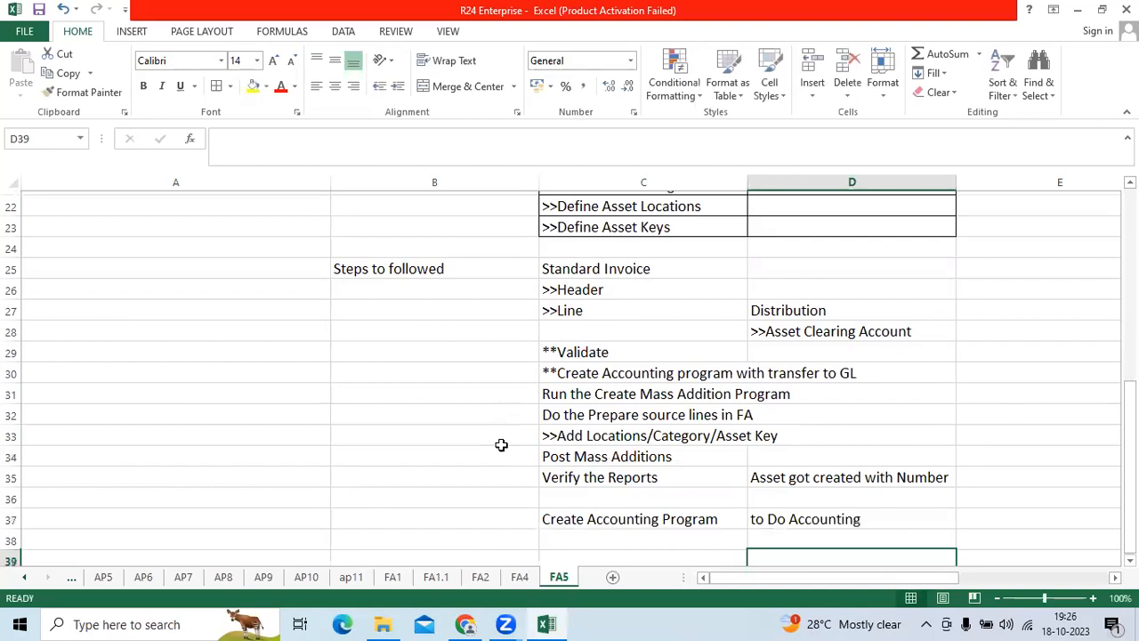
Step: Enter "Inquiry the asset" in C38 below the Create Accounting Program step
{"action": "key", "text": "Left"}
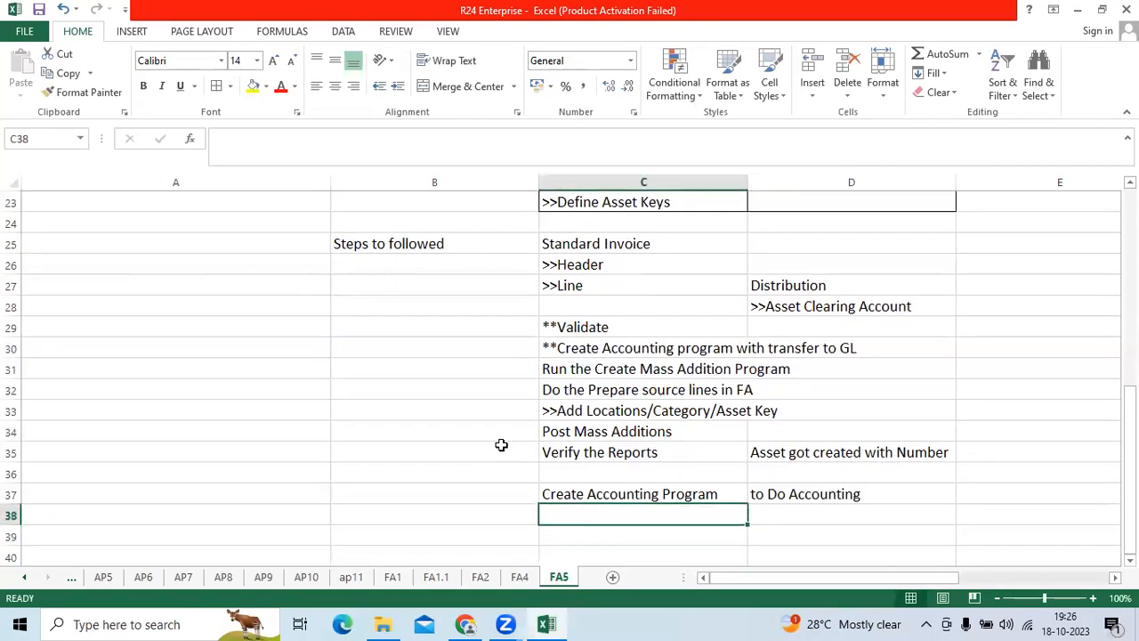
{"action": "type", "text": "Inquity"}
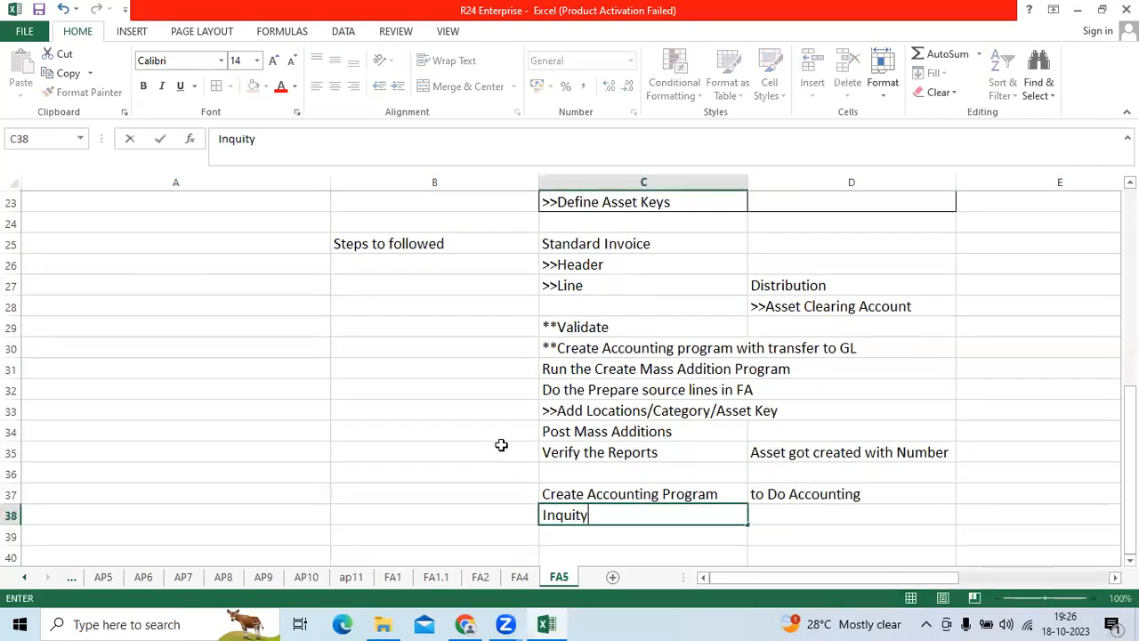
{"action": "key", "text": "BackSpace"}
{"action": "key", "text": "BackSpace"}
{"action": "type", "text": "ry the asset"}
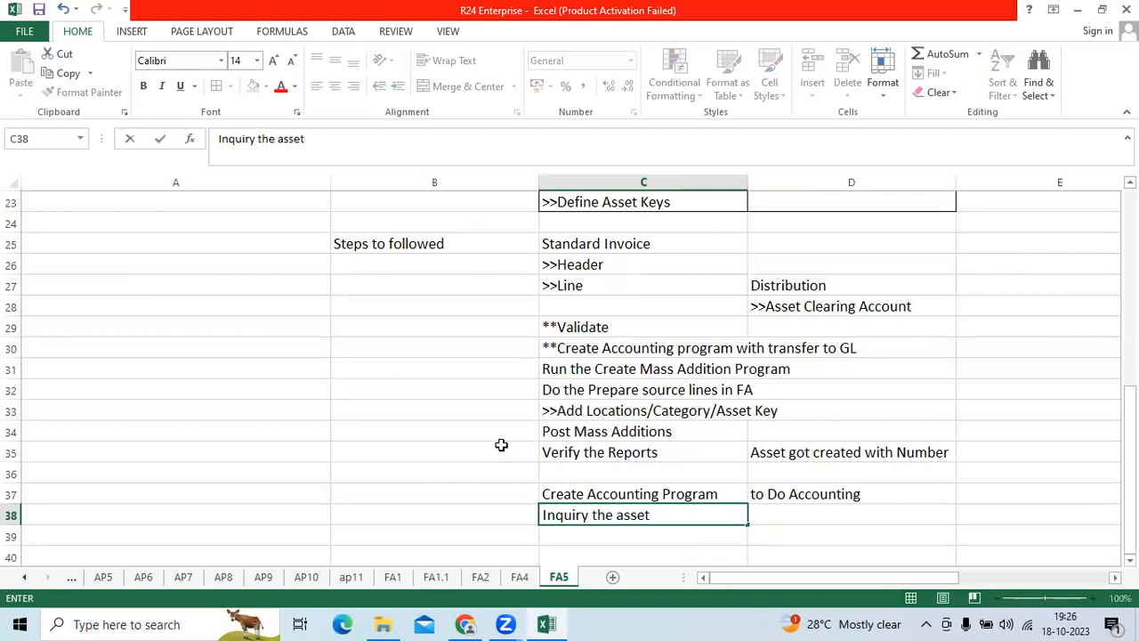
{"action": "key", "text": "Return"}
Step: Enter ">>Verify all important information" in C39 as a sub-item of the asset inquiry step
{"action": "type", "text": ">>Verify al"}
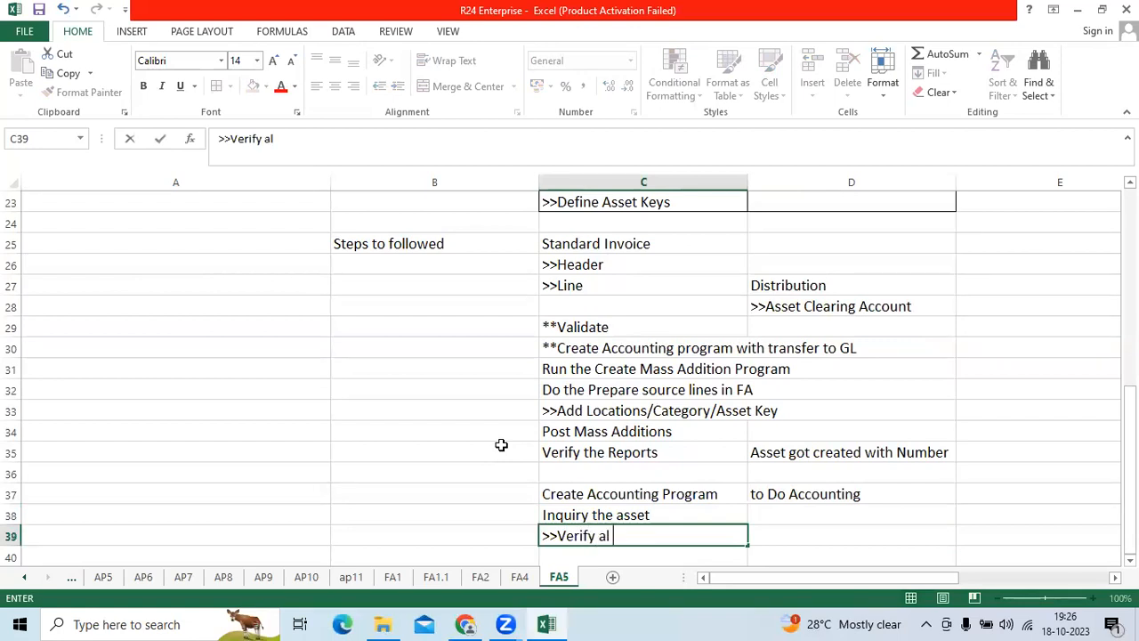
{"action": "type", "text": "l import"}
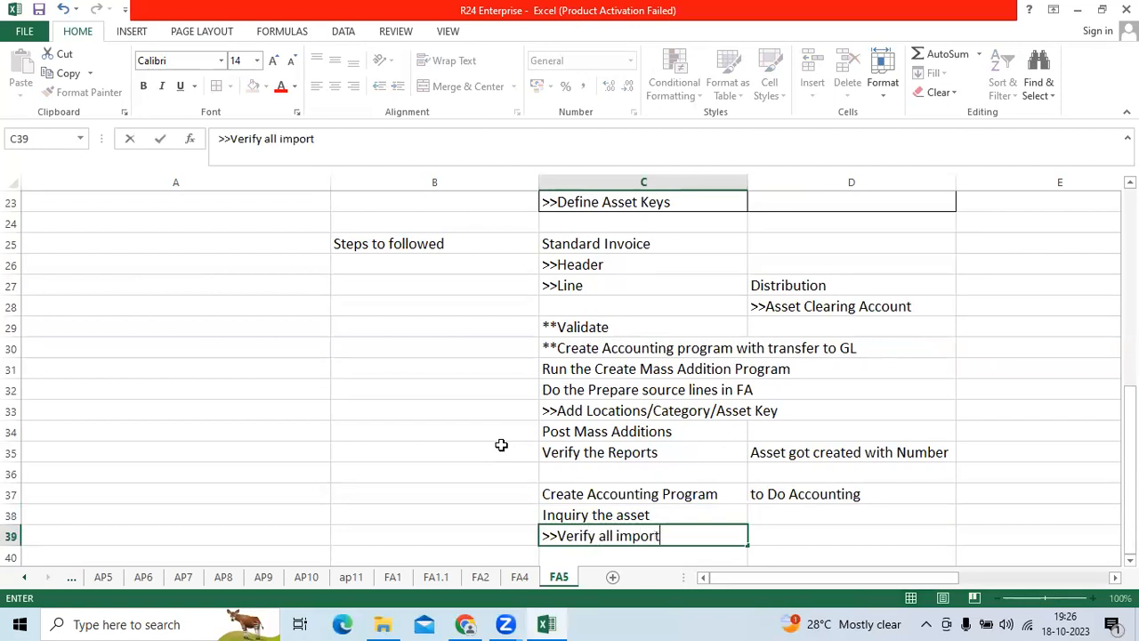
{"action": "type", "text": "ant information"}
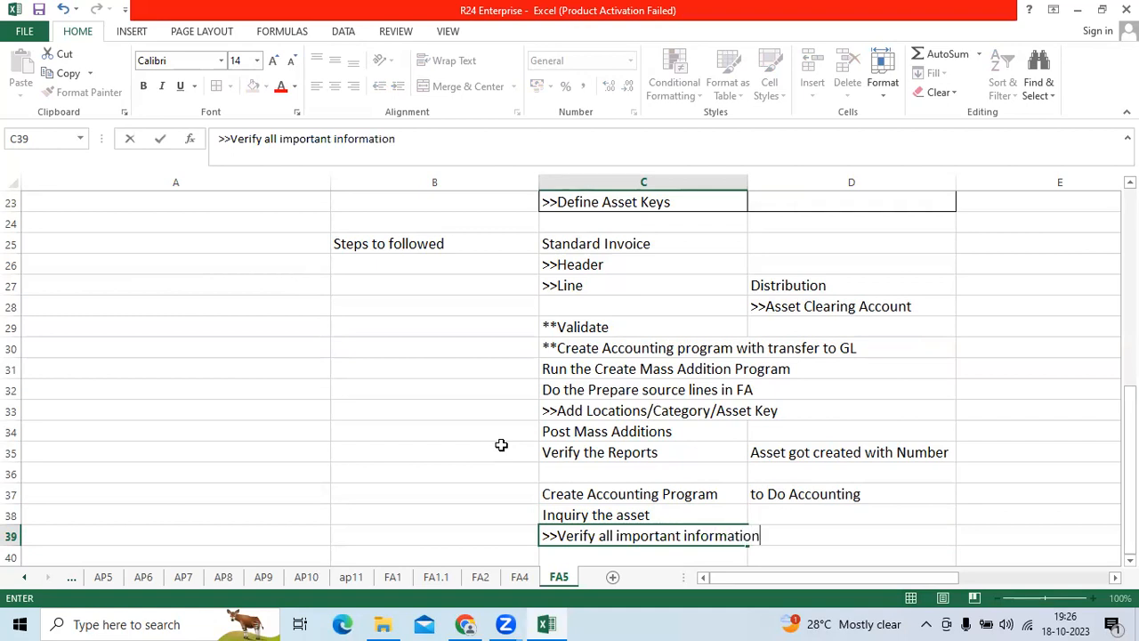
{"action": "key", "text": "ctrl+Return"}
Step: Enter ">>Check the Journal Entry" in C40 and select the empty cell C41 below it
{"action": "key", "text": "Down"}
{"action": "type", "text": ">>"}
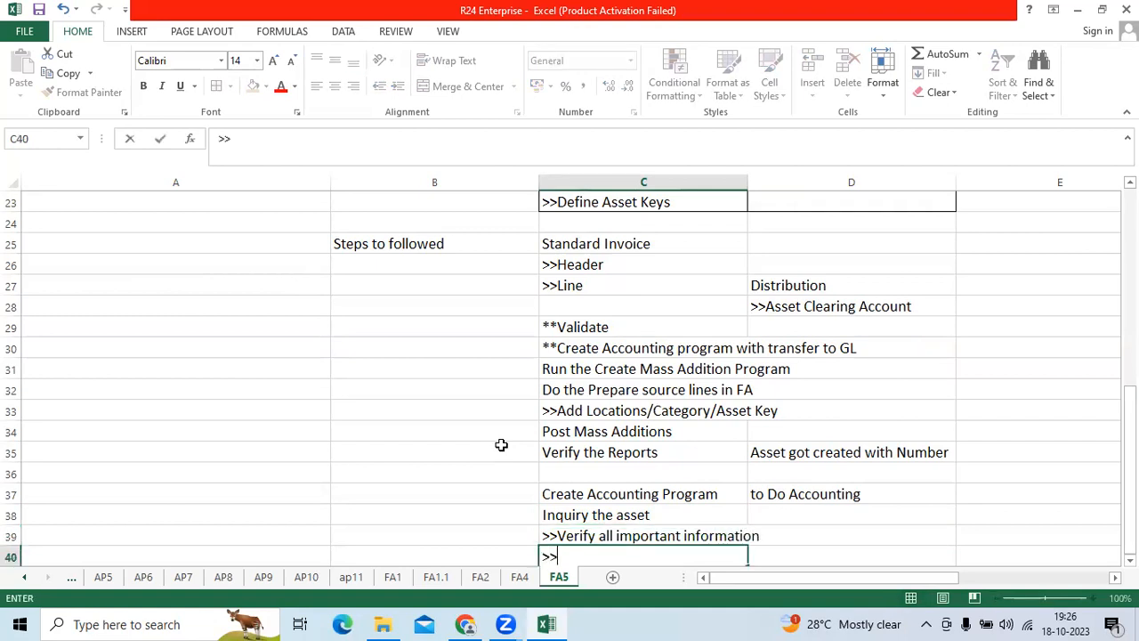
{"action": "type", "text": "Check the J"}
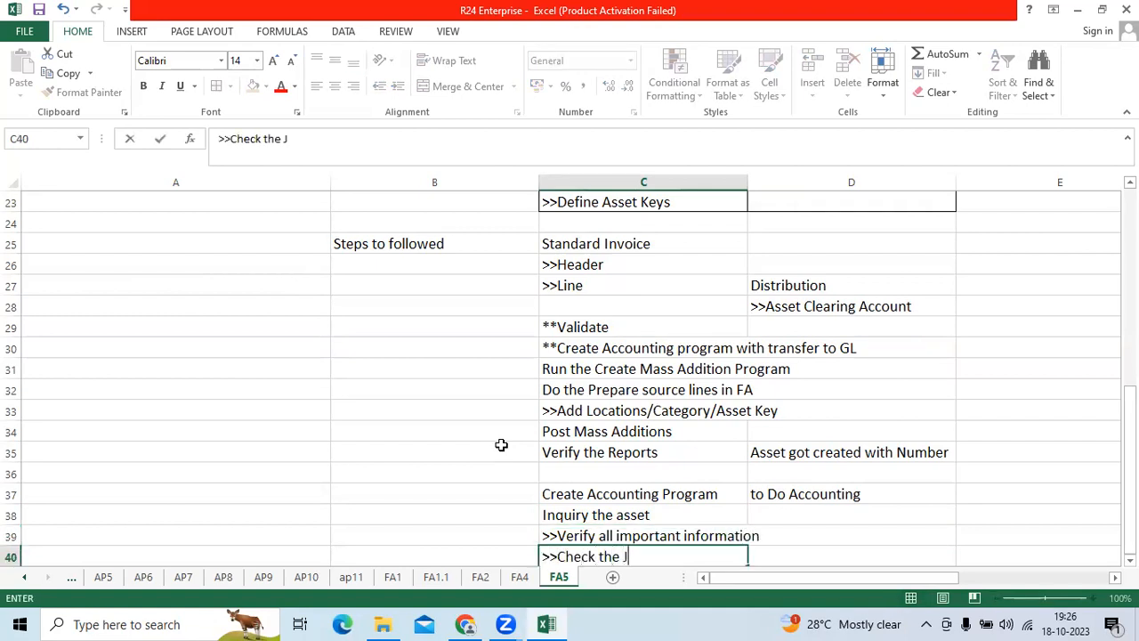
{"action": "type", "text": "ournal Entry"}
{"action": "key", "text": "Return"}
{"action": "key", "text": "Return"}
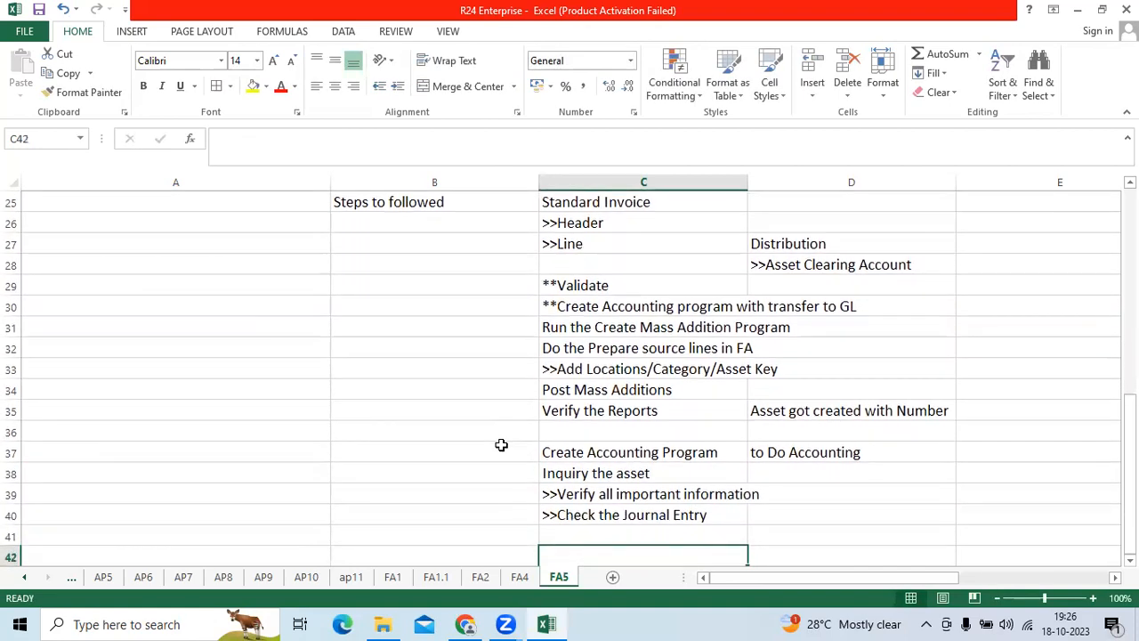
{"action": "key", "text": "Up"}
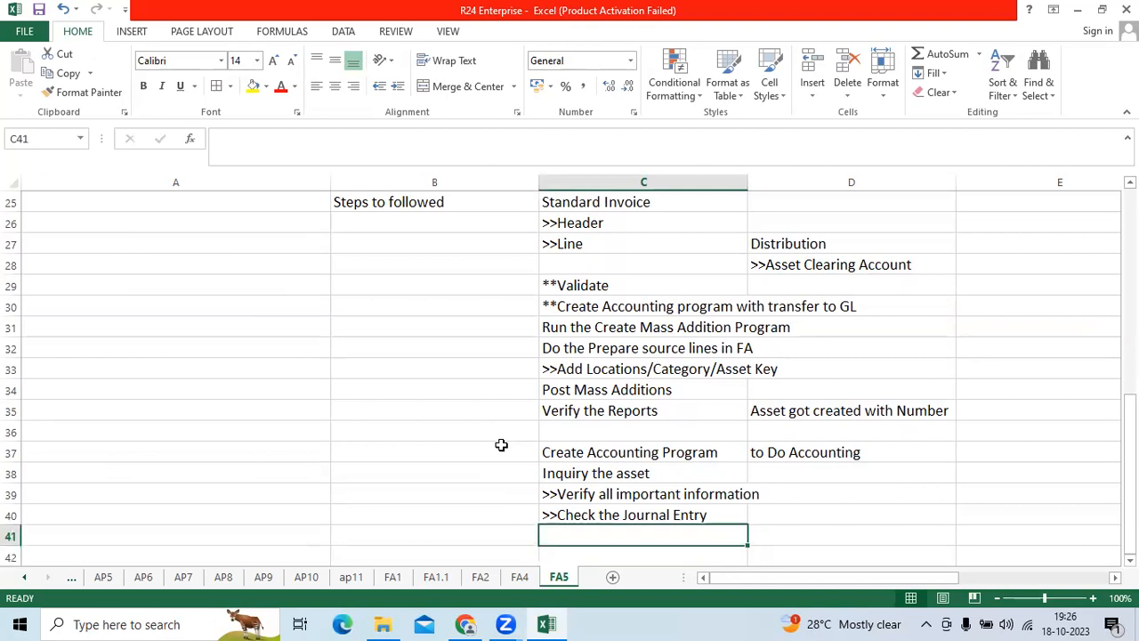
Step: Enter "Run the standard Reports" in C41 with "FA" beside it in D41
{"action": "type", "text": "Run the"}
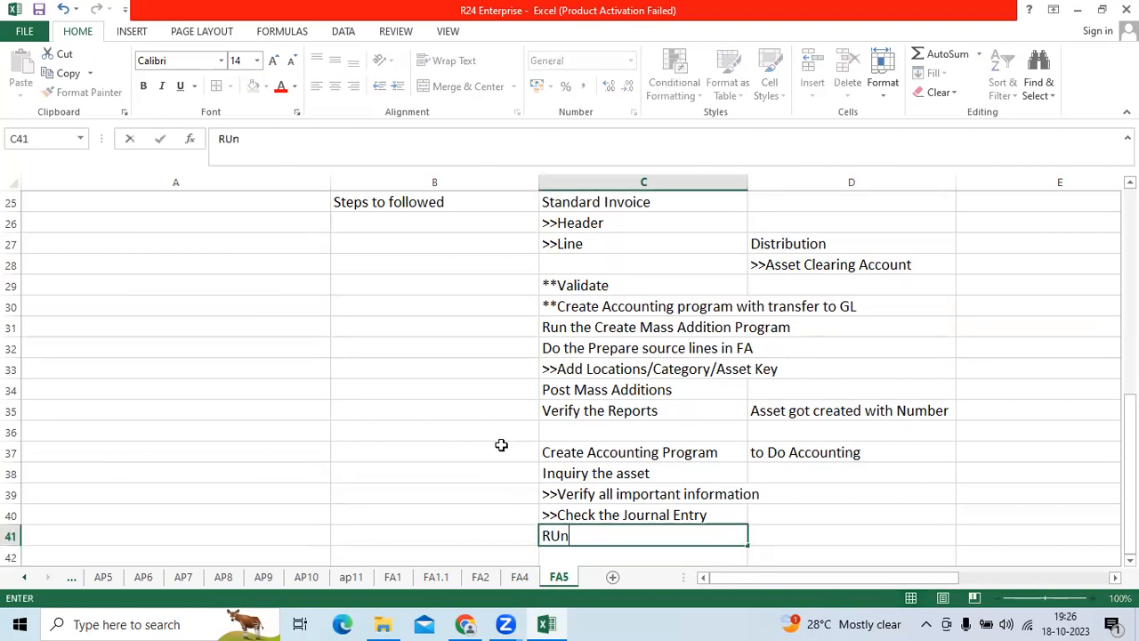
{"action": "type", "text": " standard Reports"}
{"action": "key", "text": "Tab"}
{"action": "type", "text": "FA"}
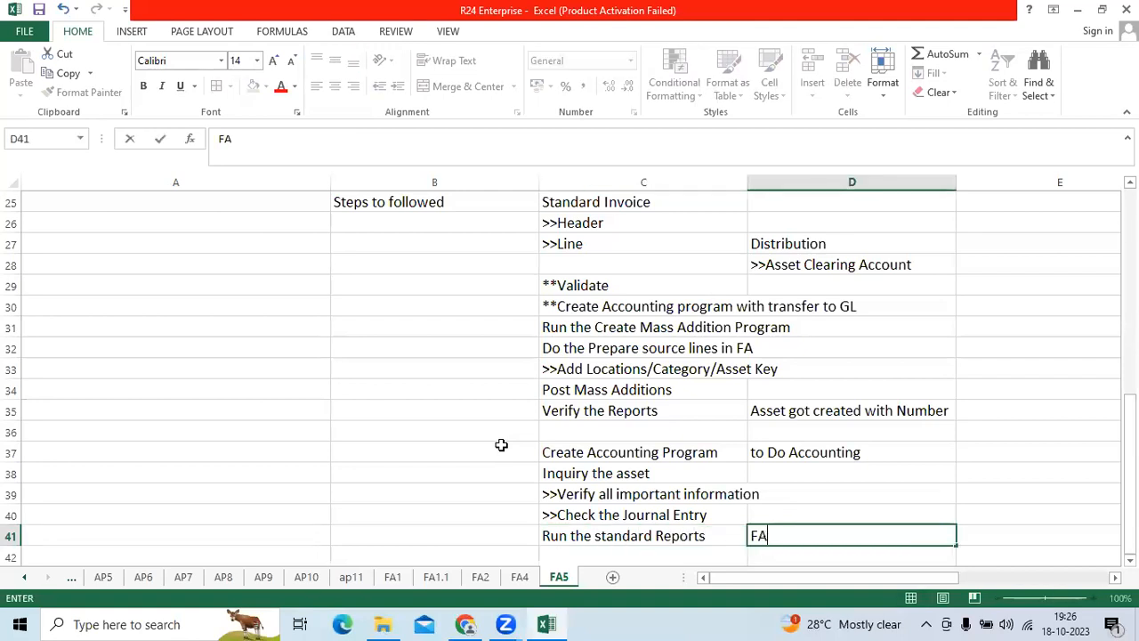
{"action": "key", "text": "Return"}
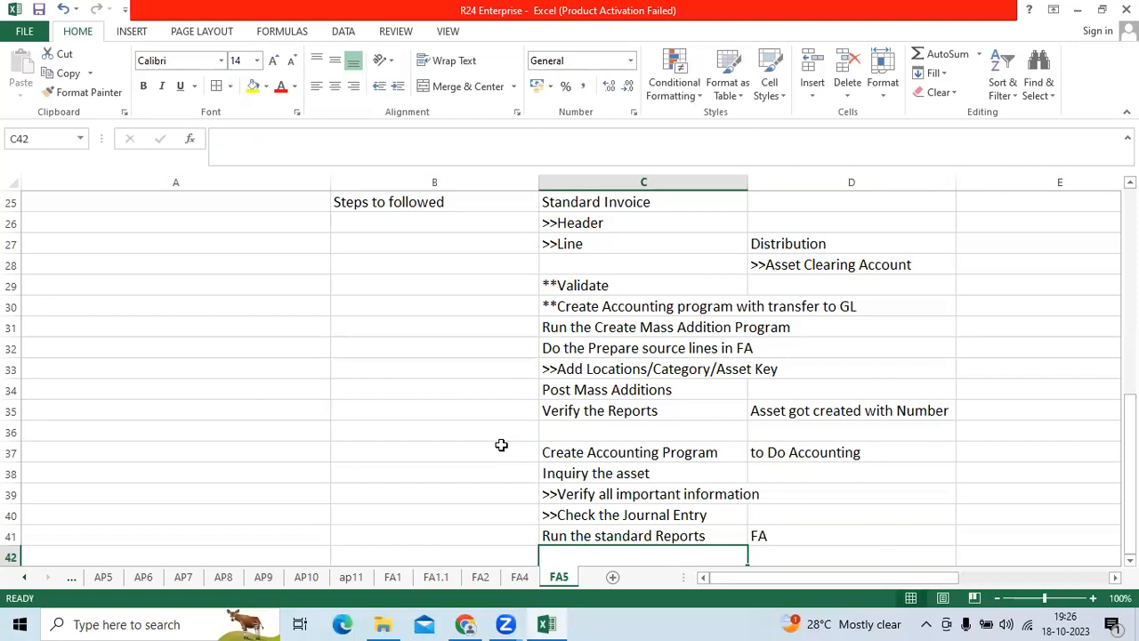
Step: Enter "Verify the Journal Entiry in GL" in C42 with "with Manage journal page" in D42
{"action": "type", "text": "Verify the Journal Entry in GL"}
{"action": "key", "text": "Tab"}
{"action": "type", "text": "with Manag"}
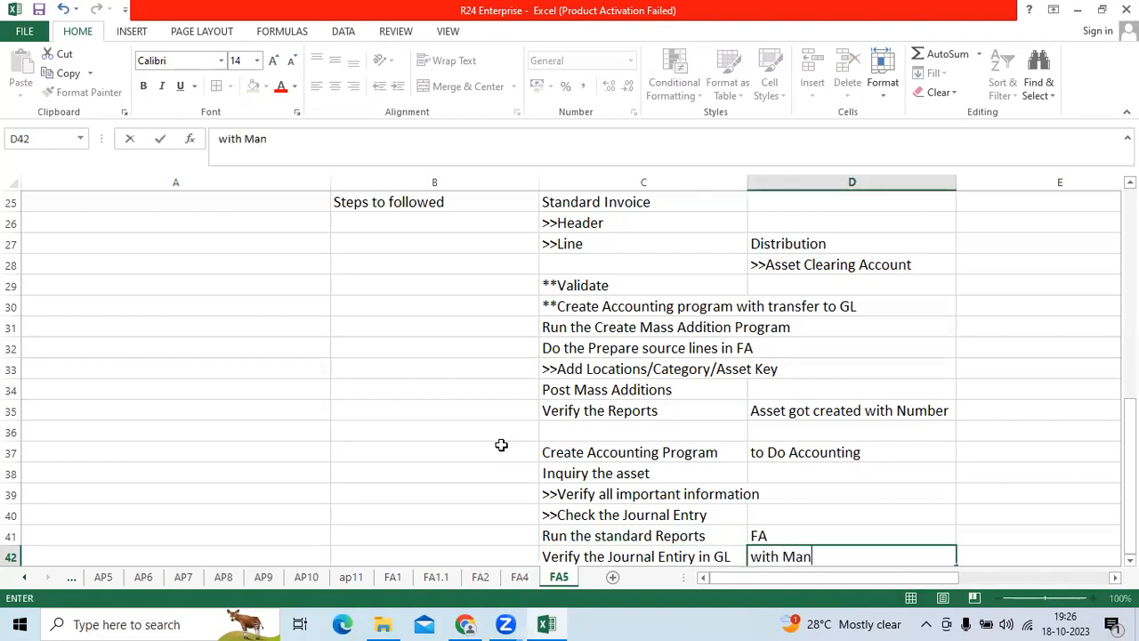
{"action": "key", "text": "BackSpace"}
{"action": "type", "text": "age journal page"}
{"action": "key", "text": "Return"}
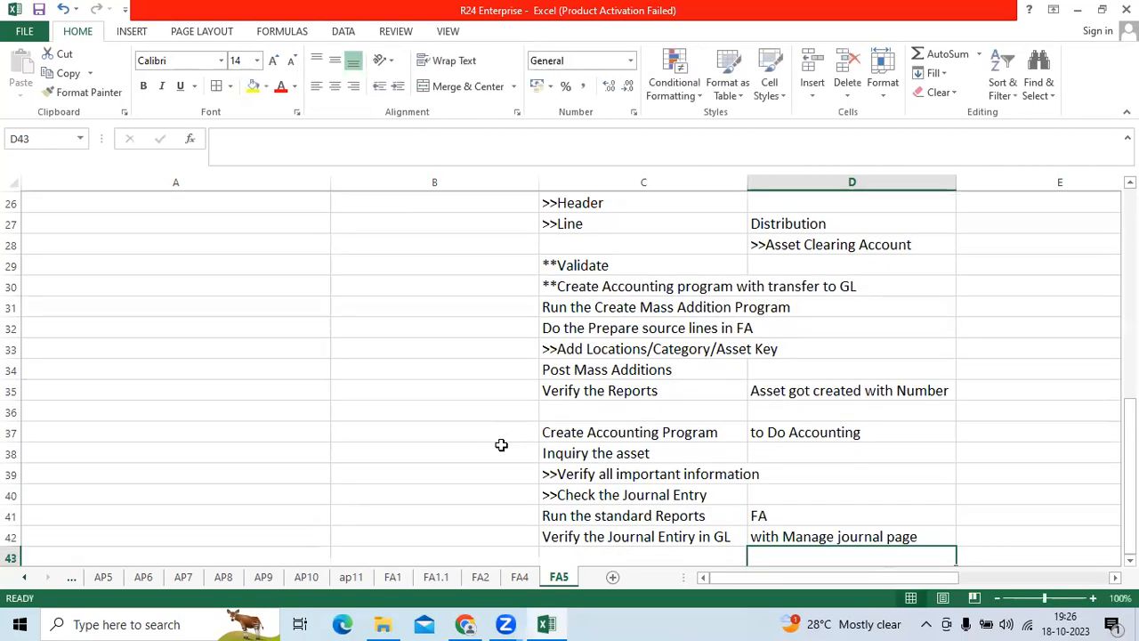
Step: Enter "Run the Trial balance Report" in C43 with "check the account balances" in D43
{"action": "type", "text": "Run the Tr"}
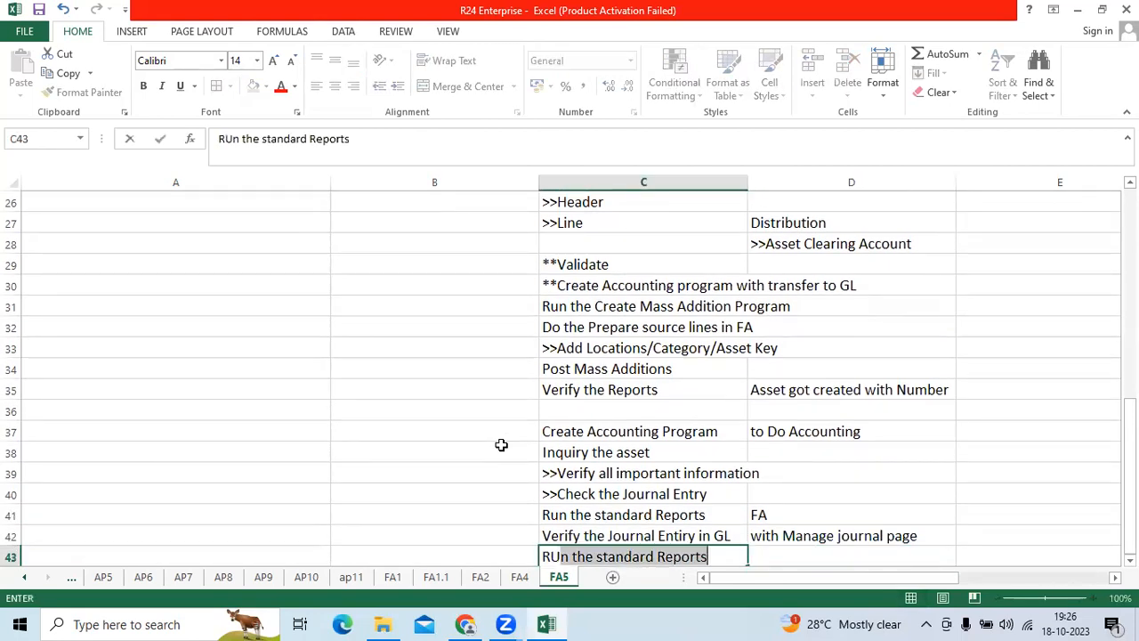
{"action": "type", "text": "ial"}
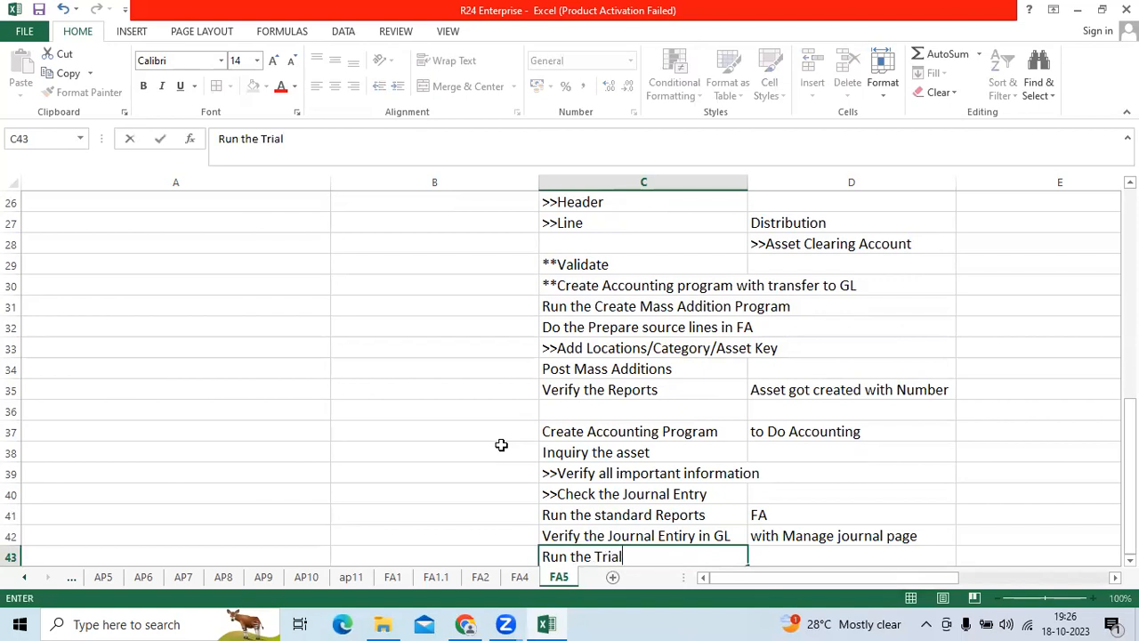
{"action": "type", "text": " balance Report"}
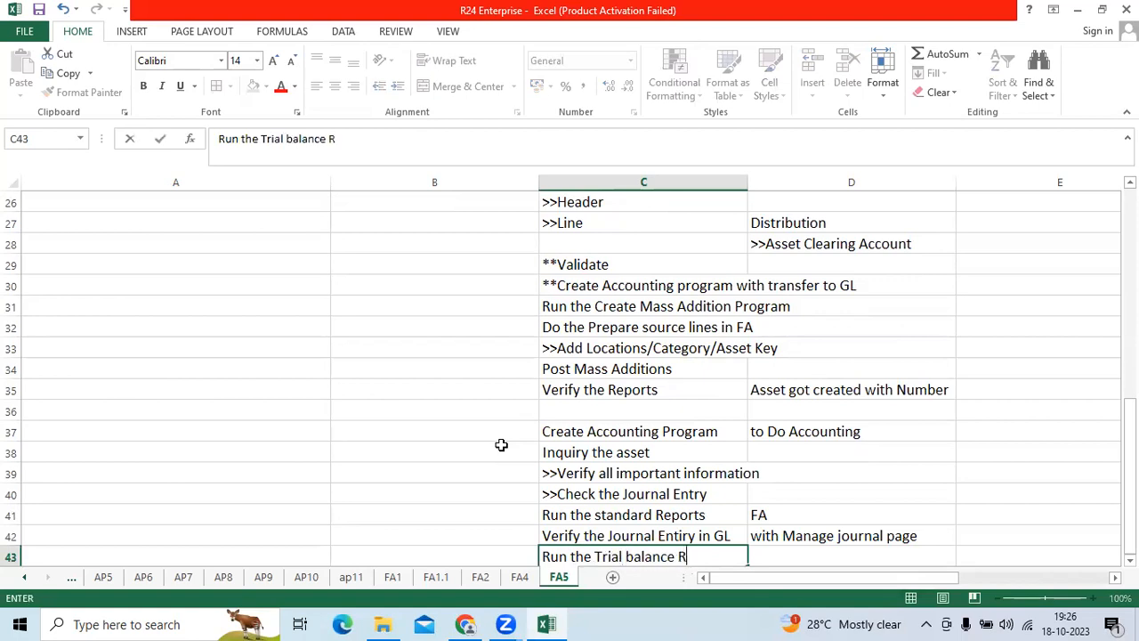
{"action": "key", "text": "Tab"}
{"action": "type", "text": "check"}
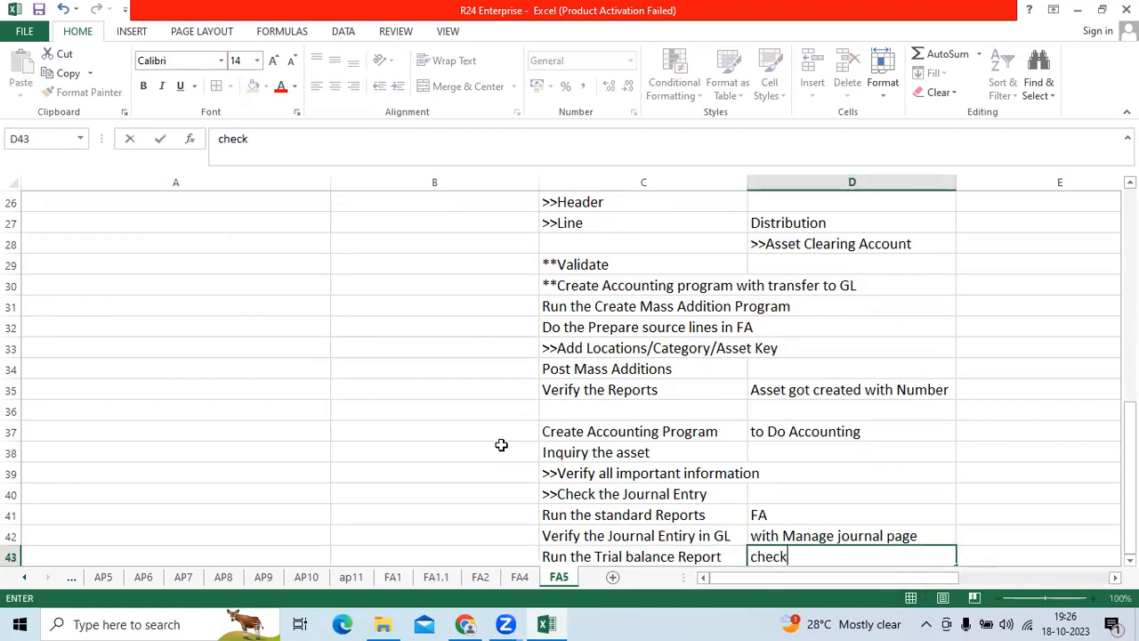
{"action": "type", "text": " the account"}
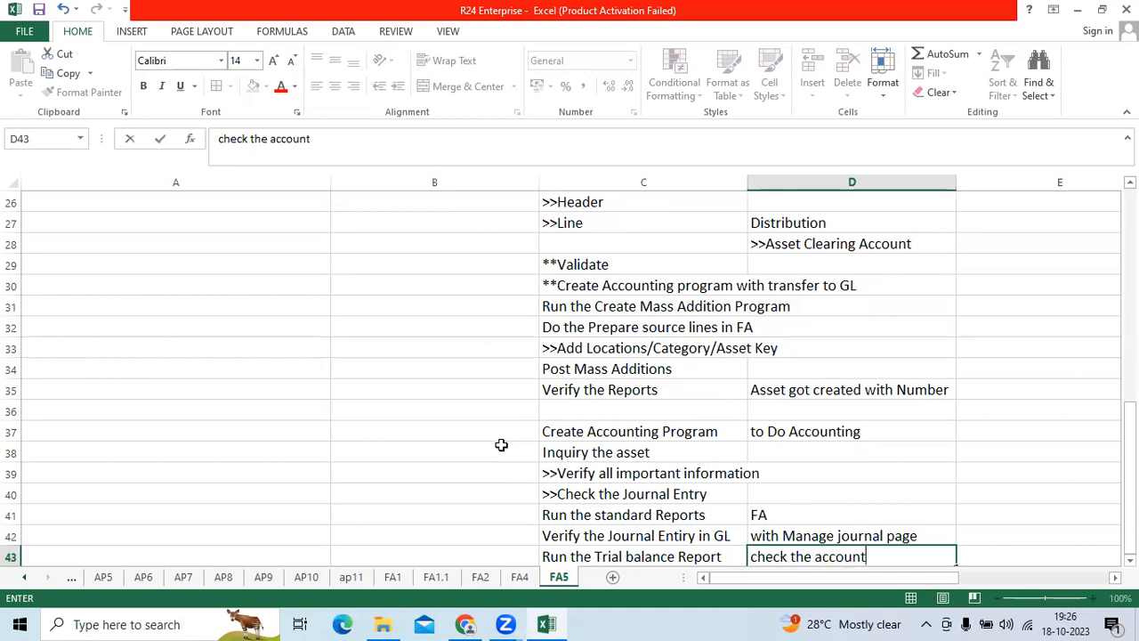
{"action": "type", "text": " balances"}
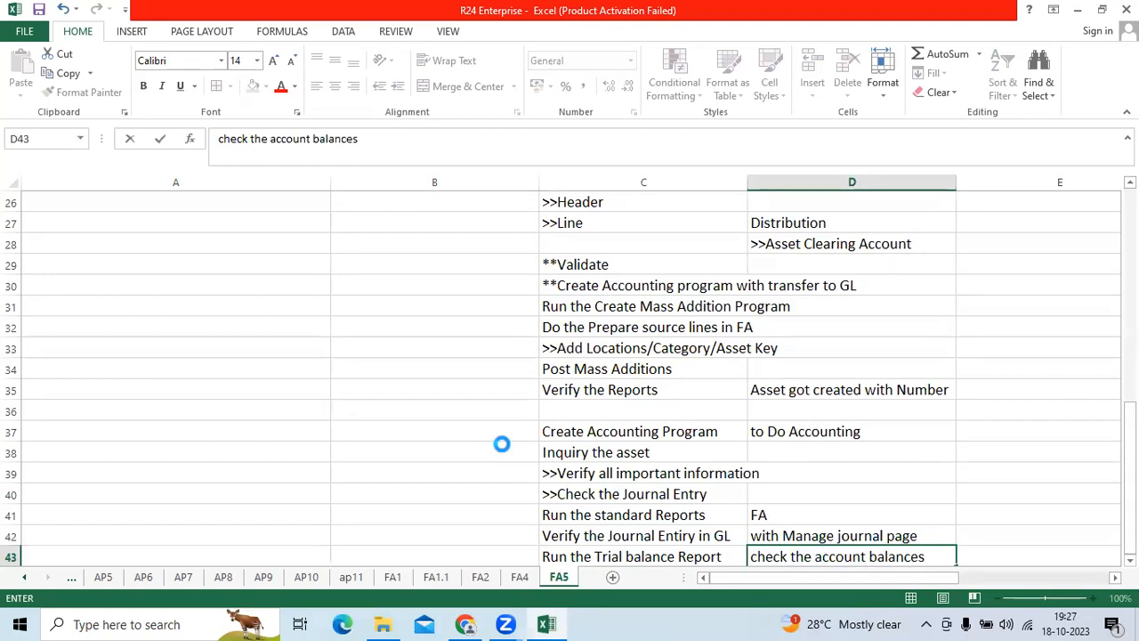
{"action": "key", "text": "ctrl+Return"}
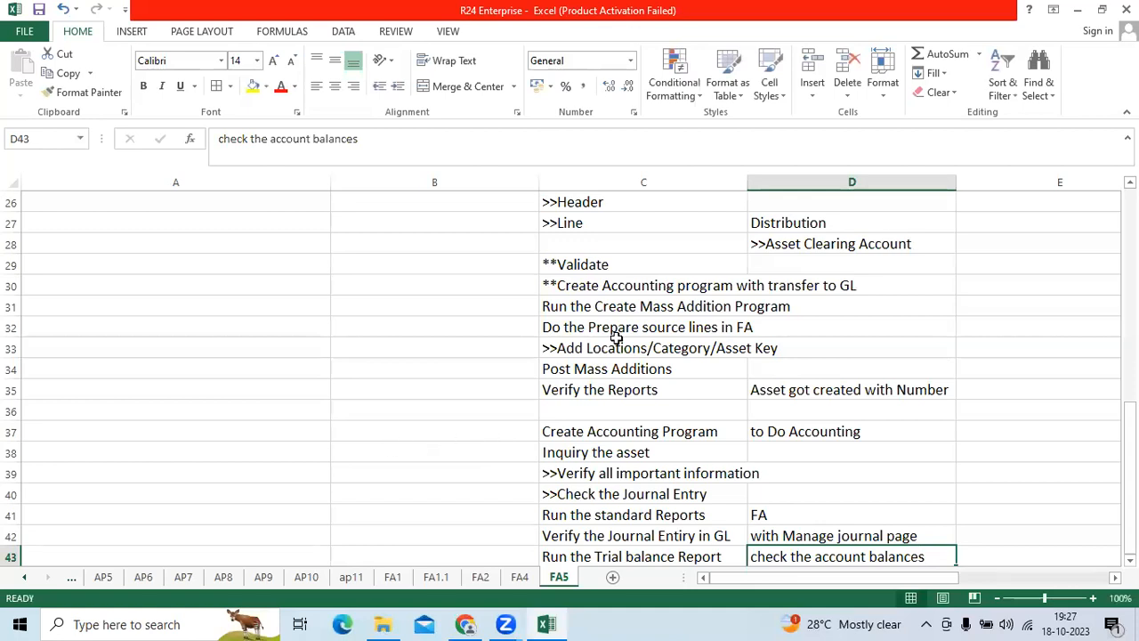
Step: Apply all borders to the steps table in B25:D43 and deselect the range
{"action": "scroll", "coordinate": [537, 402], "scroll_direction": "up", "scroll_amount": 3}
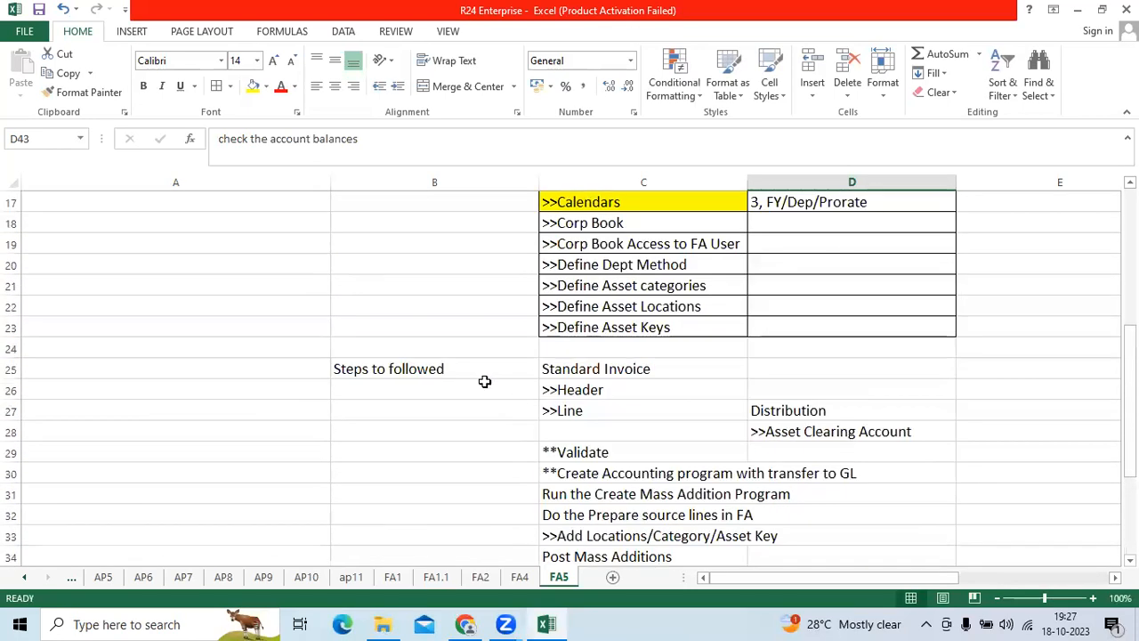
{"action": "left_click_drag", "start_coordinate": [412, 371], "coordinate": [859, 525]}
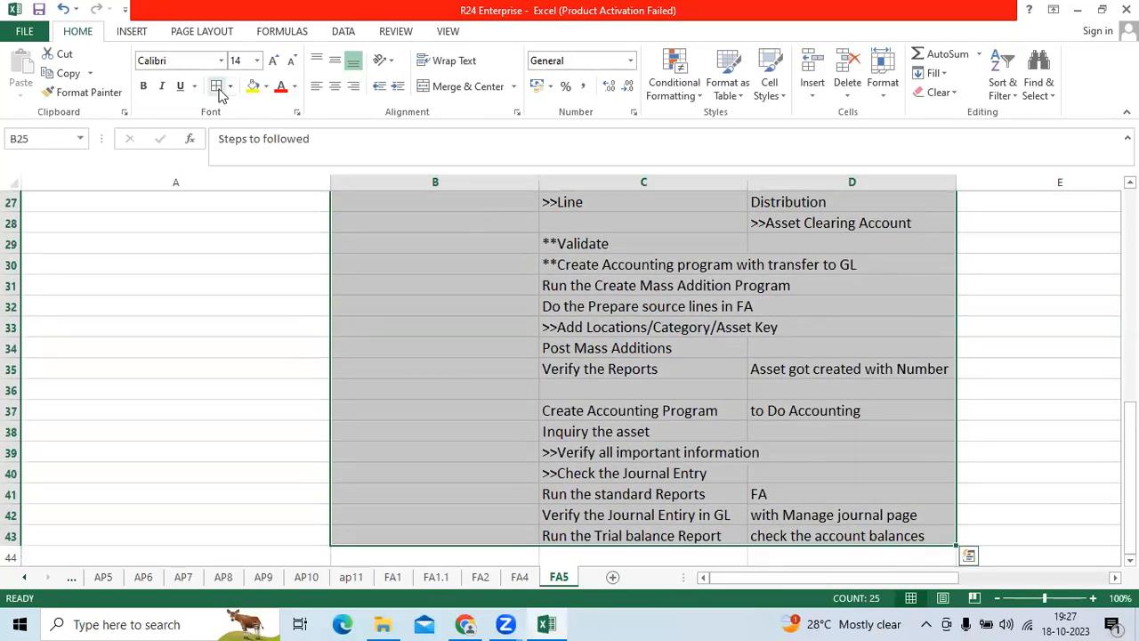
{"action": "left_click", "coordinate": [216, 89]}
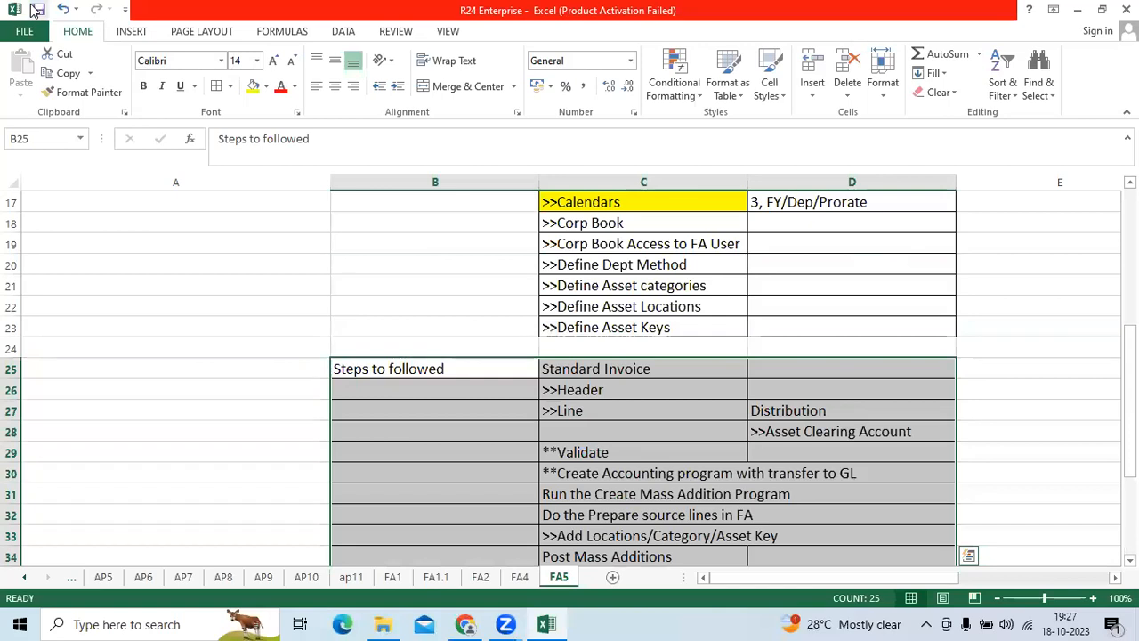
{"action": "left_click", "coordinate": [526, 398]}
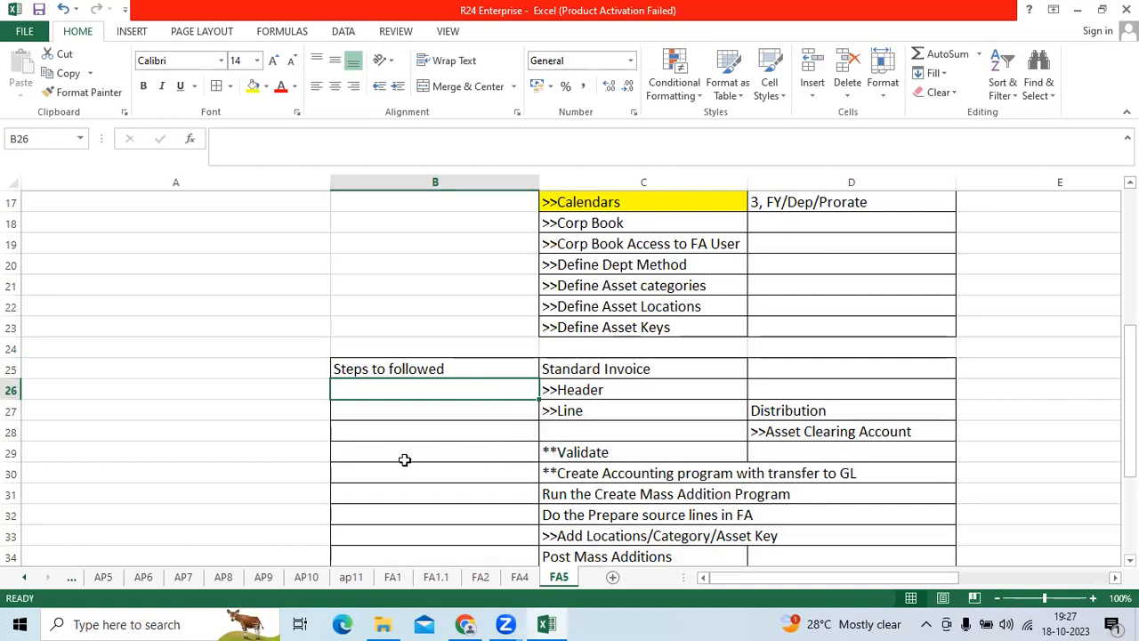
Step: Switch to Oracle Fusion in Chrome and open the Create Invoice page from the Payables Invoices work area
{"action": "left_click", "coordinate": [464, 623]}
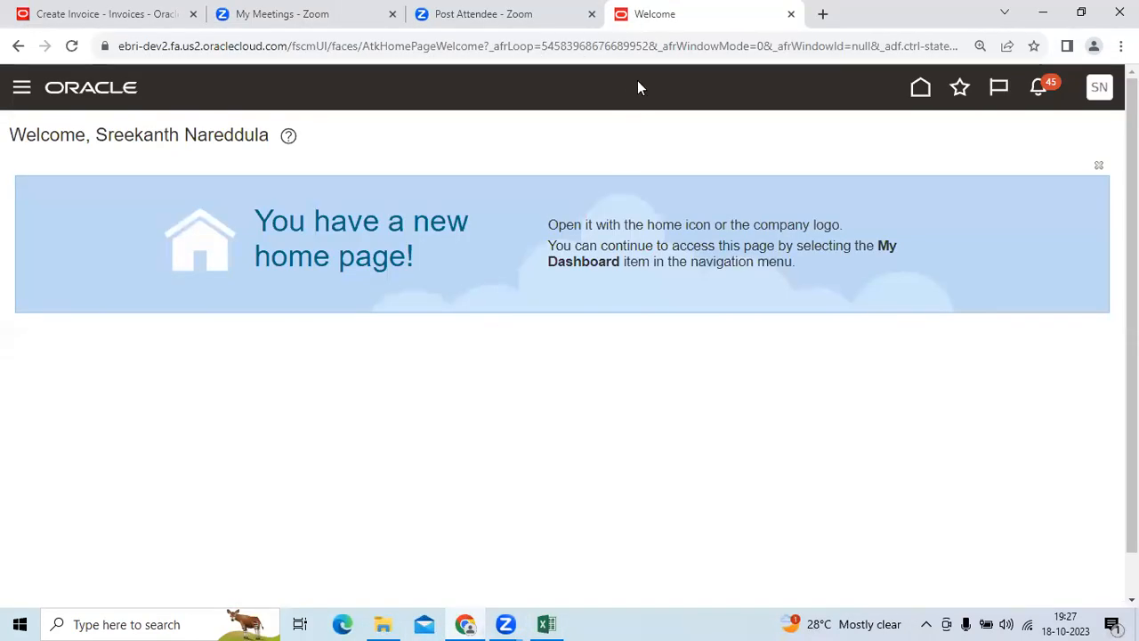
{"action": "left_click", "coordinate": [921, 98]}
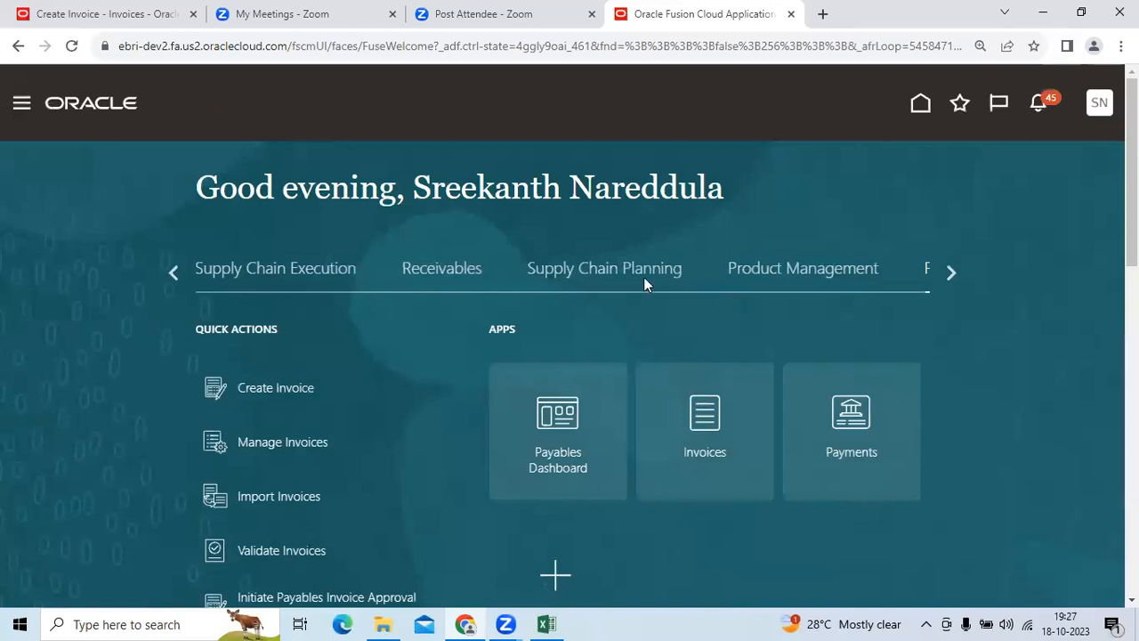
{"action": "left_click", "coordinate": [949, 271]}
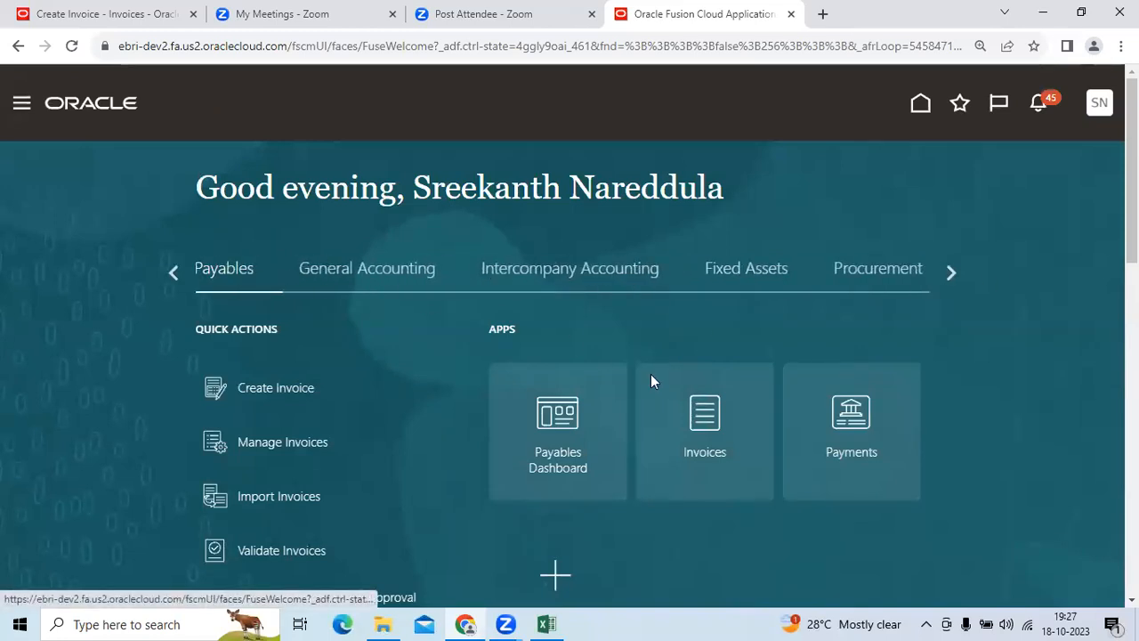
{"action": "left_click", "coordinate": [725, 403]}
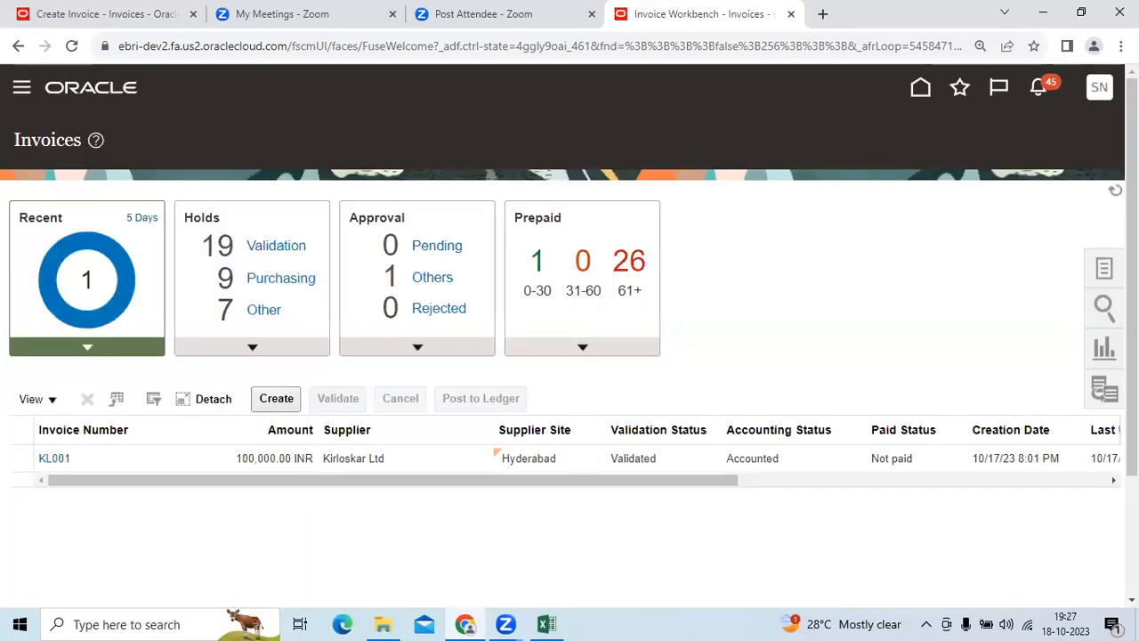
{"action": "left_click", "coordinate": [1106, 270]}
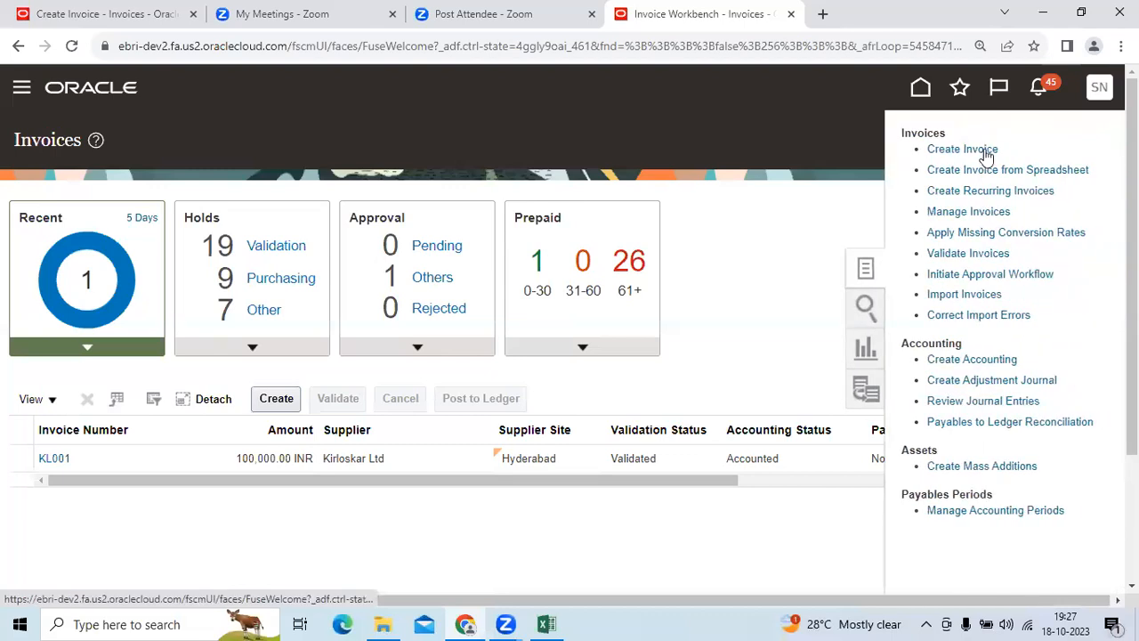
{"action": "left_click", "coordinate": [977, 150]}
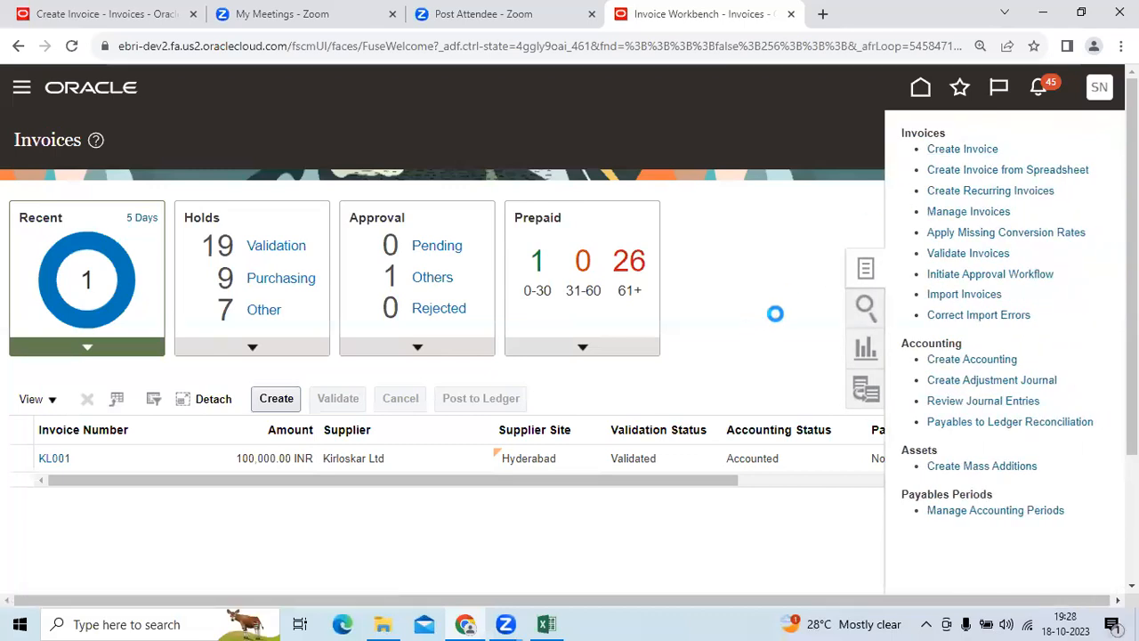
Step: Set the invoice's business unit to PCC India Business Unit and its supplier to Kirloskar Ltd
{"action": "left_click", "coordinate": [238, 285]}
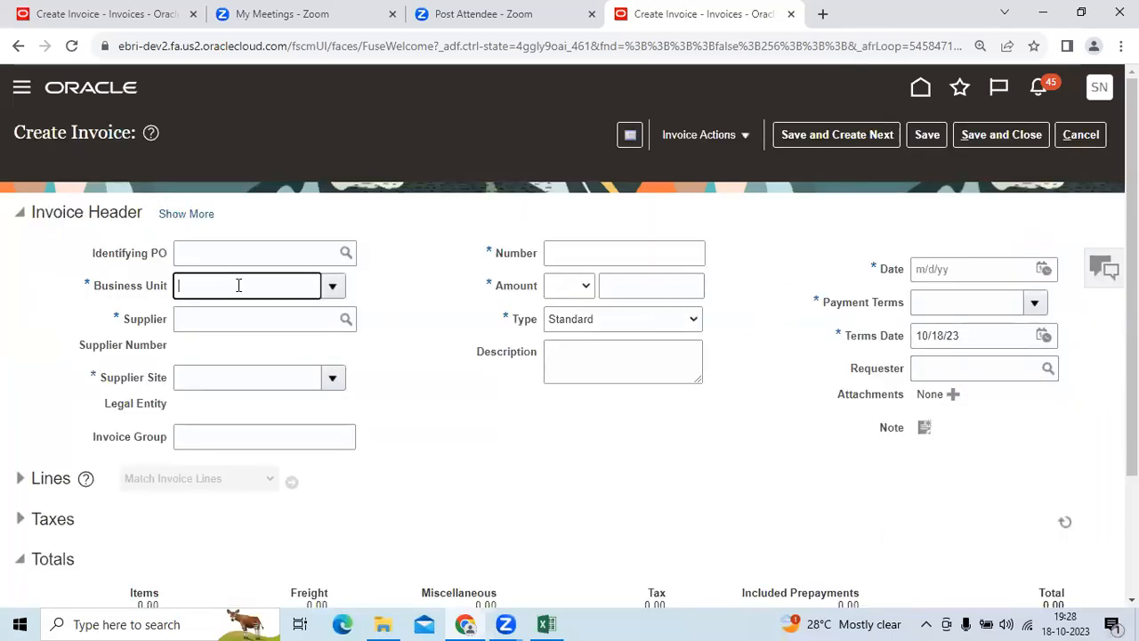
{"action": "type", "text": "PCC"}
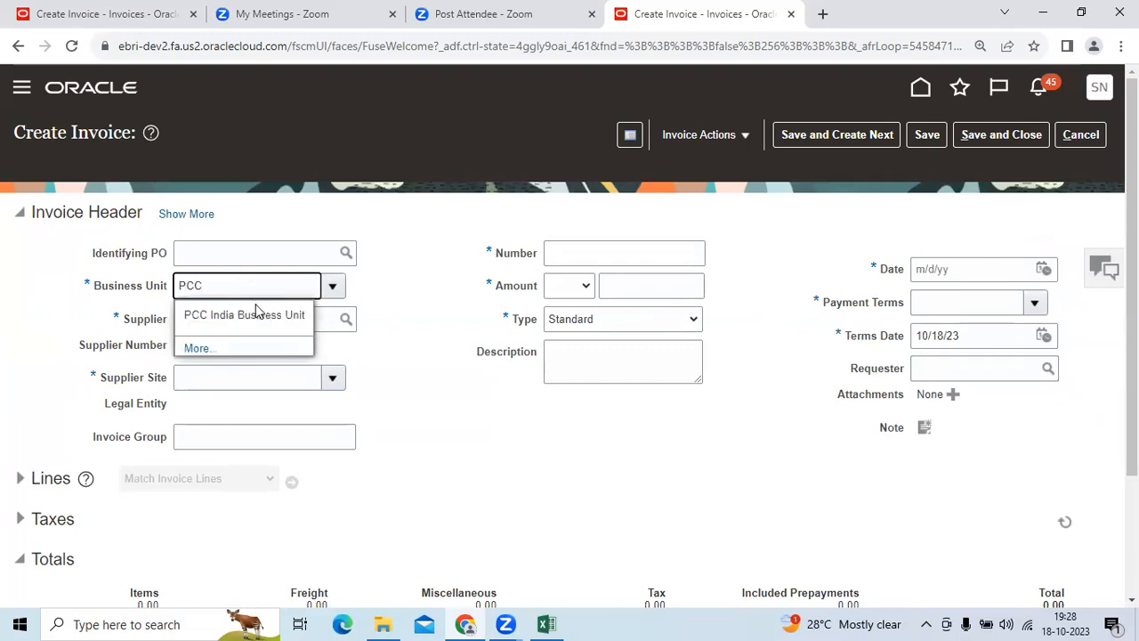
{"action": "left_click", "coordinate": [258, 313]}
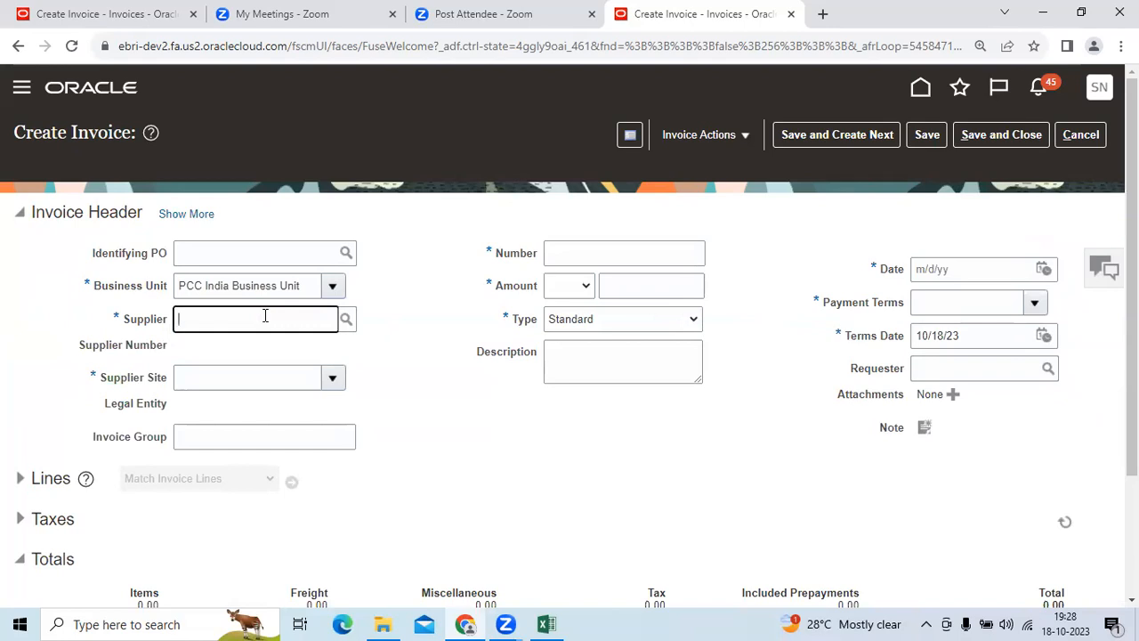
{"action": "type", "text": "Kirl"}
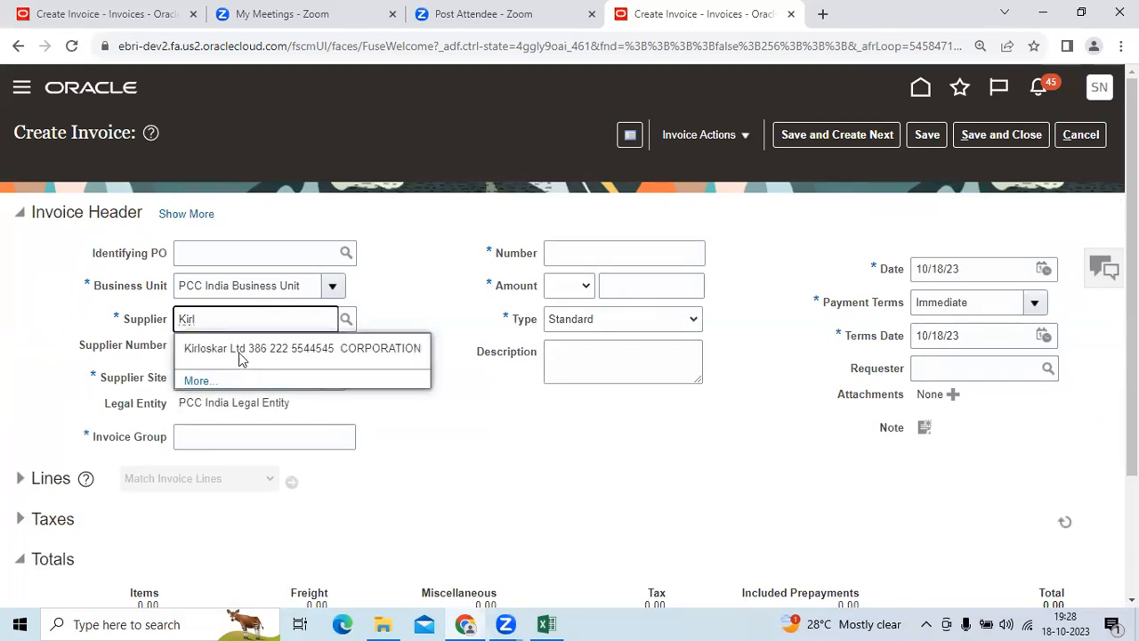
{"action": "left_click", "coordinate": [267, 341]}
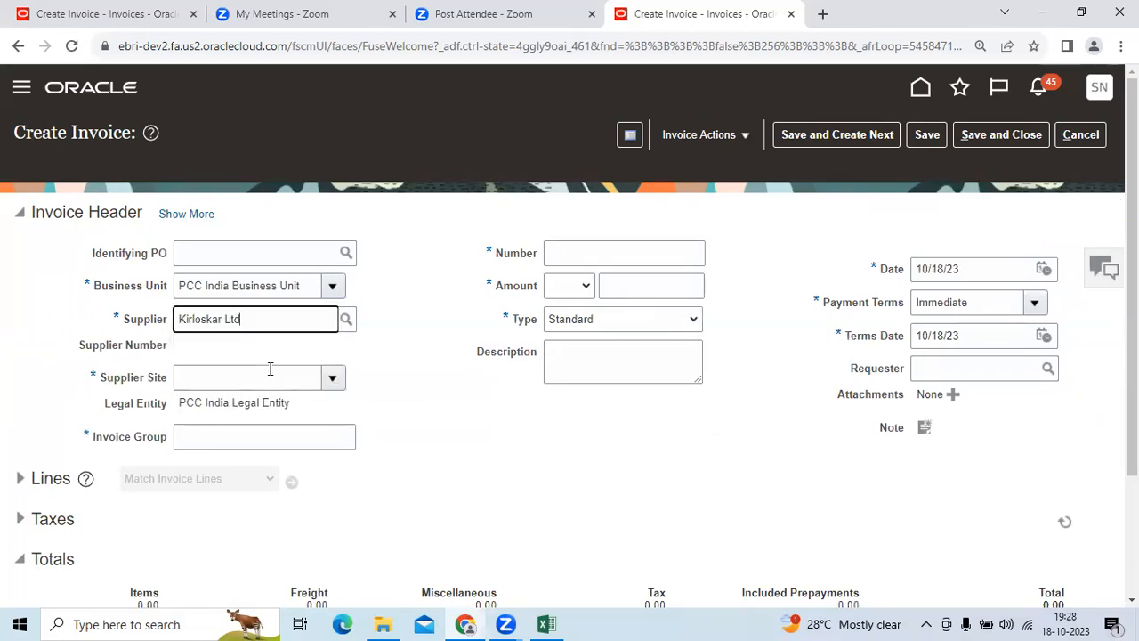
{"action": "key", "text": "Tab"}
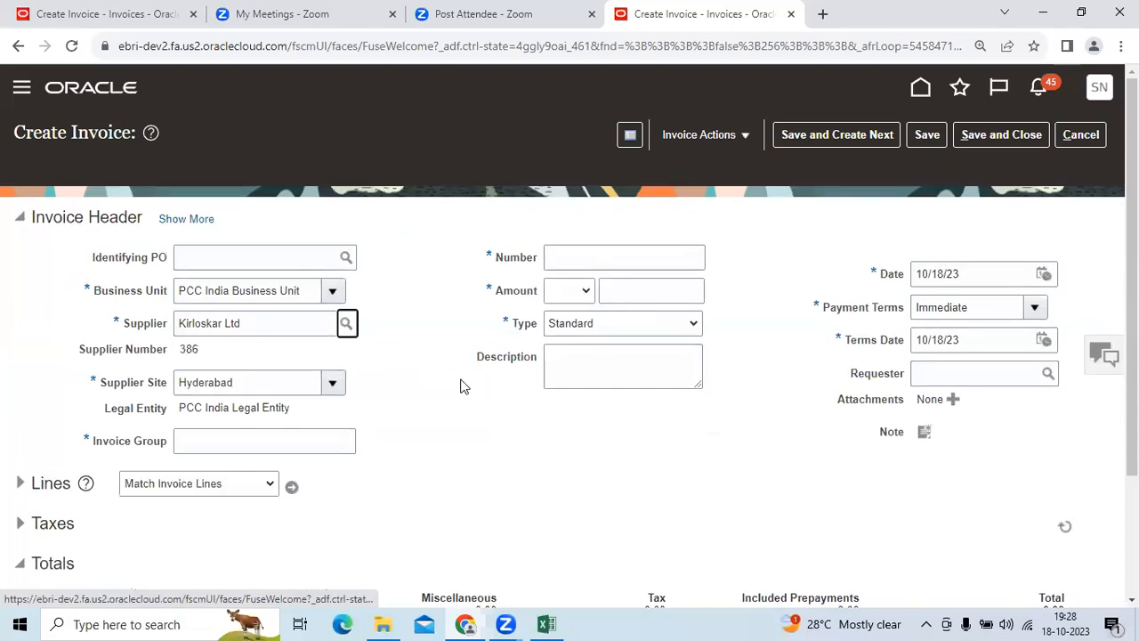
Step: Copy the invoice date 10/18/23 into the Invoice Group field
{"action": "left_click_drag", "start_coordinate": [968, 265], "coordinate": [914, 275]}
{"action": "key", "text": "ctrl+c"}
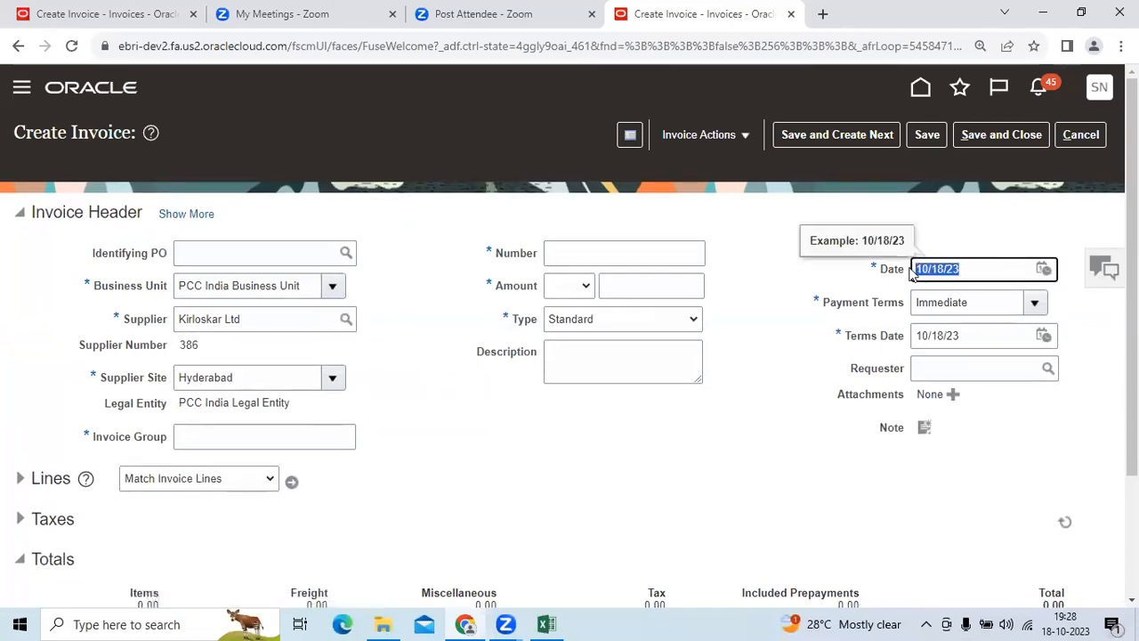
{"action": "left_click", "coordinate": [240, 436]}
{"action": "key", "text": "ctrl+v"}
Step: Enter invoice number KL002 and an amount of 500,000.00 in INR, leaving the type as Standard
{"action": "left_click", "coordinate": [603, 255]}
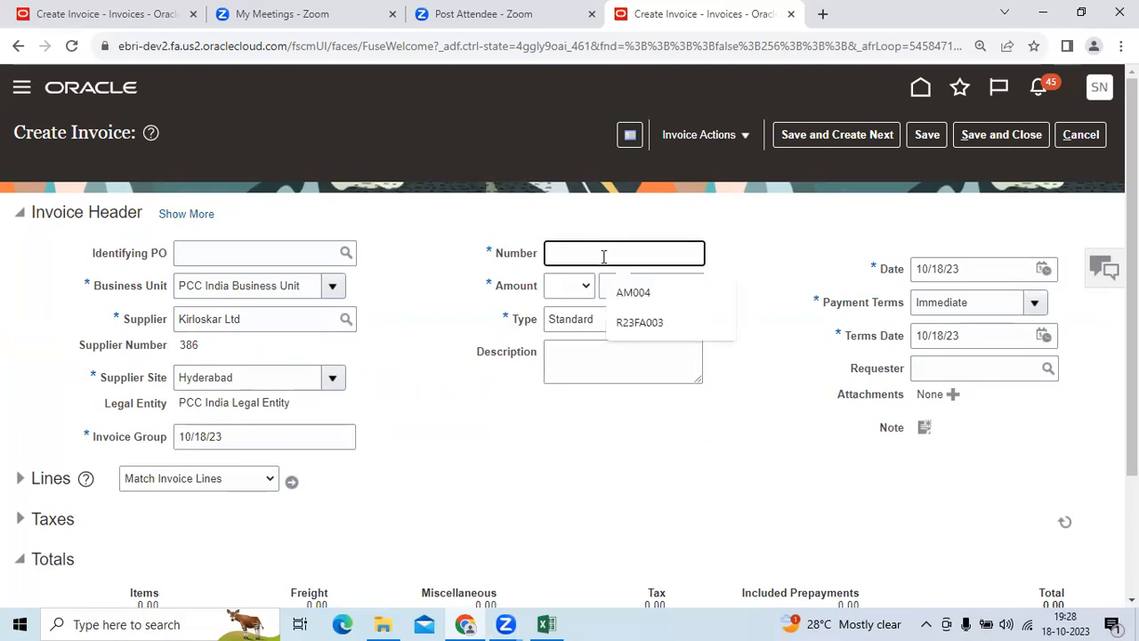
{"action": "type", "text": "KL002"}
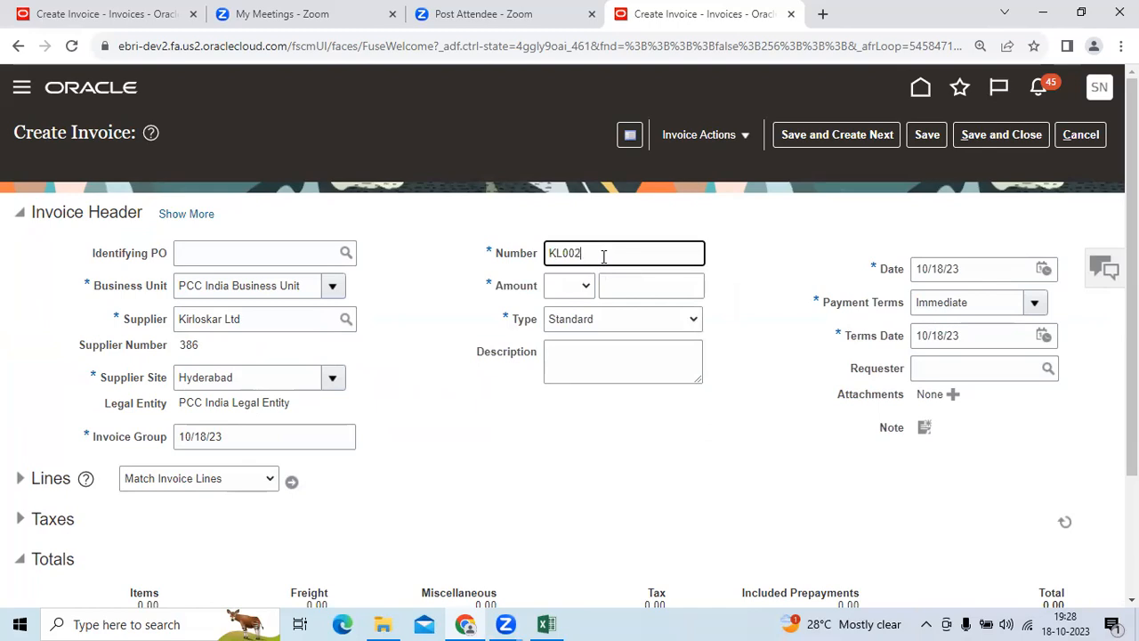
{"action": "key", "text": "Tab"}
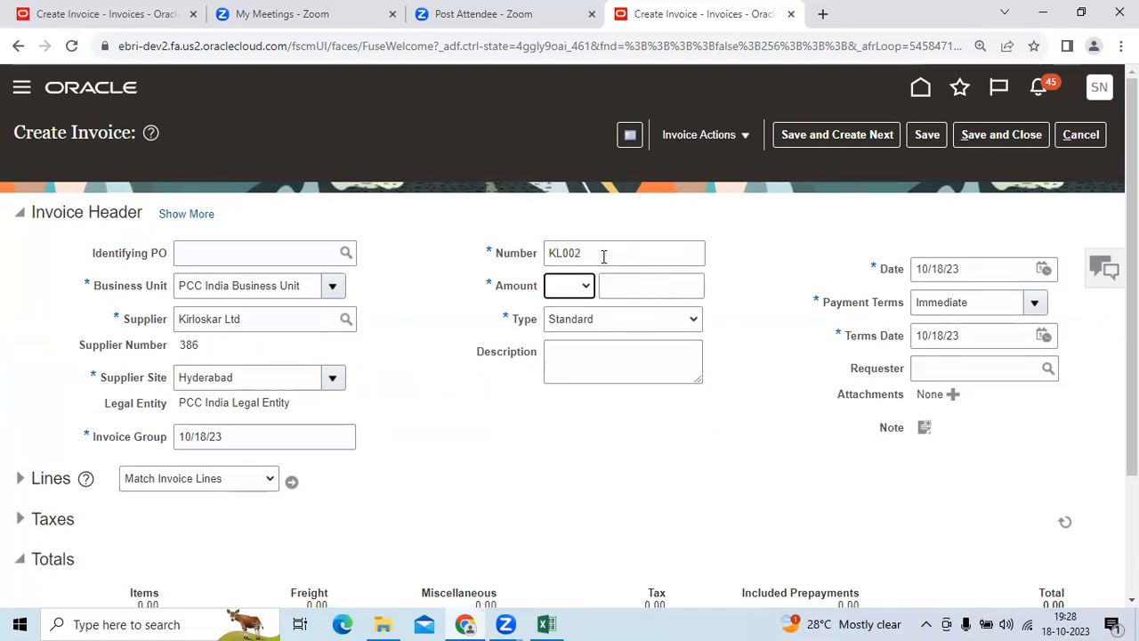
{"action": "type", "text": "inr"}
{"action": "key", "text": "Tab"}
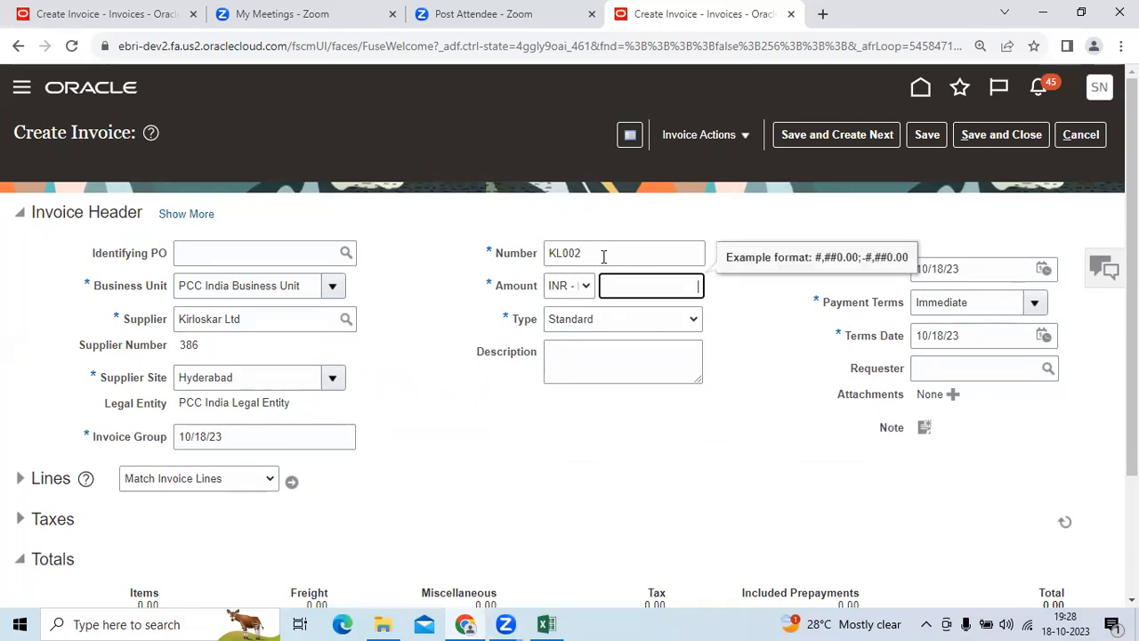
{"action": "type", "text": "500000"}
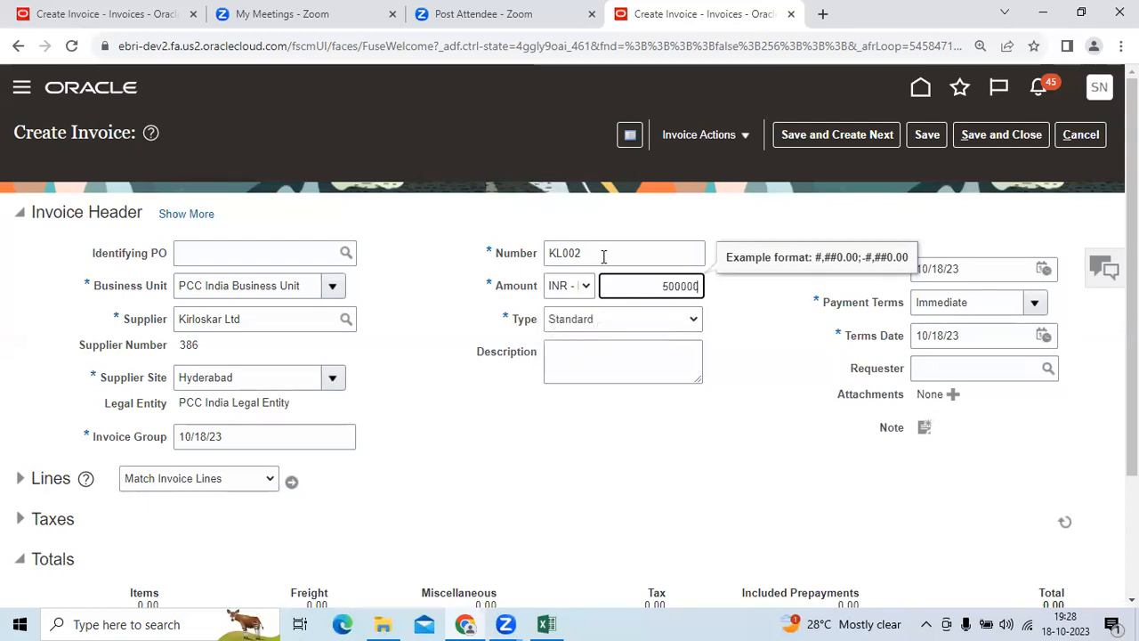
{"action": "key", "text": "Tab"}
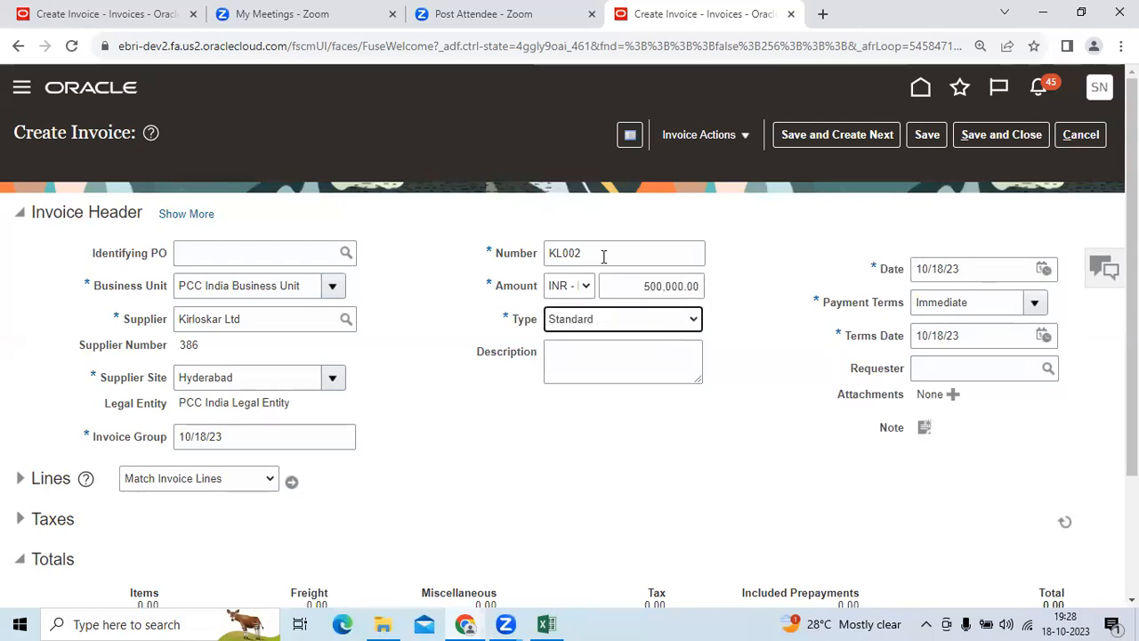
Step: Enter the invoice description "Machinery Purchased without PO and GRN" and set the payment terms to Net 30
{"action": "key", "text": "Tab"}
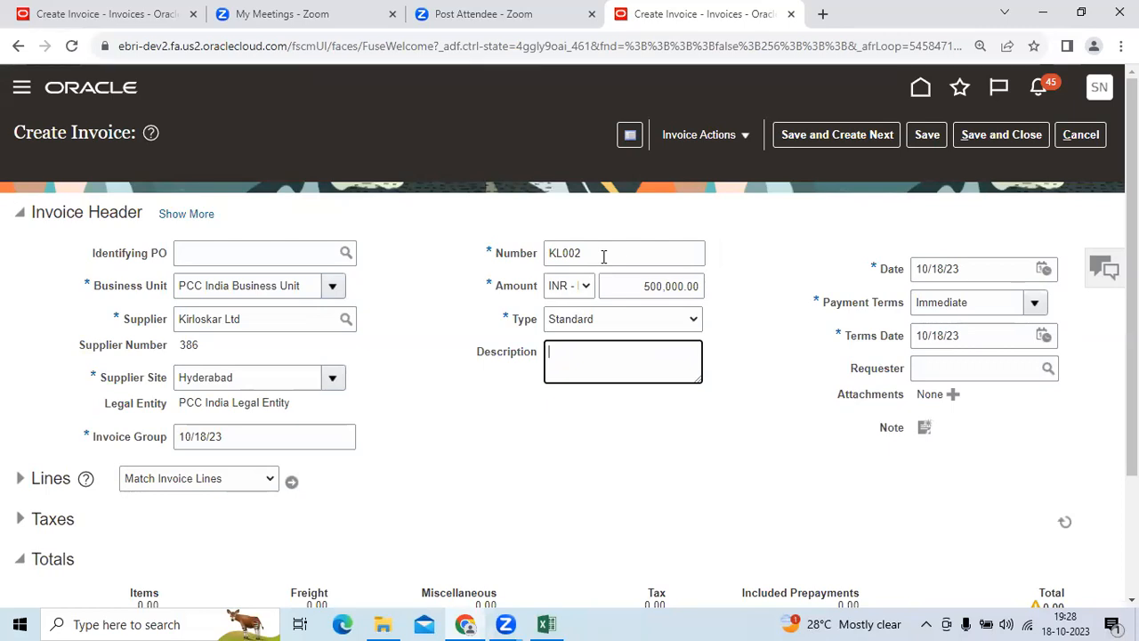
{"action": "type", "text": "achine"}
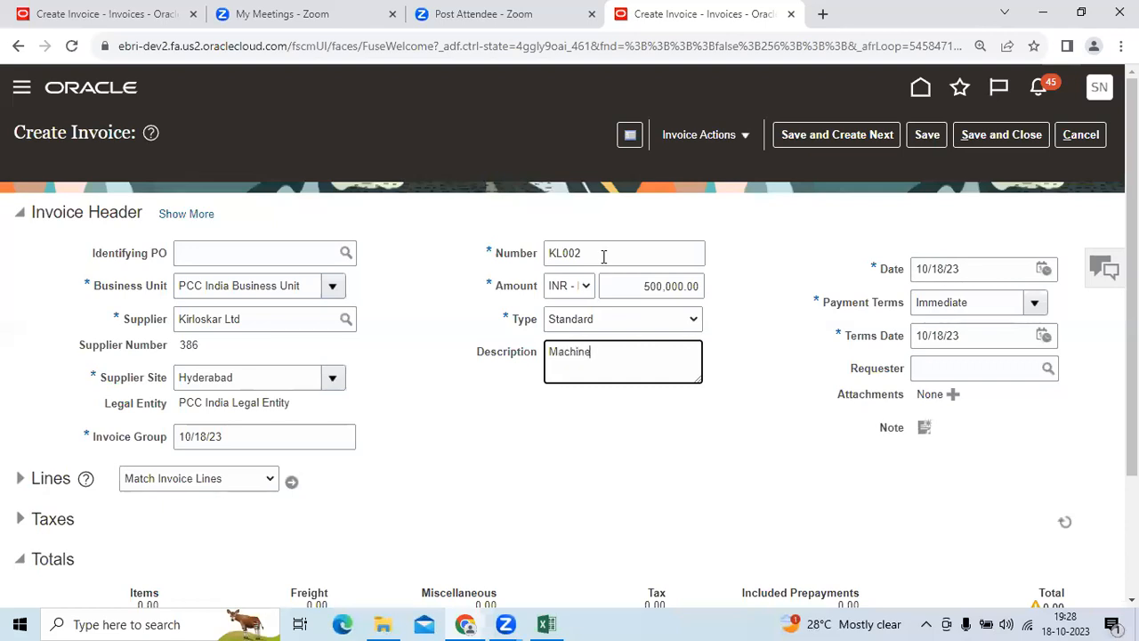
{"action": "type", "text": "ry Purchased without PO and GRN"}
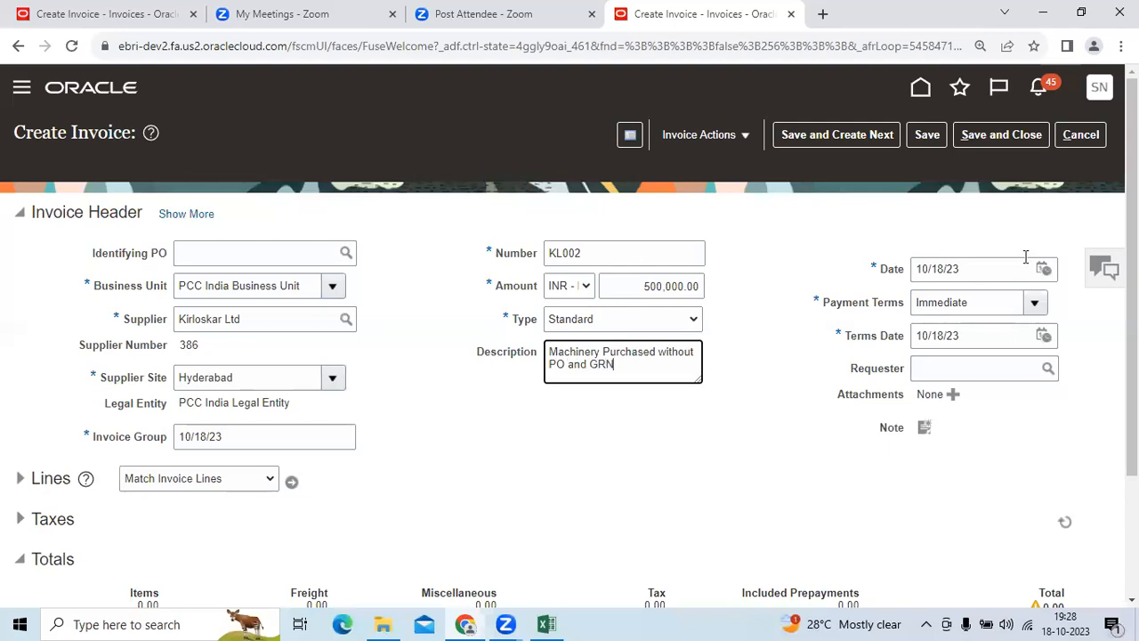
{"action": "left_click", "coordinate": [985, 301]}
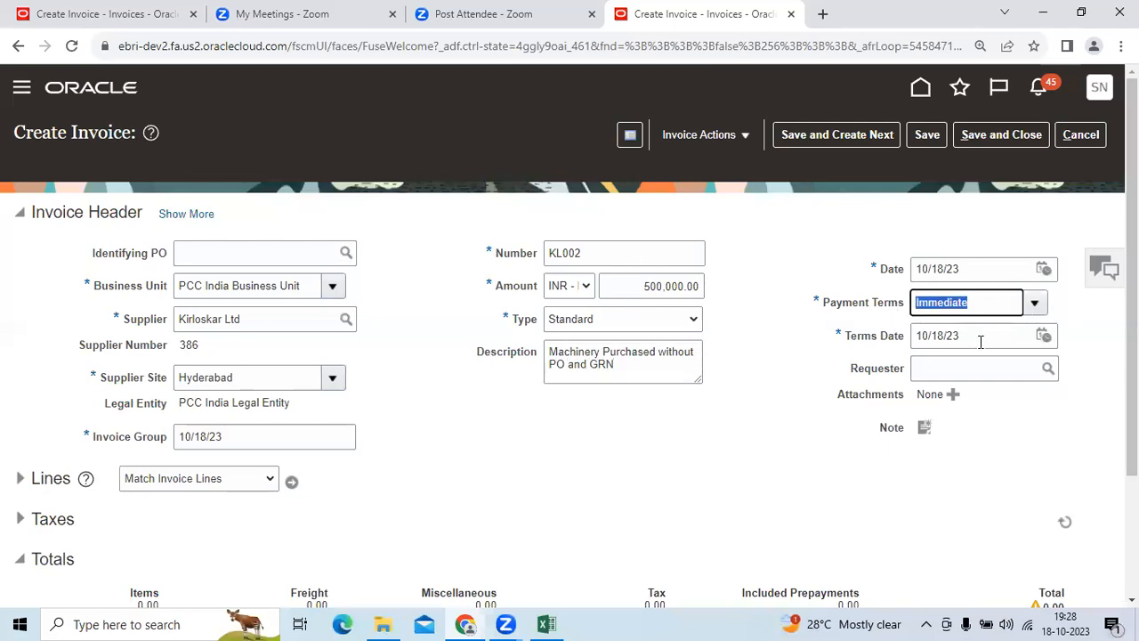
{"action": "type", "text": "Net"}
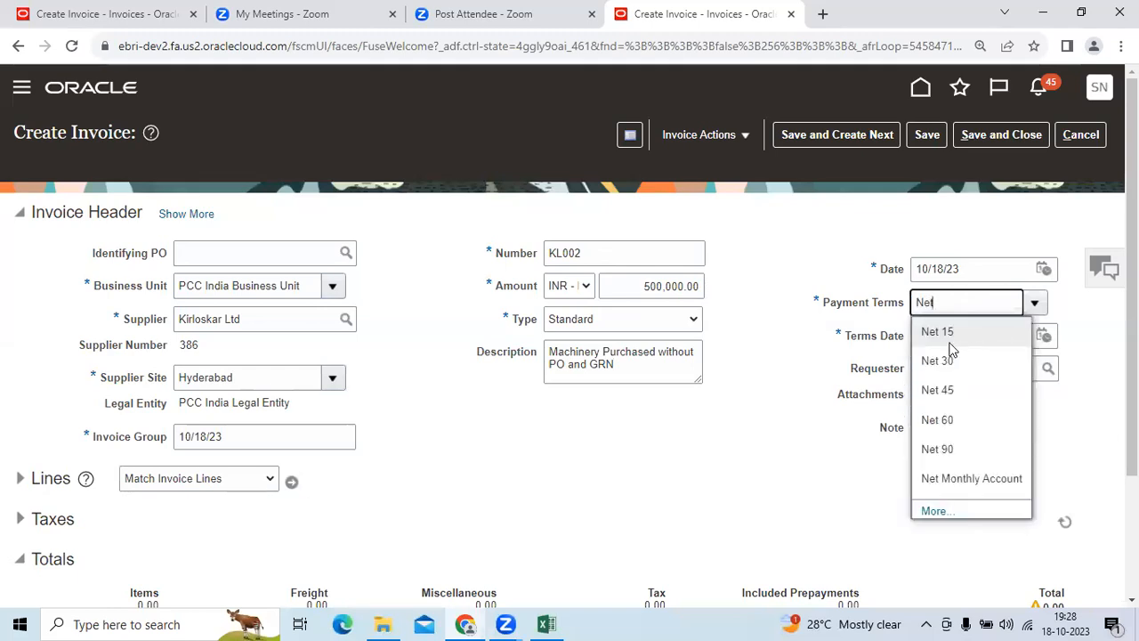
{"action": "left_click", "coordinate": [956, 365]}
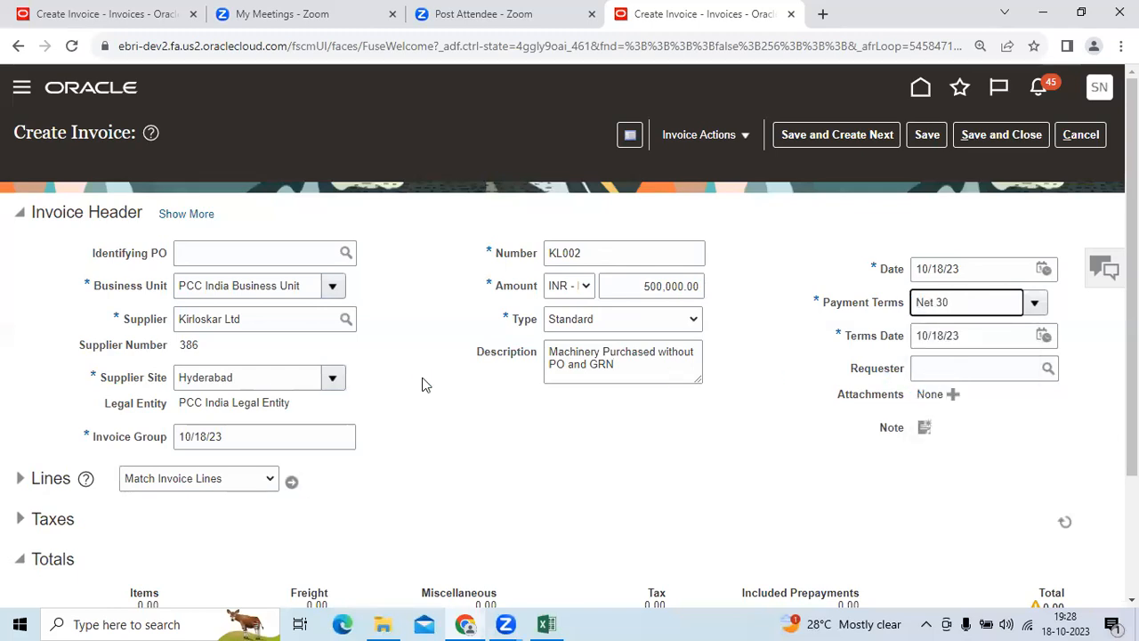
Step: Expand the invoice lines and copy the header amount of 500,000.00 into the amount of line 1, an Item line
{"action": "scroll", "coordinate": [422, 383], "scroll_direction": "down", "scroll_amount": 3}
{"action": "left_click", "coordinate": [21, 317]}
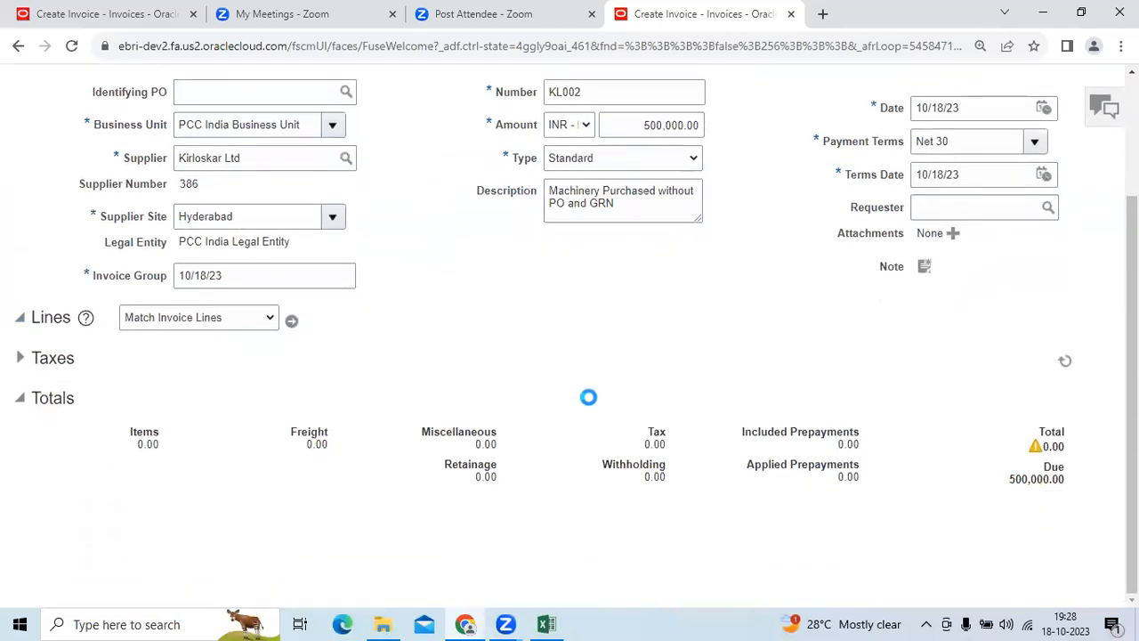
{"action": "left_click", "coordinate": [643, 125]}
{"action": "key", "text": "ctrl+c"}
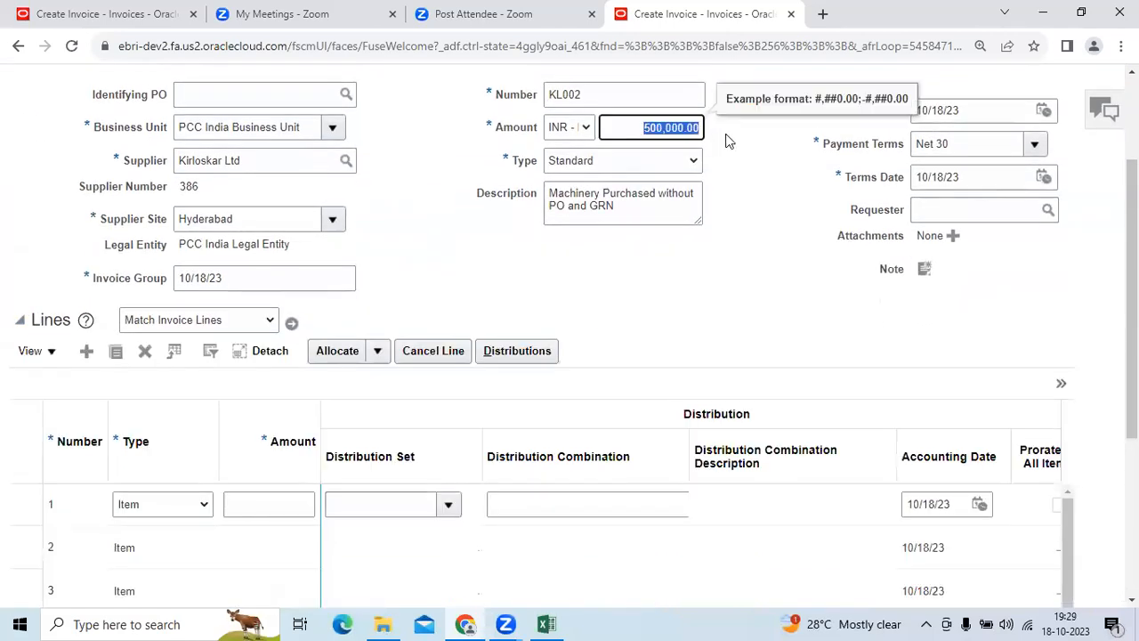
{"action": "left_click", "coordinate": [265, 505]}
{"action": "key", "text": "ctrl+v"}
{"action": "key", "text": "Tab"}
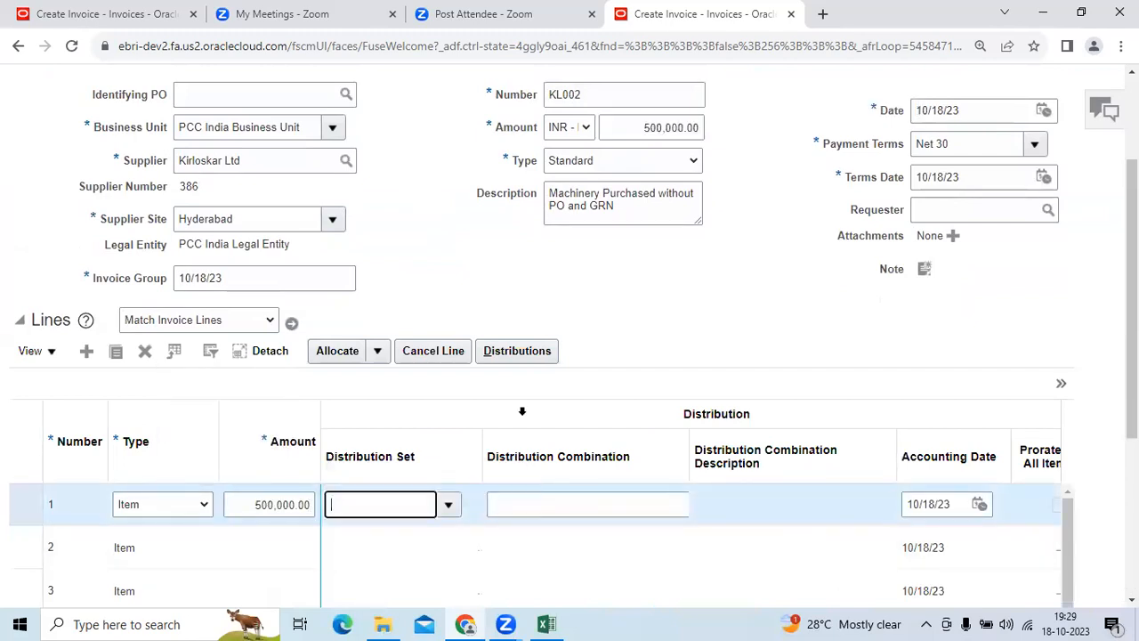
Step: Open the distributions of invoice line 1 and add an Item distribution with an amount of 500,000.00
{"action": "left_click", "coordinate": [519, 351]}
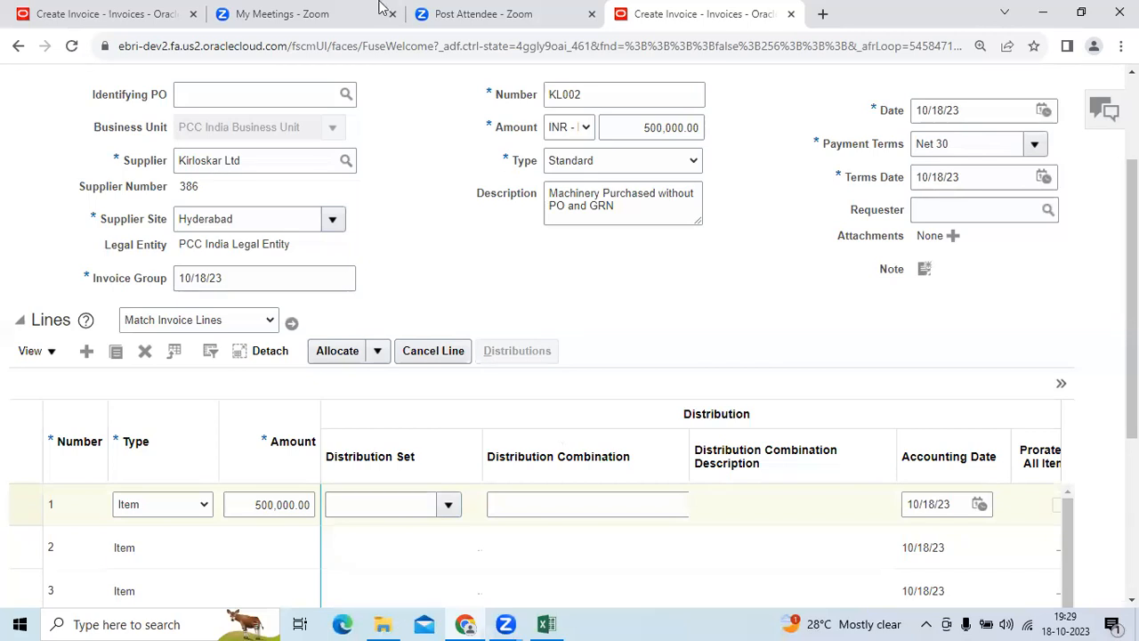
{"action": "scroll", "coordinate": [638, 361], "scroll_direction": "up", "scroll_amount": 2}
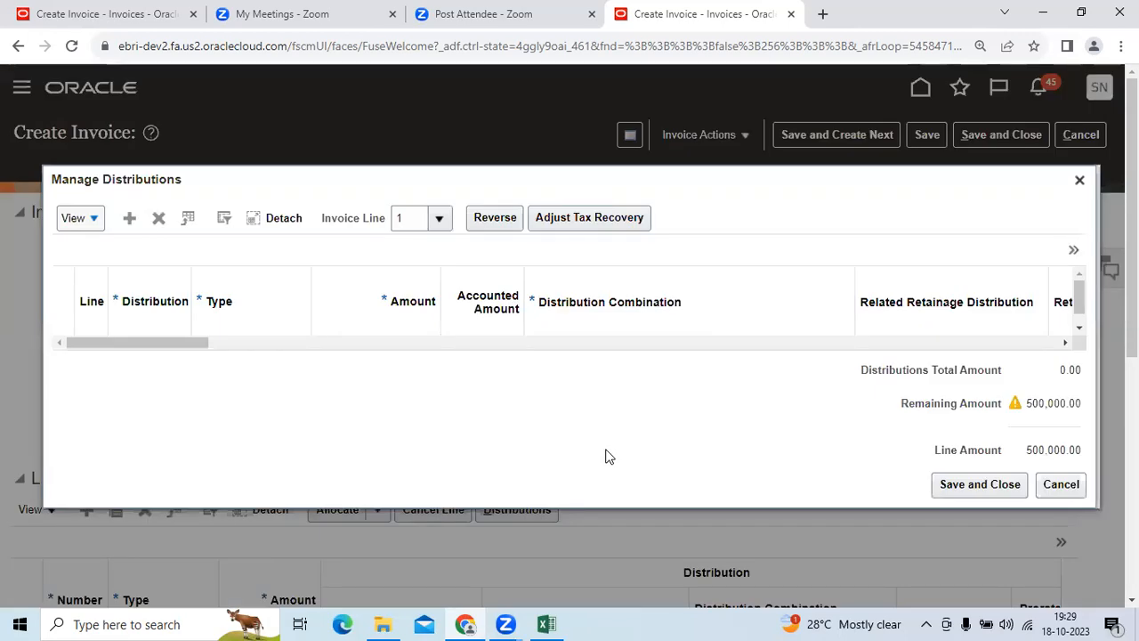
{"action": "left_click", "coordinate": [130, 219]}
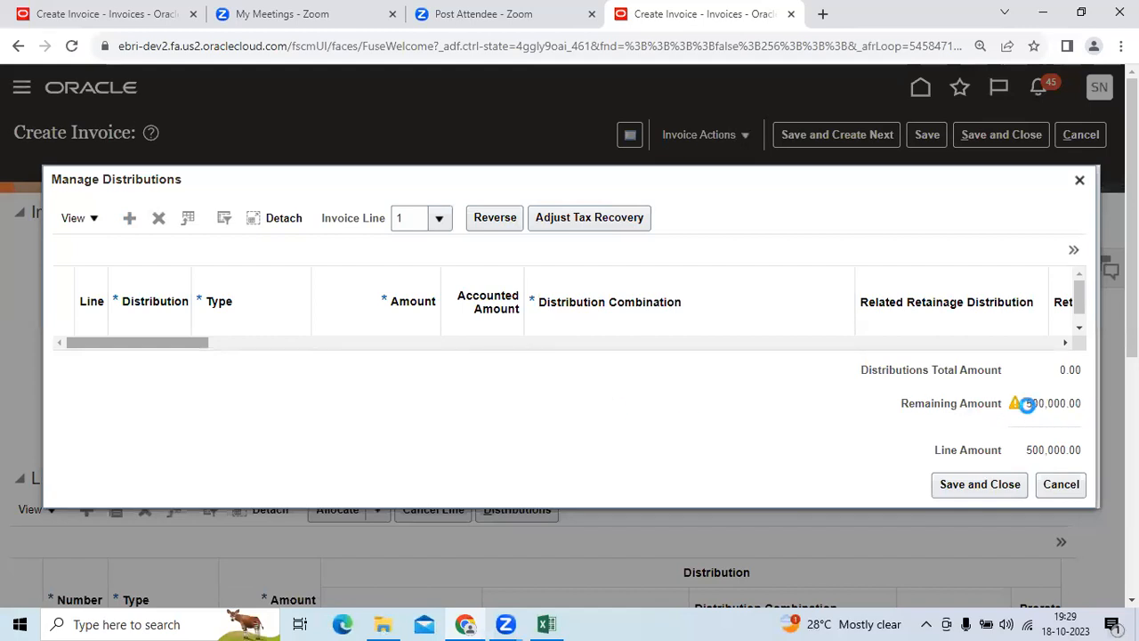
{"action": "mouse_move", "coordinate": [1017, 403]}
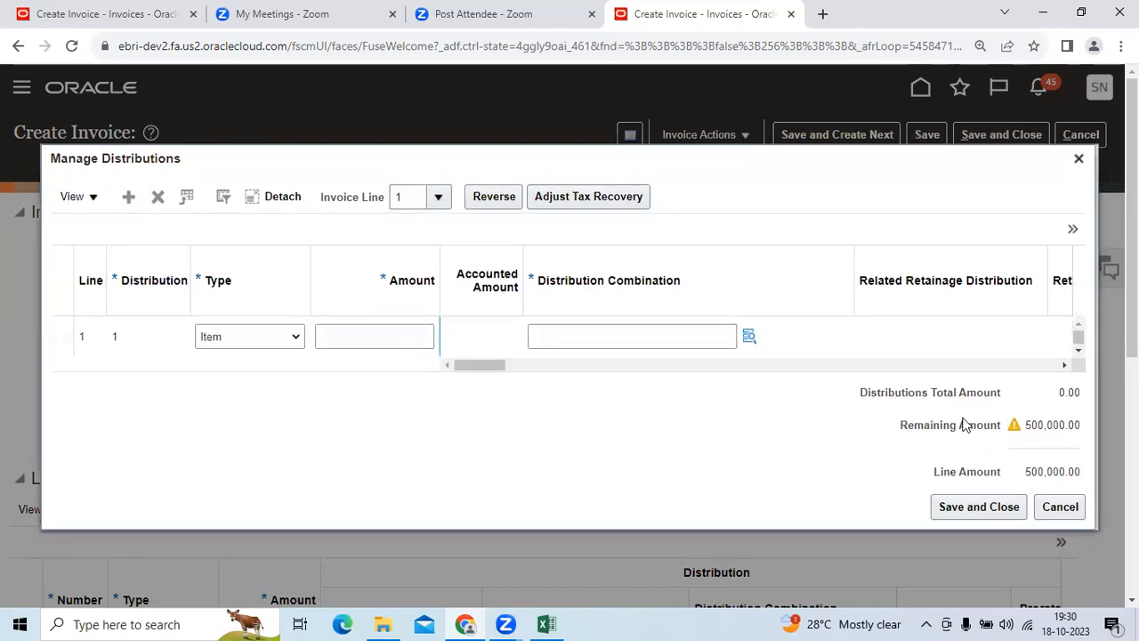
{"action": "left_click", "coordinate": [400, 337]}
{"action": "key", "text": "ctrl+v"}
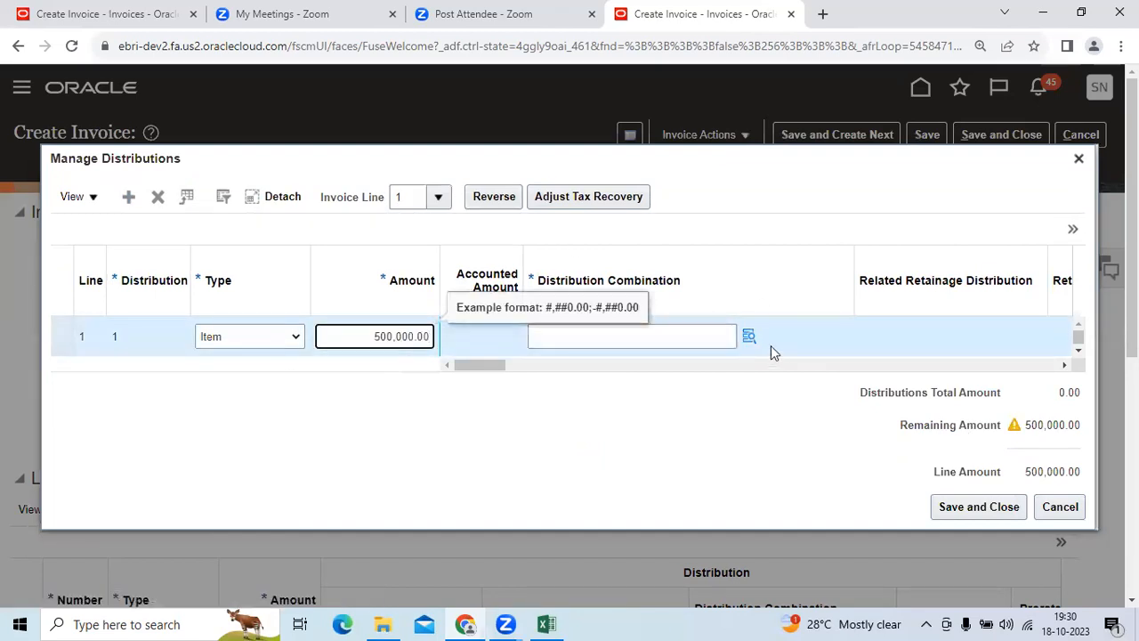
{"action": "left_click", "coordinate": [748, 338]}
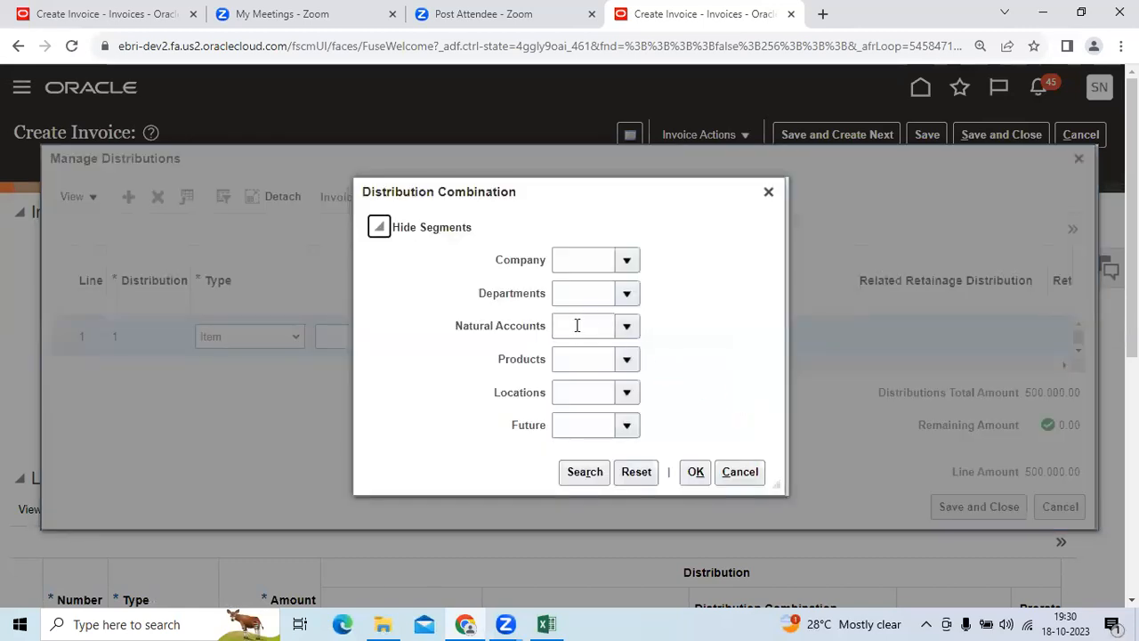
{"action": "left_click", "coordinate": [575, 326]}
{"action": "type", "text": "157"}
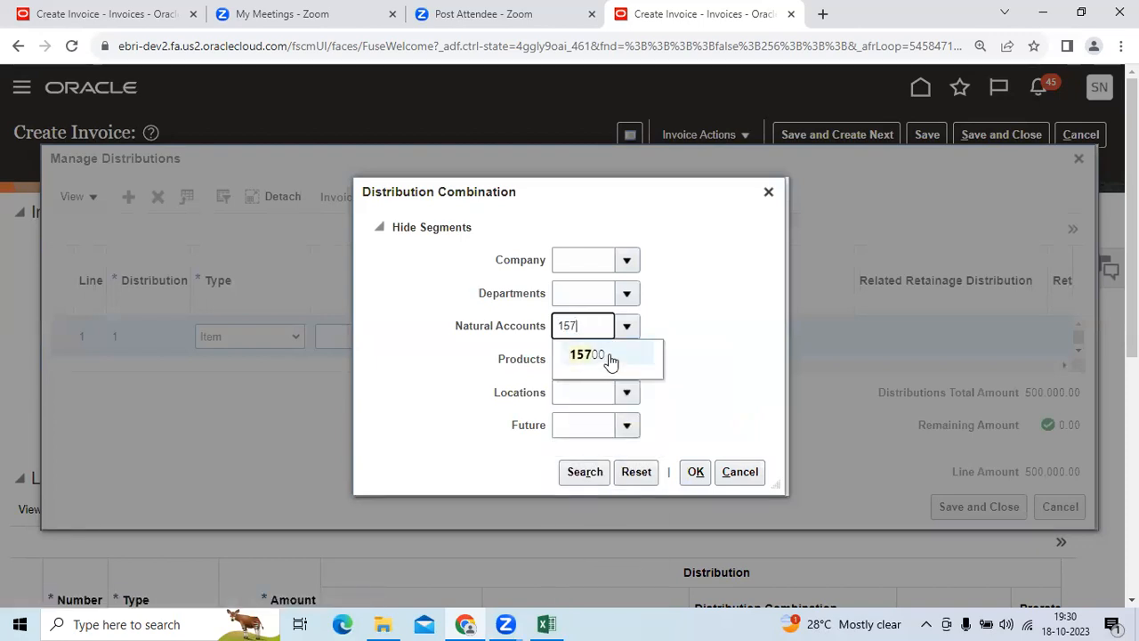
{"action": "left_click", "coordinate": [609, 357]}
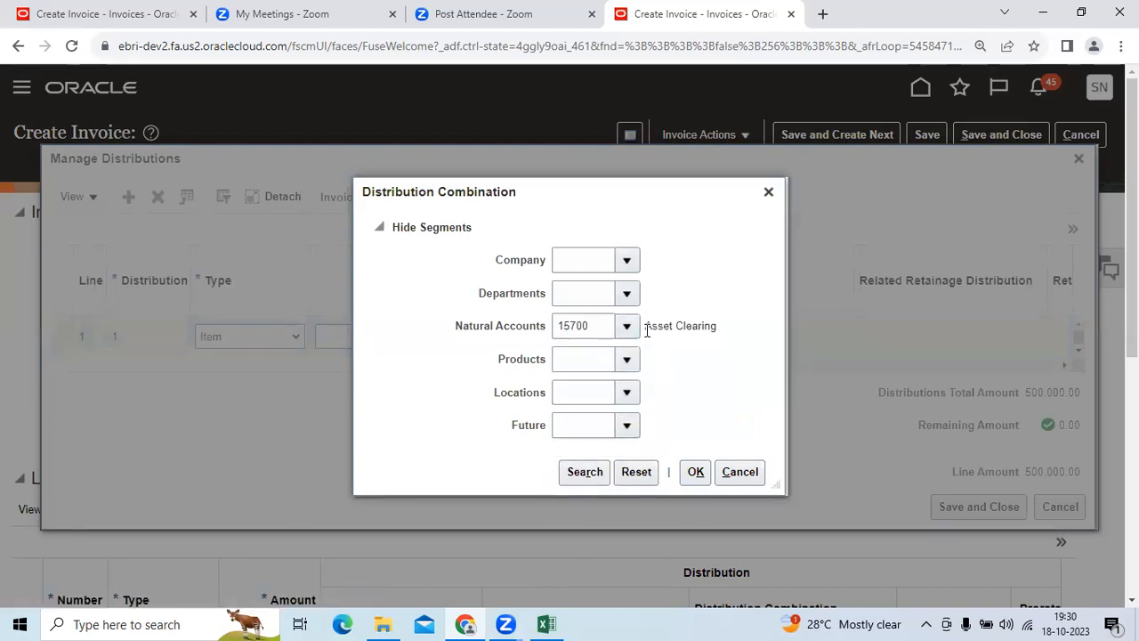
{"action": "left_click", "coordinate": [589, 473]}
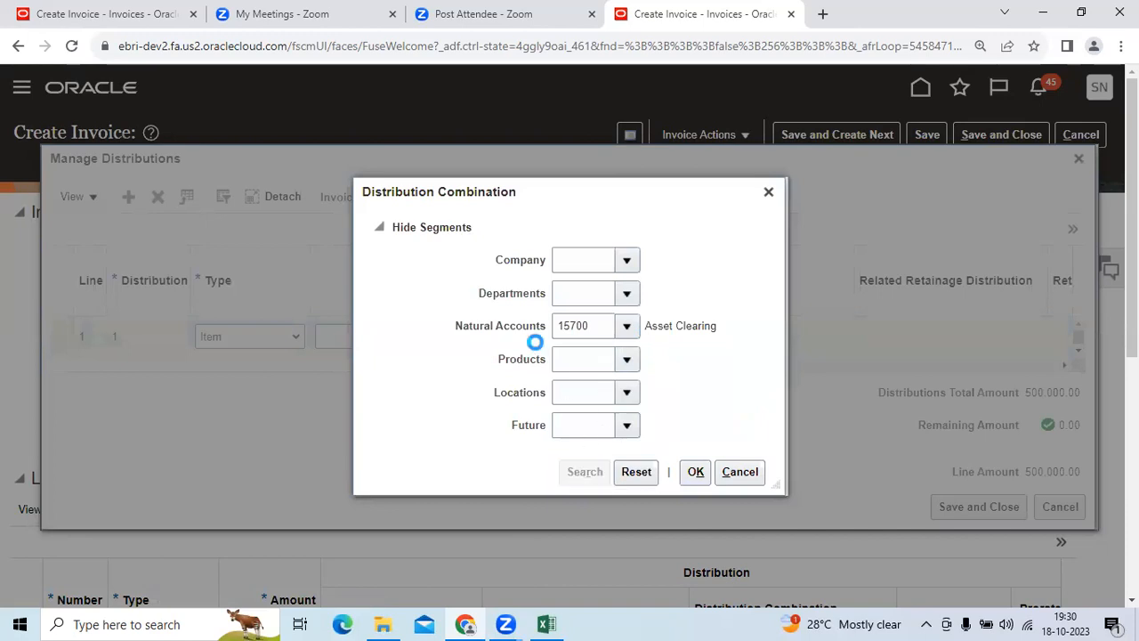
{"action": "left_click", "coordinate": [513, 365]}
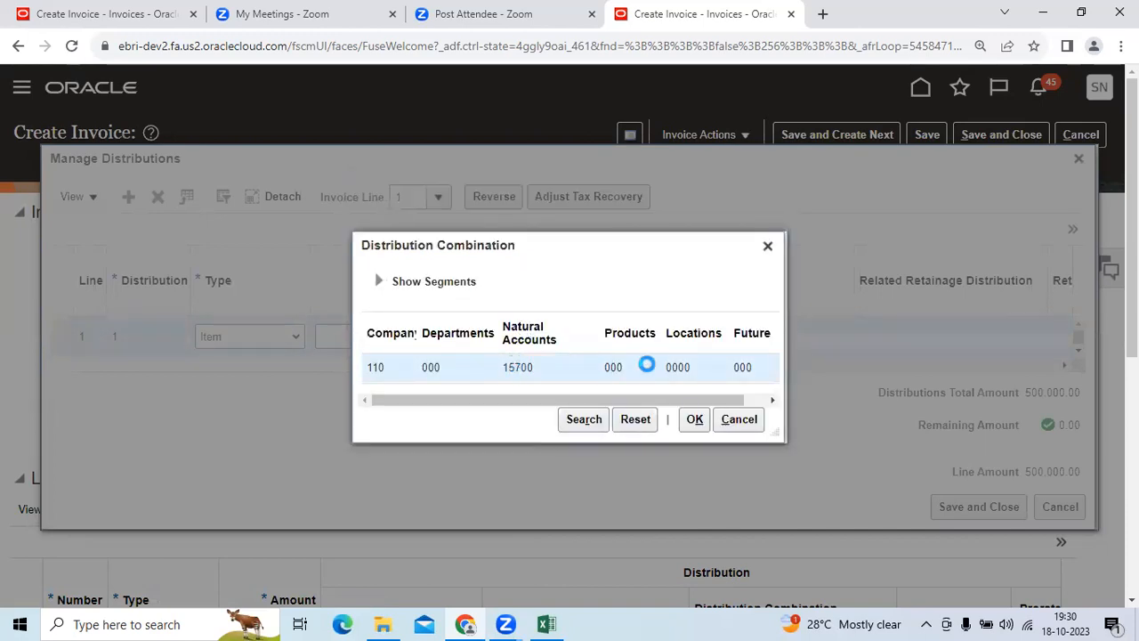
{"action": "left_click", "coordinate": [694, 419]}
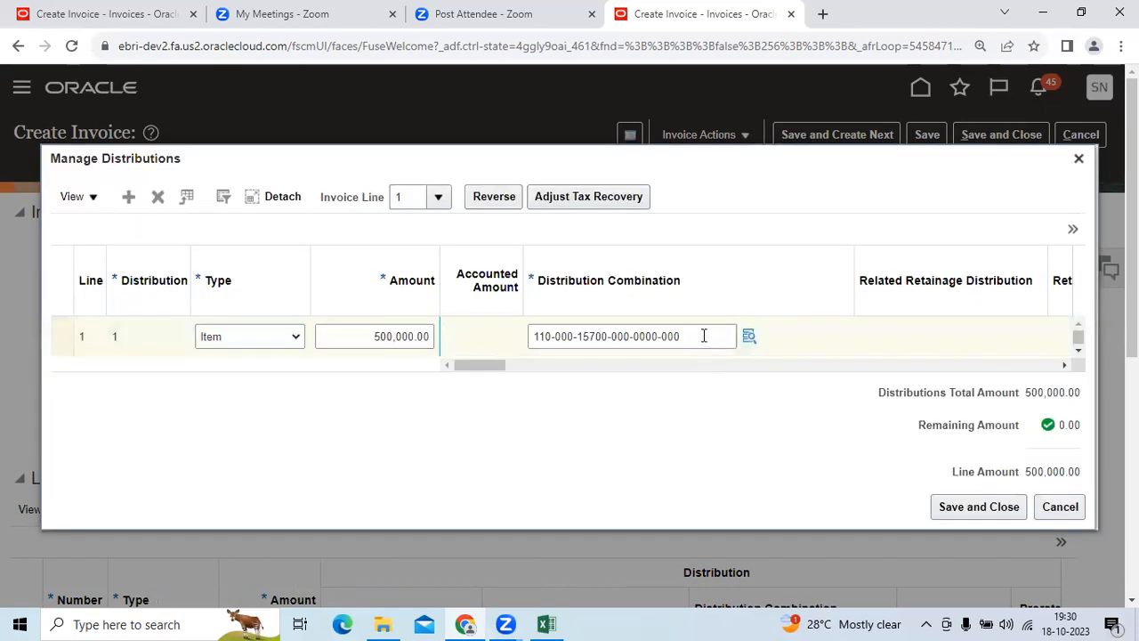
{"action": "left_click_drag", "start_coordinate": [704, 336], "coordinate": [532, 343]}
{"action": "key", "text": "ctrl+c"}
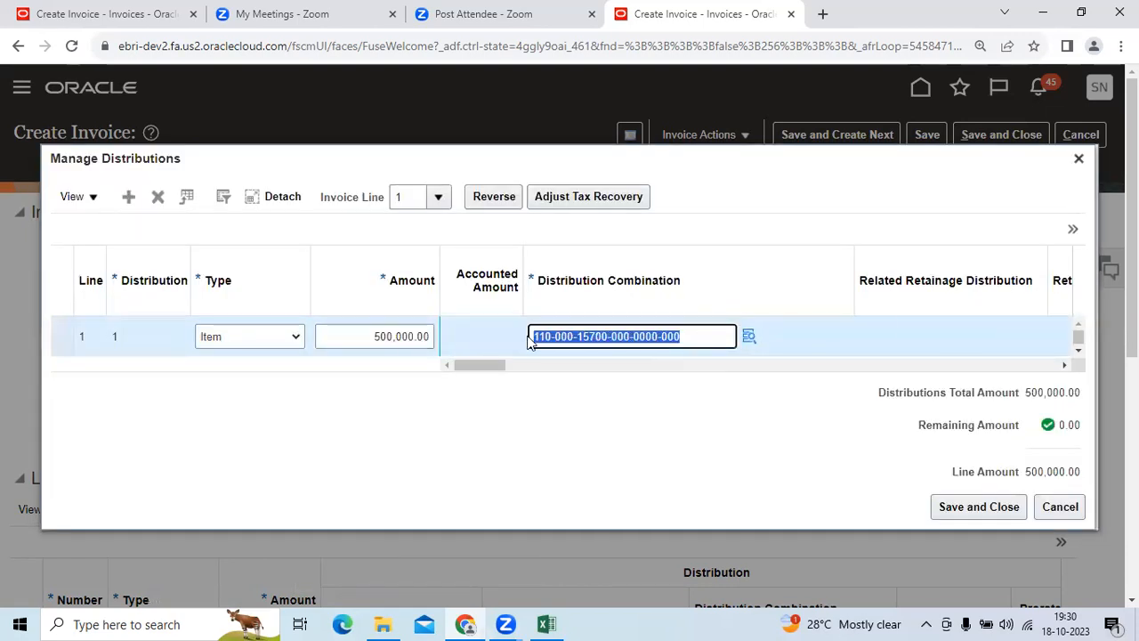
{"action": "left_click", "coordinate": [548, 624]}
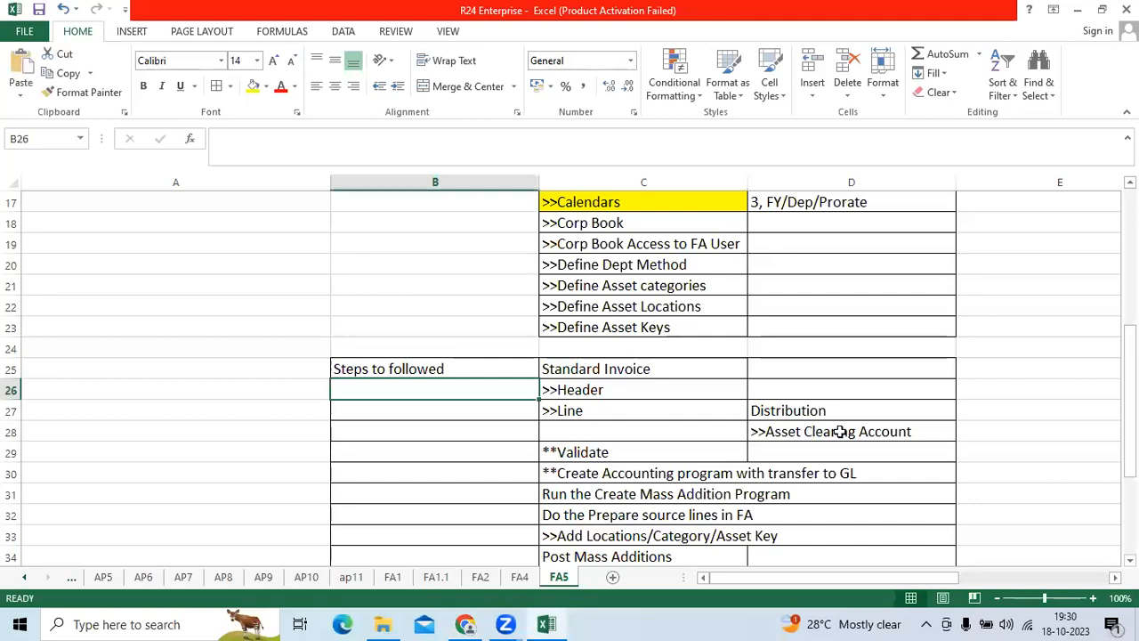
{"action": "left_click", "coordinate": [703, 431]}
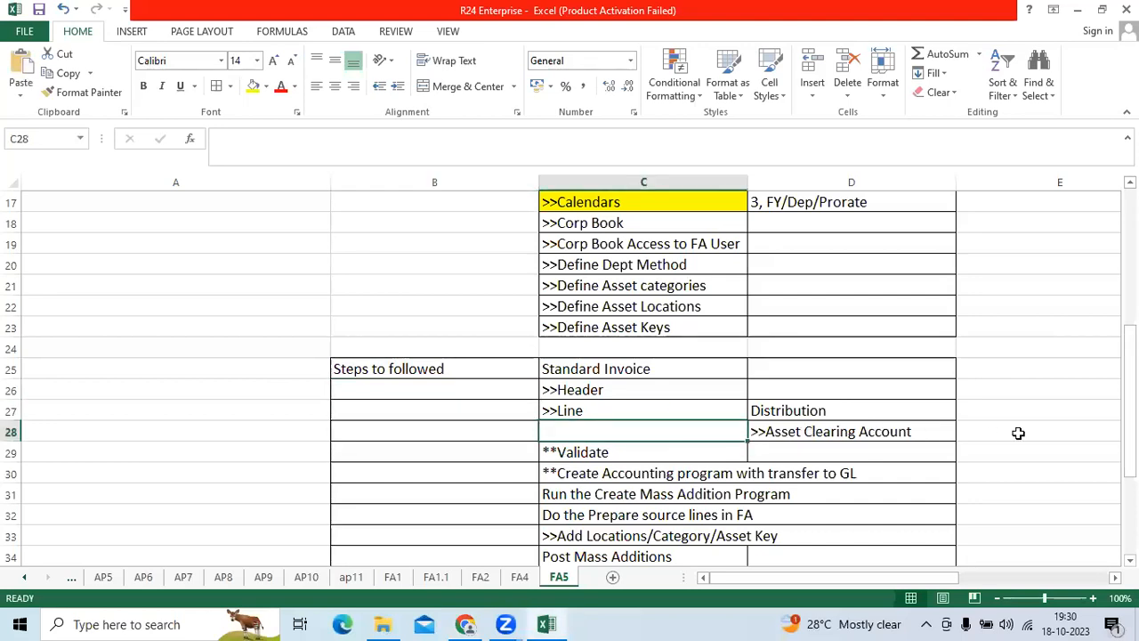
{"action": "key", "text": "ctrl+v"}
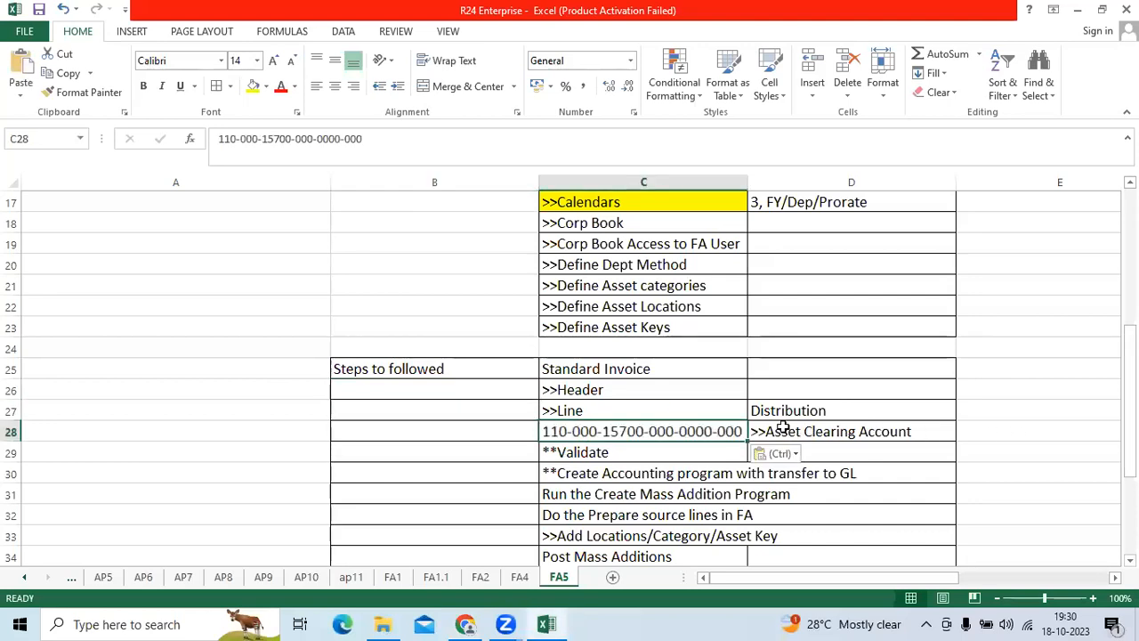
{"action": "left_click", "coordinate": [280, 86]}
Step: Switch back to Oracle Fusion in Chrome and show all columns in the Manage Distributions table
{"action": "key", "text": "alt+Tab"}
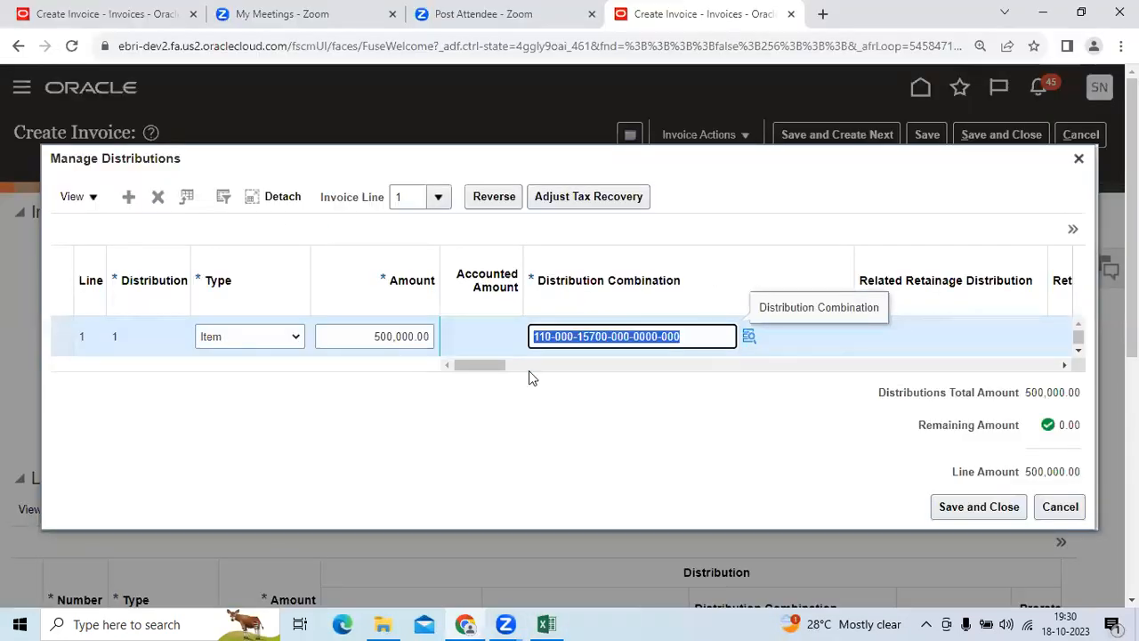
{"action": "left_click", "coordinate": [101, 202]}
{"action": "left_click", "coordinate": [102, 258]}
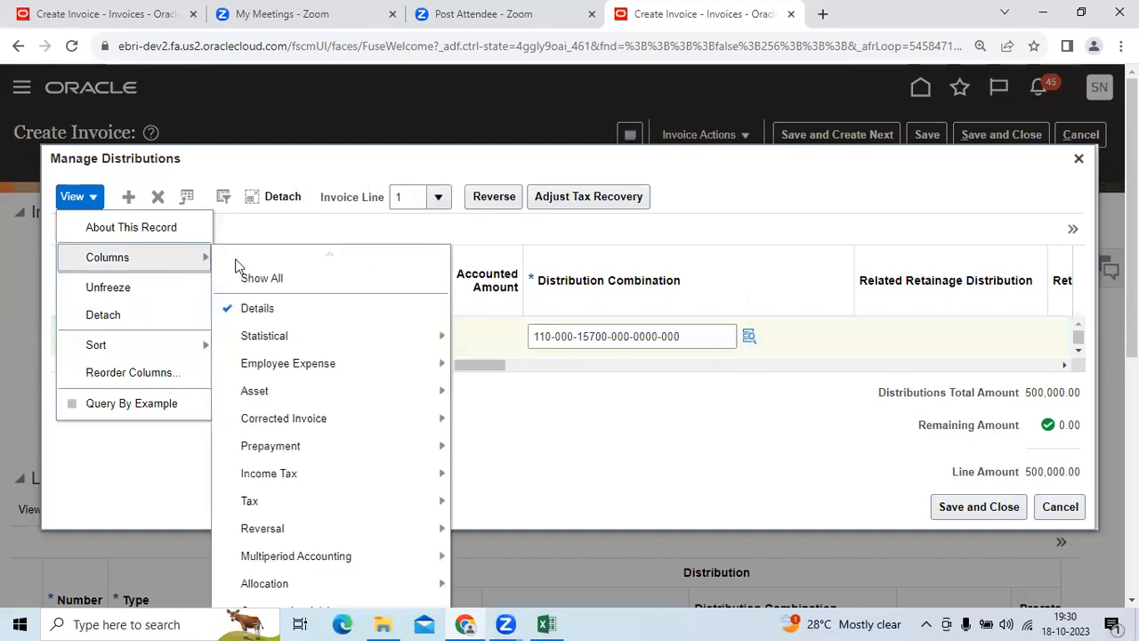
{"action": "left_click", "coordinate": [255, 278]}
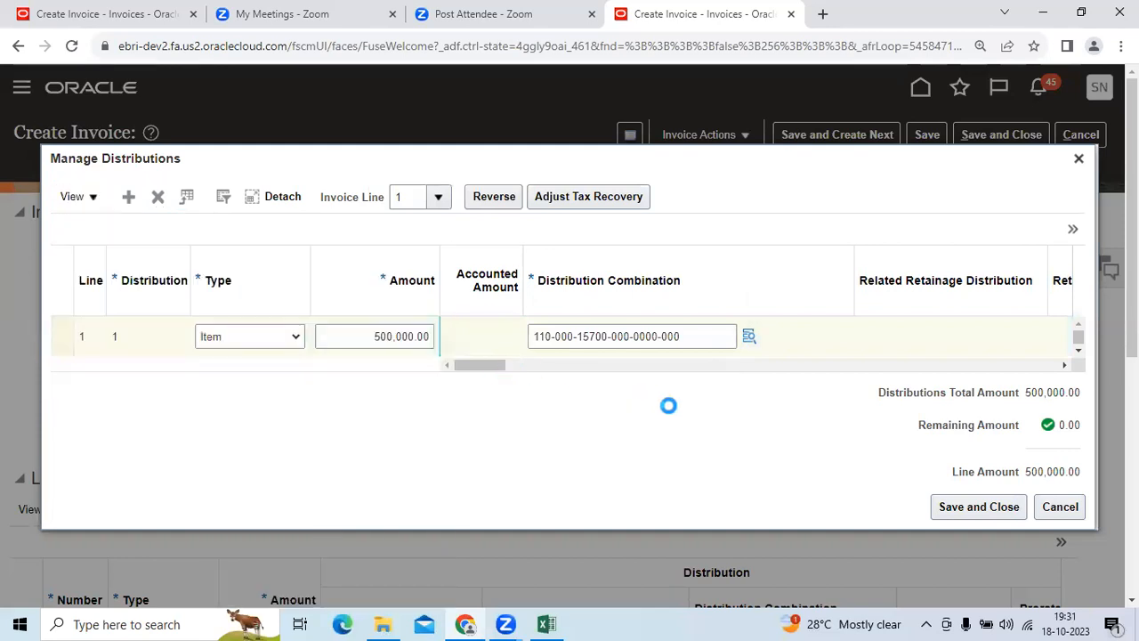
Step: Set the distribution's asset book to PCC INDIA CORP BOOK, then save and close the distributions
{"action": "left_click_drag", "start_coordinate": [478, 364], "coordinate": [910, 366]}
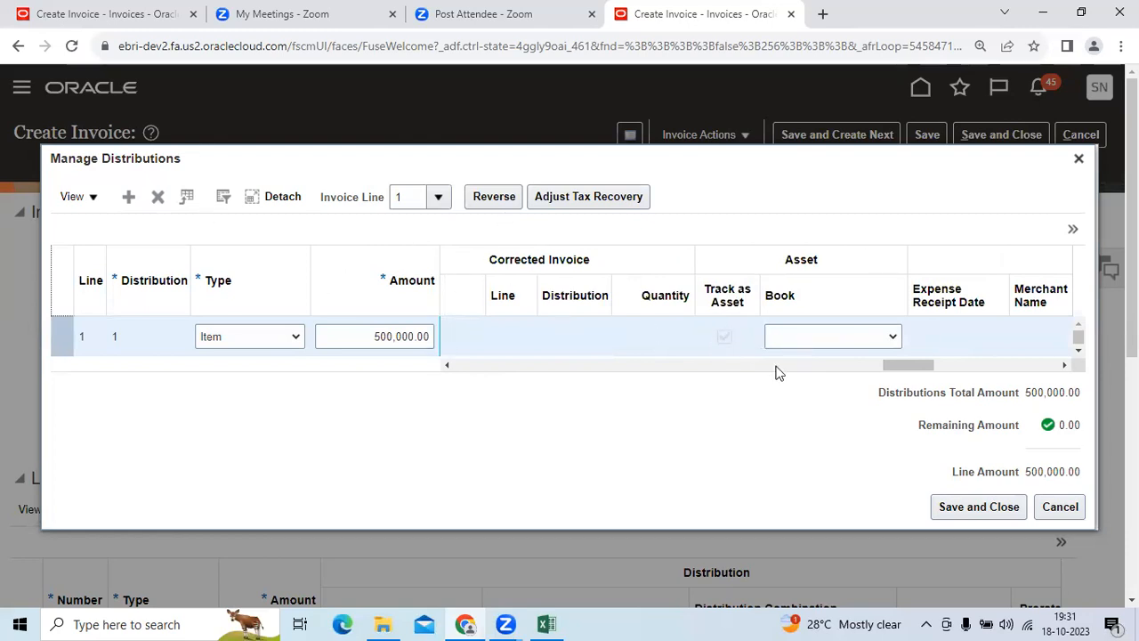
{"action": "left_click", "coordinate": [808, 345]}
{"action": "scroll", "coordinate": [834, 303], "scroll_direction": "down", "scroll_amount": 5}
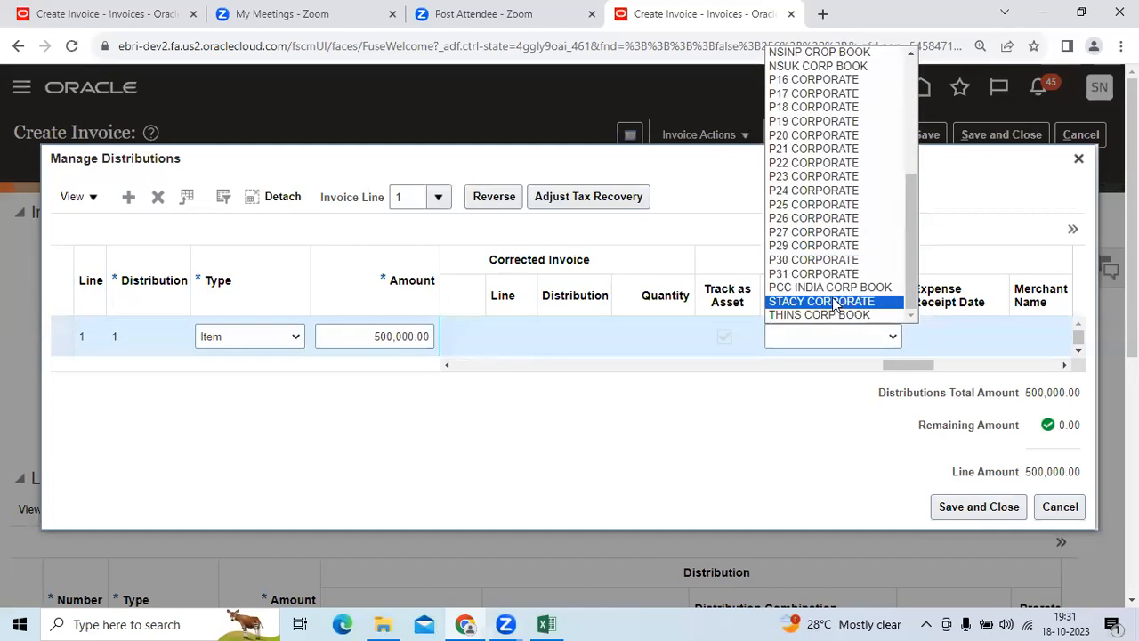
{"action": "left_click", "coordinate": [834, 288]}
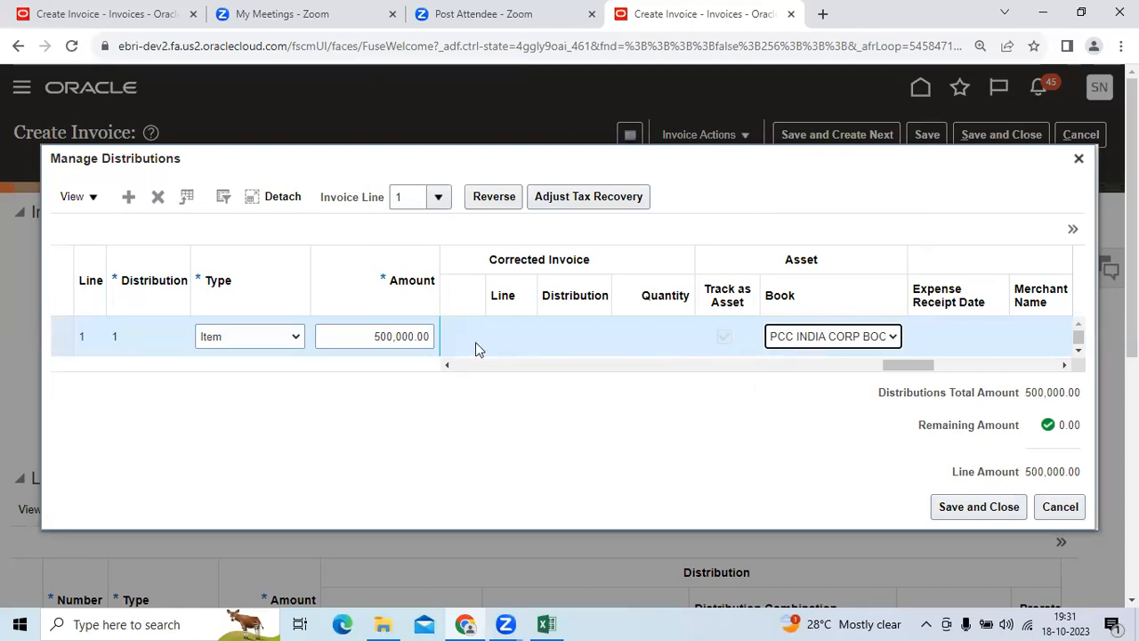
{"action": "left_click", "coordinate": [492, 364]}
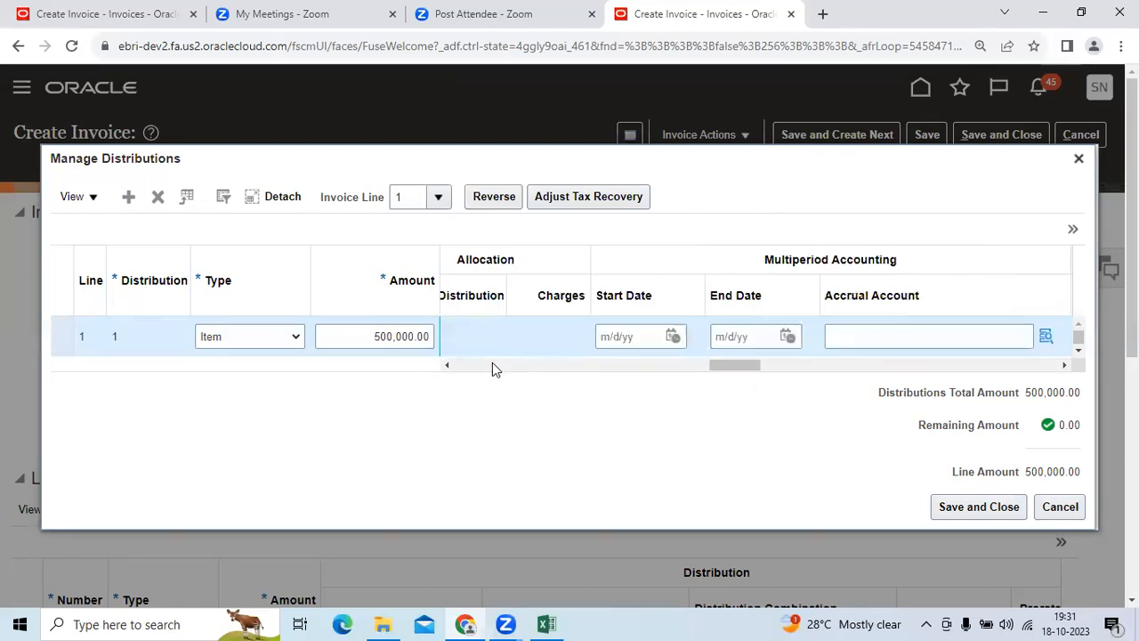
{"action": "left_click_drag", "start_coordinate": [493, 364], "coordinate": [944, 371]}
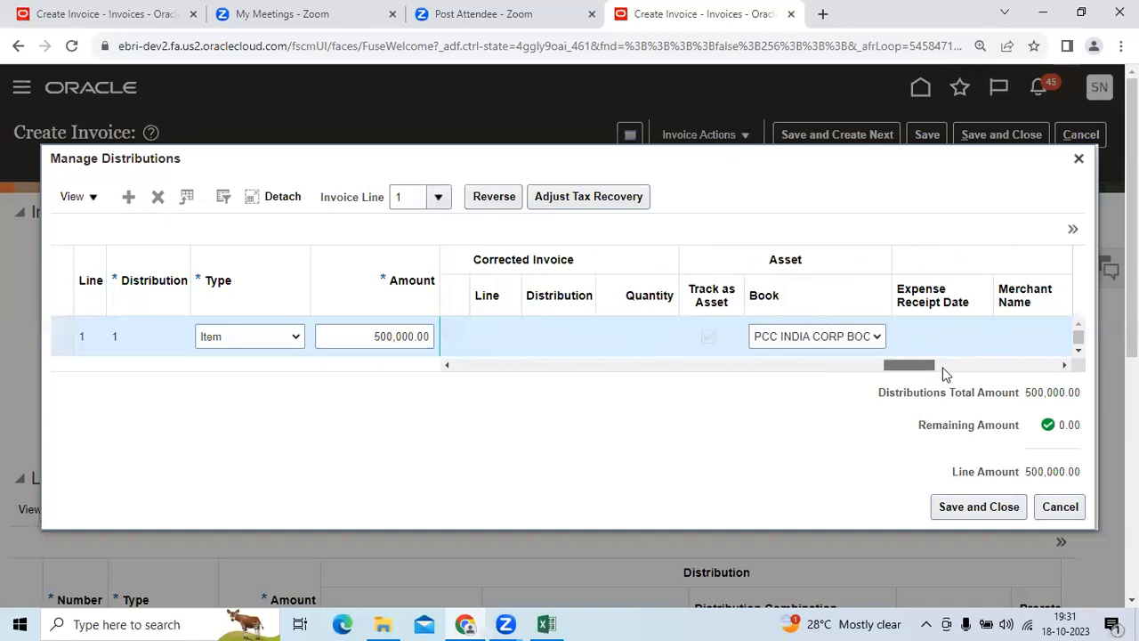
{"action": "left_click", "coordinate": [978, 506]}
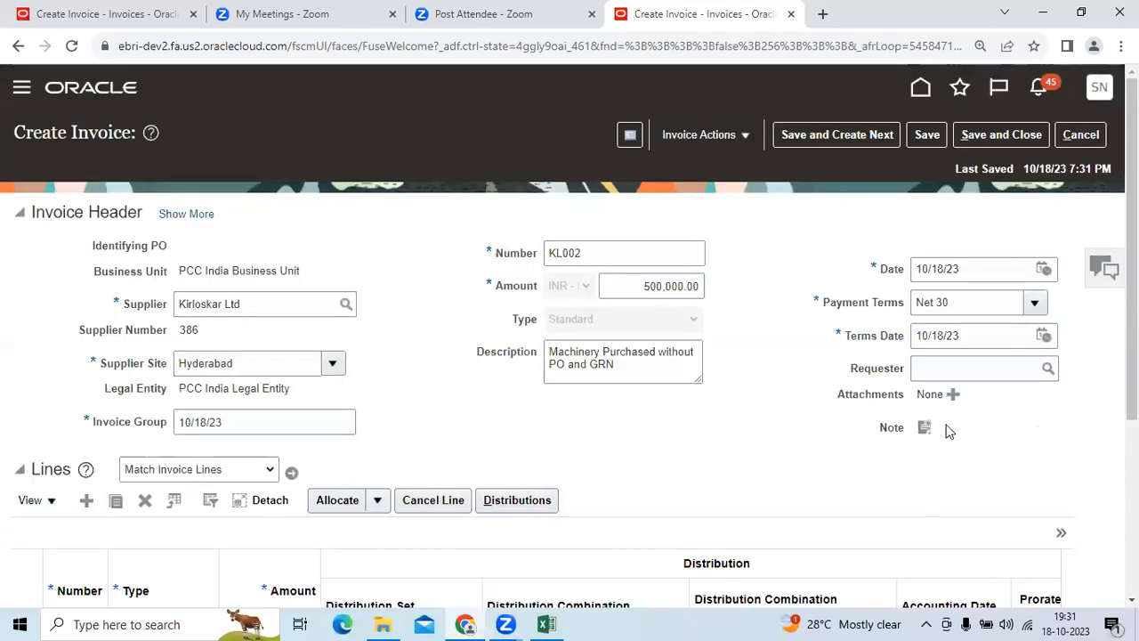
Step: Save invoice KL002 and validate it
{"action": "left_click", "coordinate": [925, 137]}
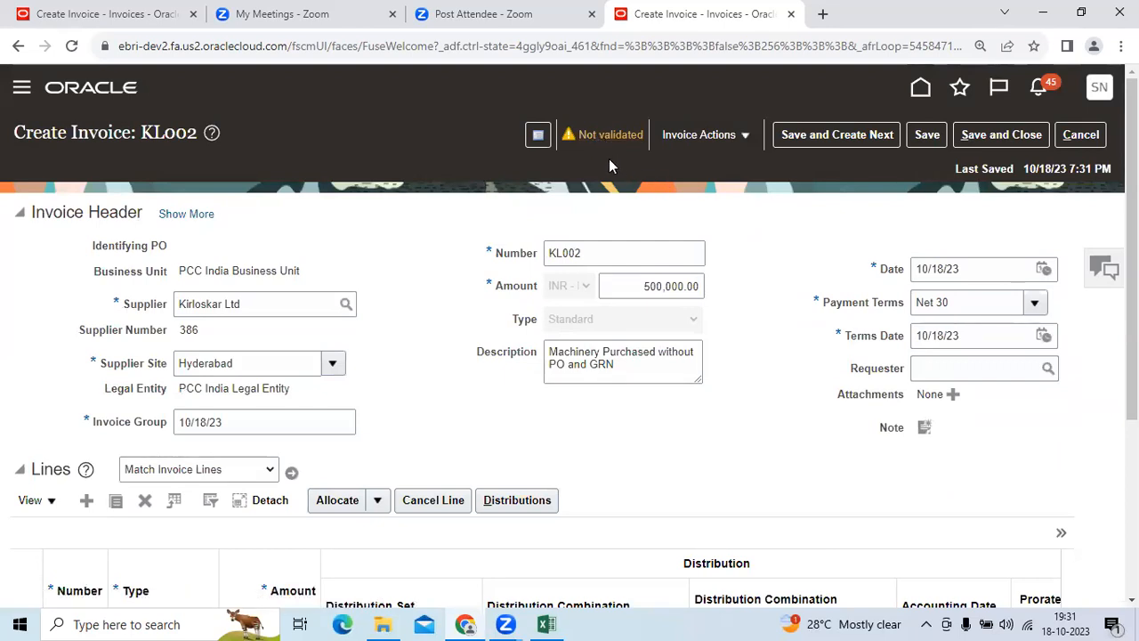
{"action": "left_click", "coordinate": [743, 136]}
{"action": "left_click", "coordinate": [738, 222]}
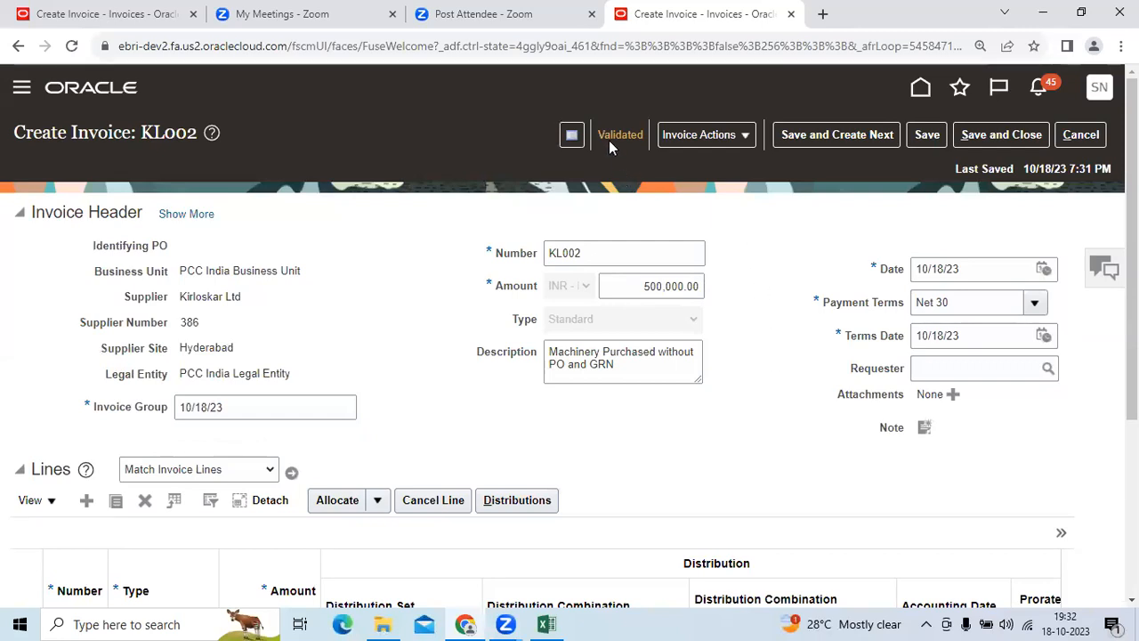
Step: Post invoice KL002 to the ledger, checking the Create Accounting line of the Excel step list while it processes
{"action": "left_click", "coordinate": [746, 136]}
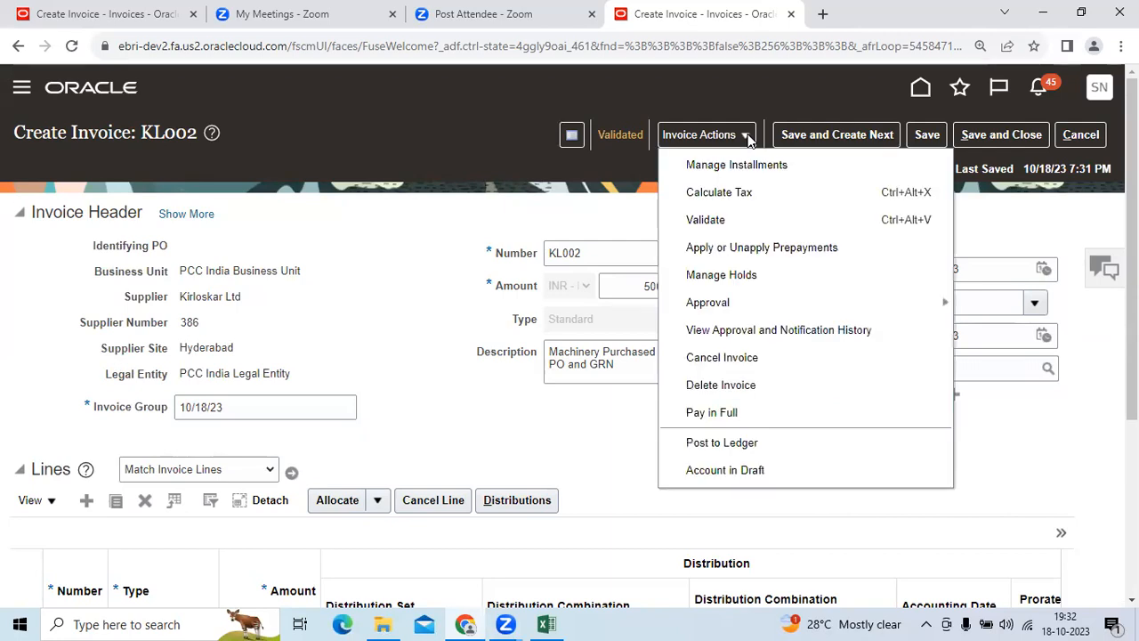
{"action": "left_click", "coordinate": [732, 443]}
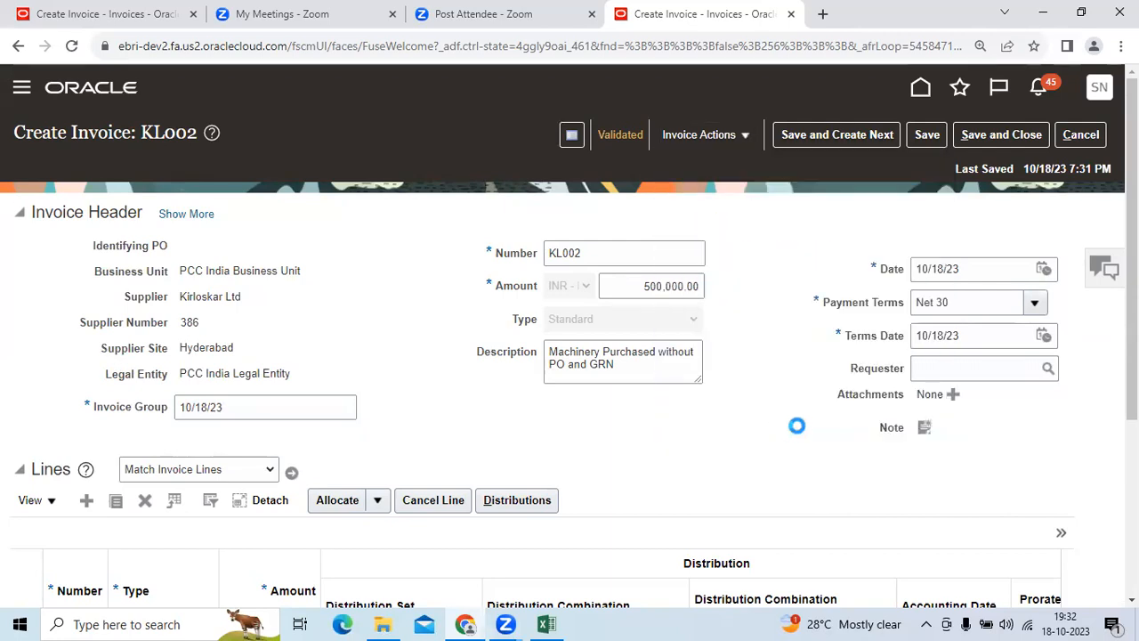
{"action": "left_click", "coordinate": [547, 623]}
{"action": "left_click", "coordinate": [625, 472]}
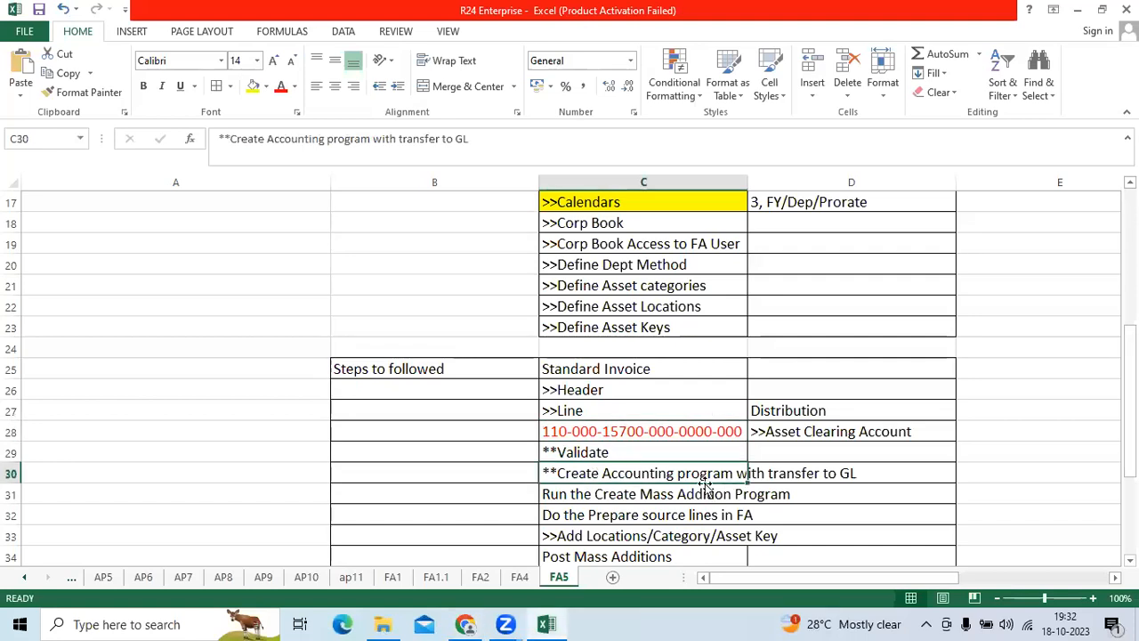
{"action": "key", "text": "alt+Tab"}
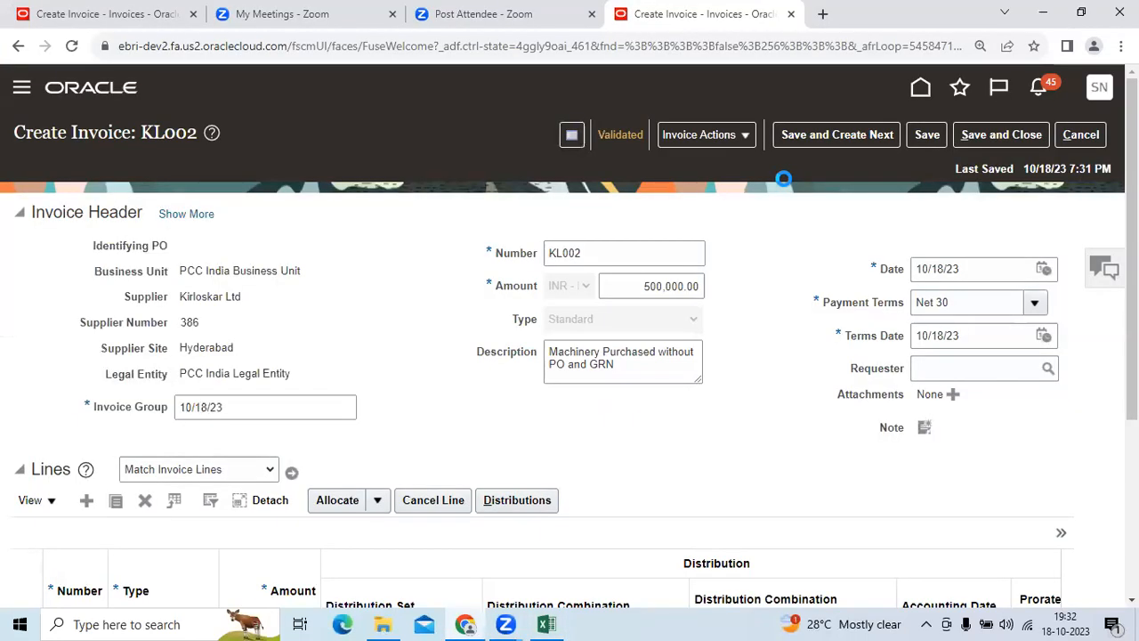
{"action": "key", "text": "alt+Tab"}
{"action": "key", "text": "alt+Tab"}
{"action": "key", "text": "Return"}
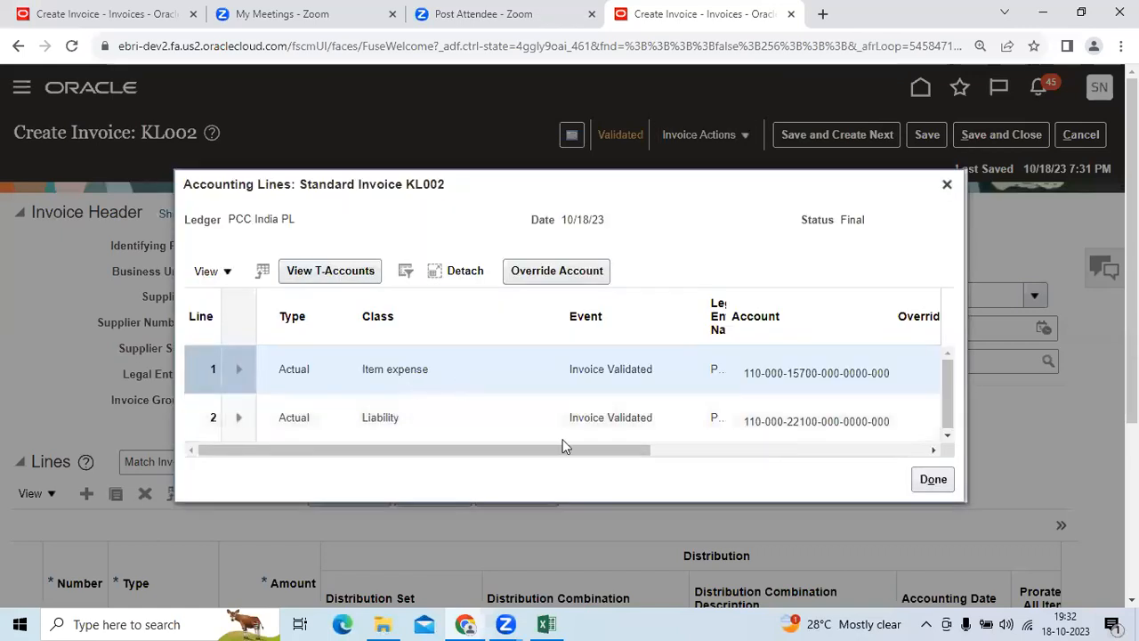
Step: Review the accounts and amounts in the KL002 accounting lines, then save and close the invoice
{"action": "left_click_drag", "start_coordinate": [571, 450], "coordinate": [745, 455]}
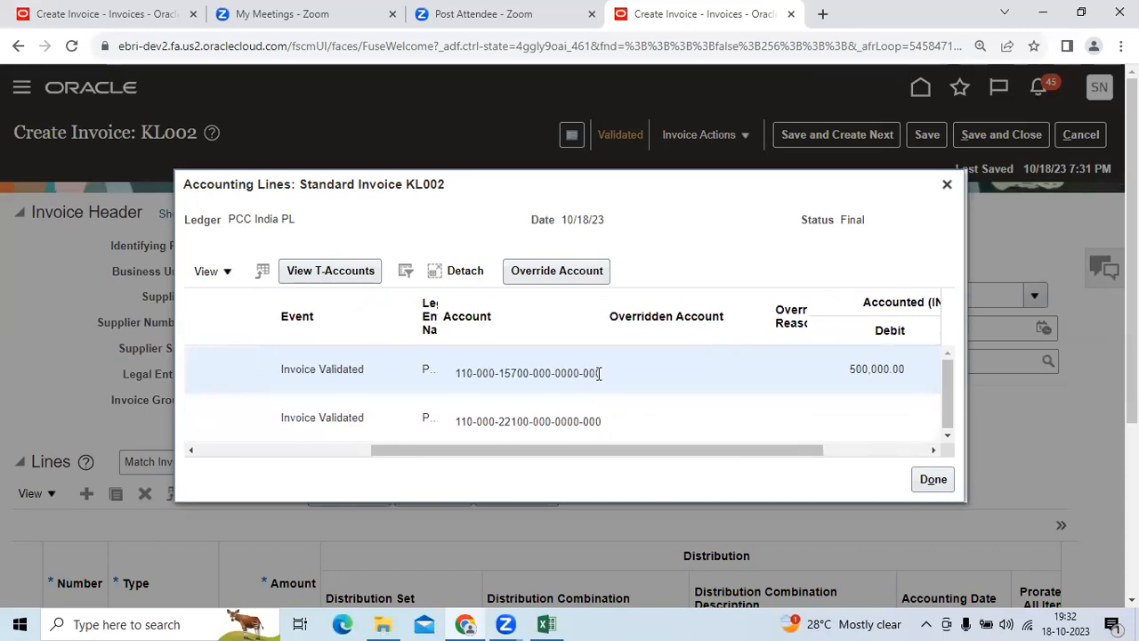
{"action": "left_click_drag", "start_coordinate": [587, 453], "coordinate": [442, 468]}
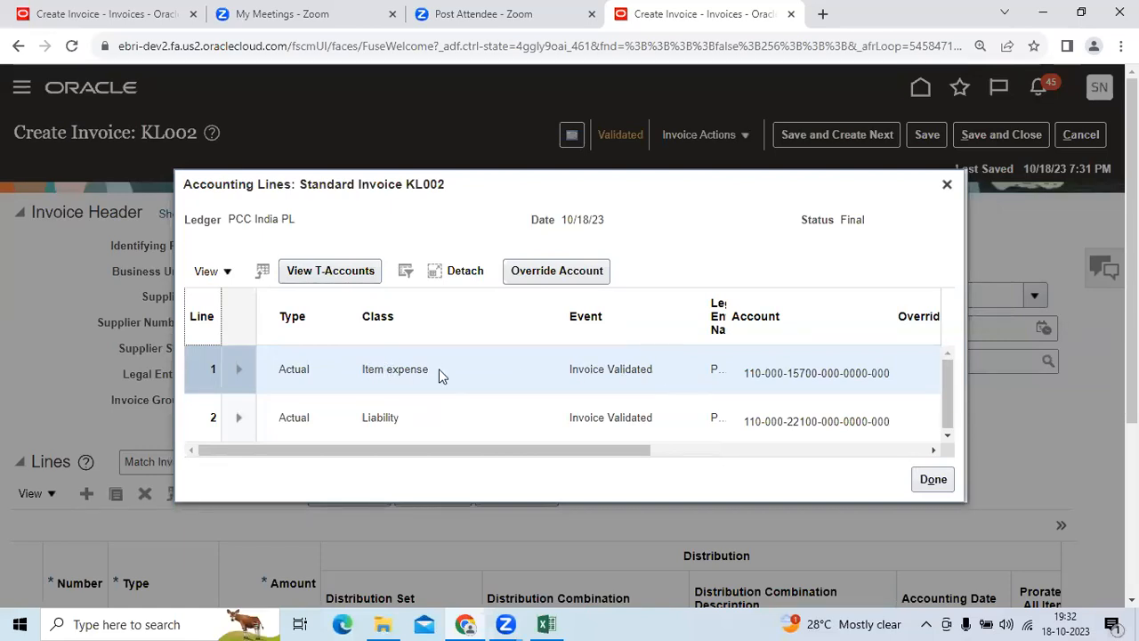
{"action": "left_click", "coordinate": [946, 185]}
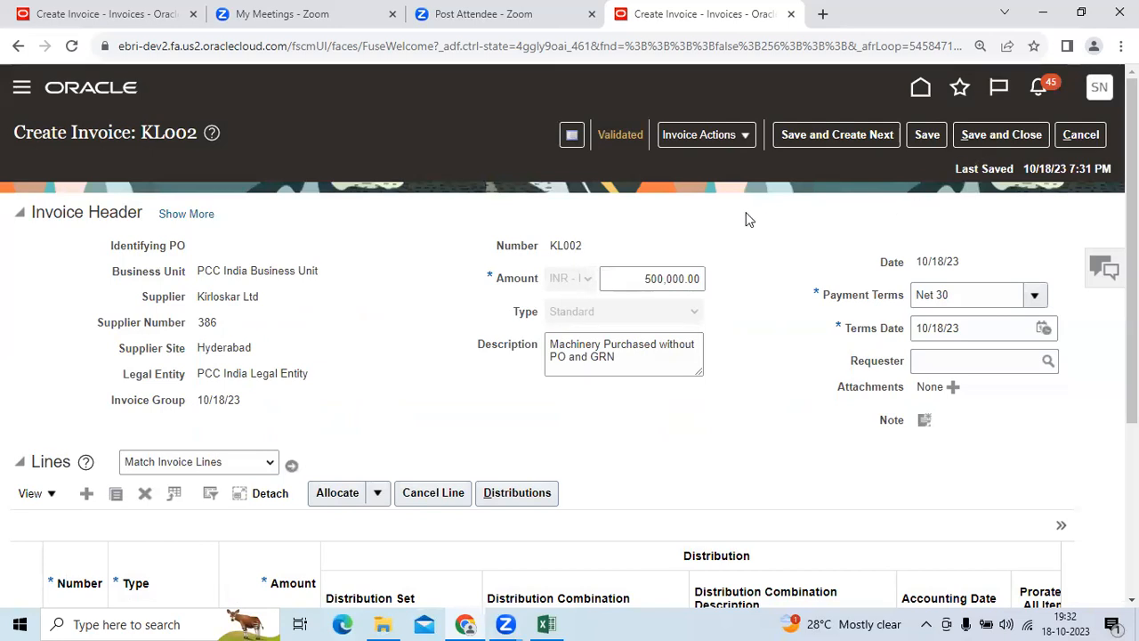
{"action": "left_click", "coordinate": [992, 134]}
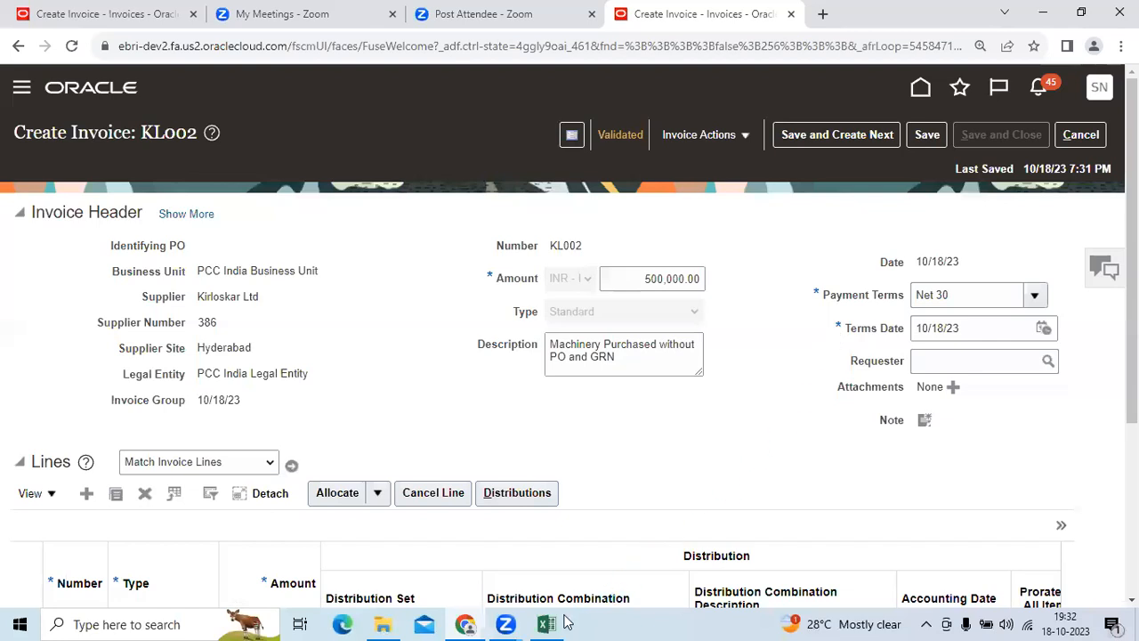
Step: Switch to sheet FA5 in Excel and enter "Asset Clearing Debit" in A28 and "Vendor Liability credit" in A29
{"action": "left_click", "coordinate": [546, 623]}
{"action": "left_click", "coordinate": [252, 435]}
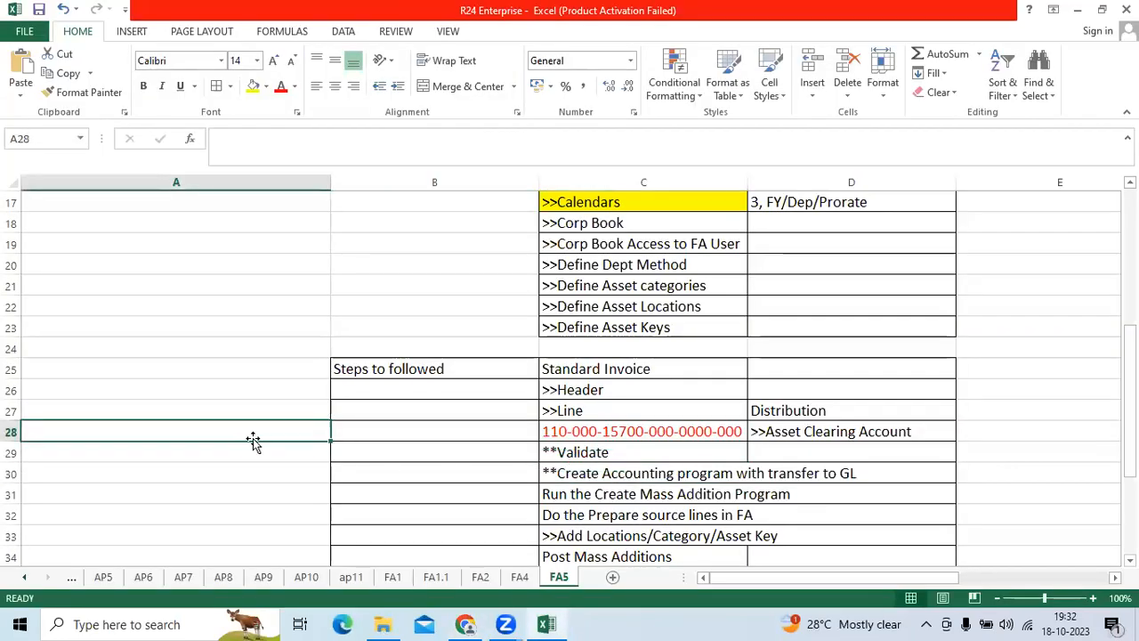
{"action": "type", "text": "Asset"}
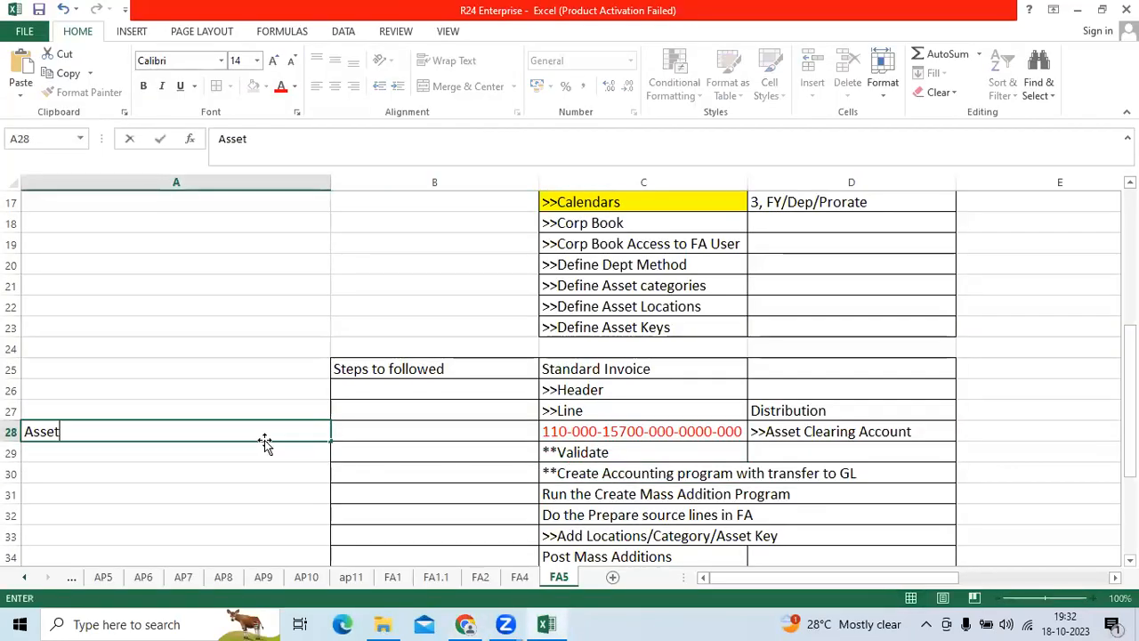
{"action": "type", "text": " Clearing Debit"}
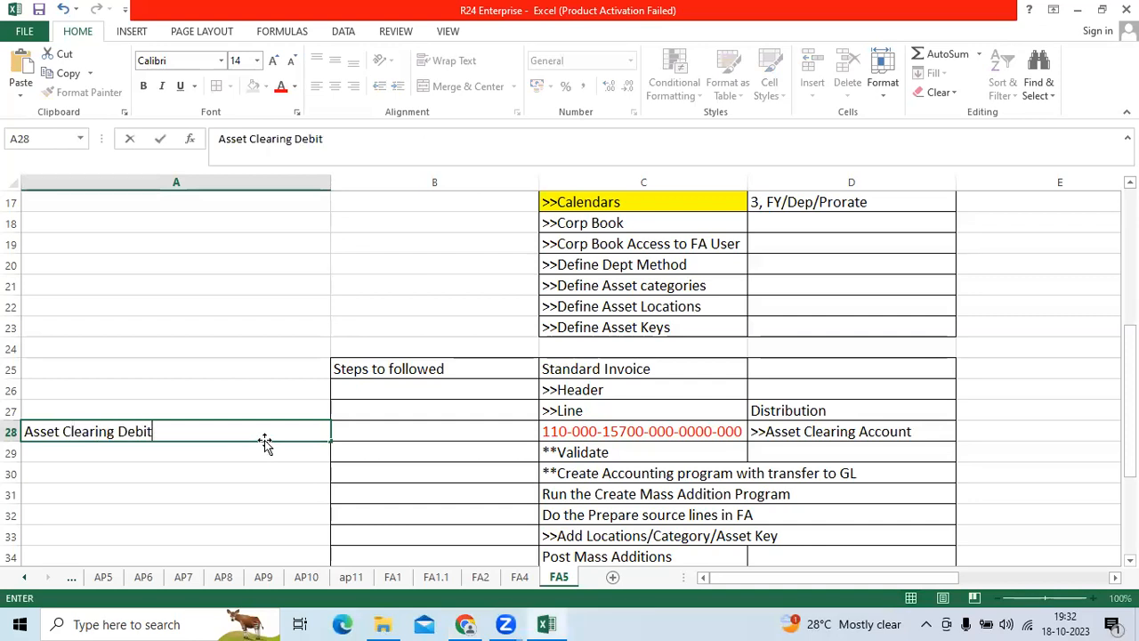
{"action": "key", "text": "Return"}
{"action": "type", "text": "V"}
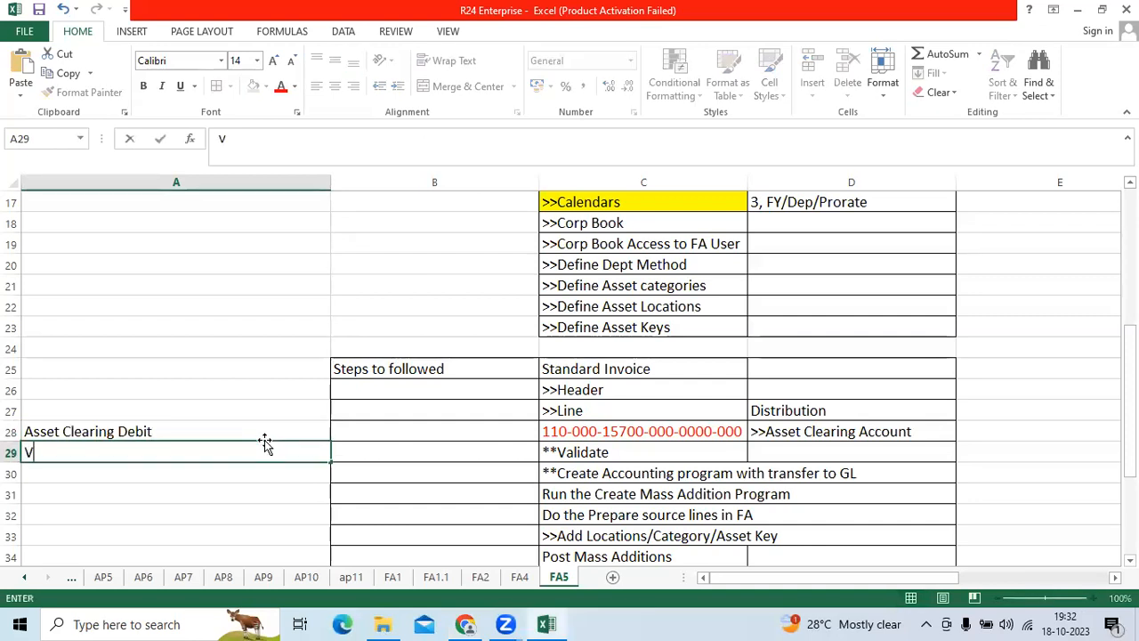
{"action": "type", "text": "endor Liabilit"}
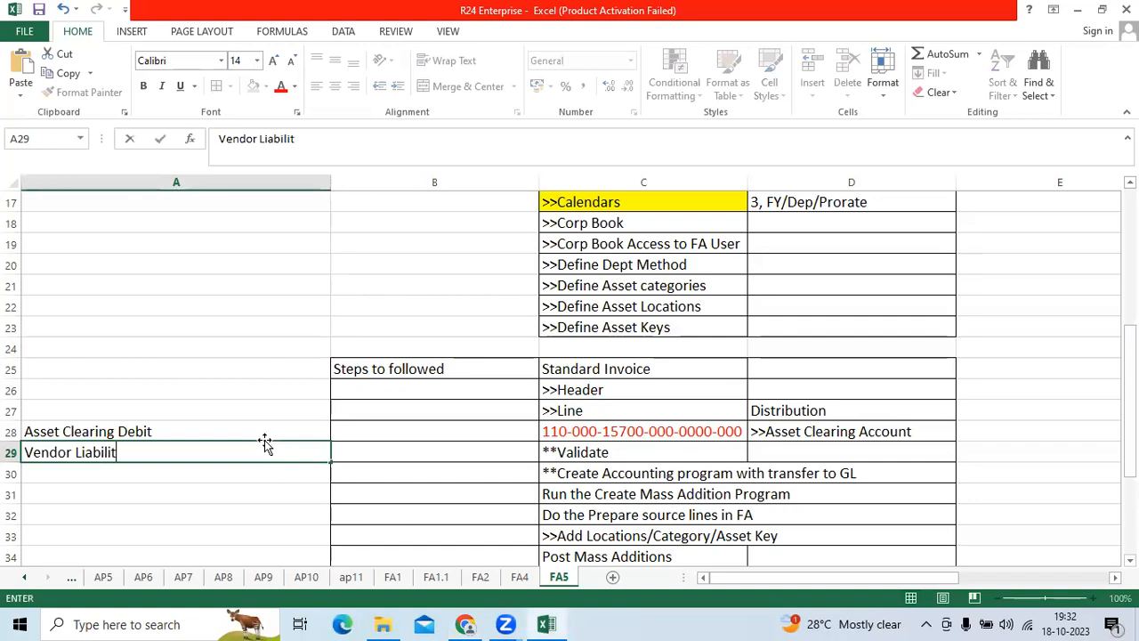
{"action": "type", "text": "y credit"}
{"action": "key", "text": "ctrl+Return"}
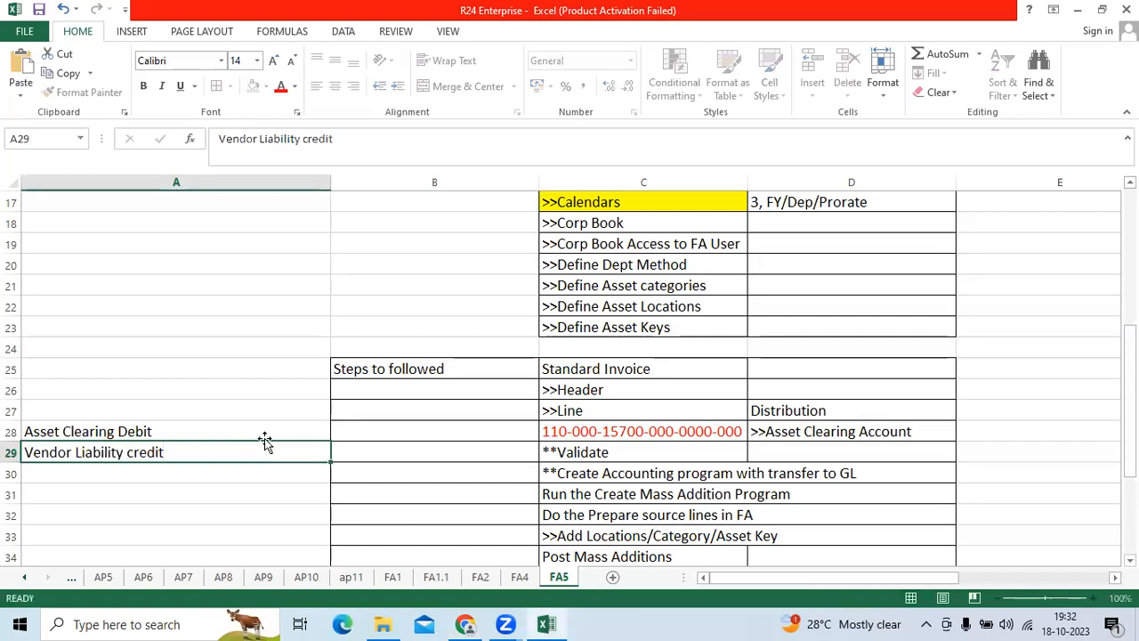
Step: Switch back to Oracle Fusion in Chrome, refresh the recent invoices list and select invoice KL002
{"action": "key", "text": "alt+Tab"}
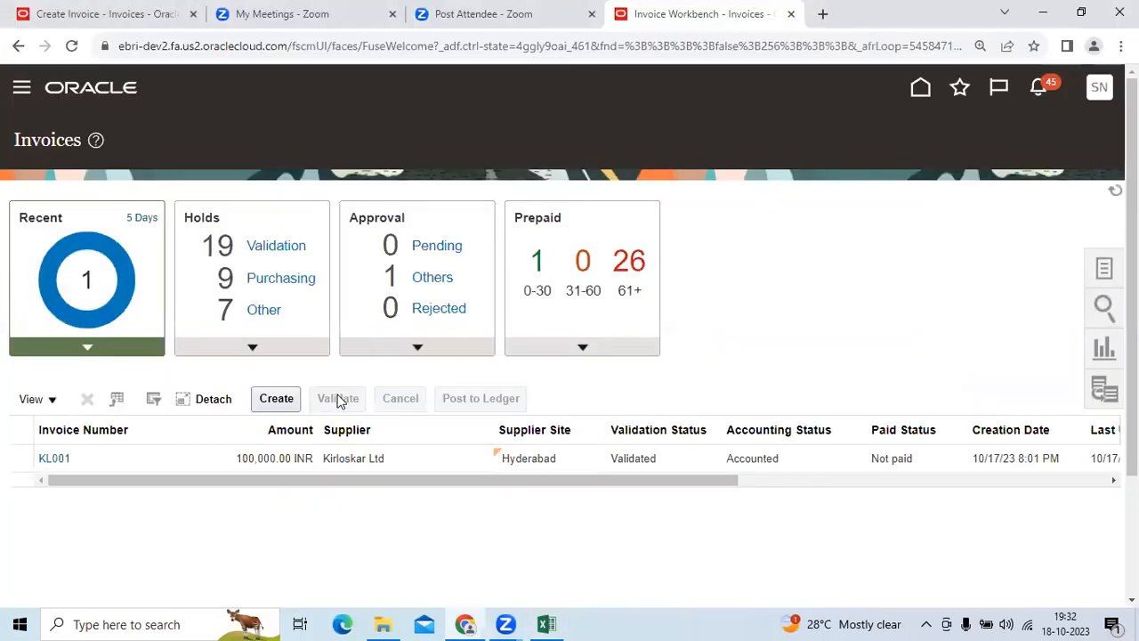
{"action": "left_click", "coordinate": [127, 276]}
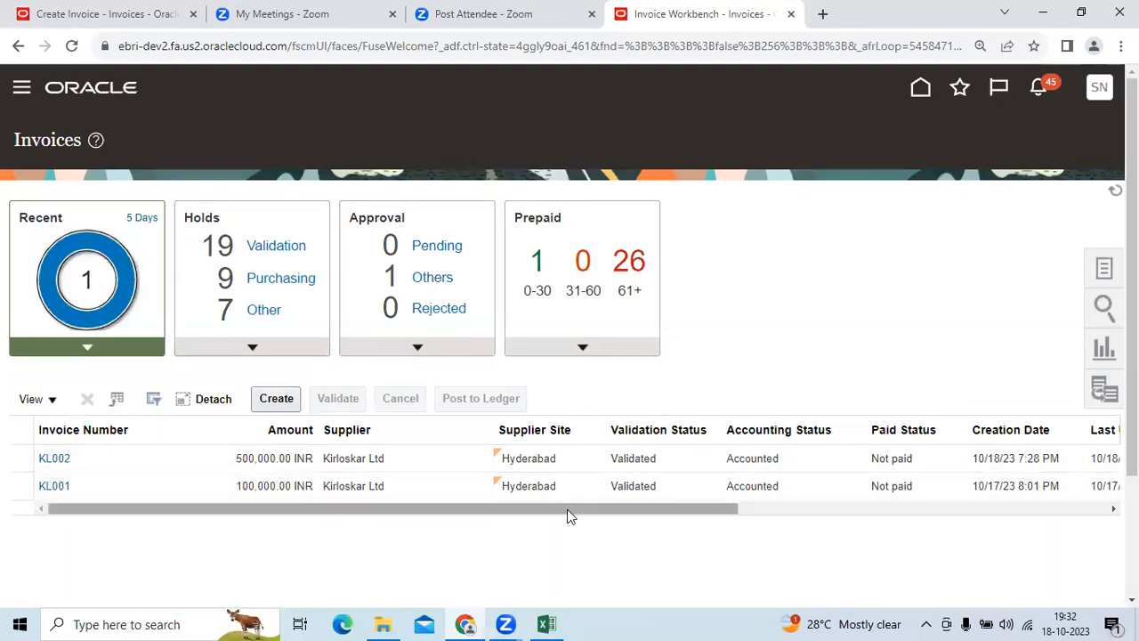
{"action": "left_click_drag", "start_coordinate": [730, 509], "coordinate": [445, 534]}
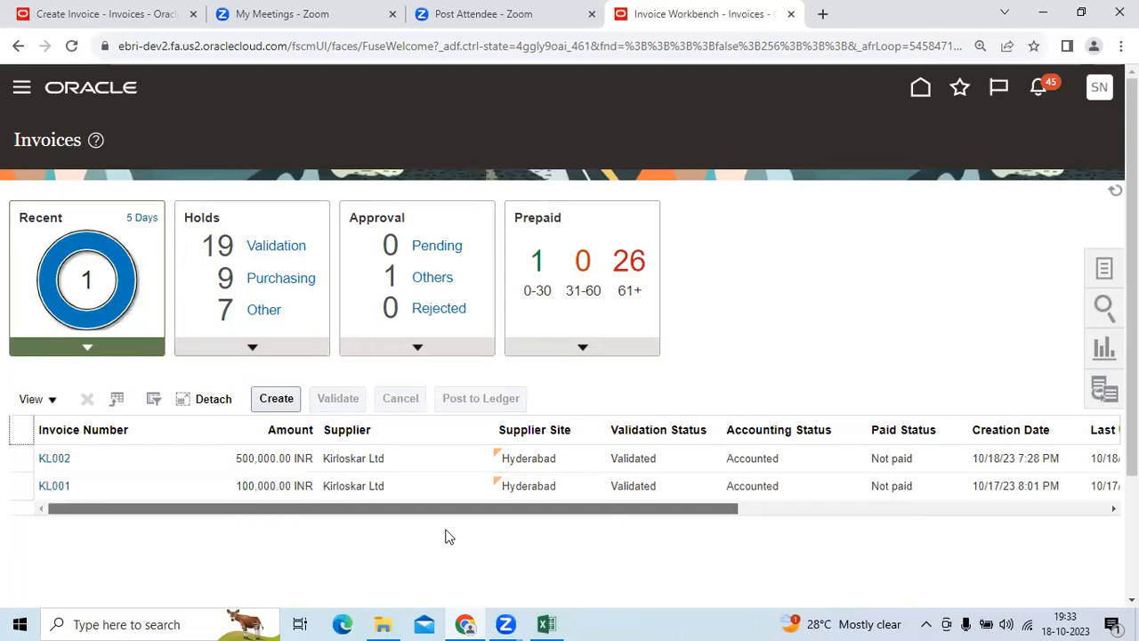
{"action": "left_click", "coordinate": [434, 461]}
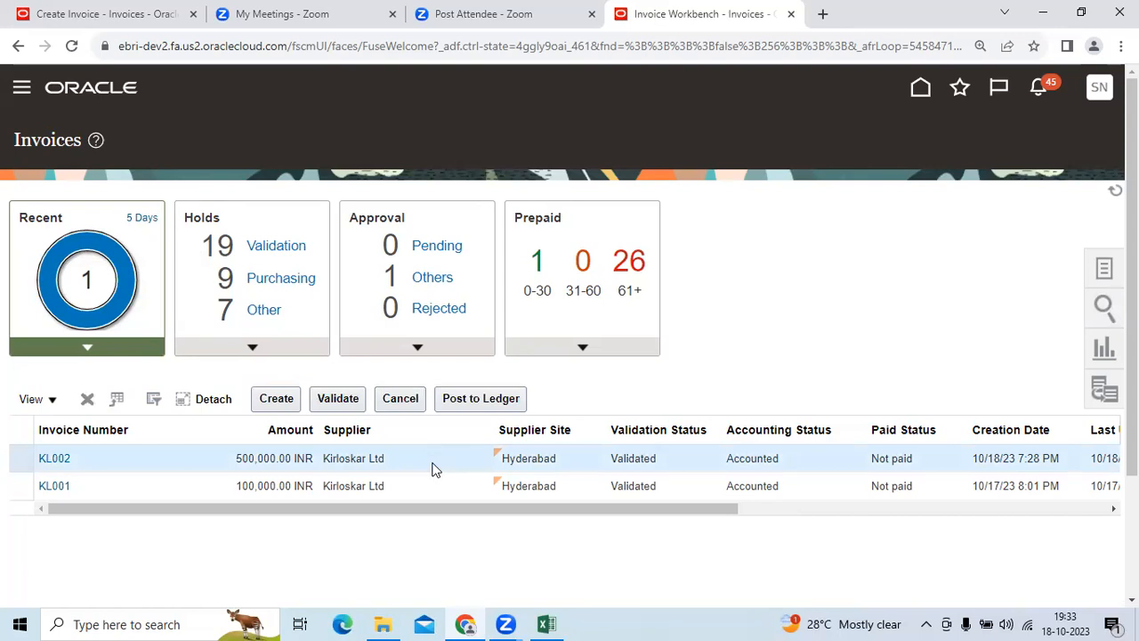
{"action": "left_click_drag", "start_coordinate": [459, 514], "coordinate": [389, 516]}
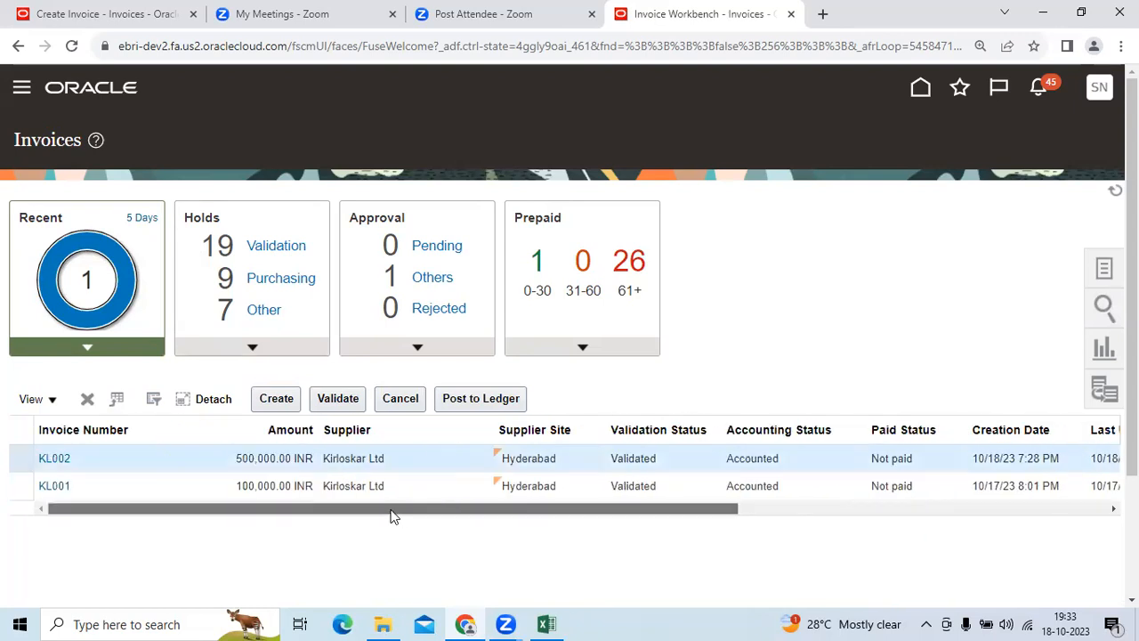
Step: Open invoice KL002, check its record details and validation and accounting status summary, then save and close it
{"action": "left_click", "coordinate": [45, 460]}
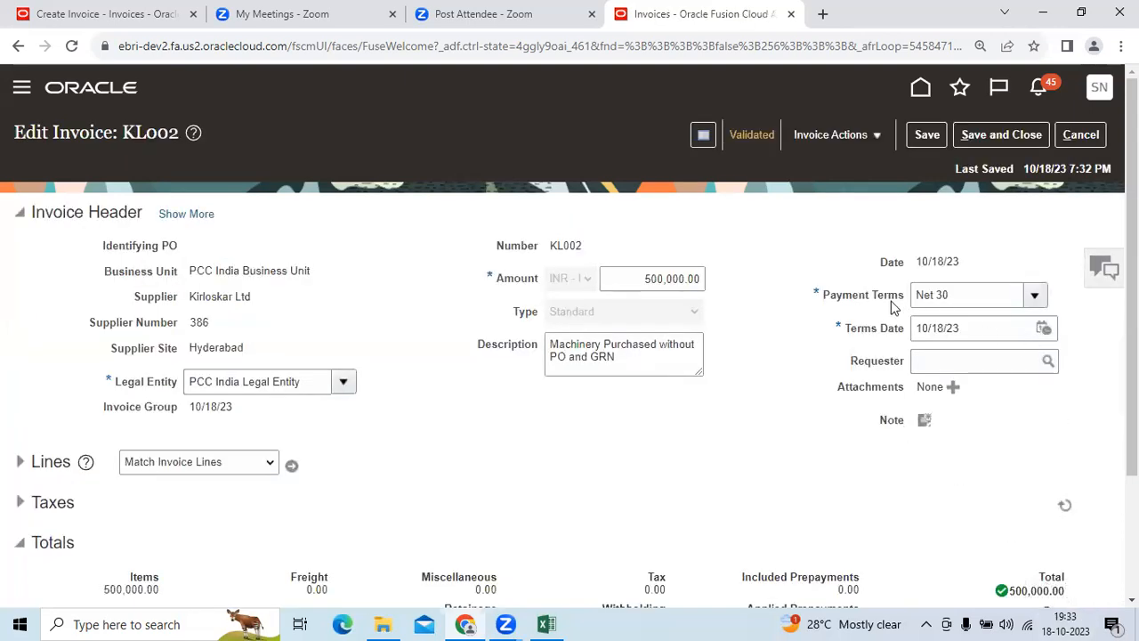
{"action": "left_click", "coordinate": [1003, 135]}
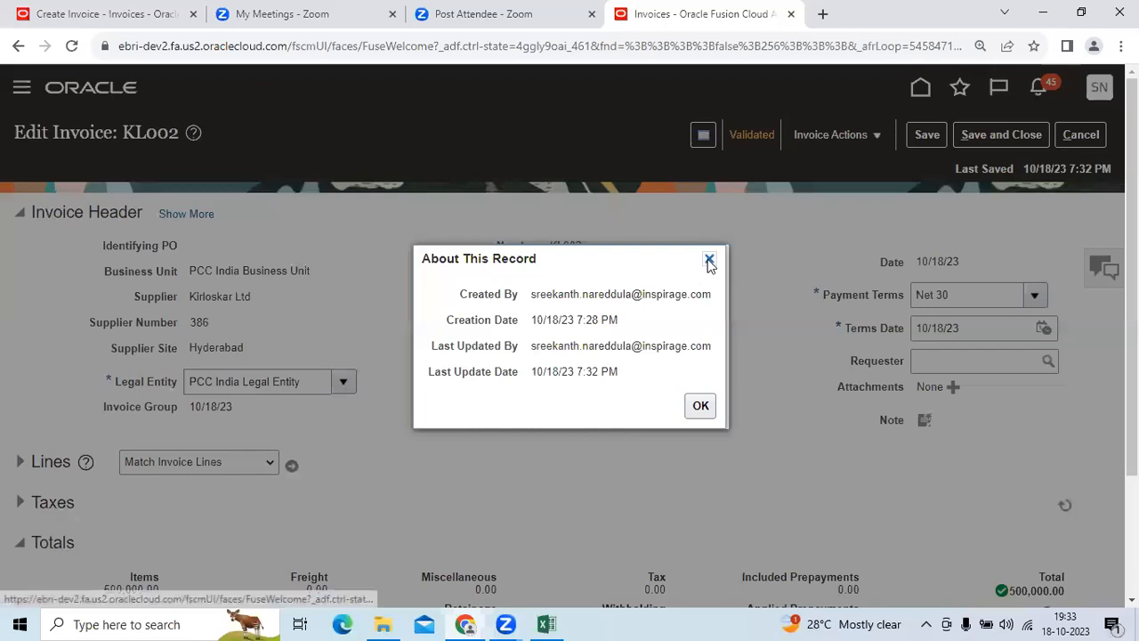
{"action": "left_click", "coordinate": [710, 259]}
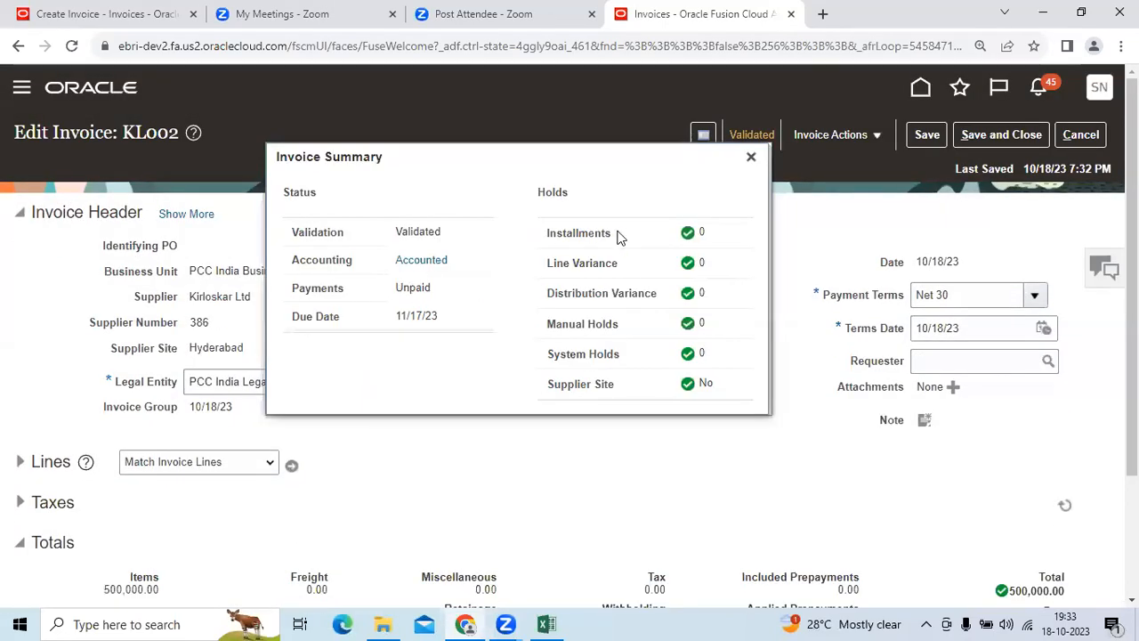
{"action": "left_click", "coordinate": [751, 158]}
{"action": "left_click", "coordinate": [1002, 135]}
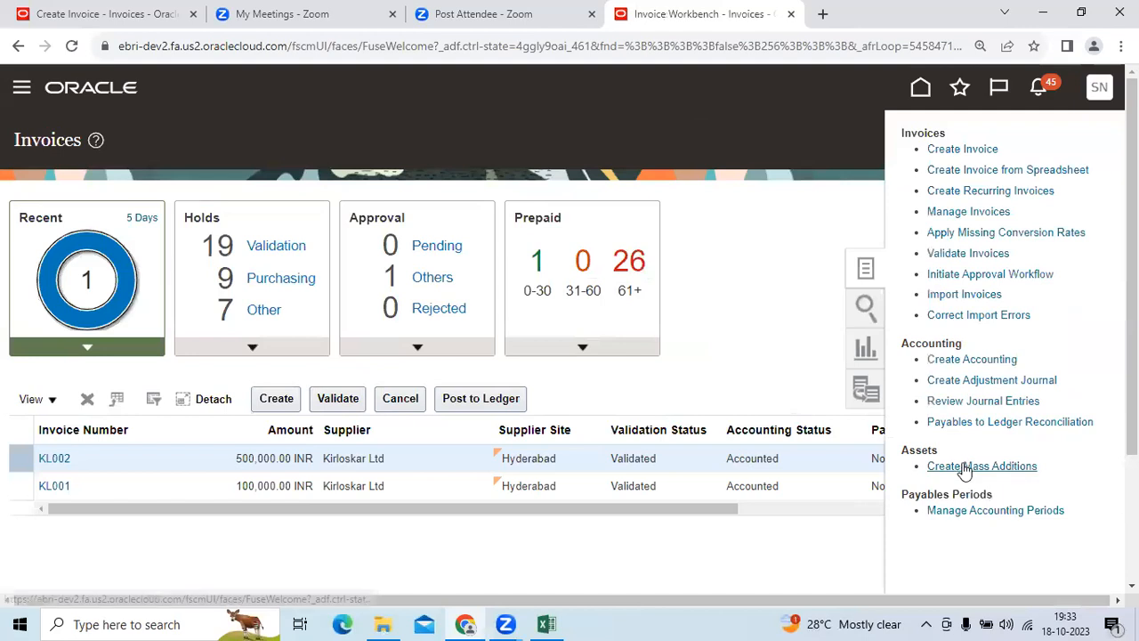
Step: Submit the Create Mass Additions process with accounting date 10/18/23 and asset book PCC INDIA CORP BOOK, then leave the request page
{"action": "left_click", "coordinate": [964, 466]}
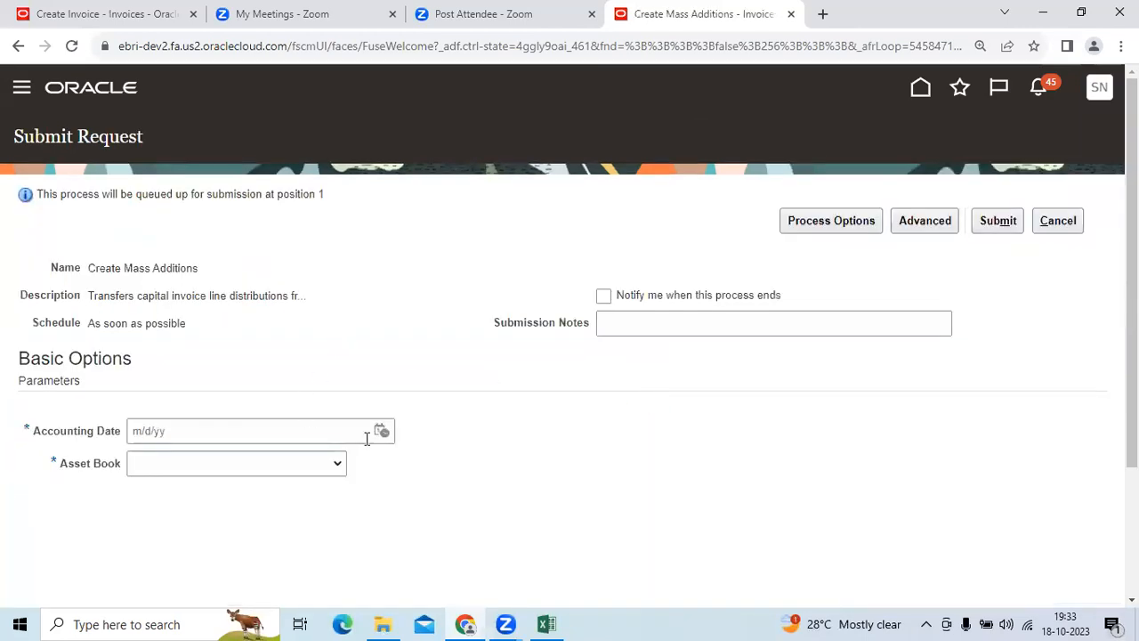
{"action": "left_click", "coordinate": [386, 431]}
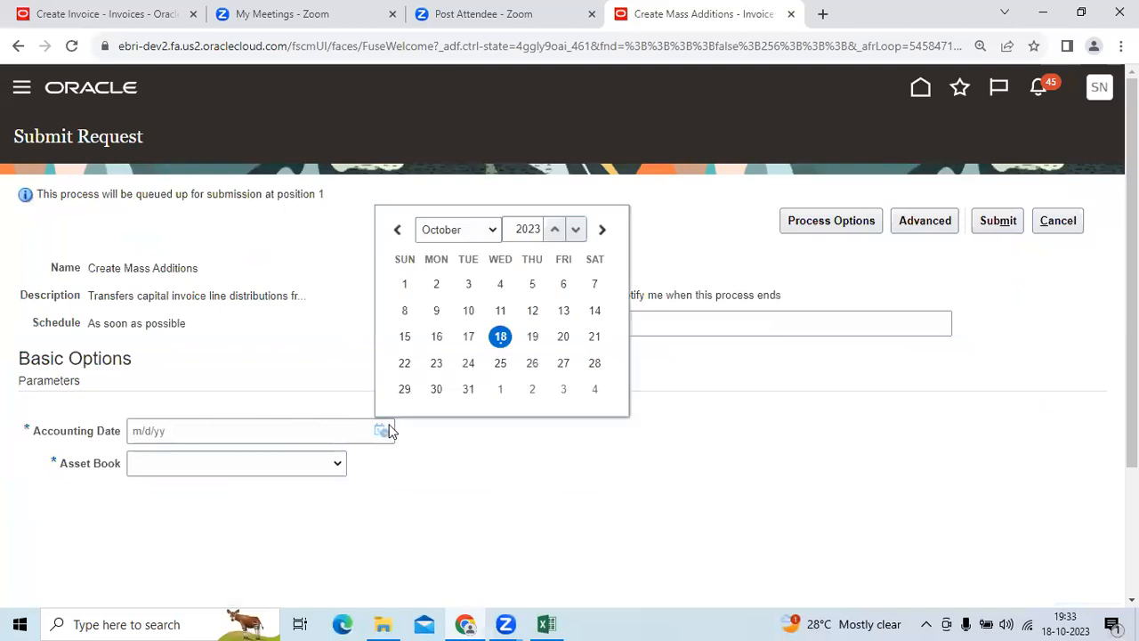
{"action": "left_click", "coordinate": [501, 337]}
{"action": "left_click", "coordinate": [267, 464]}
{"action": "scroll", "coordinate": [261, 418], "scroll_direction": "down", "scroll_amount": 6}
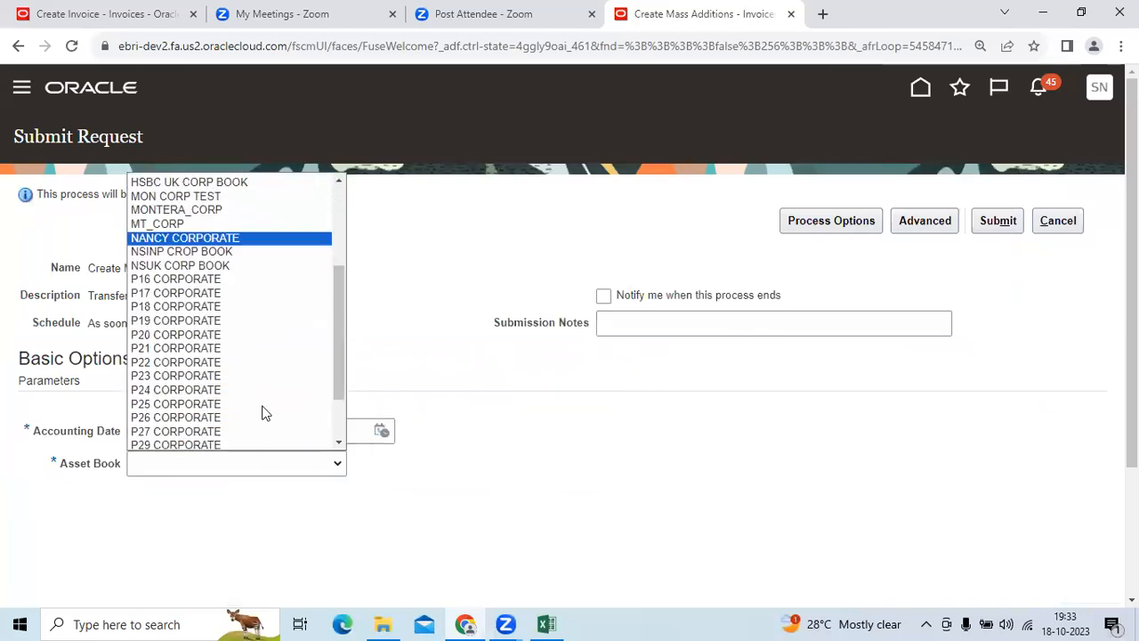
{"action": "left_click", "coordinate": [258, 414]}
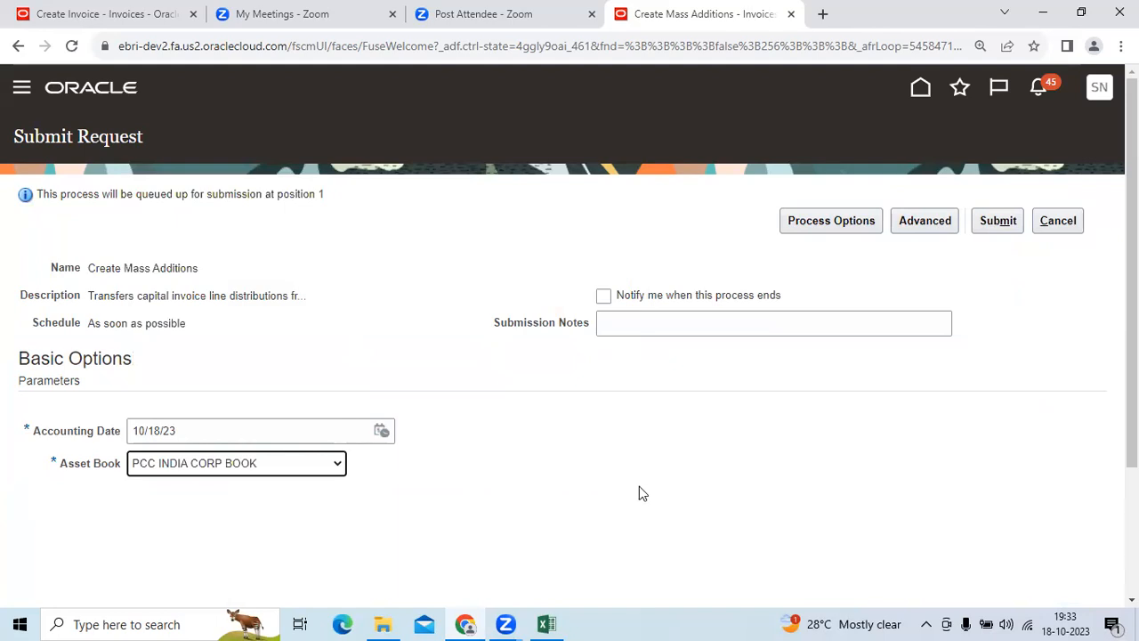
{"action": "left_click", "coordinate": [998, 222]}
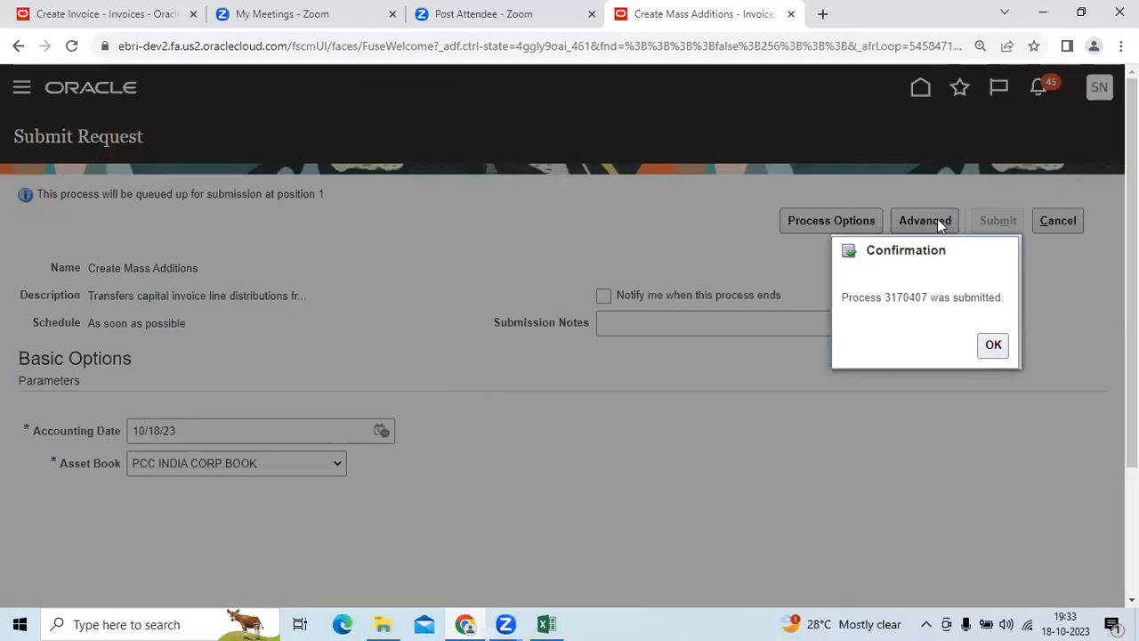
{"action": "left_click", "coordinate": [993, 345]}
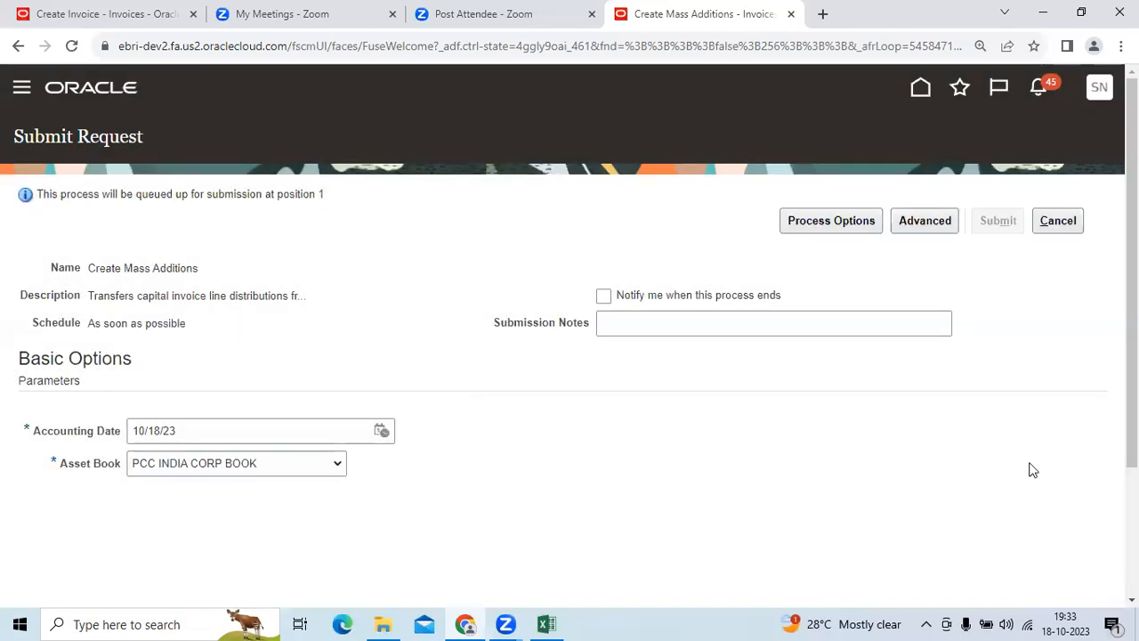
{"action": "left_click", "coordinate": [1074, 224]}
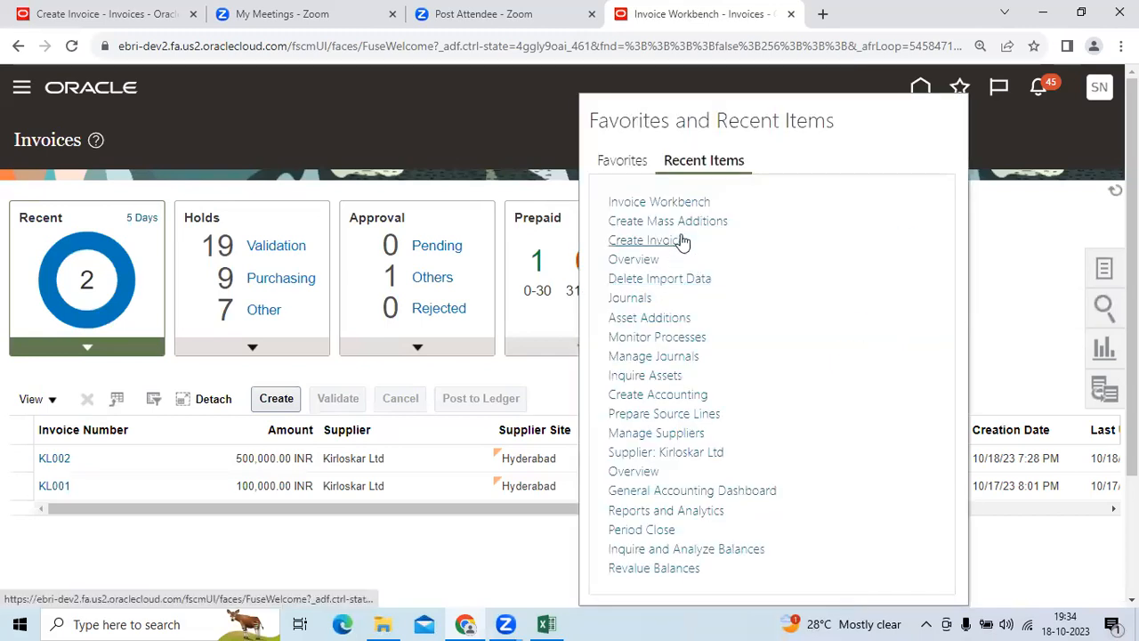
Step: Open the scheduled processes overview, begin scheduling a new job and search the process names for "%Mass%Addit%"
{"action": "left_click", "coordinate": [681, 344]}
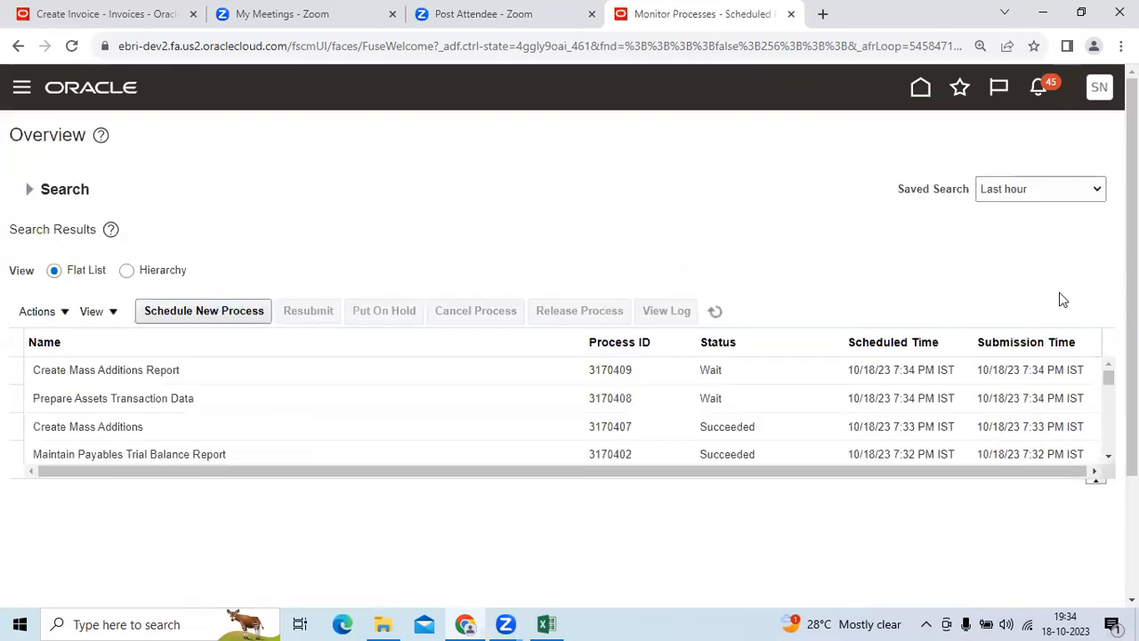
{"action": "left_click", "coordinate": [237, 310]}
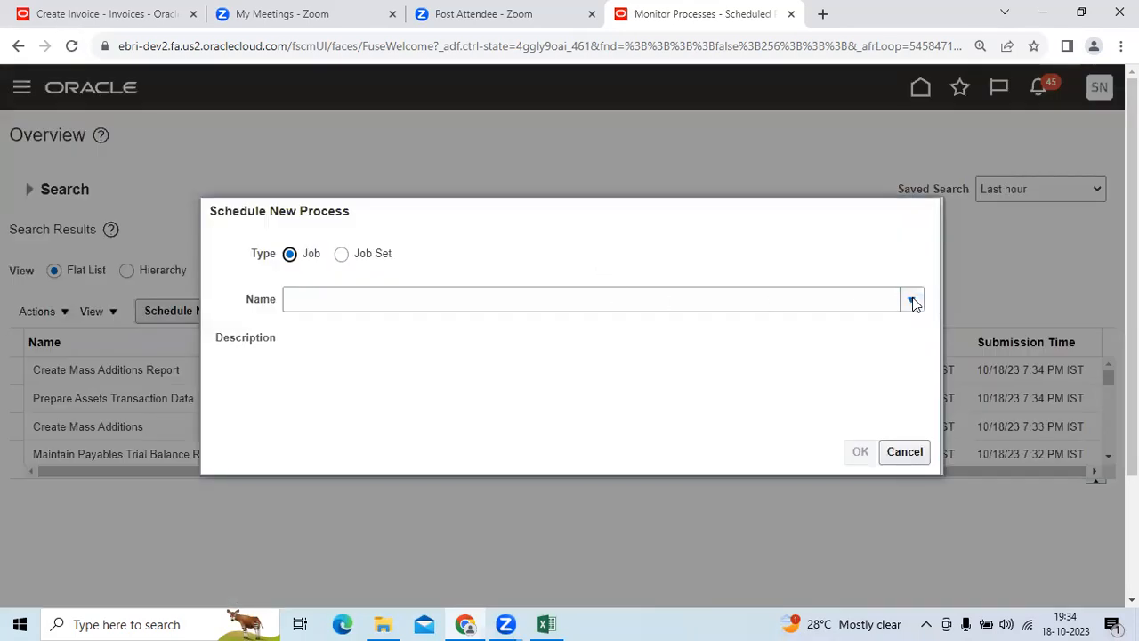
{"action": "left_click", "coordinate": [911, 301]}
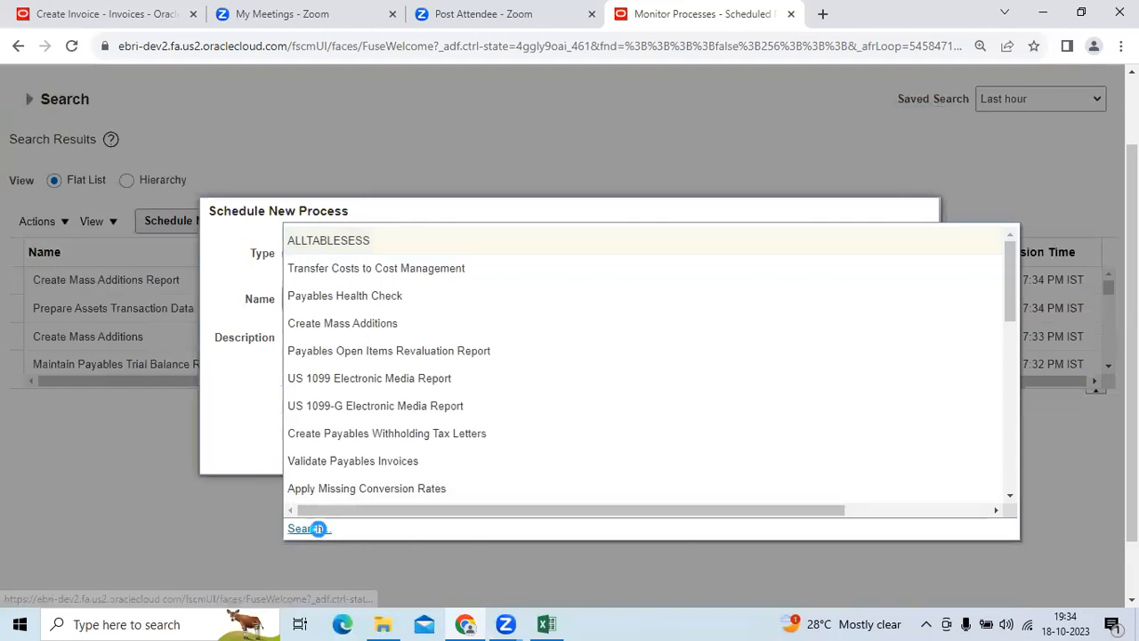
{"action": "left_click", "coordinate": [318, 528]}
{"action": "left_click", "coordinate": [471, 307]}
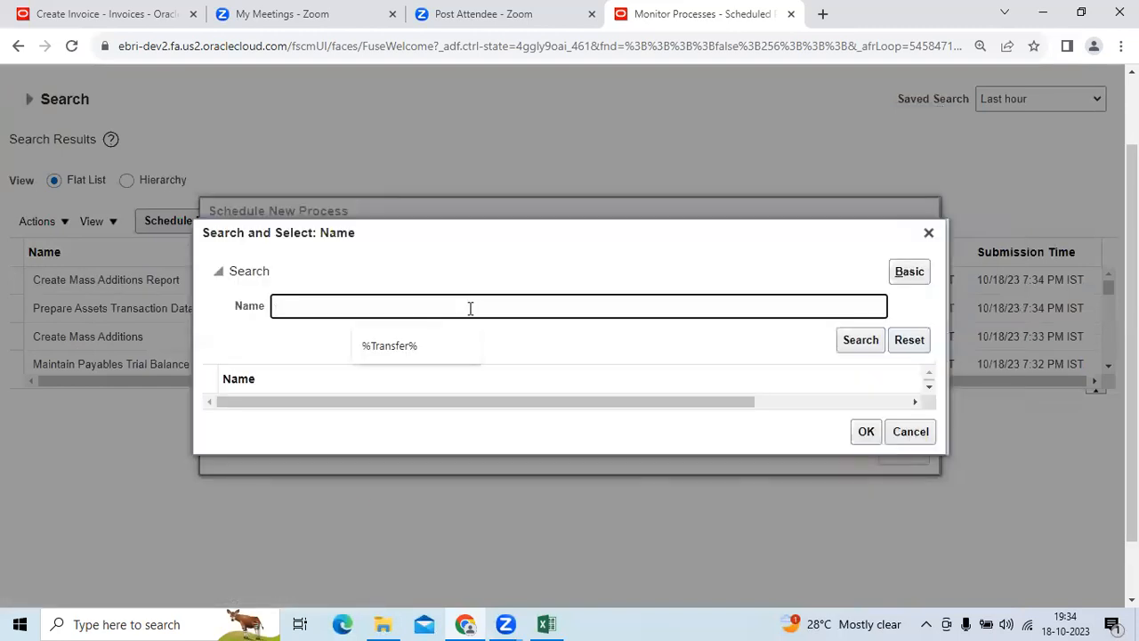
{"action": "type", "text": "%Mass%Addit%"}
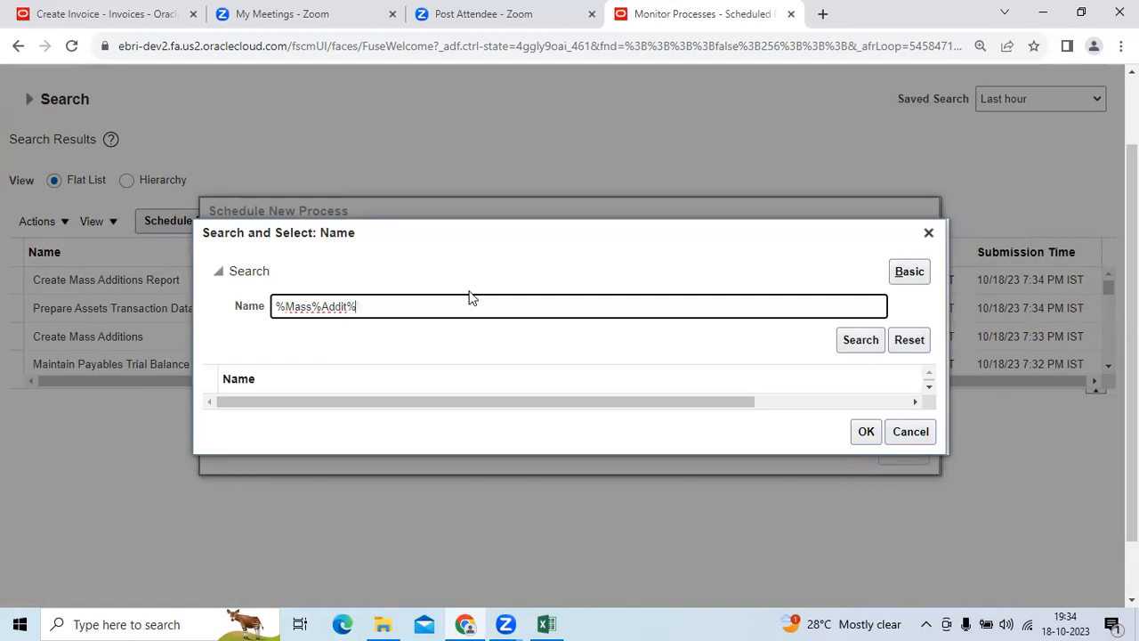
{"action": "key", "text": "Return"}
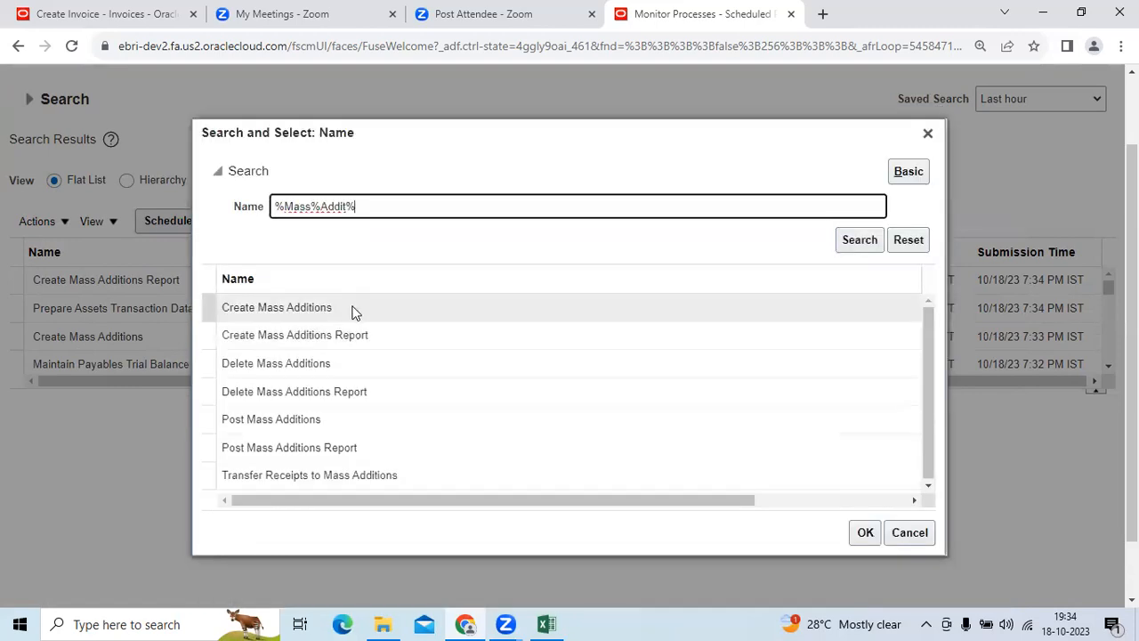
Step: Choose the Create Mass Additions process, review its description and required parameters, and close the request without submitting it
{"action": "left_click", "coordinate": [353, 311]}
{"action": "left_click", "coordinate": [862, 534]}
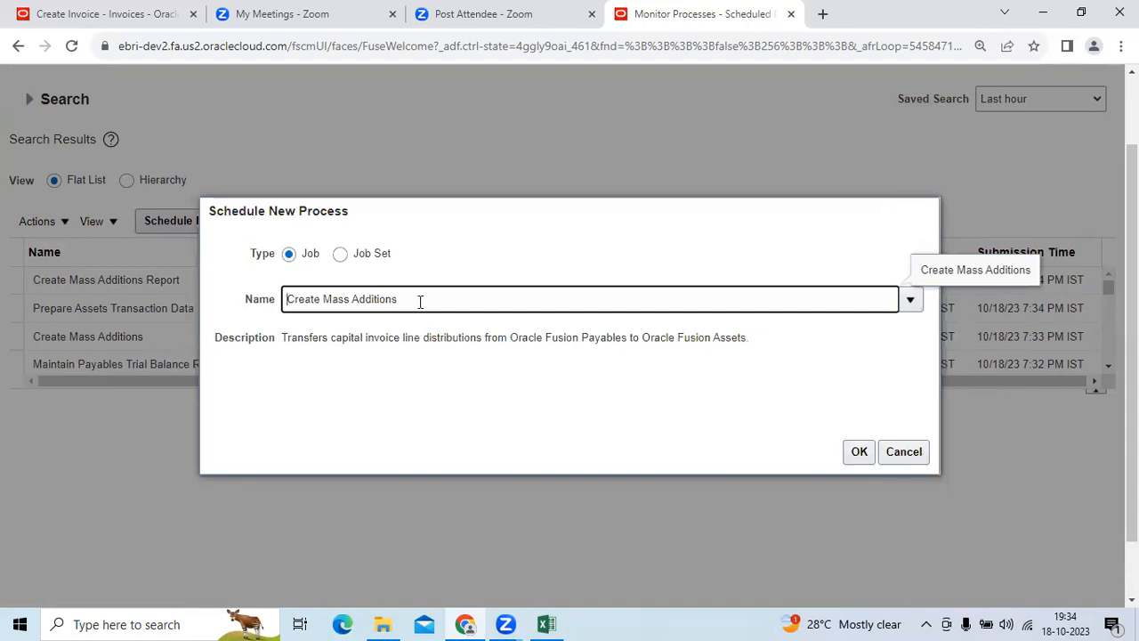
{"action": "left_click_drag", "start_coordinate": [396, 299], "coordinate": [269, 303]}
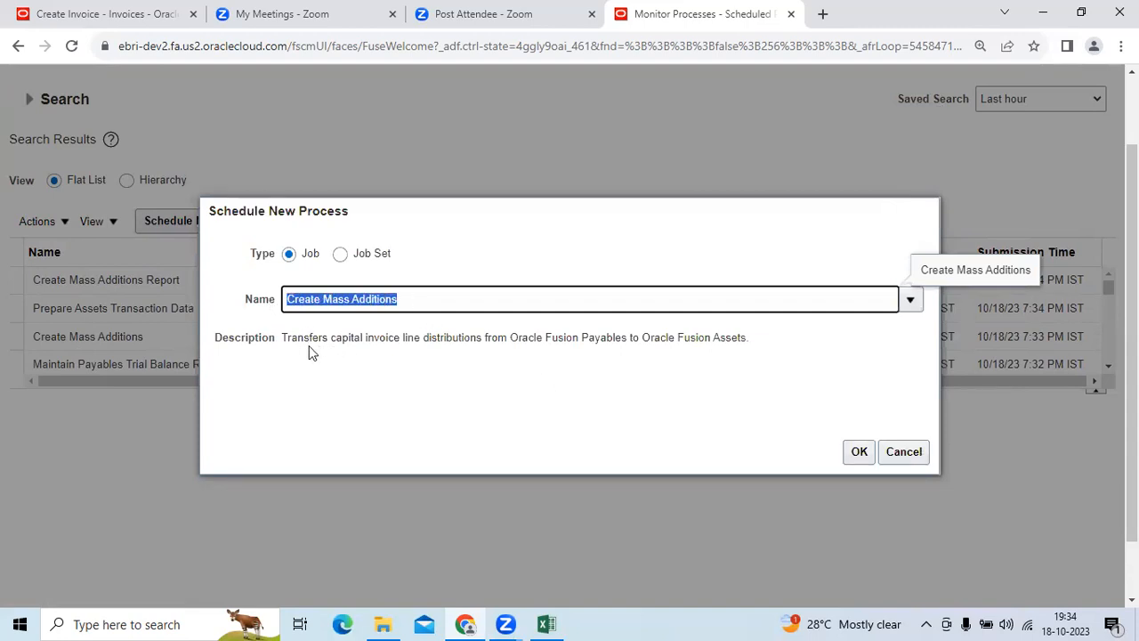
{"action": "left_click_drag", "start_coordinate": [286, 339], "coordinate": [764, 342]}
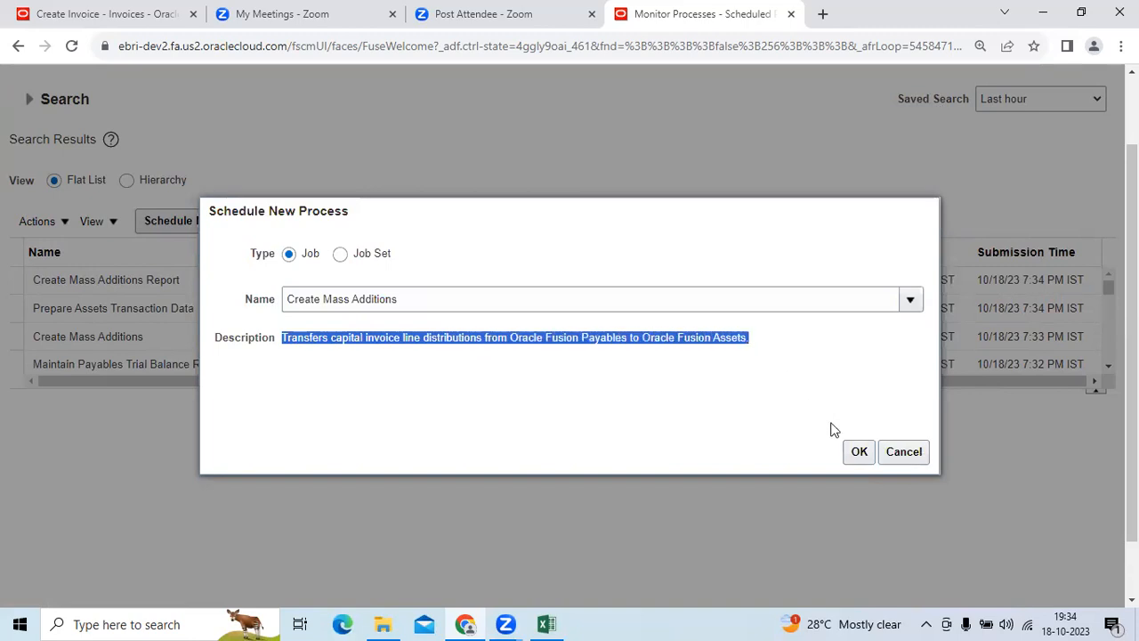
{"action": "left_click", "coordinate": [857, 460]}
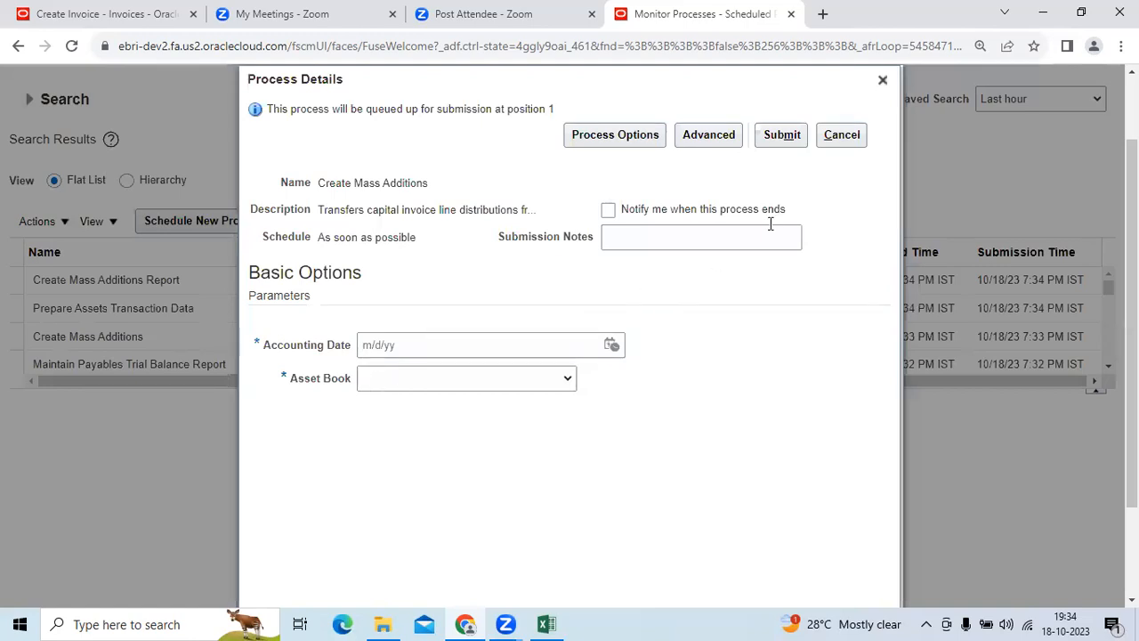
{"action": "left_click", "coordinate": [882, 80]}
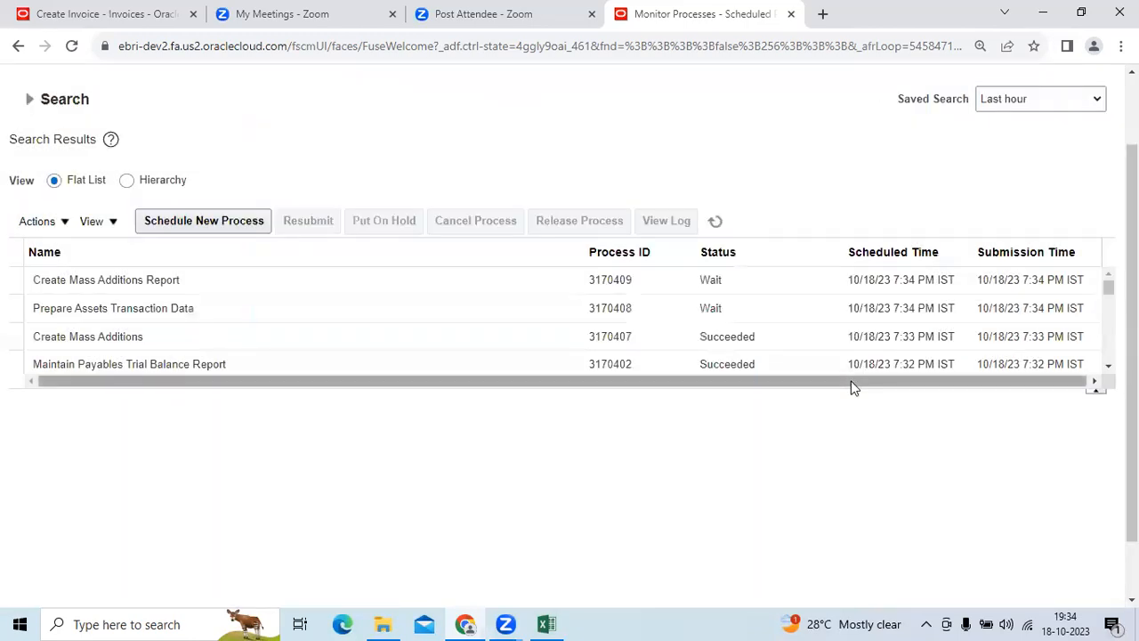
Step: Refresh the process list, select the Create Mass Additions Report process and view its output details
{"action": "left_click", "coordinate": [722, 228]}
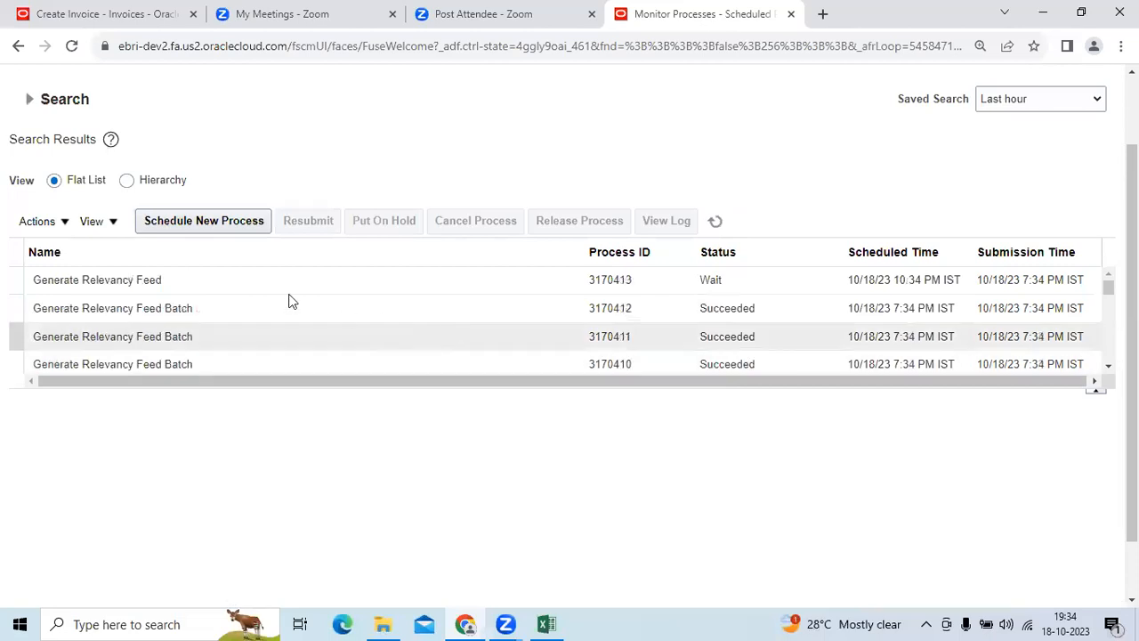
{"action": "left_click", "coordinate": [718, 228]}
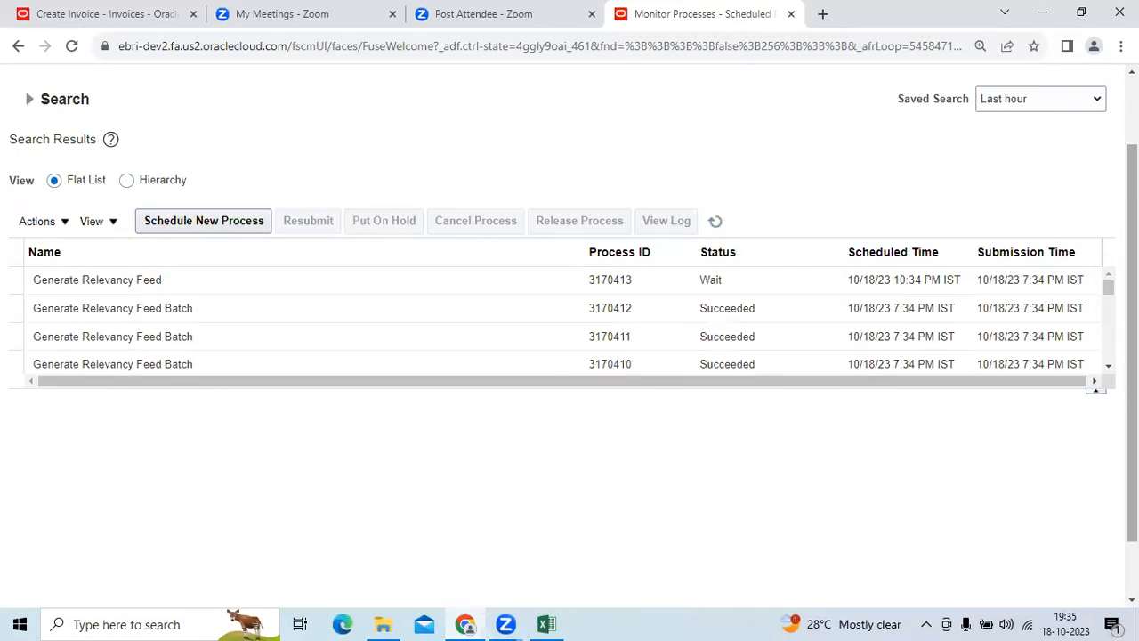
{"action": "left_click", "coordinate": [1107, 367]}
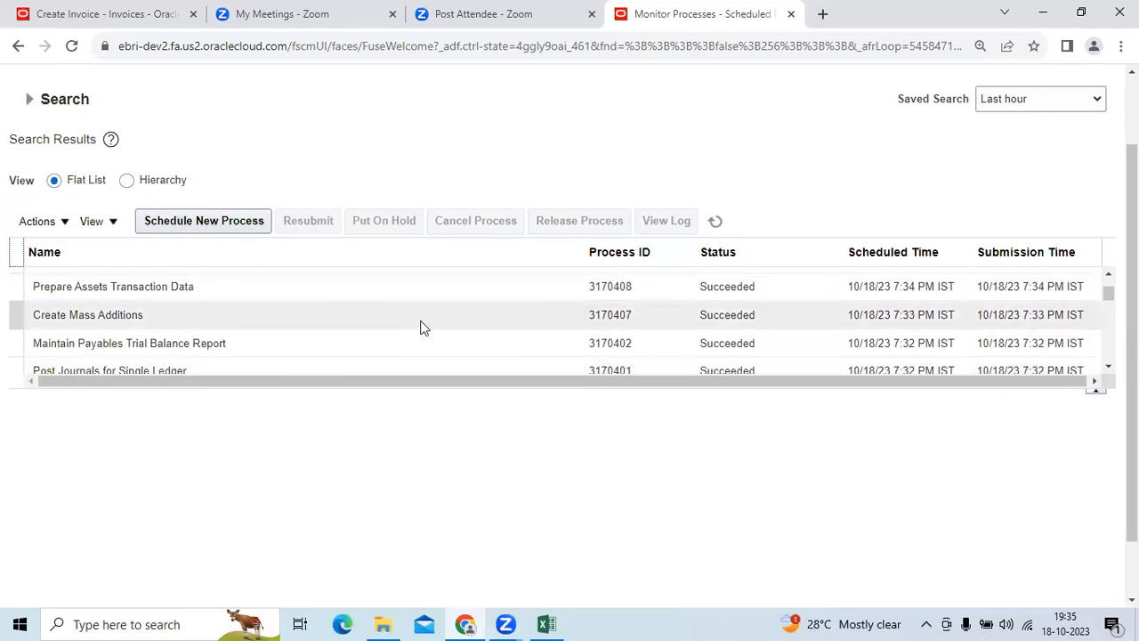
{"action": "left_click", "coordinate": [1108, 281]}
{"action": "left_click", "coordinate": [335, 291]}
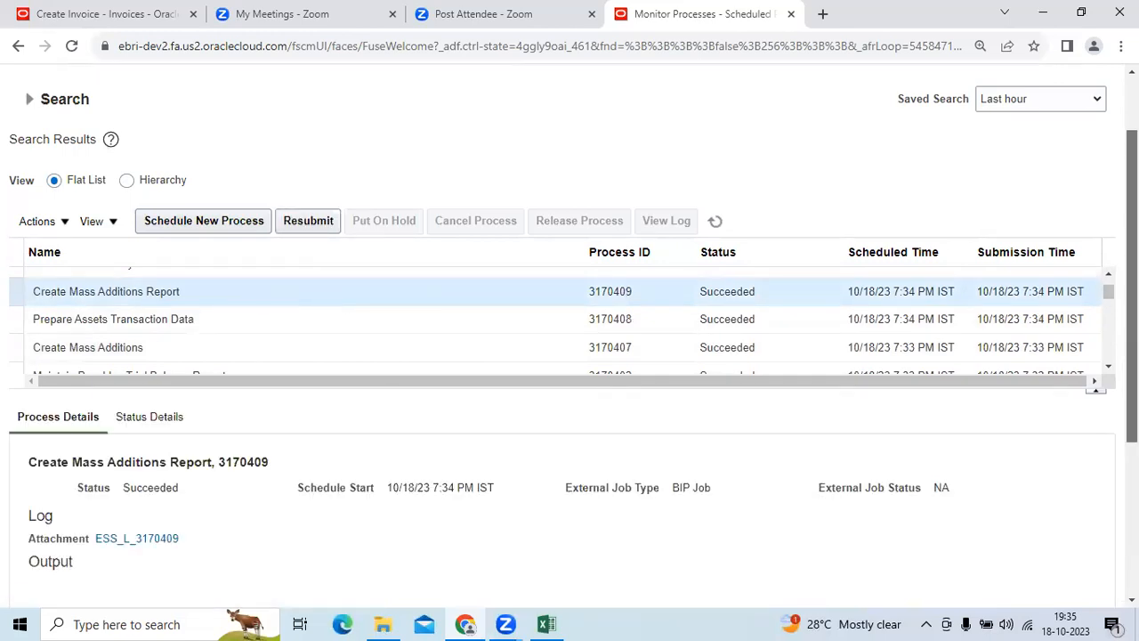
{"action": "scroll", "coordinate": [1131, 293], "scroll_direction": "down", "scroll_amount": 2}
{"action": "scroll", "coordinate": [767, 436], "scroll_direction": "down", "scroll_amount": 1}
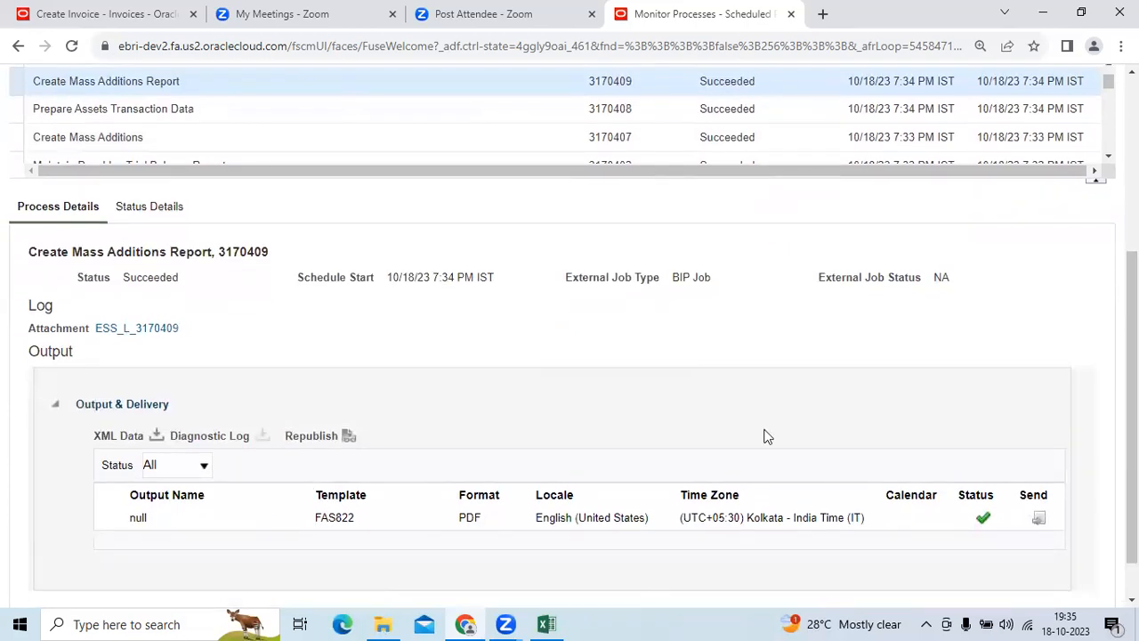
Step: Republish the Create Mass Additions Report output and export it as a PDF
{"action": "left_click", "coordinate": [348, 436]}
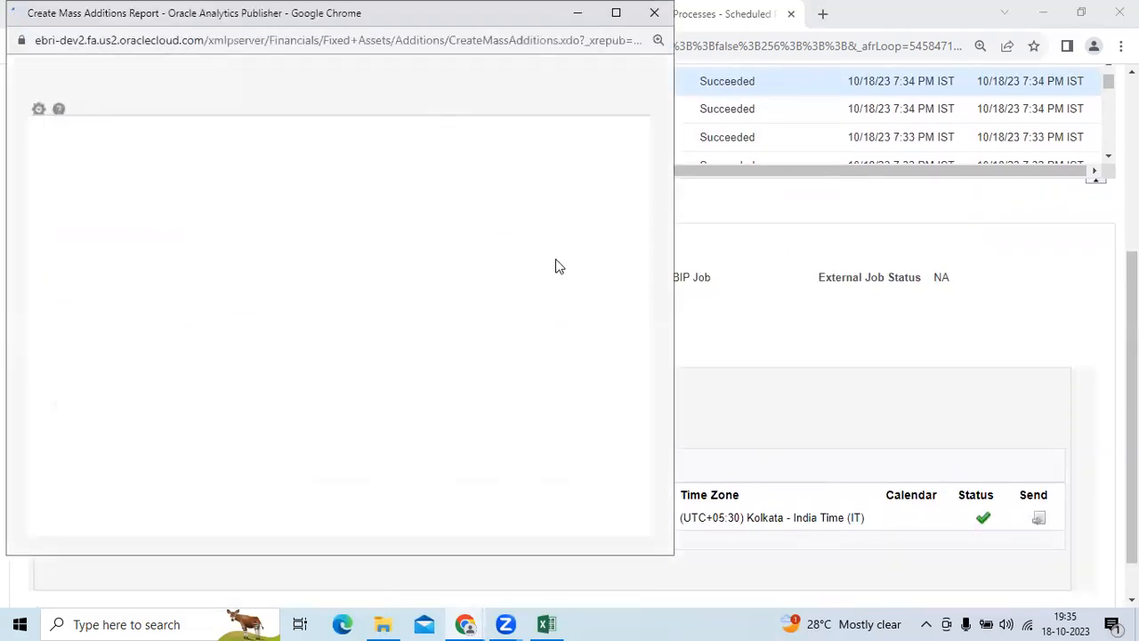
{"action": "left_click", "coordinate": [605, 121]}
{"action": "mouse_move", "coordinate": [587, 144]}
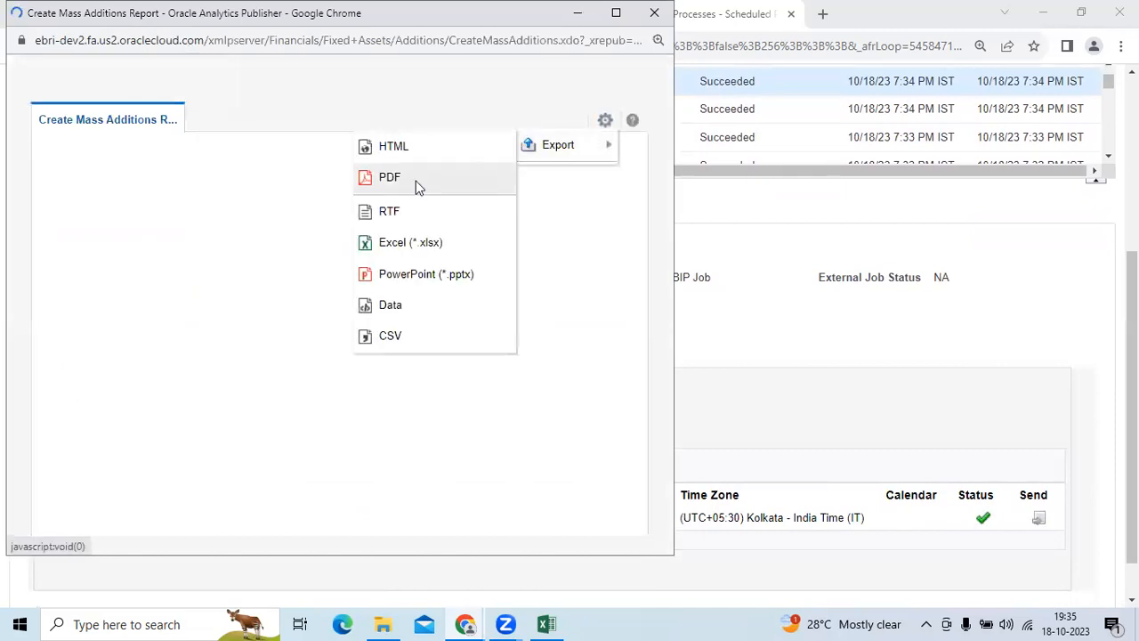
{"action": "left_click", "coordinate": [415, 181]}
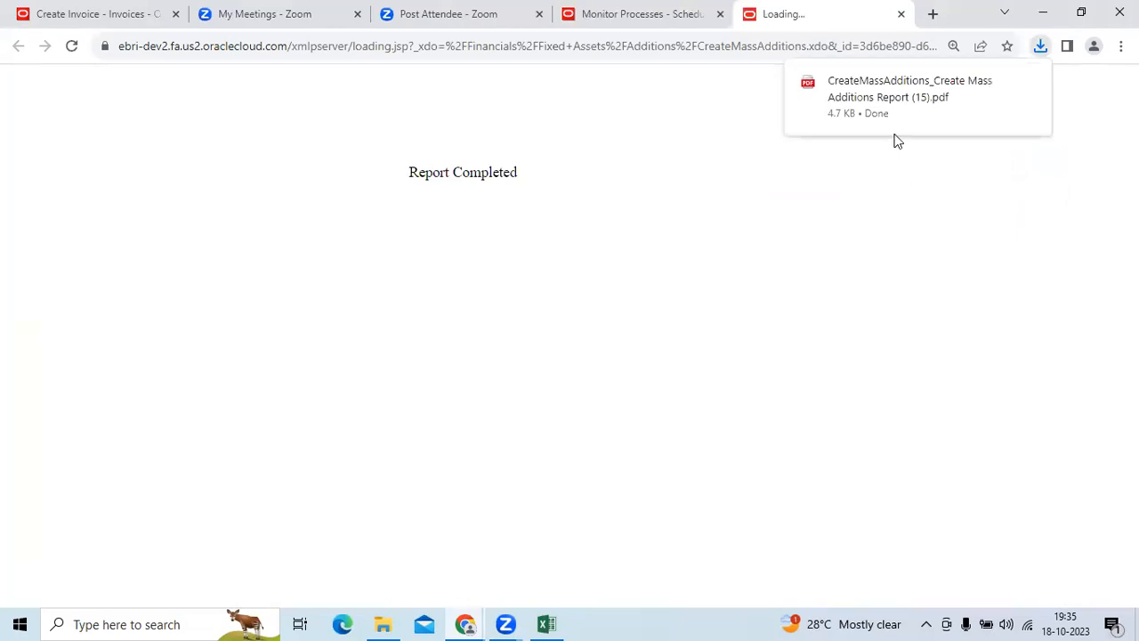
Step: Open the downloaded Create Mass Additions Report and examine page 2's company, asset account, department, supplier and invoice details
{"action": "left_click", "coordinate": [902, 105]}
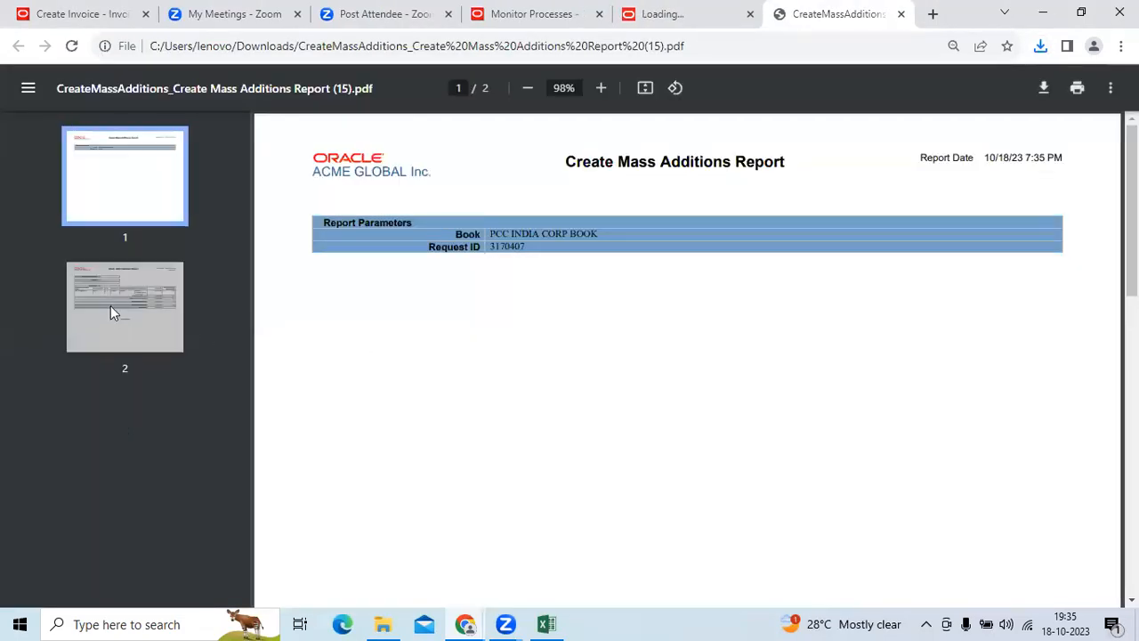
{"action": "left_click", "coordinate": [110, 305]}
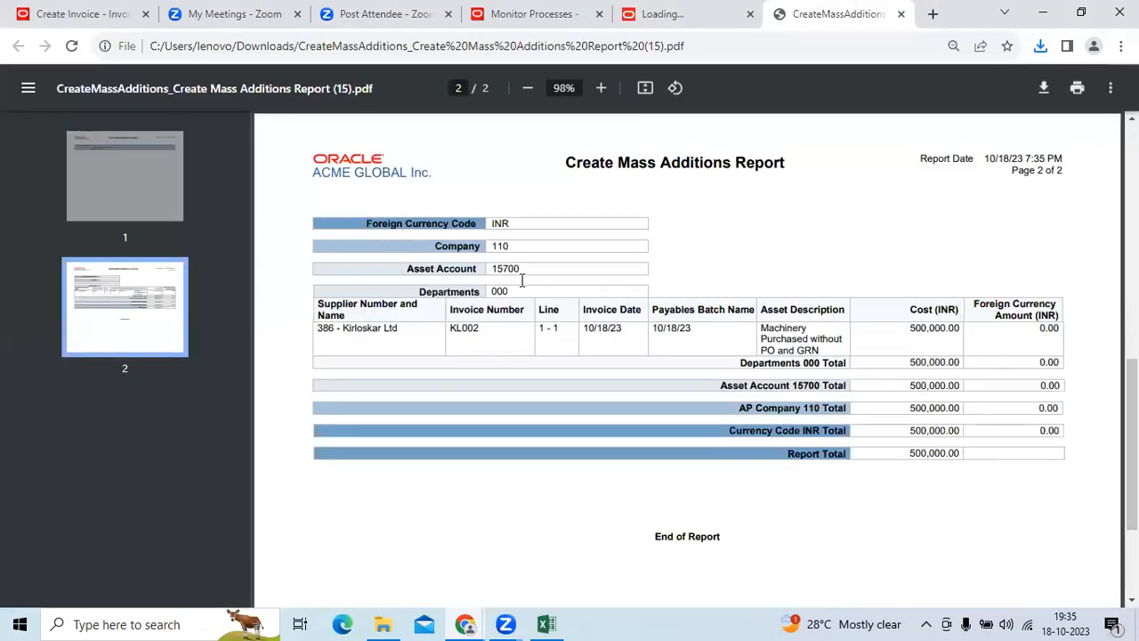
{"action": "double_click", "coordinate": [496, 246]}
{"action": "left_click_drag", "start_coordinate": [521, 267], "coordinate": [500, 279]}
{"action": "left_click", "coordinate": [497, 291]}
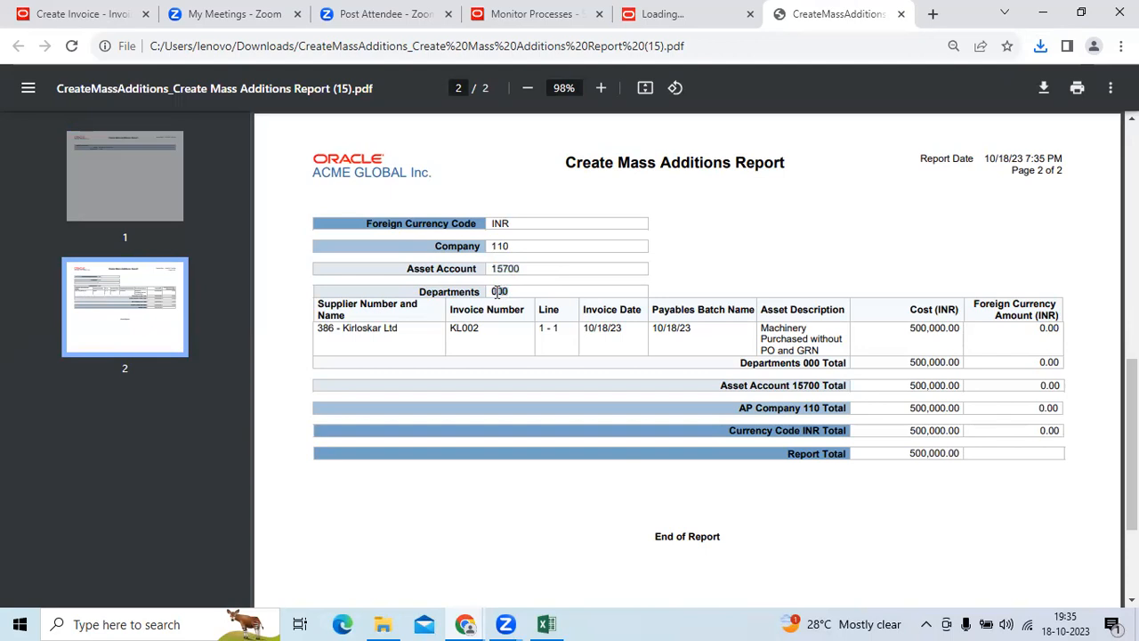
{"action": "left_click_drag", "start_coordinate": [403, 328], "coordinate": [312, 327]}
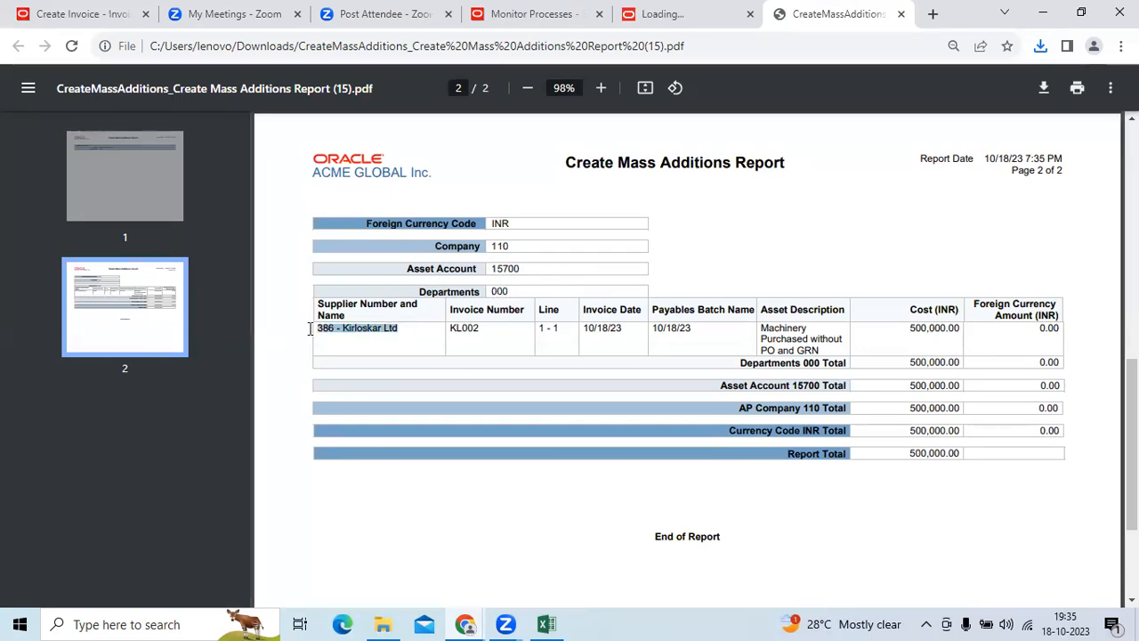
{"action": "left_click_drag", "start_coordinate": [478, 328], "coordinate": [456, 328]}
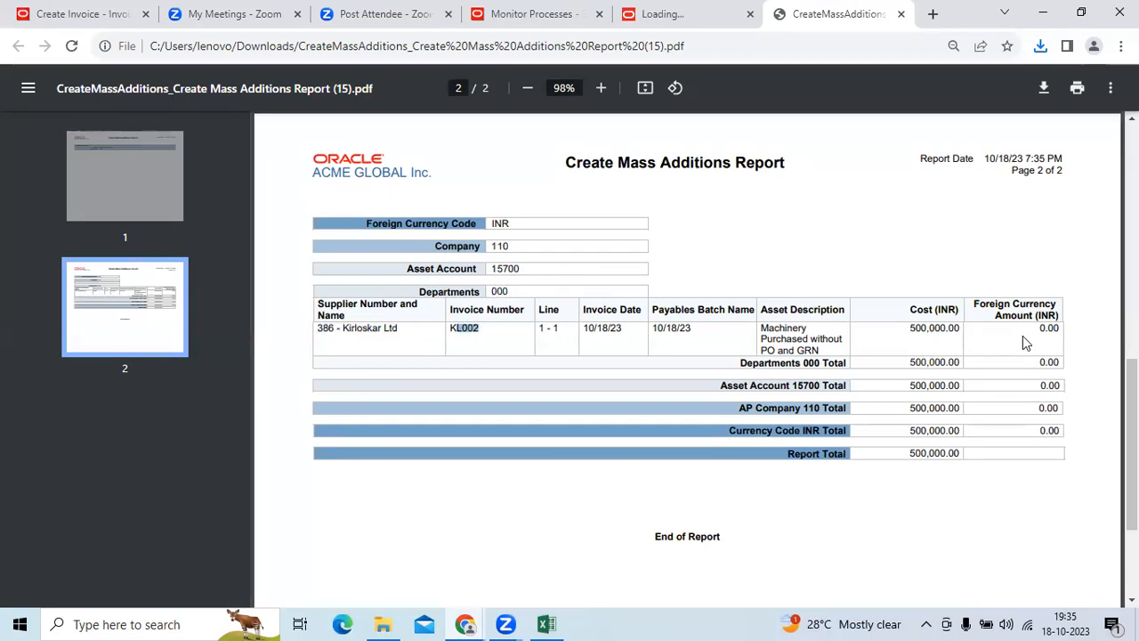
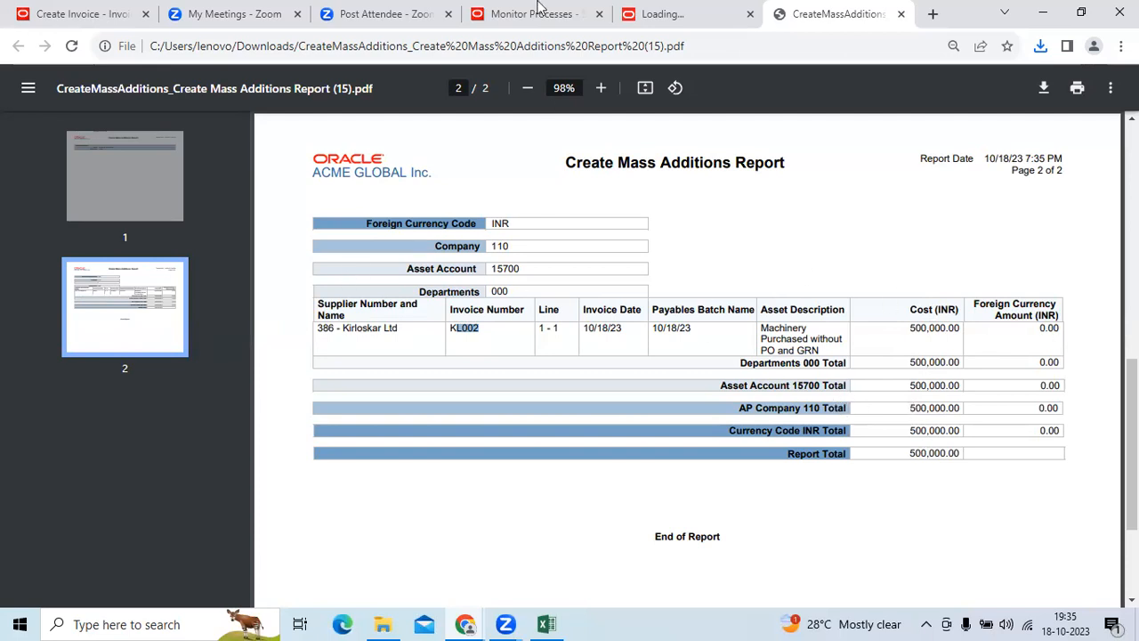
Step: Open the Fixed Assets work area from the home page and switch the asset book to PCC INDIA CORP BOOK - INR
{"action": "left_click", "coordinate": [537, 14]}
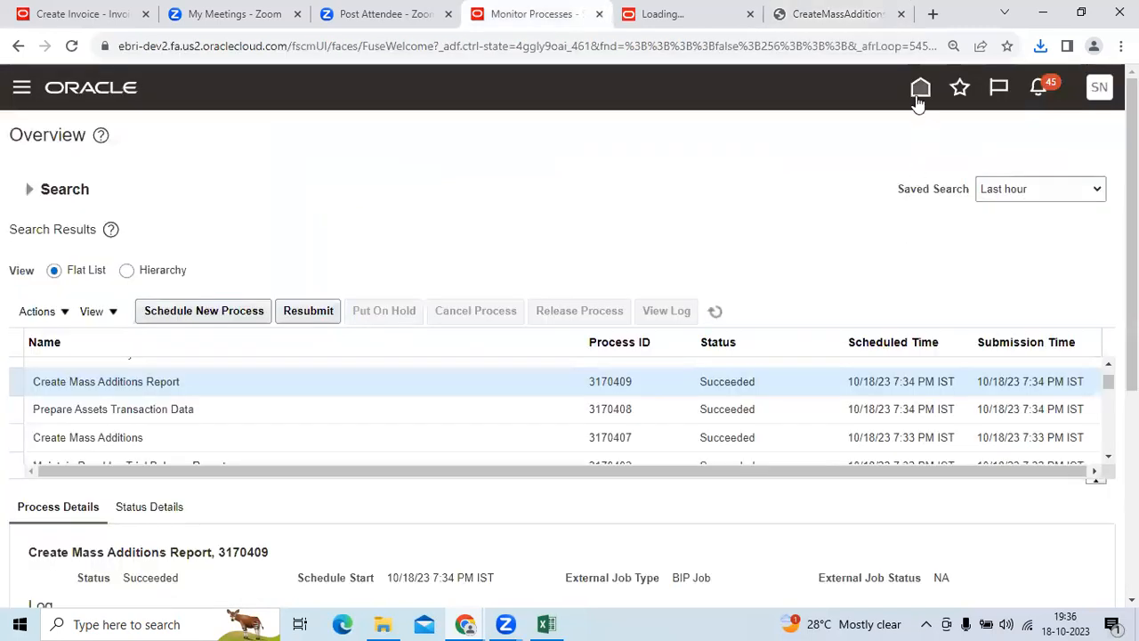
{"action": "left_click", "coordinate": [918, 93]}
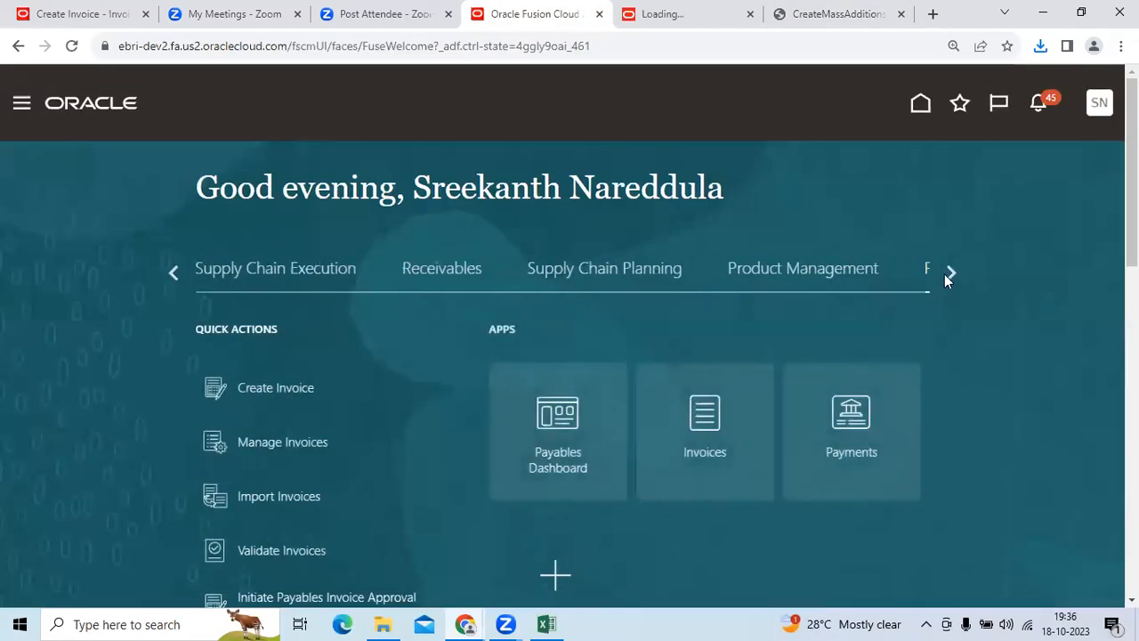
{"action": "left_click", "coordinate": [949, 271]}
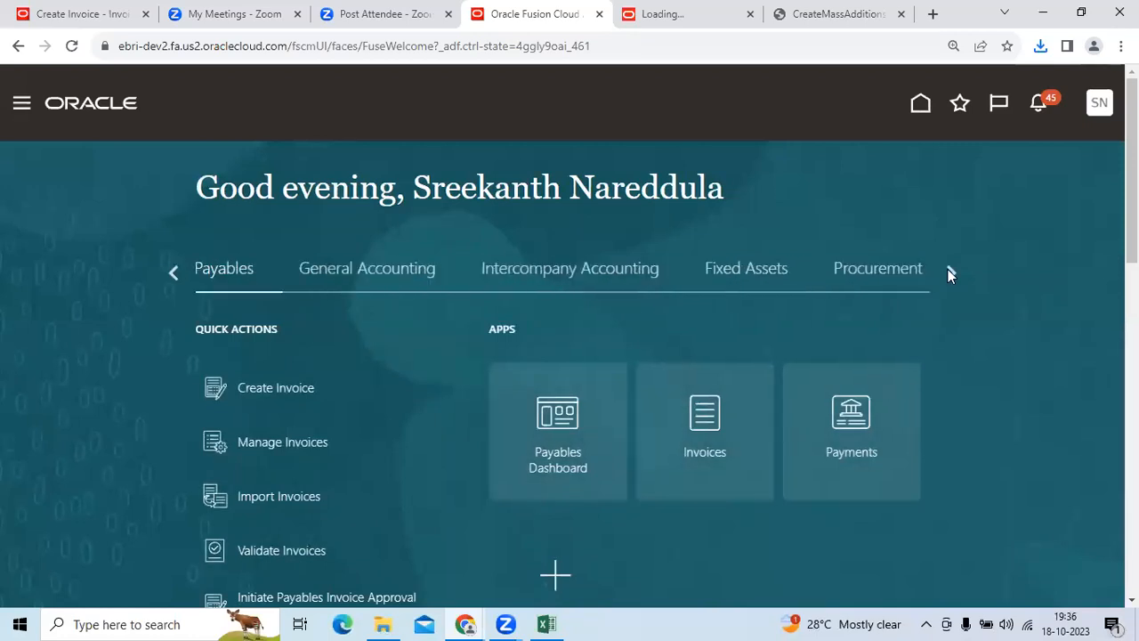
{"action": "left_click", "coordinate": [748, 275]}
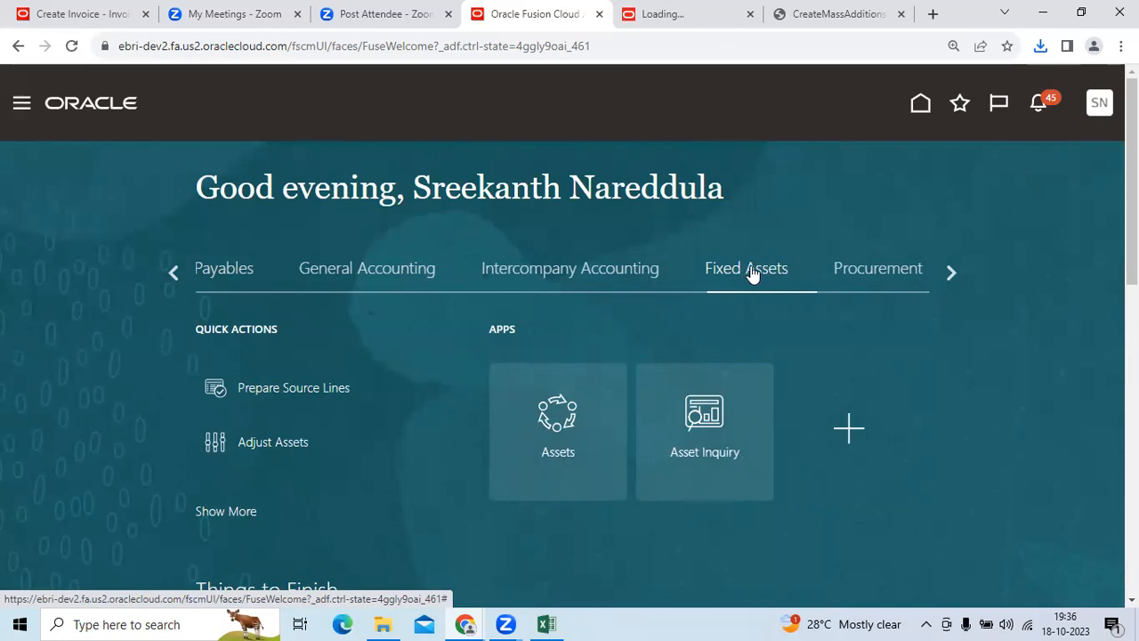
{"action": "left_click", "coordinate": [544, 433]}
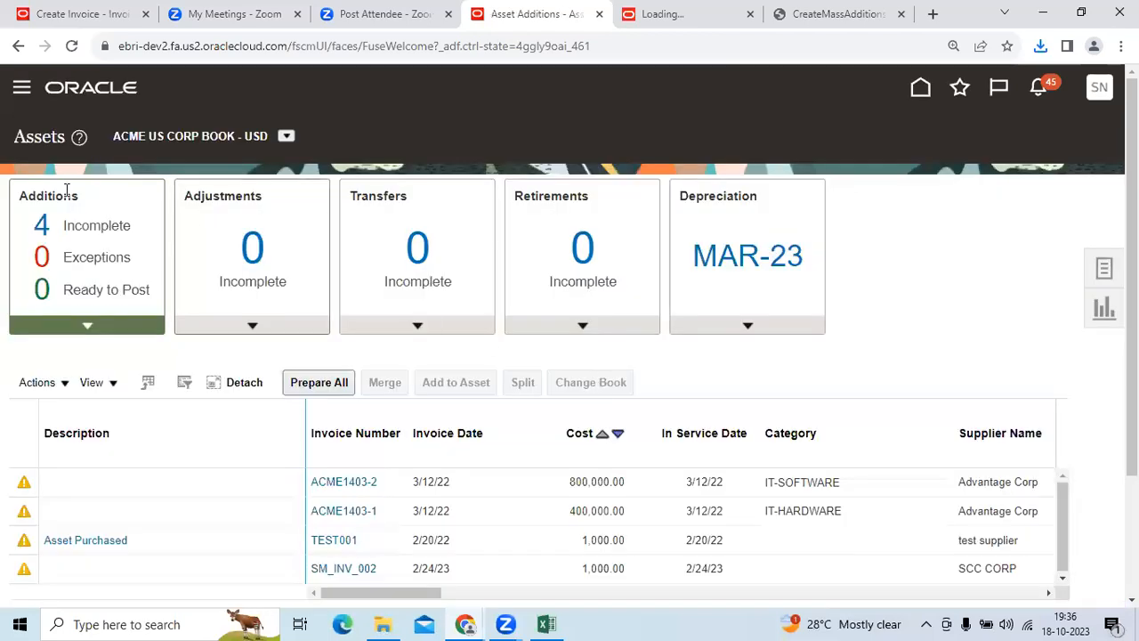
{"action": "left_click", "coordinate": [285, 135]}
{"action": "left_click", "coordinate": [382, 338]}
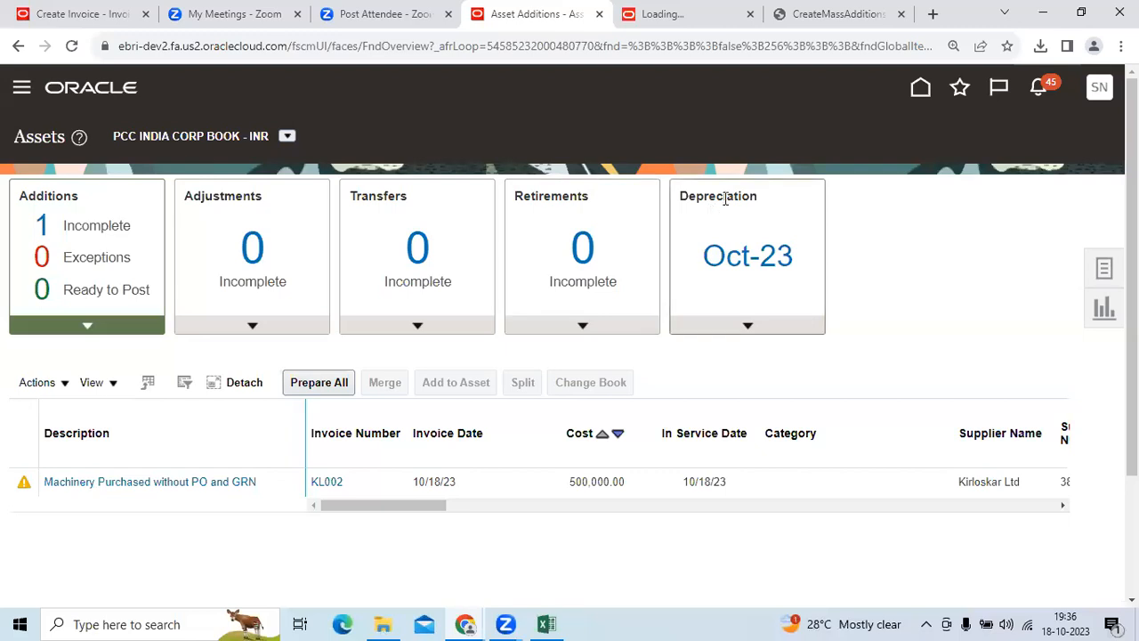
Step: Select the incomplete machinery addition and open the Prepare Source Lines task
{"action": "left_click", "coordinate": [381, 484]}
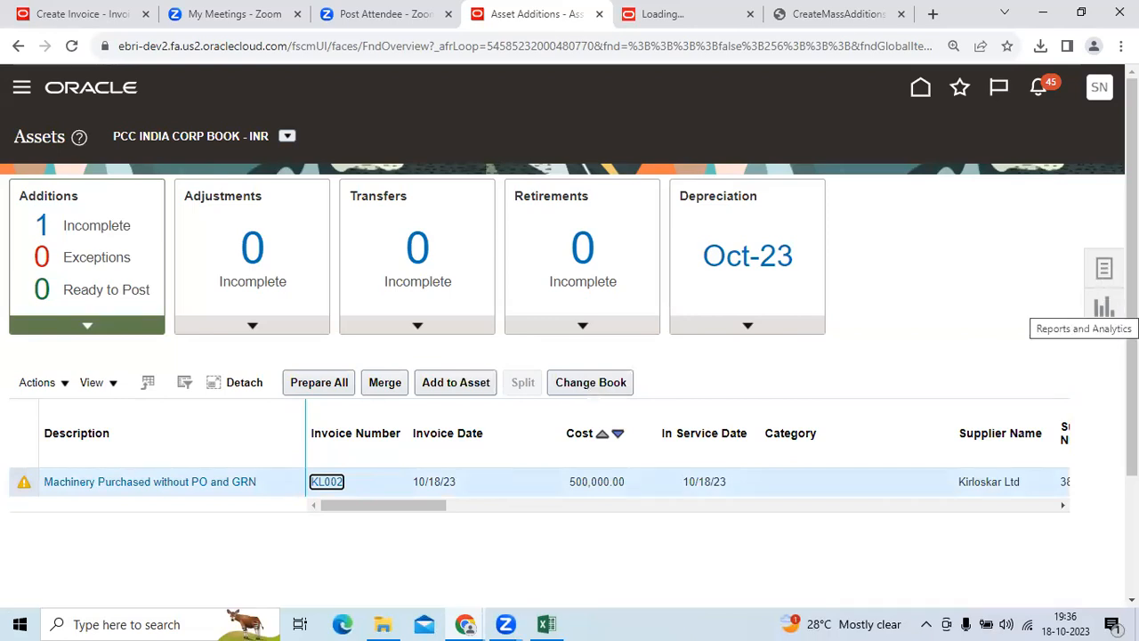
{"action": "left_click", "coordinate": [1103, 268]}
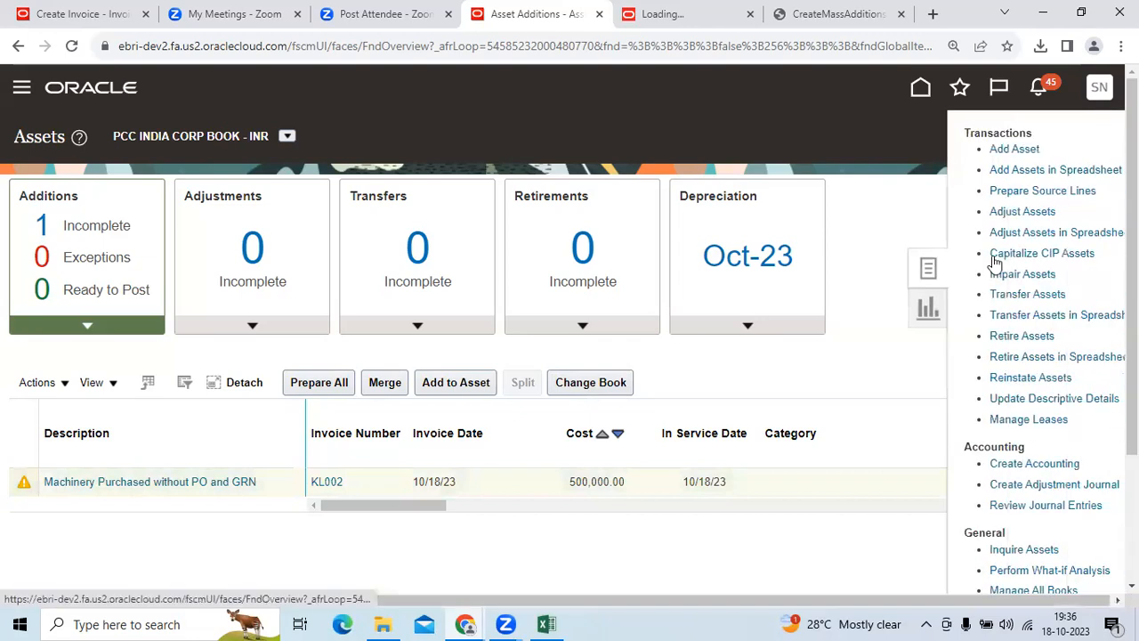
{"action": "left_click", "coordinate": [976, 192]}
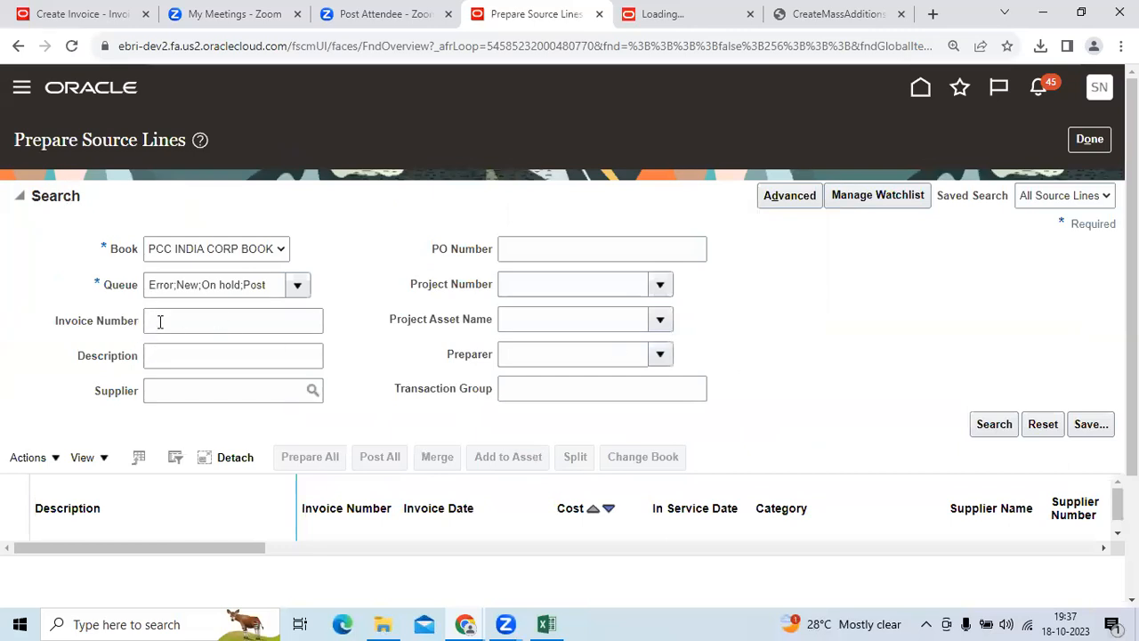
Step: Search the source lines of PCC INDIA CORP BOOK with the queue limited to New
{"action": "left_click", "coordinate": [160, 320]}
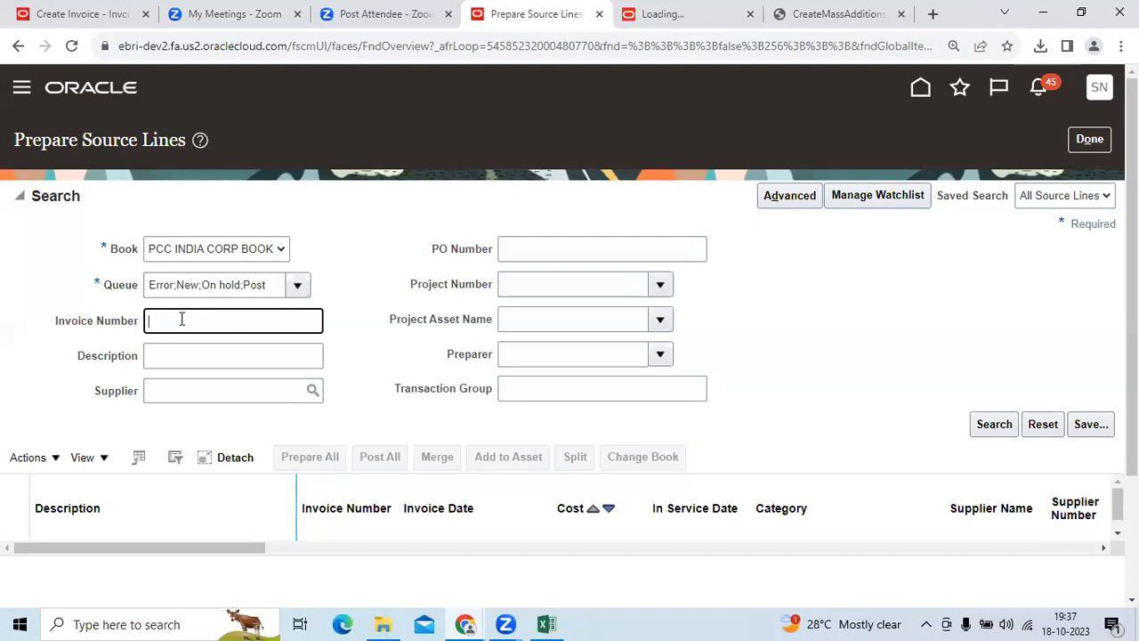
{"action": "left_click", "coordinate": [298, 285]}
{"action": "left_click", "coordinate": [214, 311]}
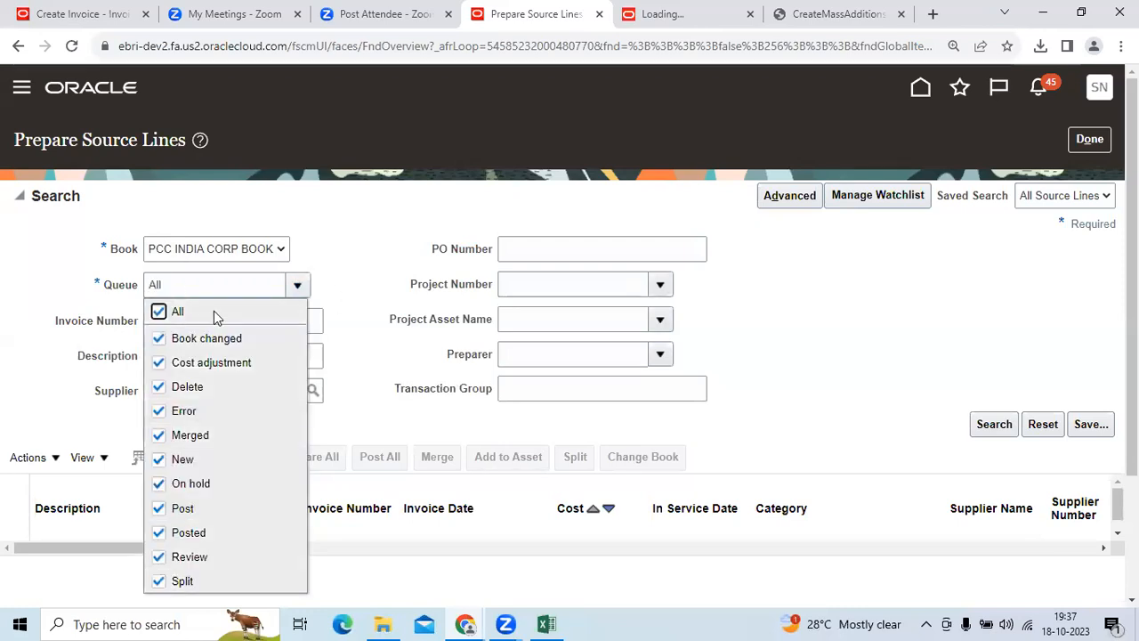
{"action": "left_click", "coordinate": [214, 310]}
{"action": "left_click", "coordinate": [182, 459]}
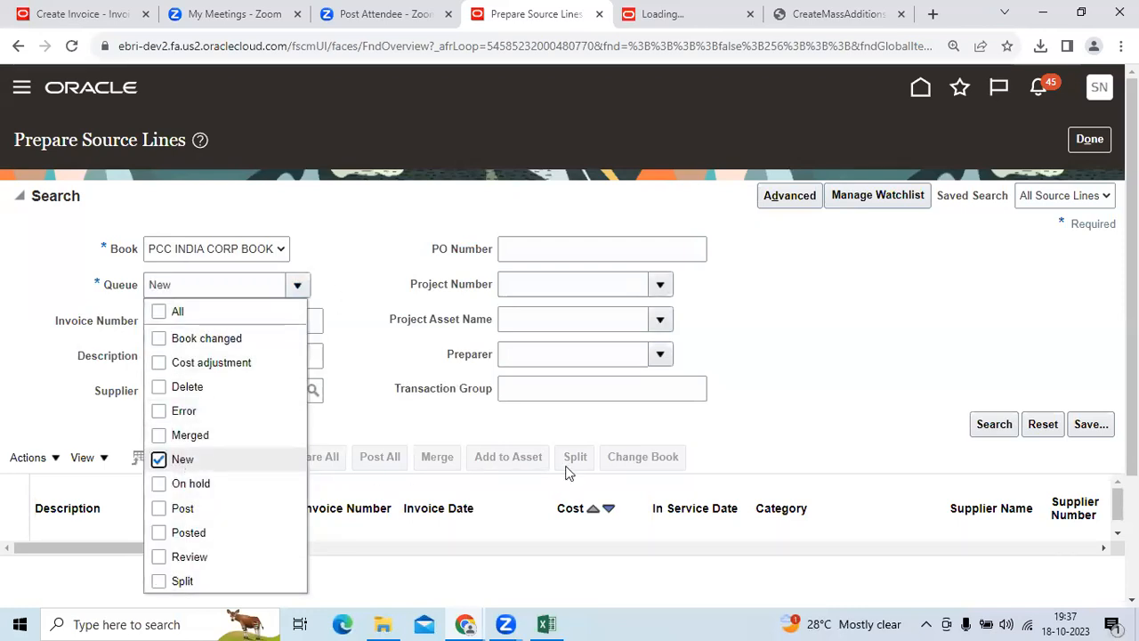
{"action": "left_click", "coordinate": [980, 425]}
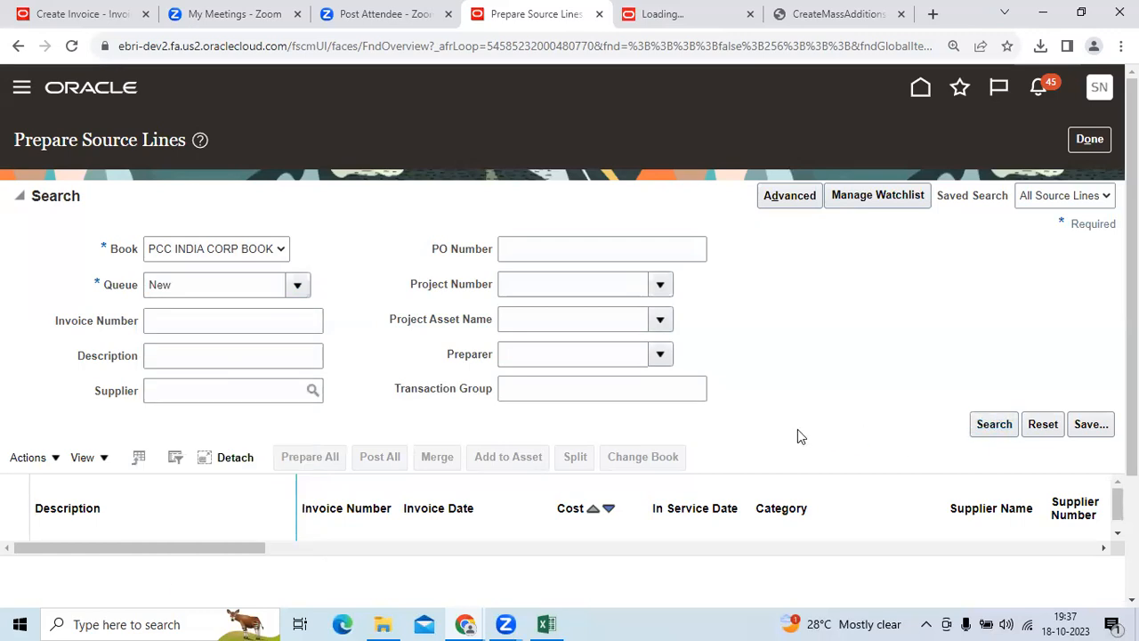
Step: Open the "Machinery Purchased without PO and GRN" source line for editing
{"action": "left_click", "coordinate": [545, 329]}
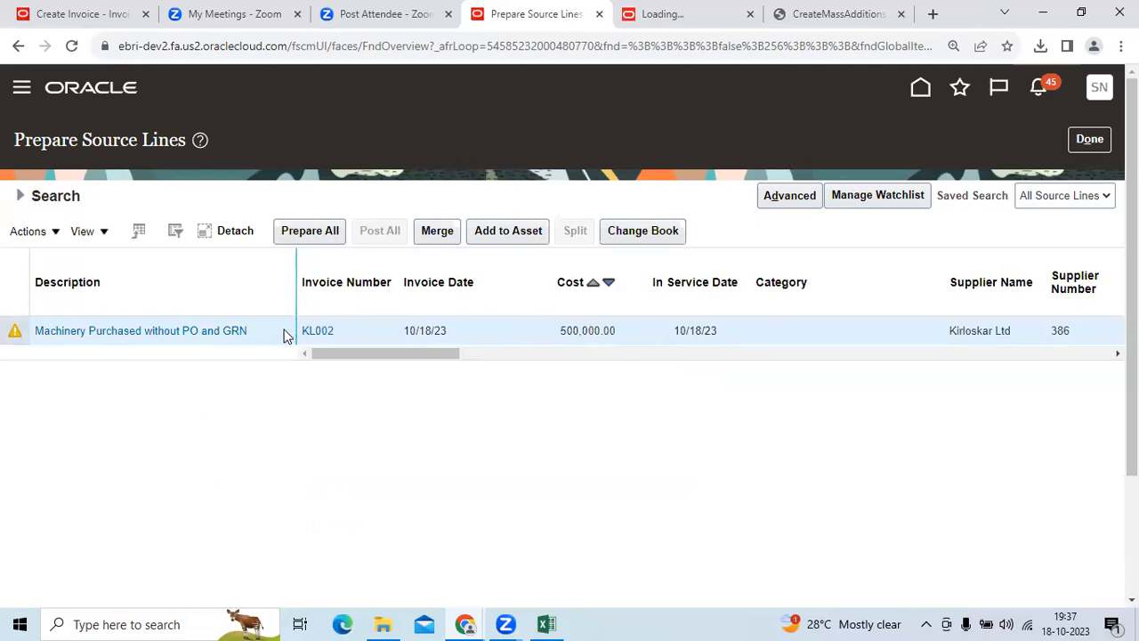
{"action": "left_click_drag", "start_coordinate": [418, 354], "coordinate": [290, 360]}
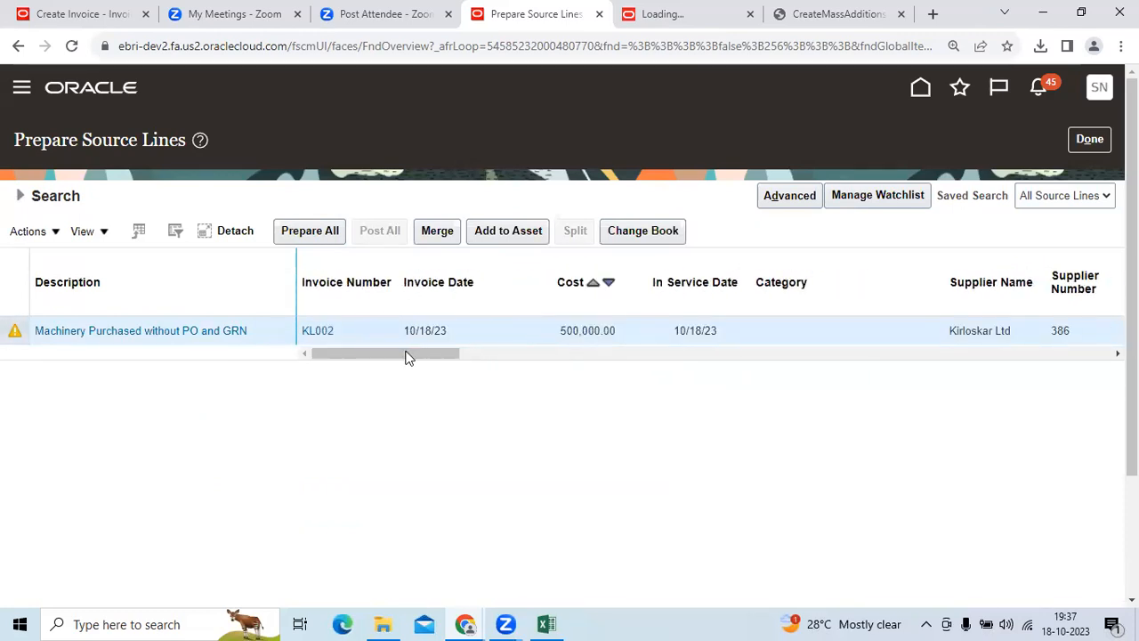
{"action": "left_click", "coordinate": [51, 233]}
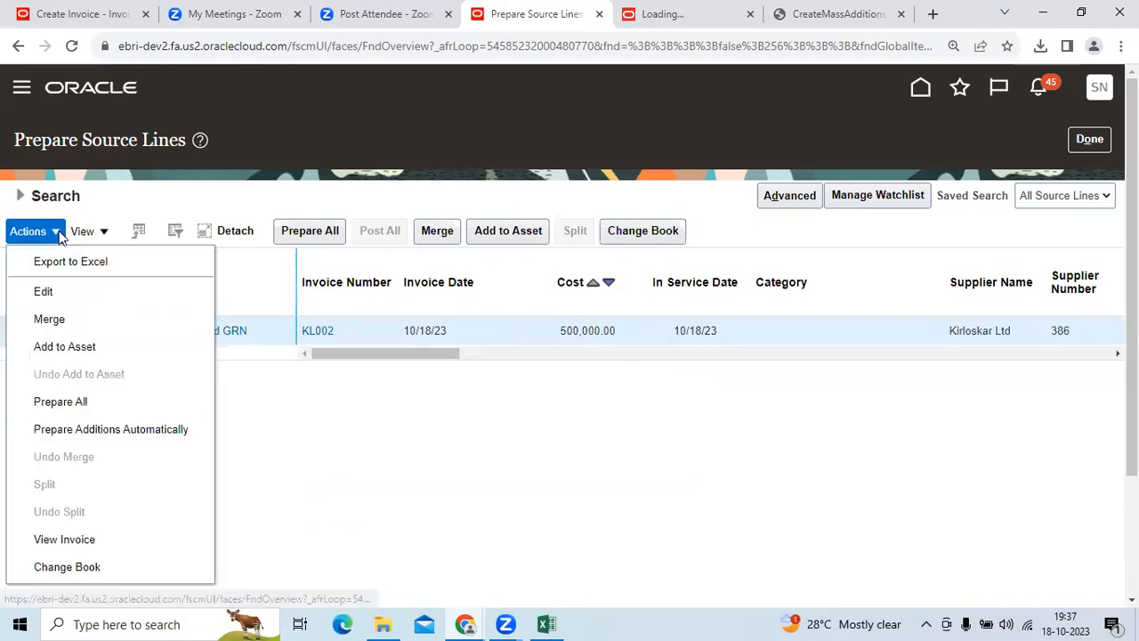
{"action": "left_click", "coordinate": [65, 291]}
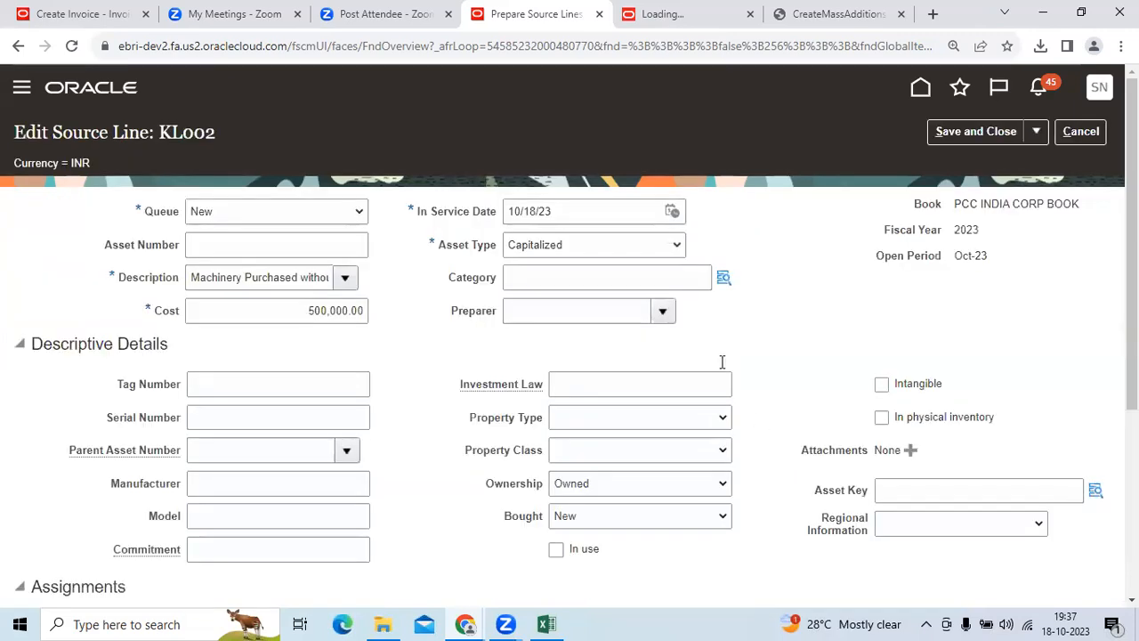
Step: Review the source line's in service date, queue options, category, and the depreciation expense account and location fields under Assignments
{"action": "left_click_drag", "start_coordinate": [417, 212], "coordinate": [495, 214]}
{"action": "left_click_drag", "start_coordinate": [565, 207], "coordinate": [498, 214]}
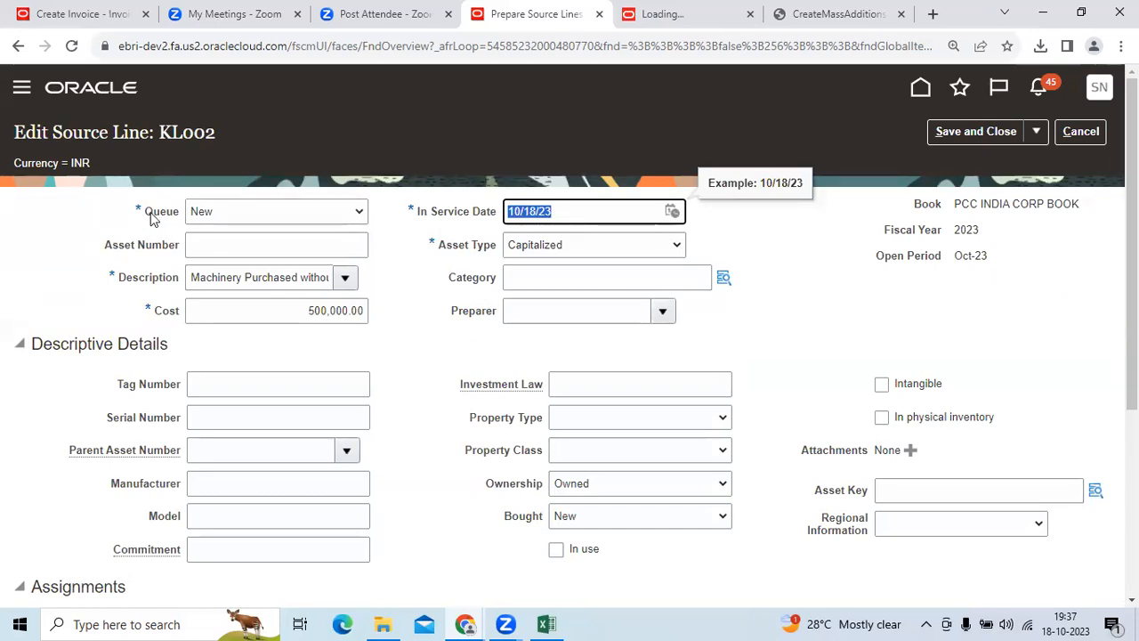
{"action": "left_click_drag", "start_coordinate": [147, 215], "coordinate": [177, 217]}
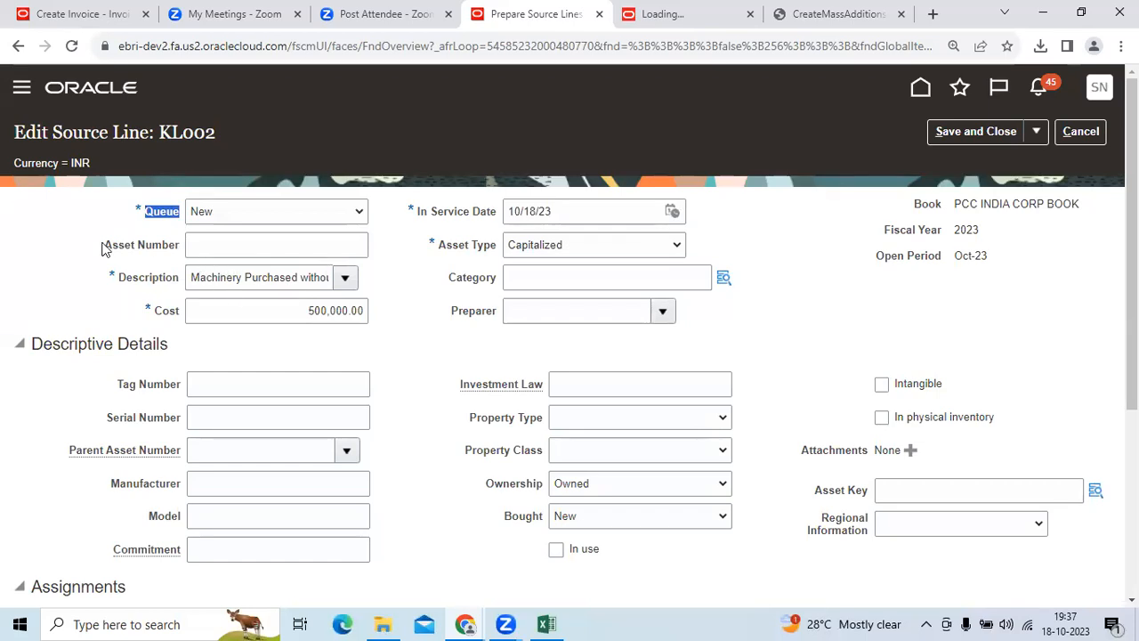
{"action": "left_click", "coordinate": [250, 216]}
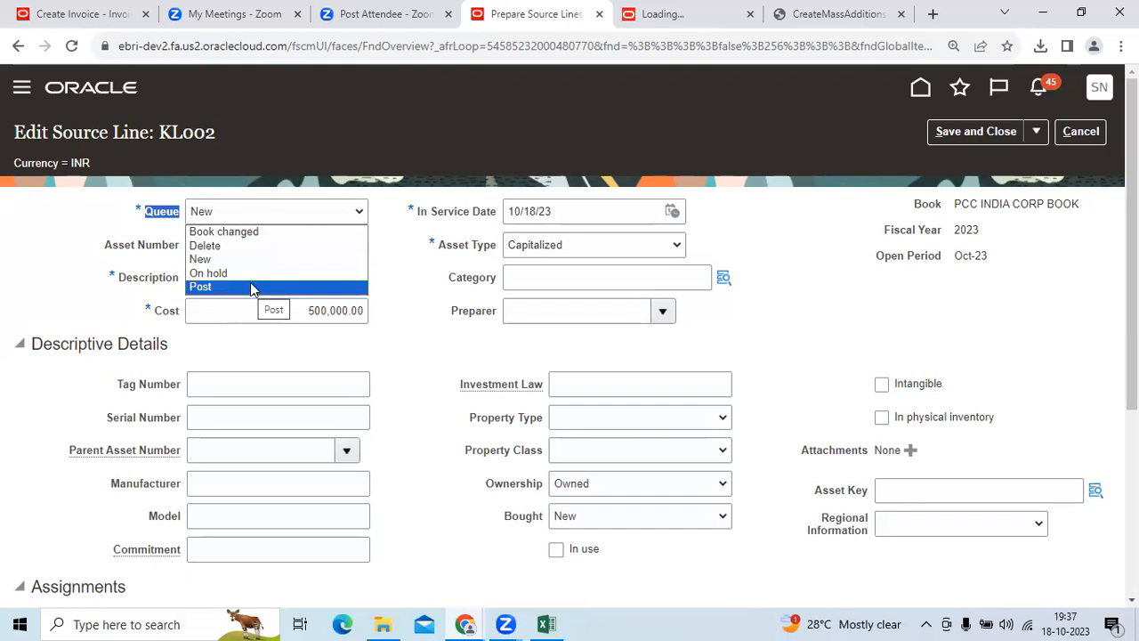
{"action": "left_click", "coordinate": [819, 326]}
{"action": "left_click_drag", "start_coordinate": [452, 281], "coordinate": [496, 287]}
{"action": "scroll", "coordinate": [872, 414], "scroll_direction": "down", "scroll_amount": 2}
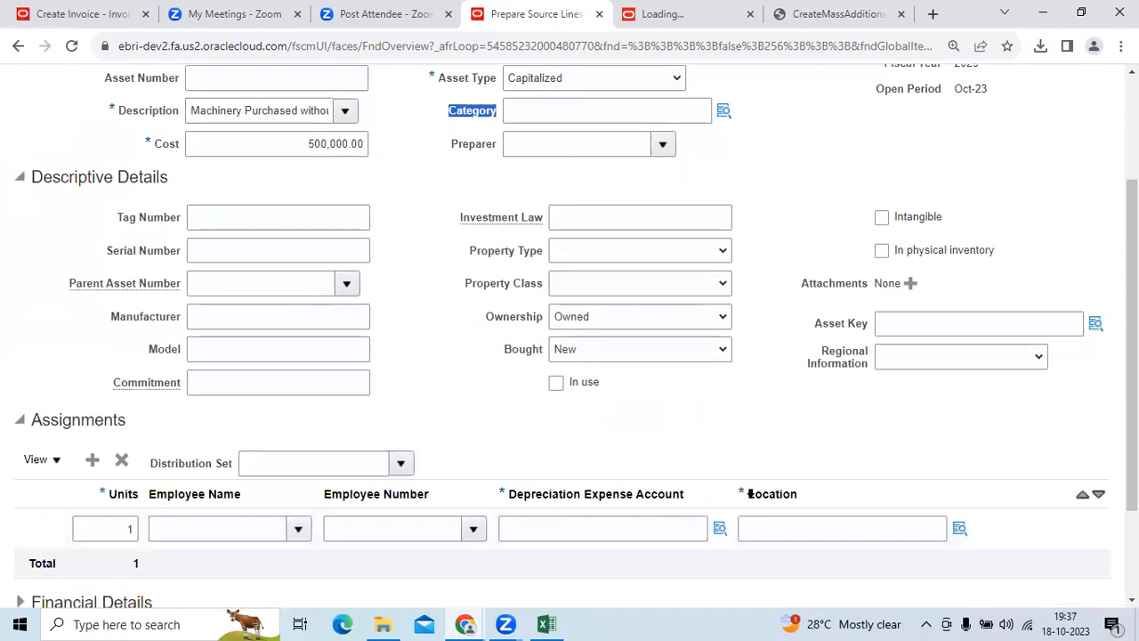
{"action": "scroll", "coordinate": [564, 419], "scroll_direction": "down", "scroll_amount": 1}
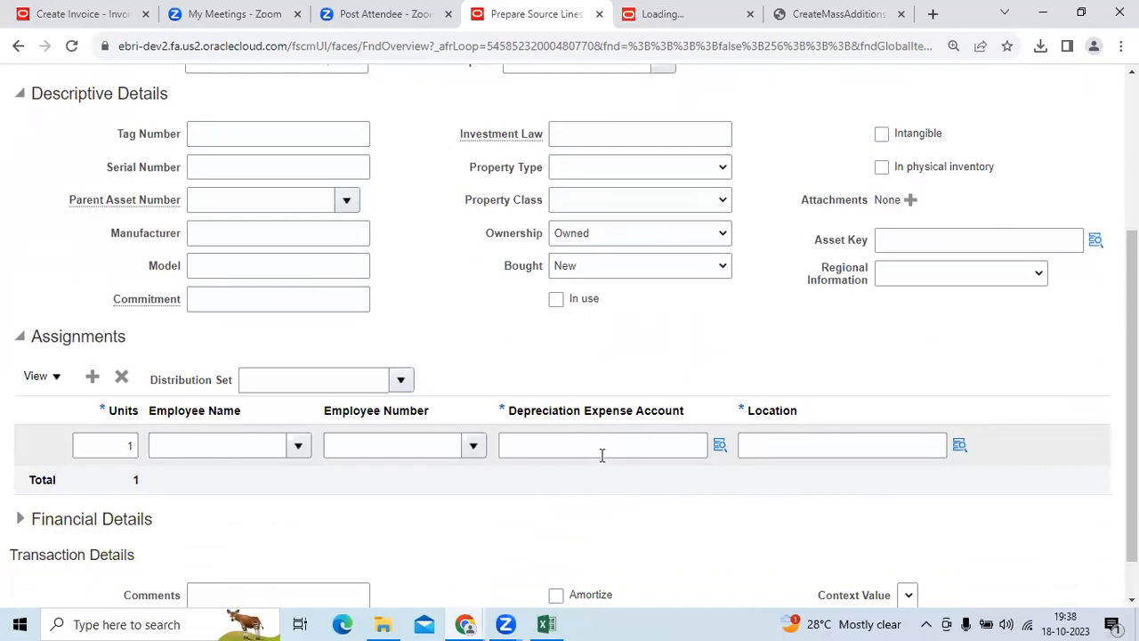
{"action": "scroll", "coordinate": [603, 456], "scroll_direction": "down", "scroll_amount": 1}
{"action": "scroll", "coordinate": [602, 456], "scroll_direction": "up", "scroll_amount": 2}
{"action": "scroll", "coordinate": [602, 455], "scroll_direction": "up", "scroll_amount": 3}
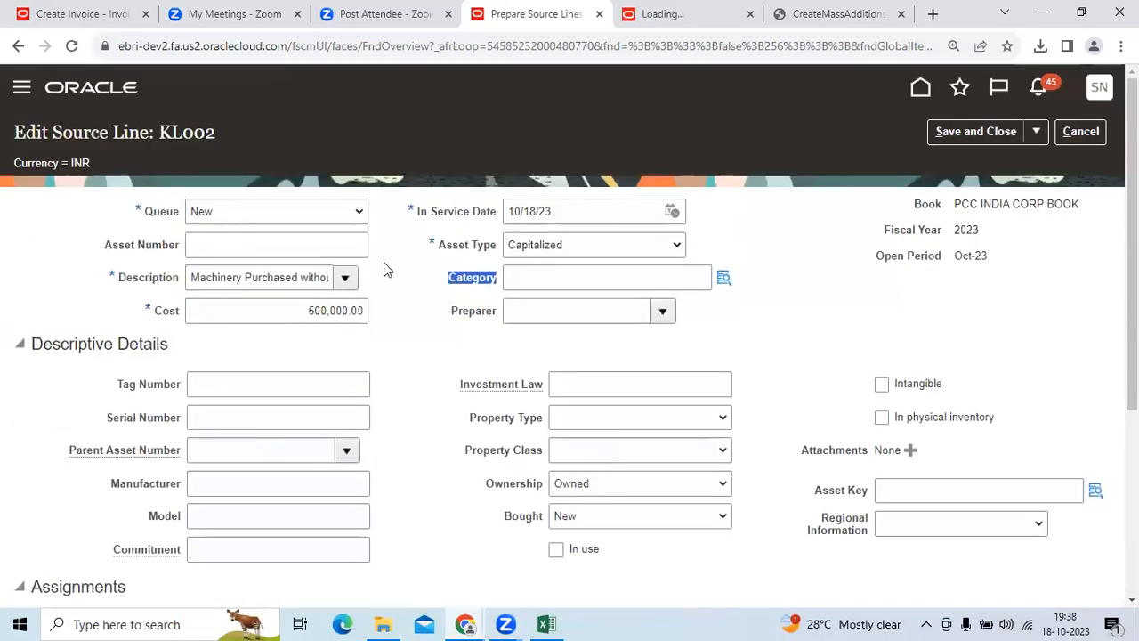
Step: Set the source line's queue to Post and search for "pcc" to choose PCC MACHINERY as its major category
{"action": "left_click", "coordinate": [298, 220]}
{"action": "left_click", "coordinate": [273, 288]}
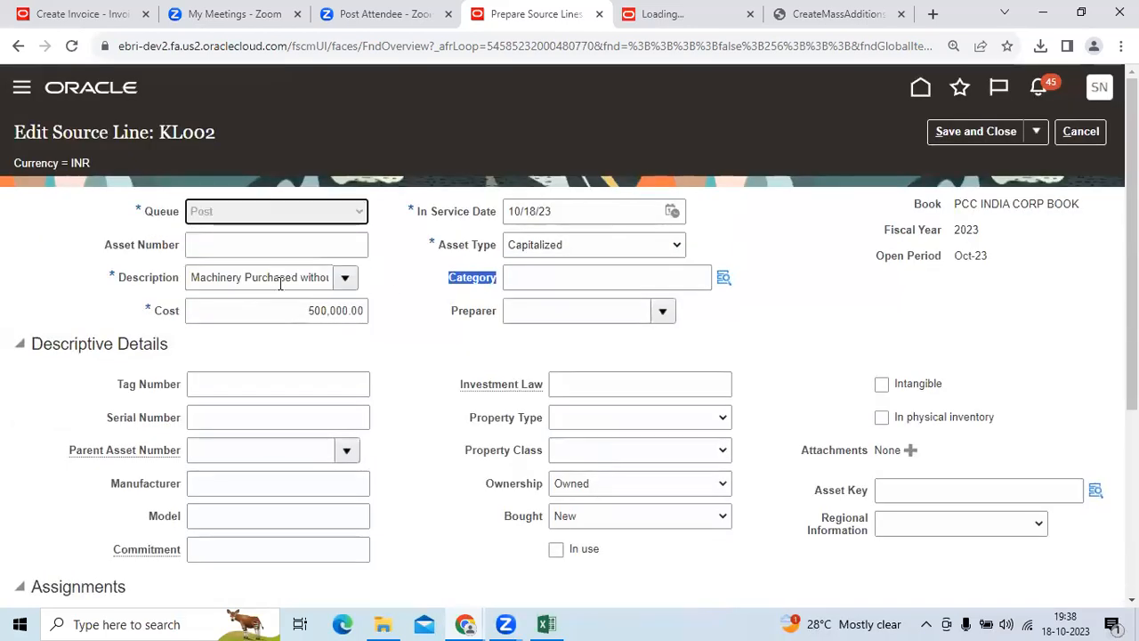
{"action": "left_click", "coordinate": [723, 278]}
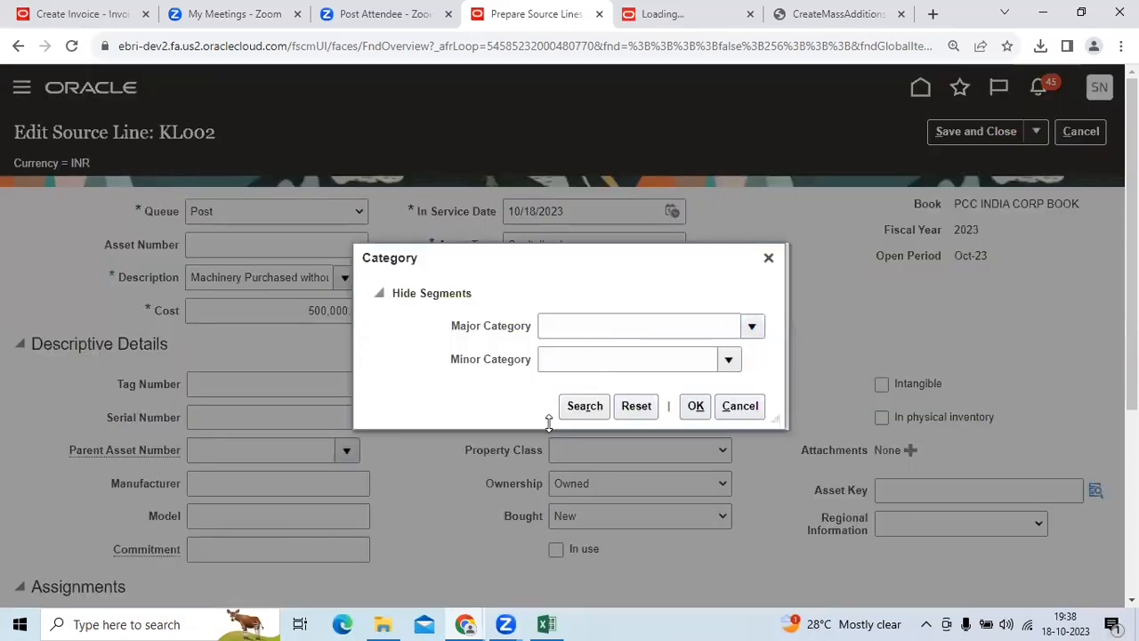
{"action": "scroll", "coordinate": [756, 540], "scroll_direction": "down", "scroll_amount": 3}
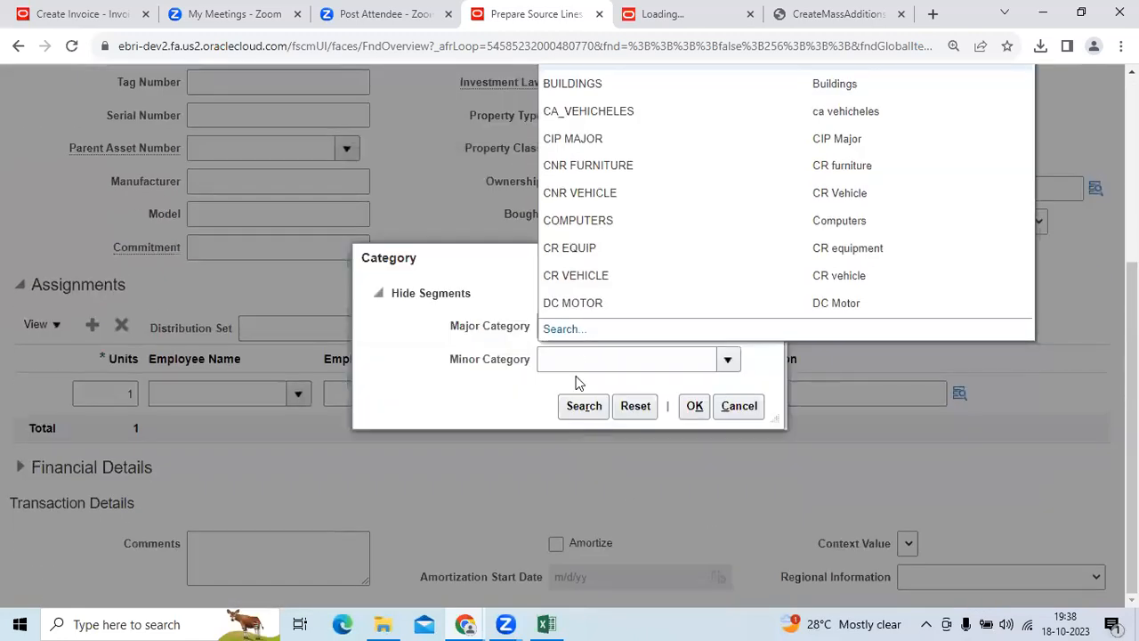
{"action": "left_click", "coordinate": [578, 331]}
{"action": "left_click", "coordinate": [584, 306]}
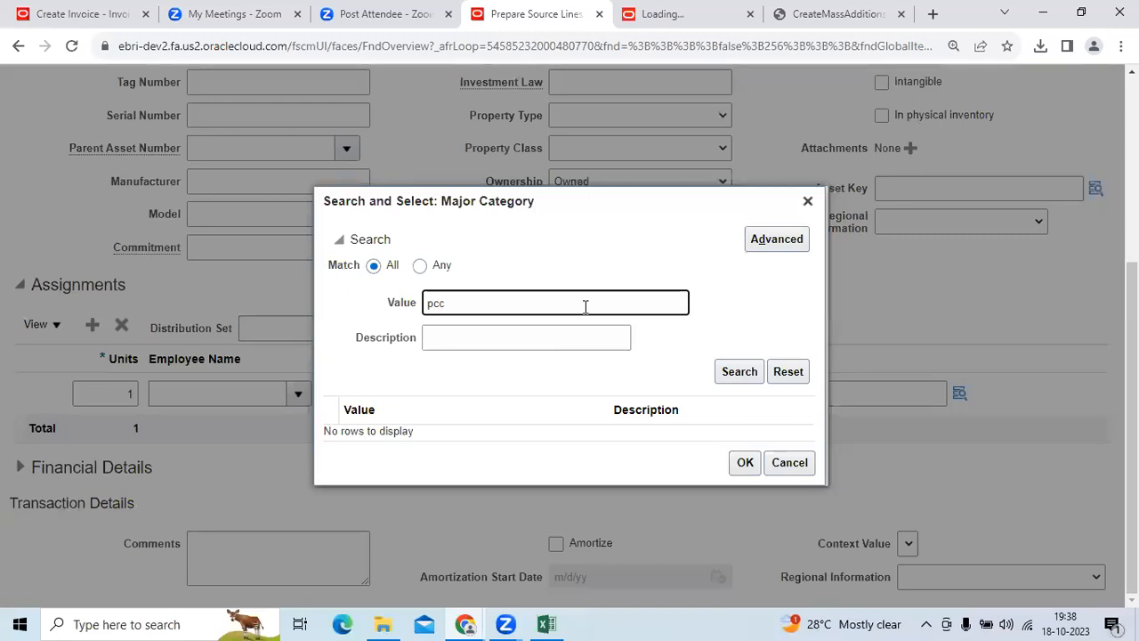
{"action": "type", "text": "pcc"}
{"action": "key", "text": "Return"}
{"action": "left_click", "coordinate": [506, 430]}
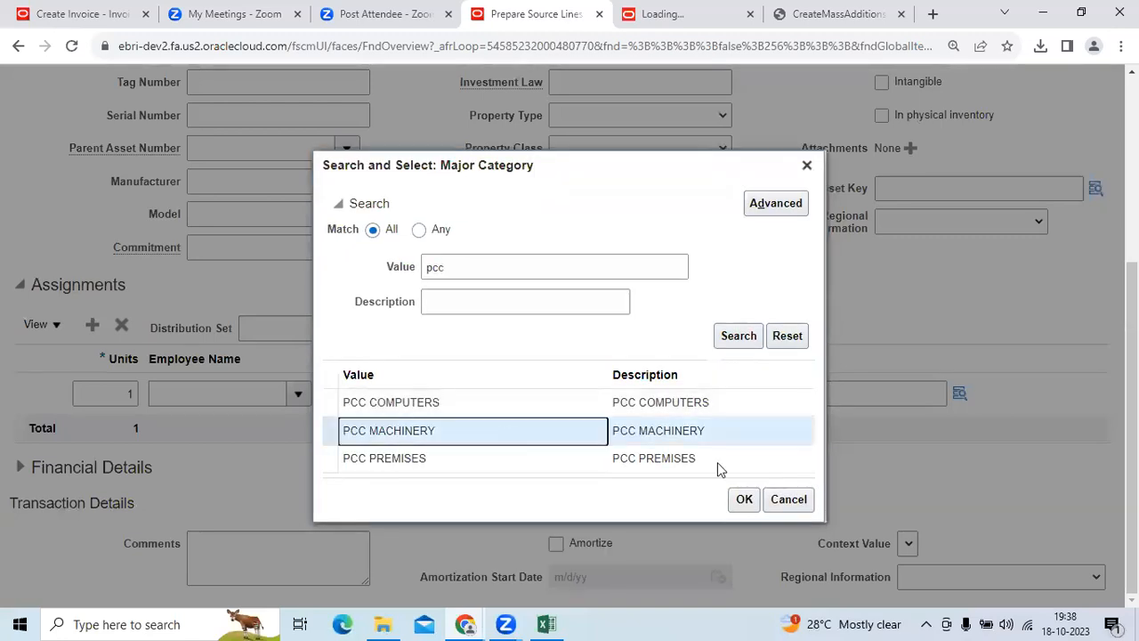
{"action": "left_click", "coordinate": [744, 499]}
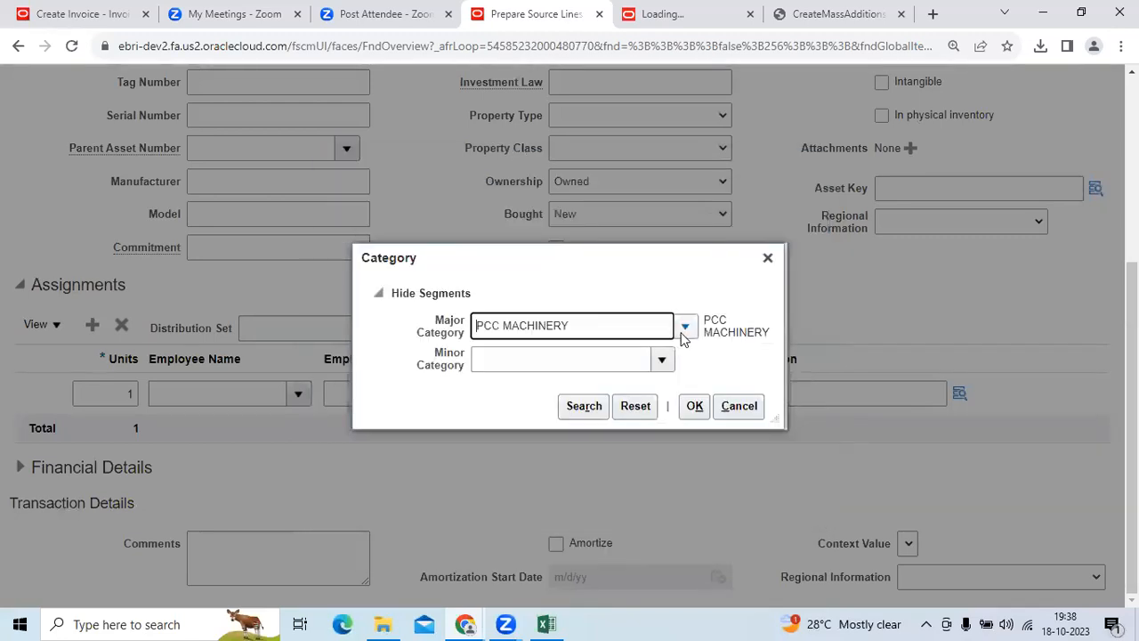
Step: Search the category combinations for PCC MACHINERY and apply PCC MACHINERY-SPARE PARTS as the source line's category
{"action": "left_click", "coordinate": [591, 406]}
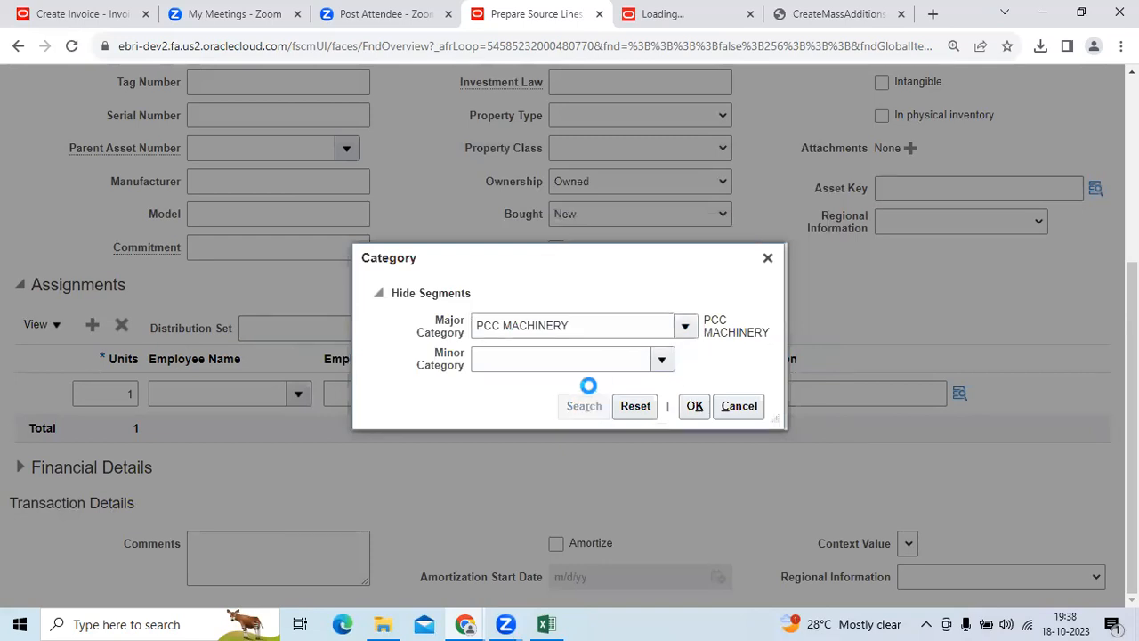
{"action": "left_click", "coordinate": [554, 371]}
{"action": "left_click", "coordinate": [692, 405]}
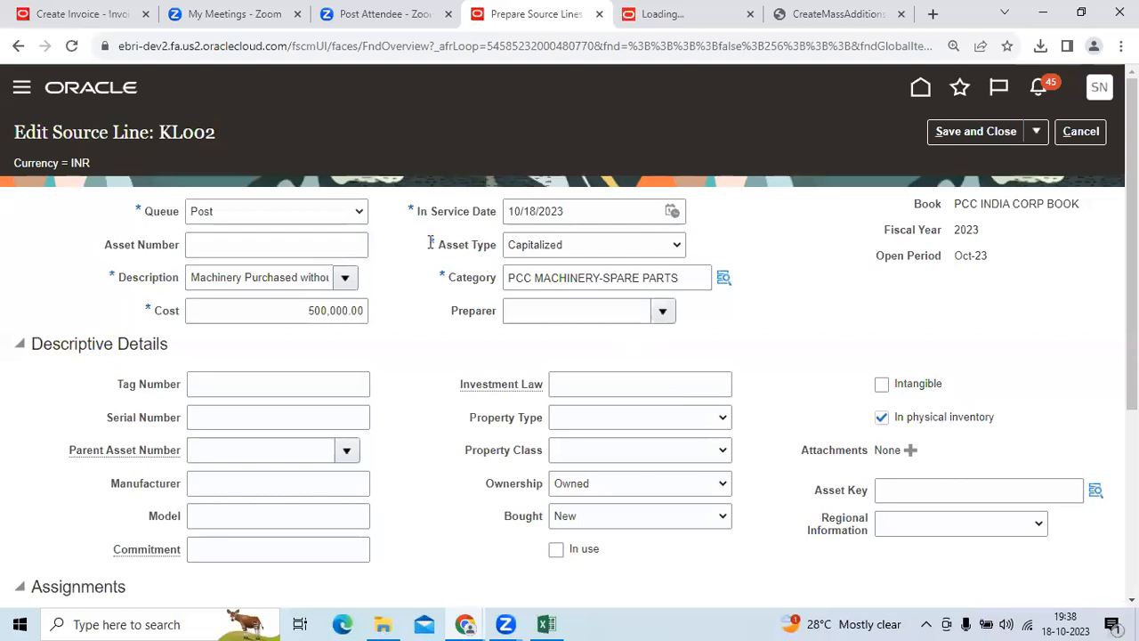
Step: Review the source line's asset type, category and queue, and the depreciation expense account under Assignments
{"action": "left_click_drag", "start_coordinate": [436, 251], "coordinate": [491, 247]}
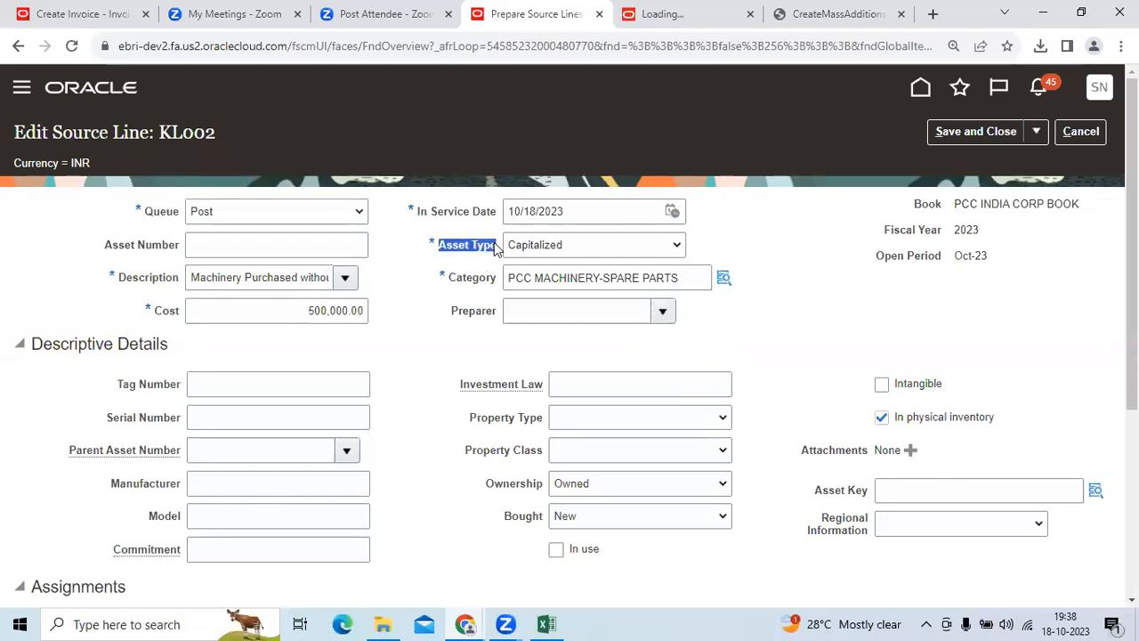
{"action": "left_click_drag", "start_coordinate": [447, 277], "coordinate": [496, 279]}
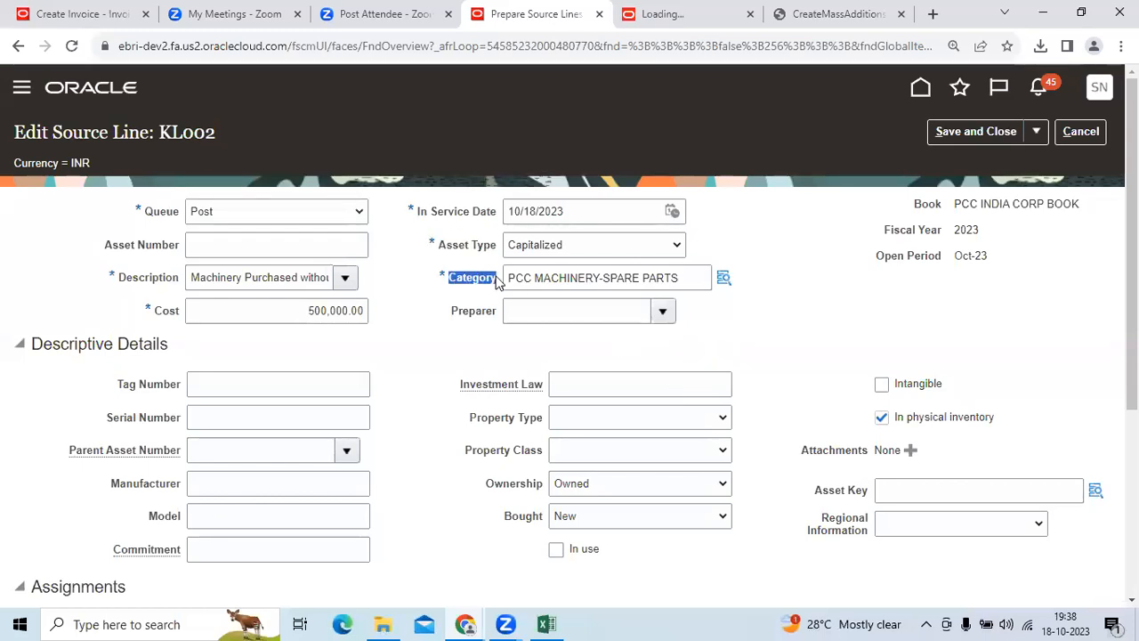
{"action": "left_click_drag", "start_coordinate": [441, 245], "coordinate": [501, 249]}
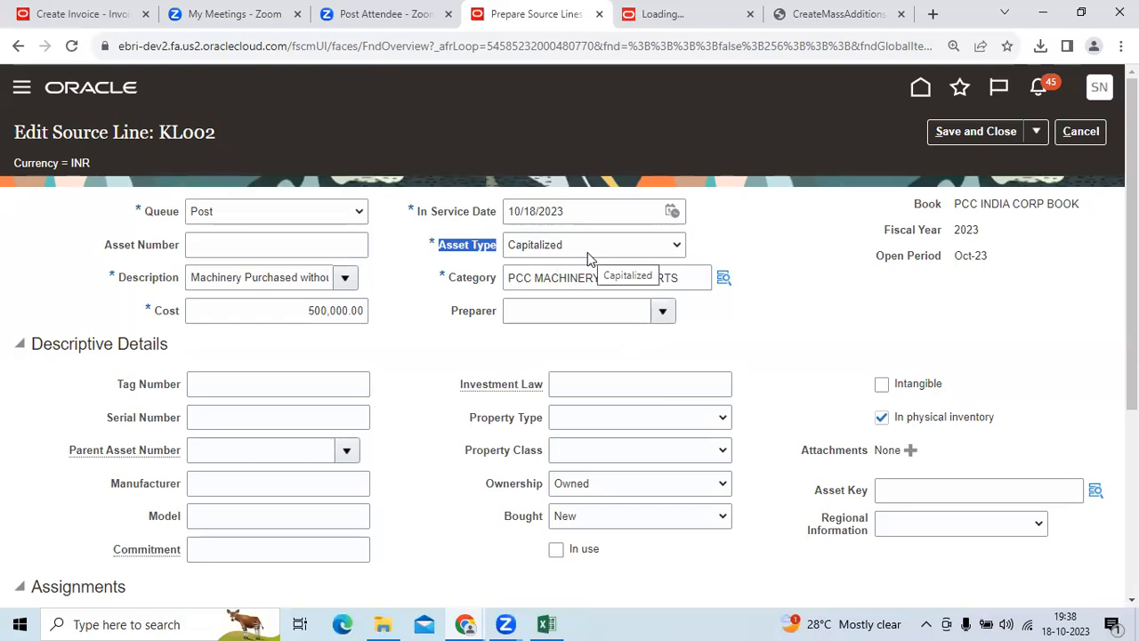
{"action": "scroll", "coordinate": [452, 213], "scroll_direction": "down", "scroll_amount": 1}
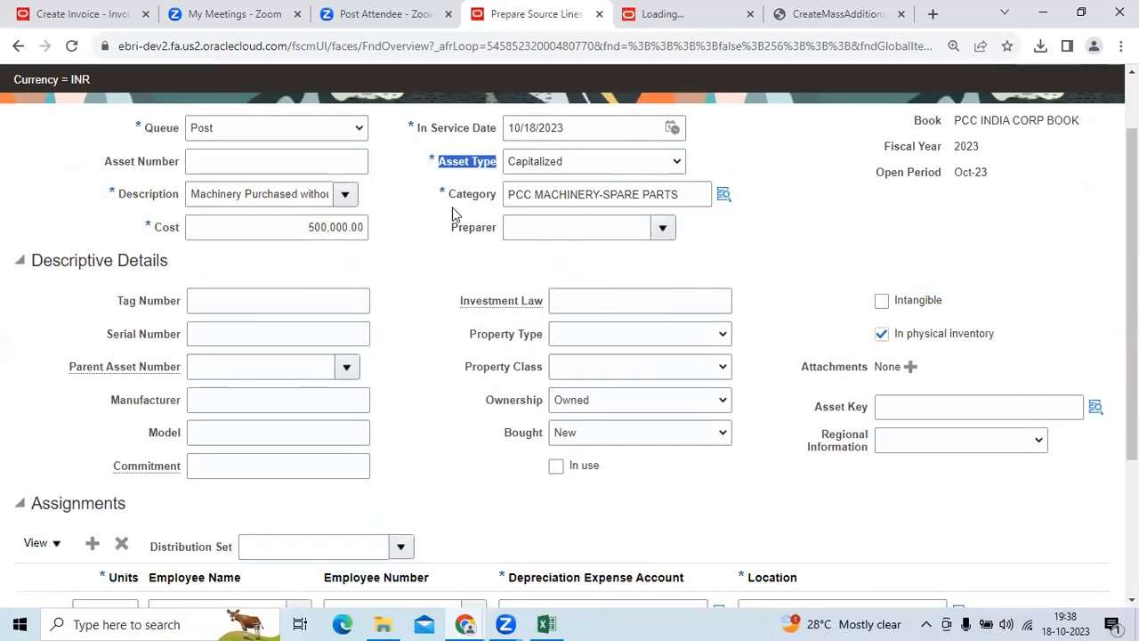
{"action": "left_click_drag", "start_coordinate": [449, 196], "coordinate": [496, 201]}
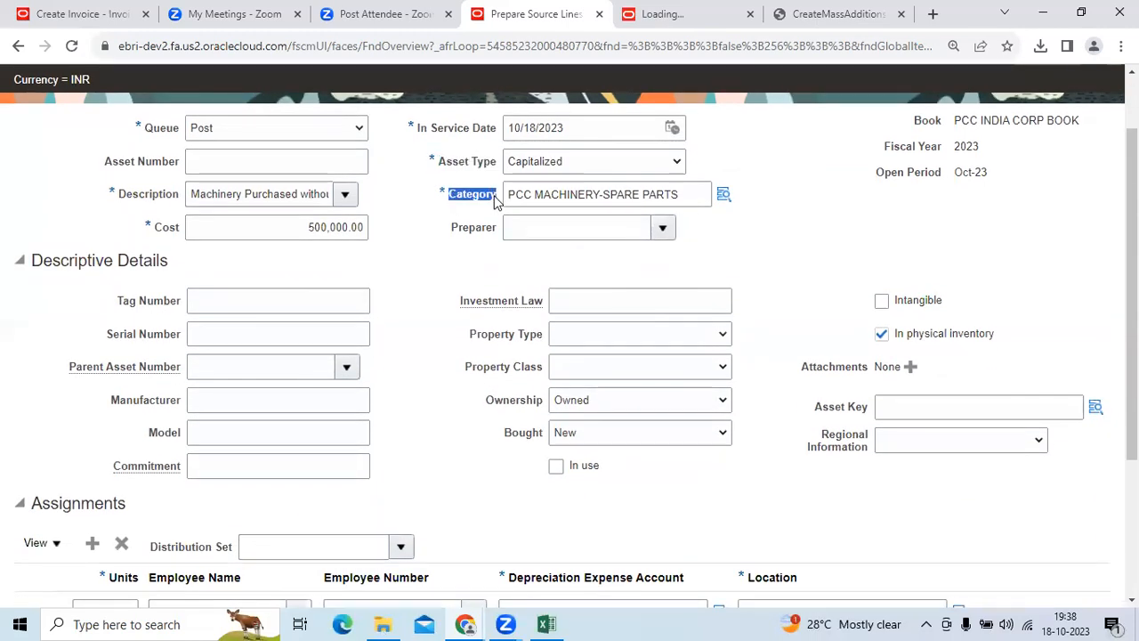
{"action": "left_click_drag", "start_coordinate": [145, 128], "coordinate": [181, 129]}
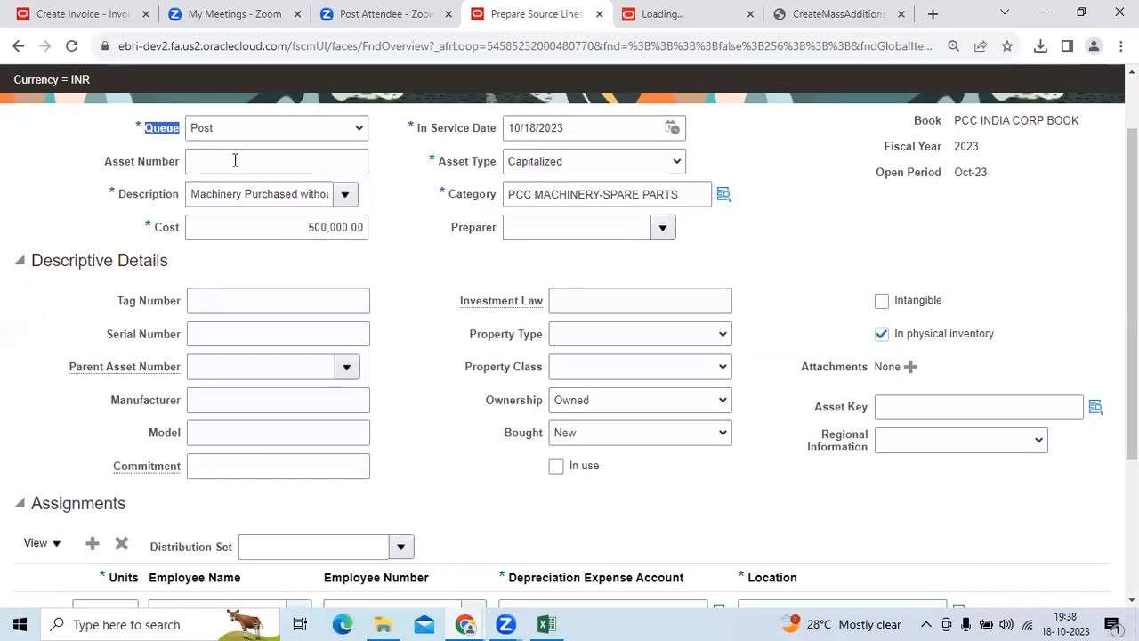
{"action": "left_click_drag", "start_coordinate": [449, 198], "coordinate": [497, 198]}
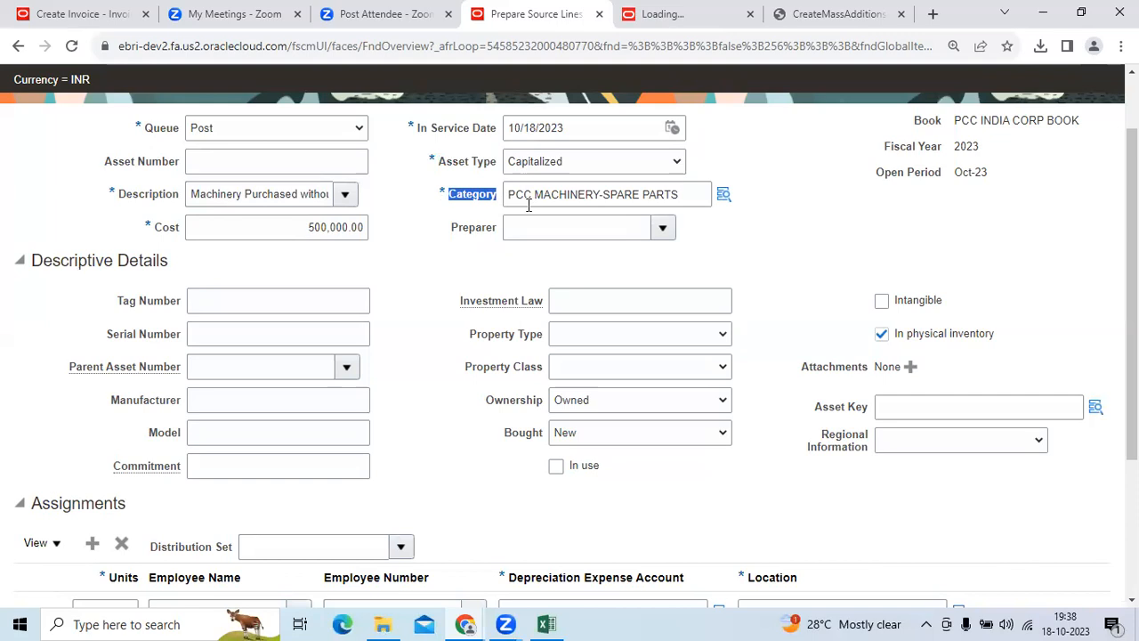
{"action": "scroll", "coordinate": [534, 348], "scroll_direction": "down", "scroll_amount": 3}
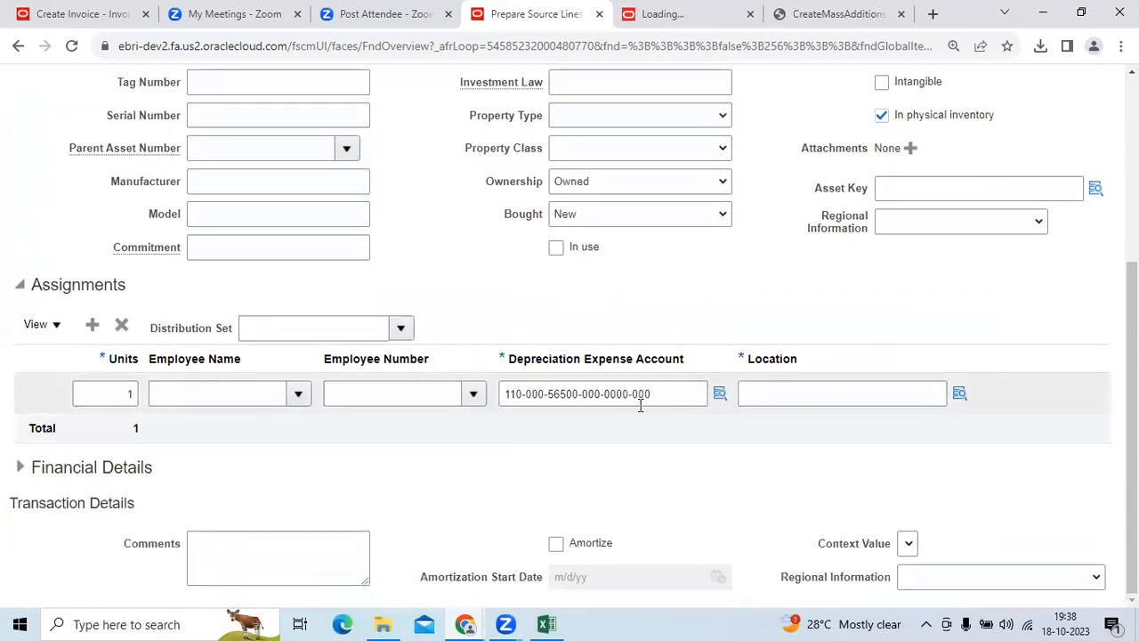
{"action": "left_click_drag", "start_coordinate": [660, 394], "coordinate": [504, 393]}
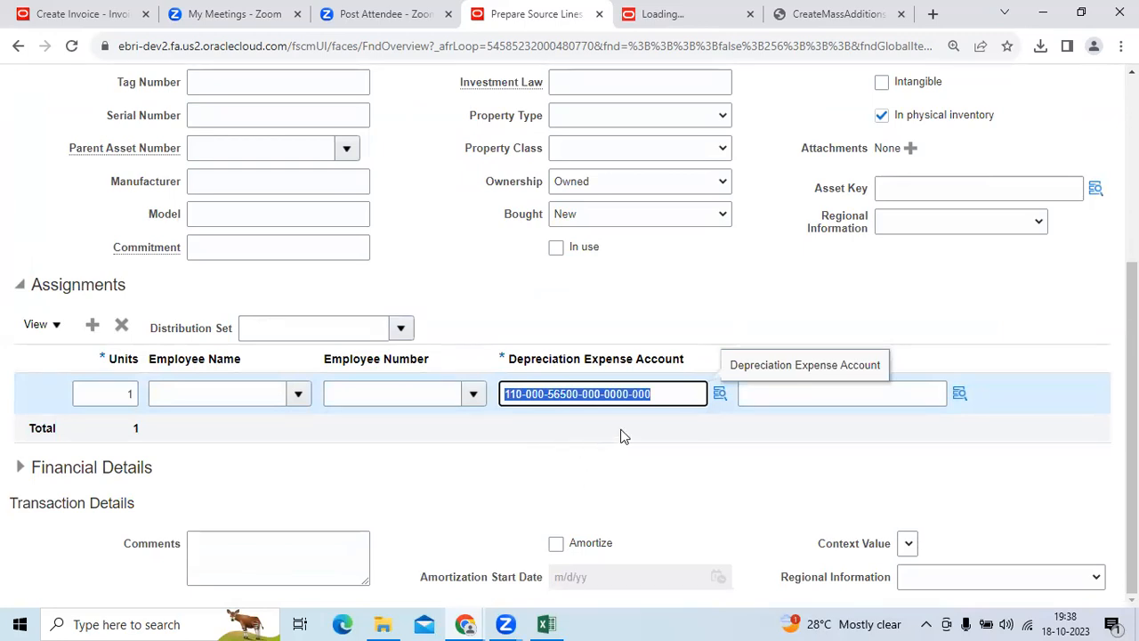
Step: Look up locations with "PCC" as the country and assign PCC USA, P31 TS, PCC HYD, BRUNDAVANAM to the source line
{"action": "scroll", "coordinate": [644, 405], "scroll_direction": "up", "scroll_amount": 1}
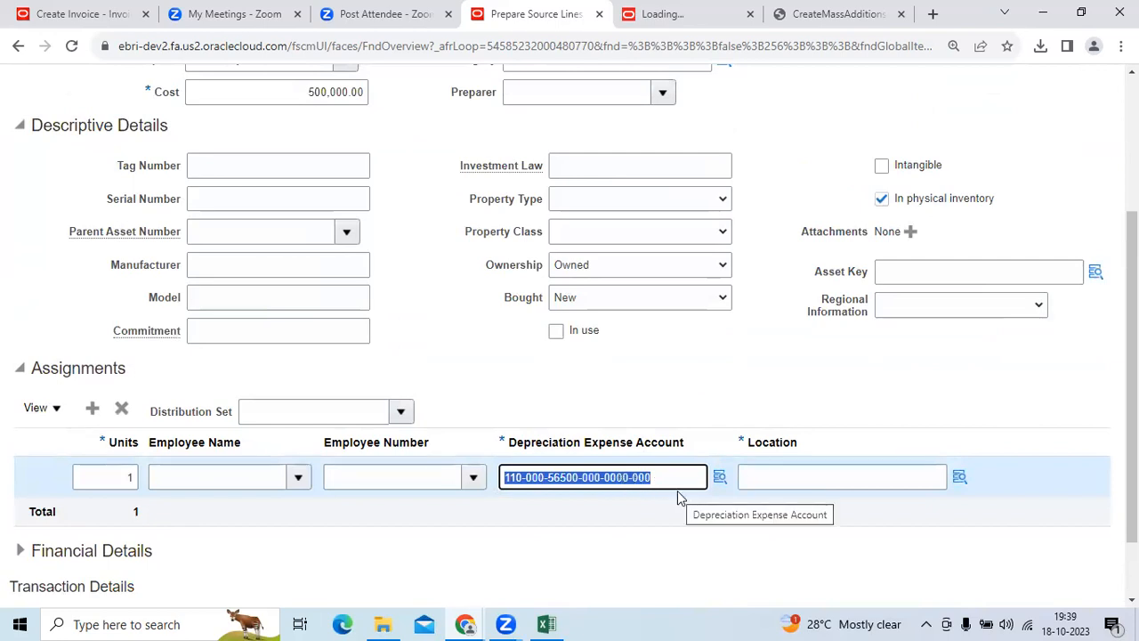
{"action": "left_click", "coordinate": [959, 481]}
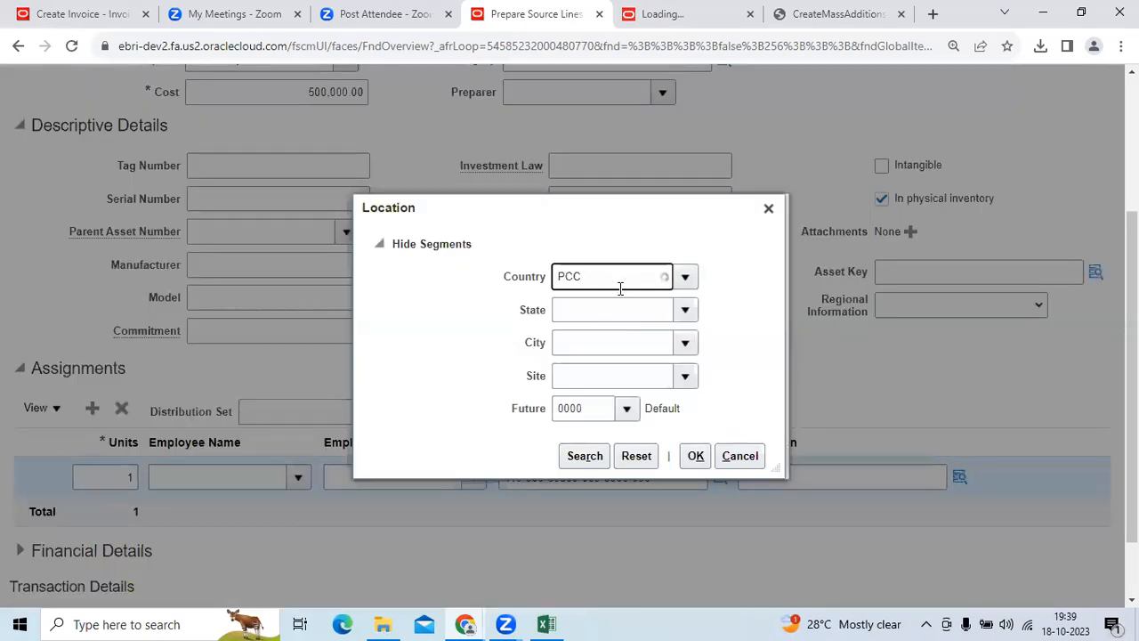
{"action": "type", "text": "PCC"}
{"action": "left_click", "coordinate": [625, 307]}
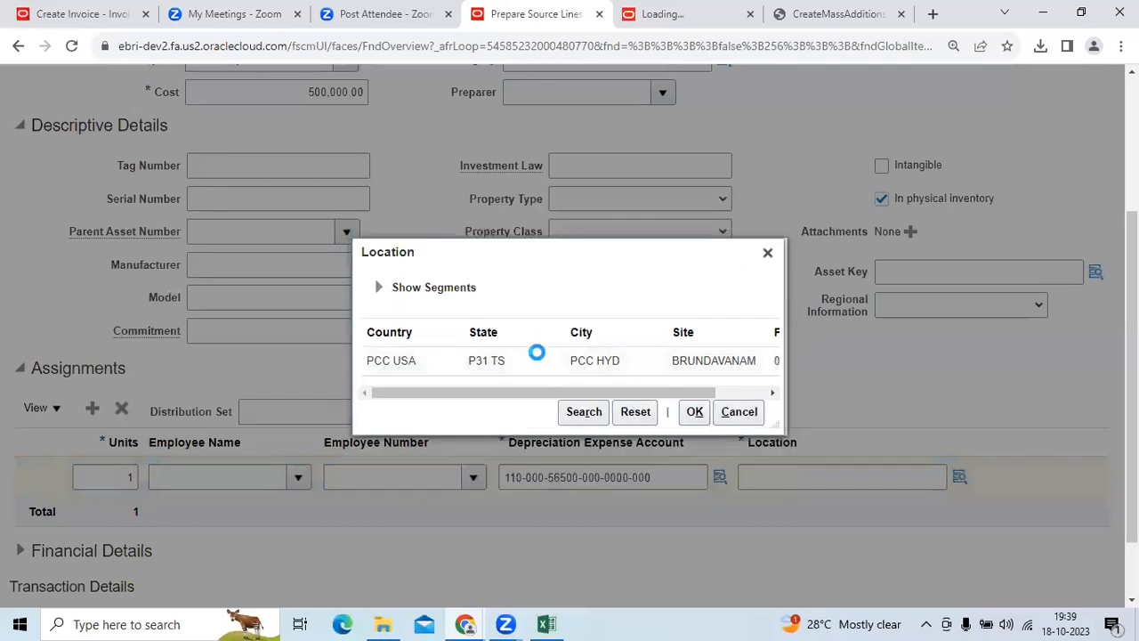
{"action": "left_click", "coordinate": [538, 357]}
{"action": "left_click", "coordinate": [694, 411]}
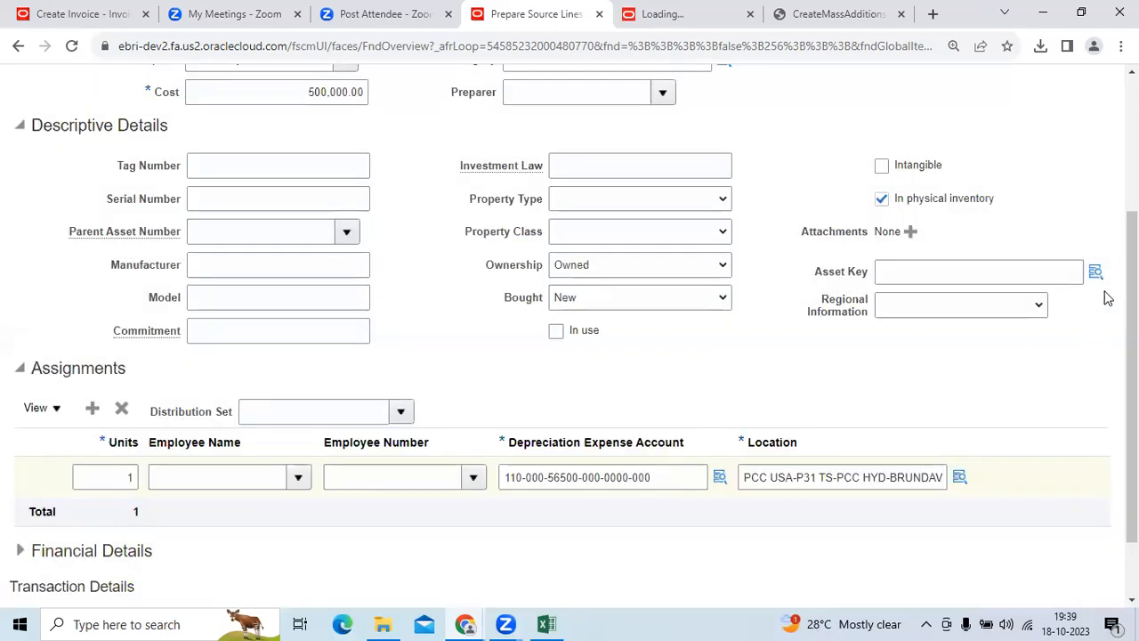
Step: Replace NONE with "pcc" in the asset key lookup and assign PCC KEY to the source line
{"action": "scroll", "coordinate": [1012, 429], "scroll_direction": "down", "scroll_amount": 2}
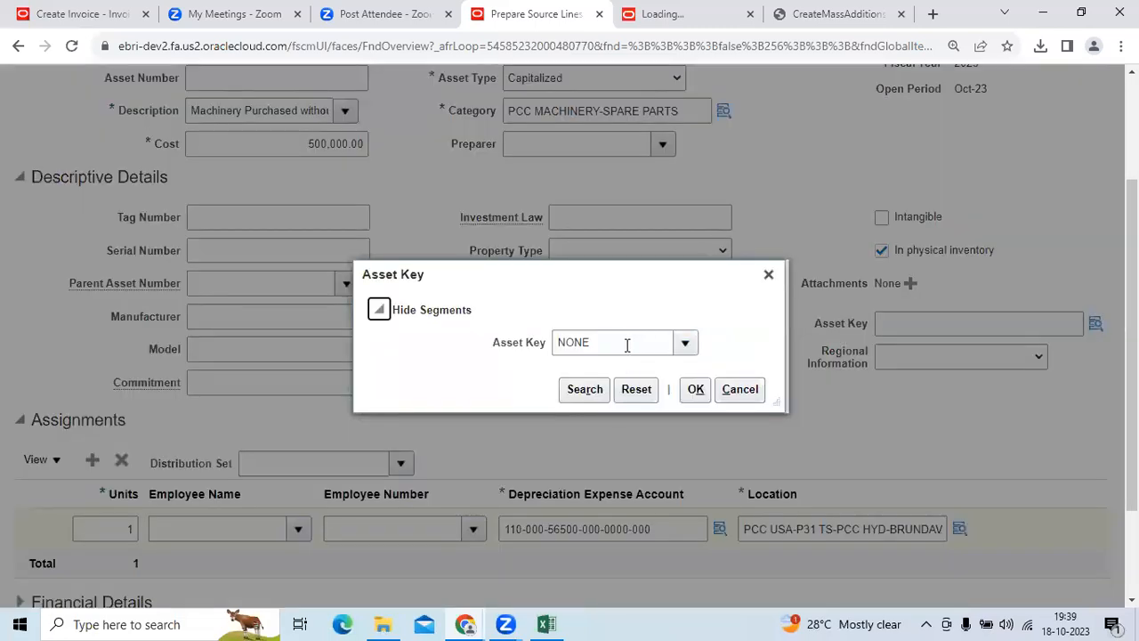
{"action": "double_click", "coordinate": [626, 345]}
{"action": "type", "text": "pcc"}
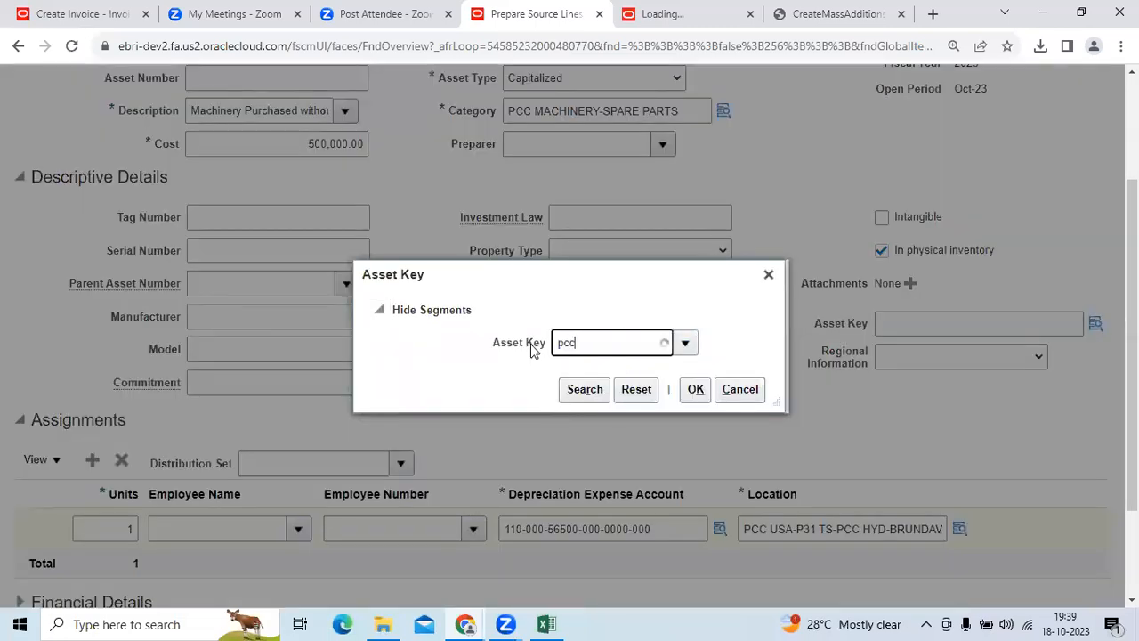
{"action": "left_click", "coordinate": [608, 380]}
{"action": "left_click", "coordinate": [697, 389]}
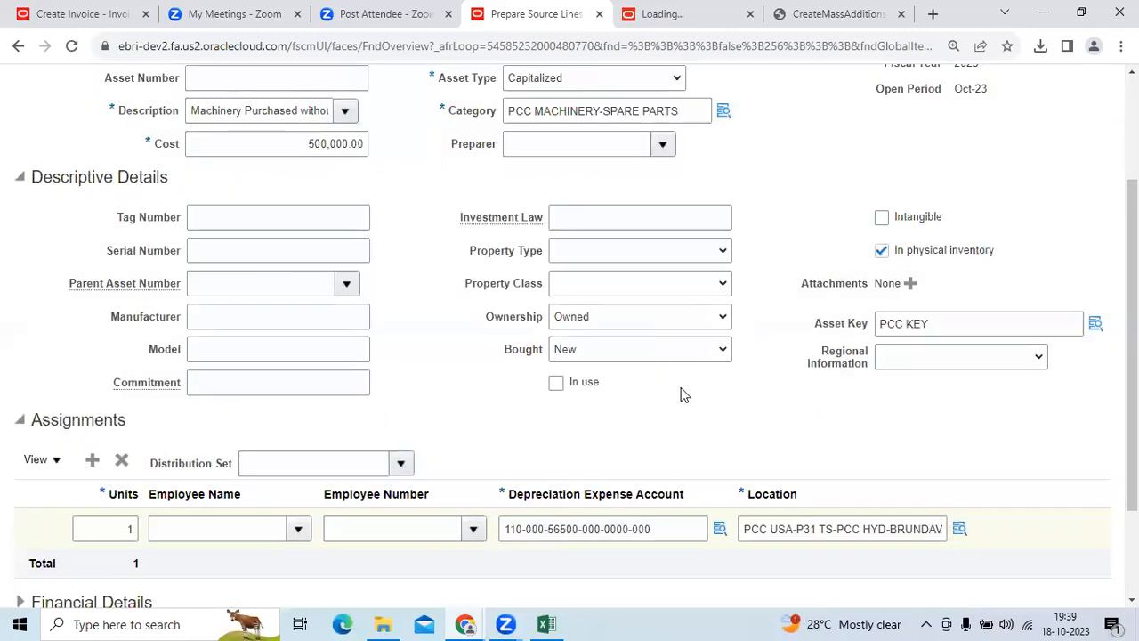
Step: Expand the source line's Financial Details and examine its prorate date, category and prorate convention
{"action": "scroll", "coordinate": [689, 407], "scroll_direction": "down", "scroll_amount": 3}
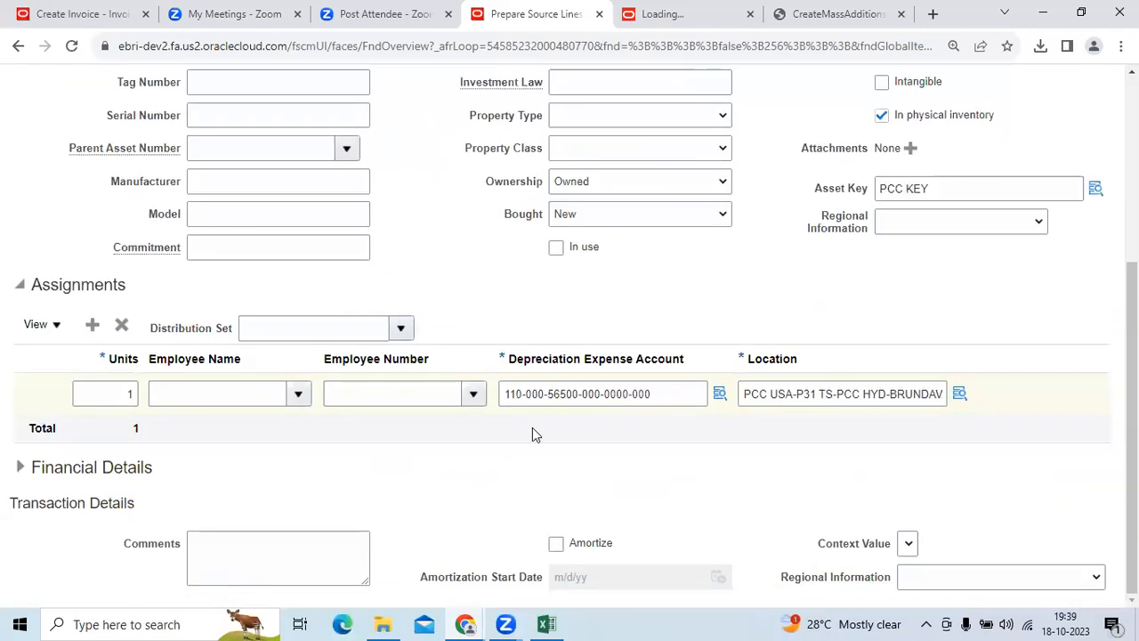
{"action": "left_click", "coordinate": [21, 466]}
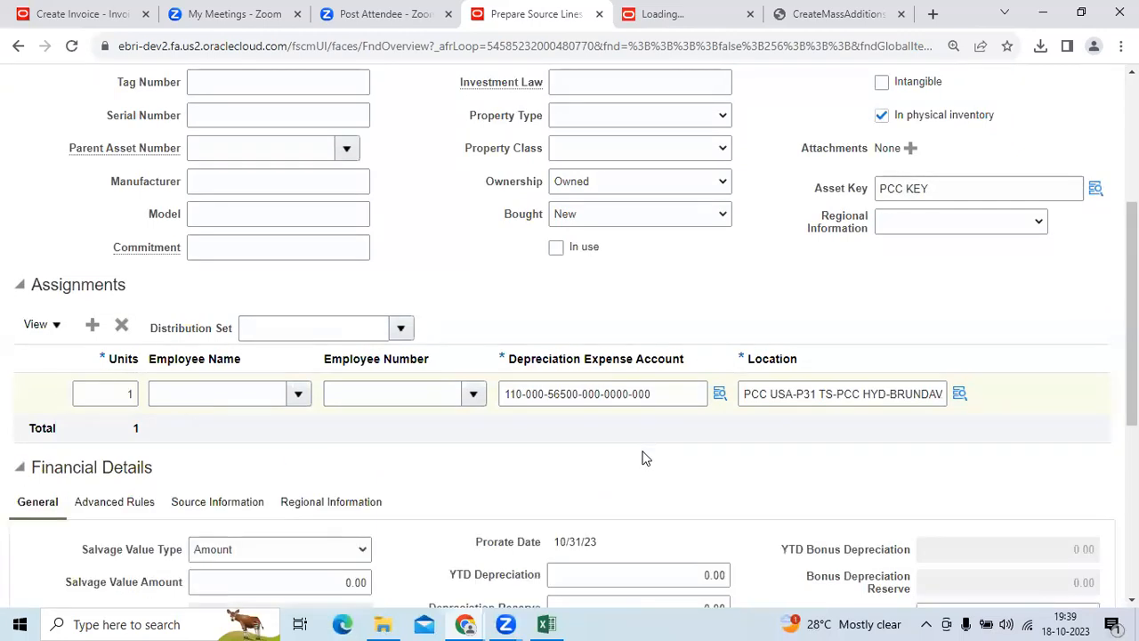
{"action": "scroll", "coordinate": [643, 451], "scroll_direction": "down", "scroll_amount": 4}
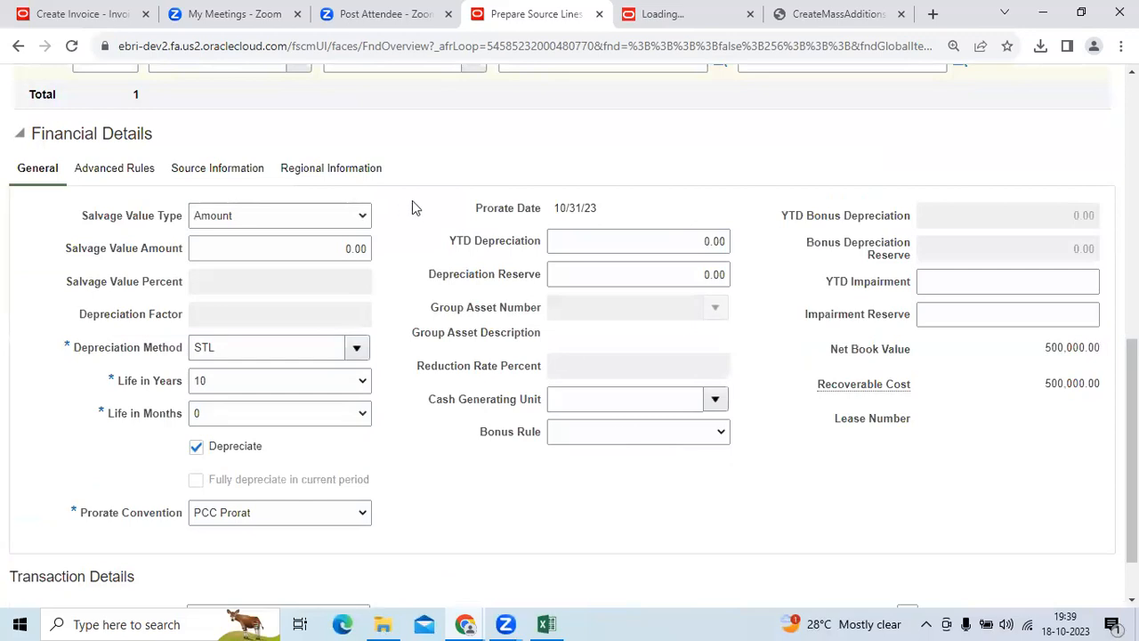
{"action": "left_click_drag", "start_coordinate": [476, 207], "coordinate": [592, 208]}
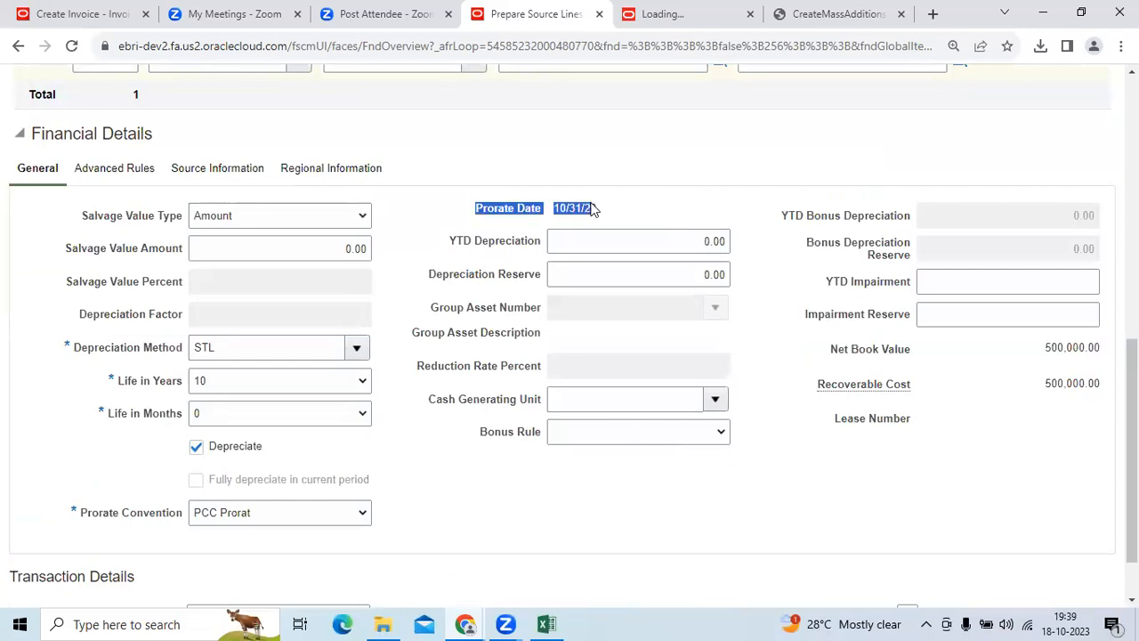
{"action": "scroll", "coordinate": [588, 265], "scroll_direction": "up", "scroll_amount": 5}
{"action": "scroll", "coordinate": [523, 233], "scroll_direction": "up", "scroll_amount": 3}
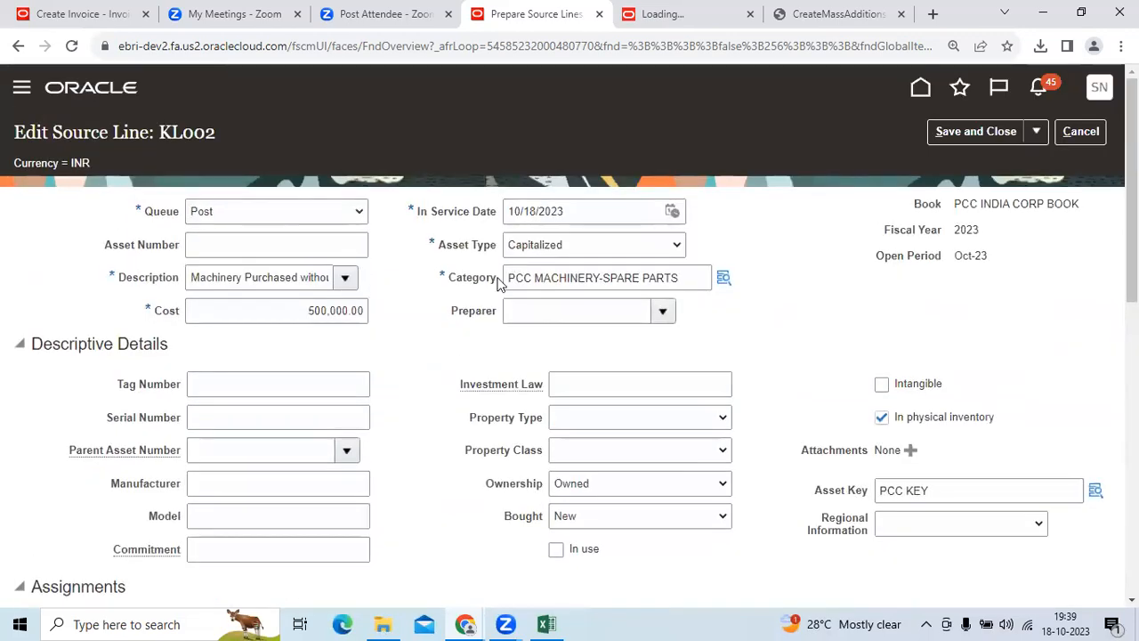
{"action": "scroll", "coordinate": [501, 279], "scroll_direction": "down", "scroll_amount": 9}
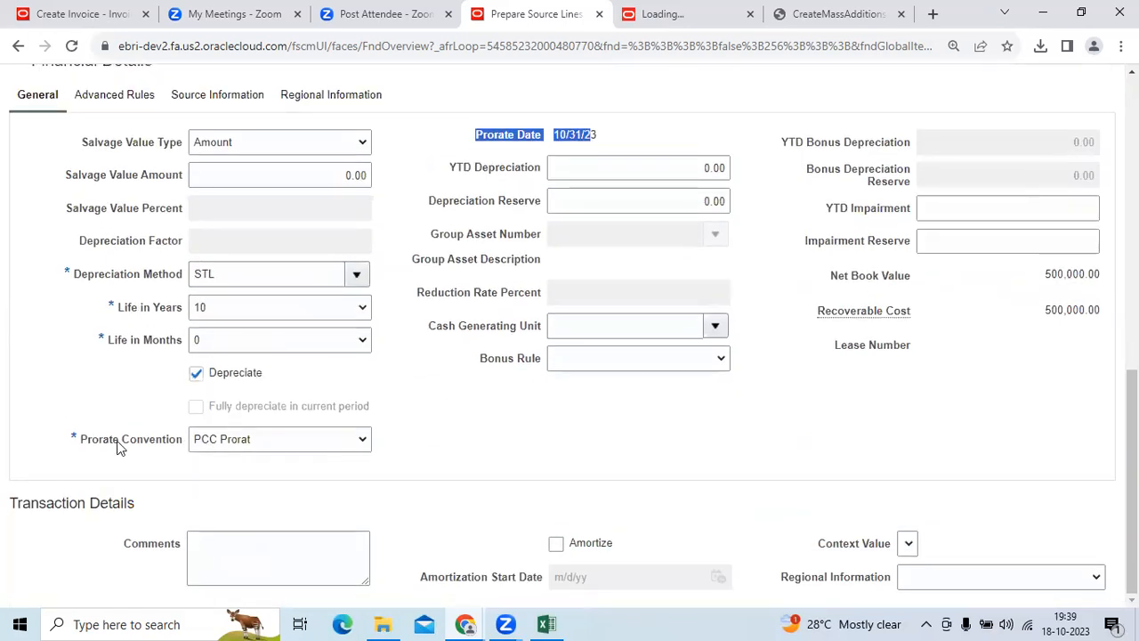
{"action": "left_click_drag", "start_coordinate": [82, 442], "coordinate": [187, 440]}
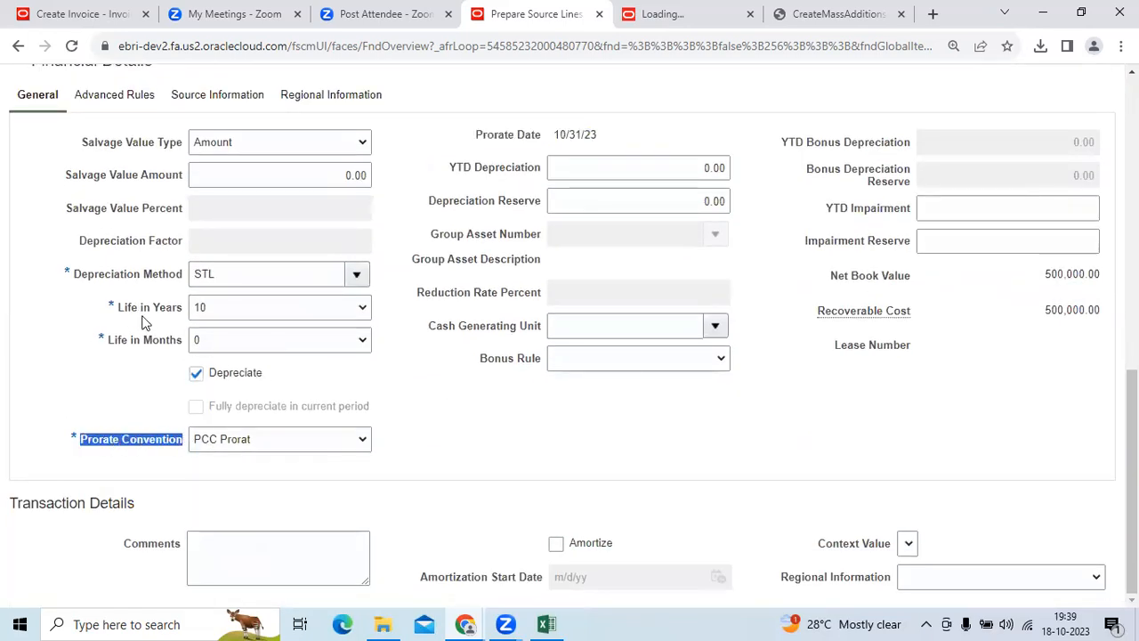
Step: Check the life in years and months under the general financial details and set Life in Years to 20
{"action": "left_click_drag", "start_coordinate": [119, 308], "coordinate": [176, 308]}
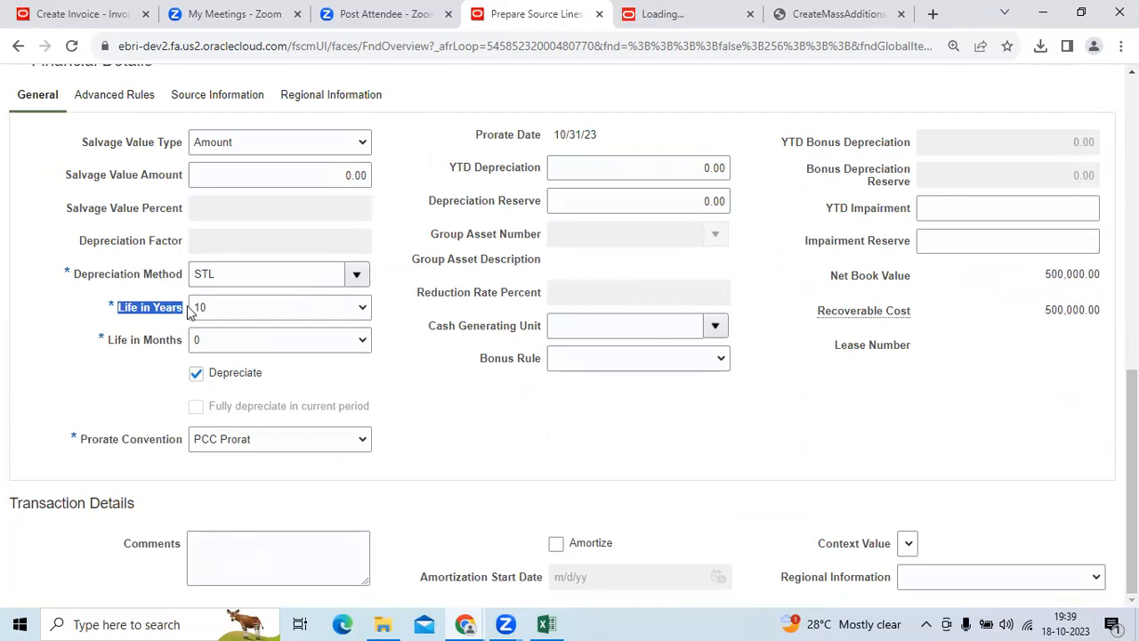
{"action": "left_click_drag", "start_coordinate": [109, 339], "coordinate": [182, 341]}
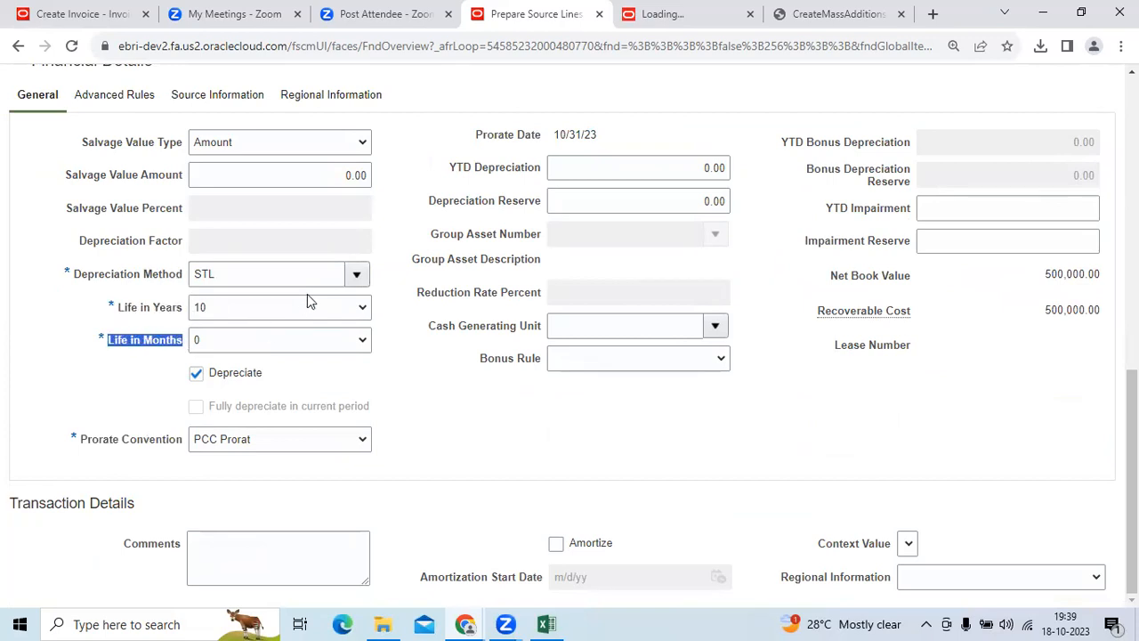
{"action": "left_click", "coordinate": [347, 310]}
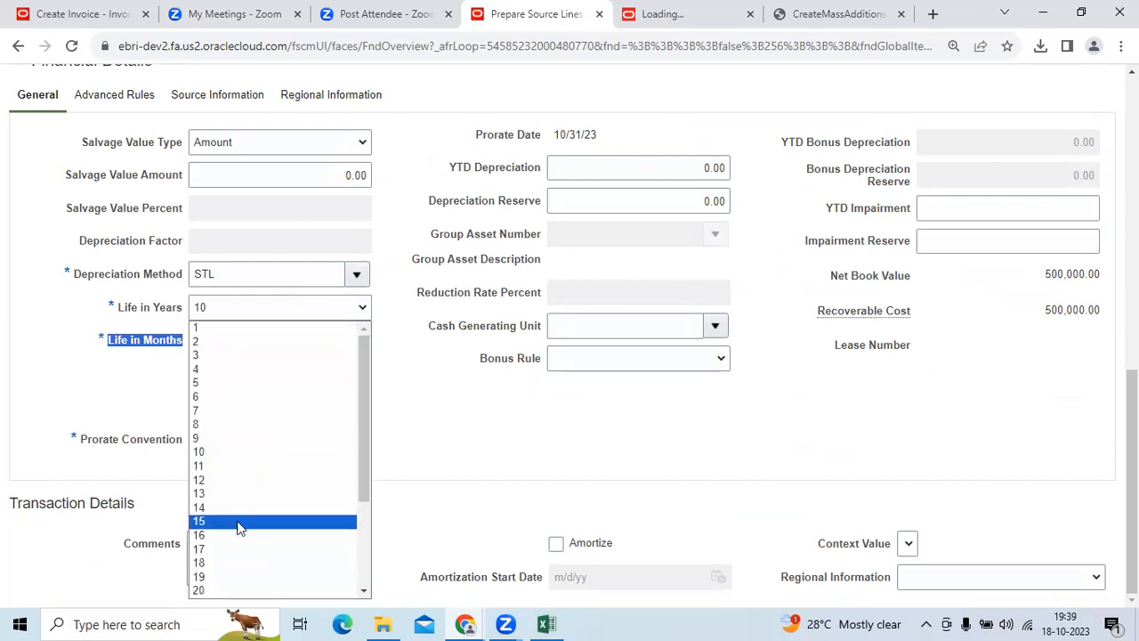
{"action": "left_click", "coordinate": [213, 589]}
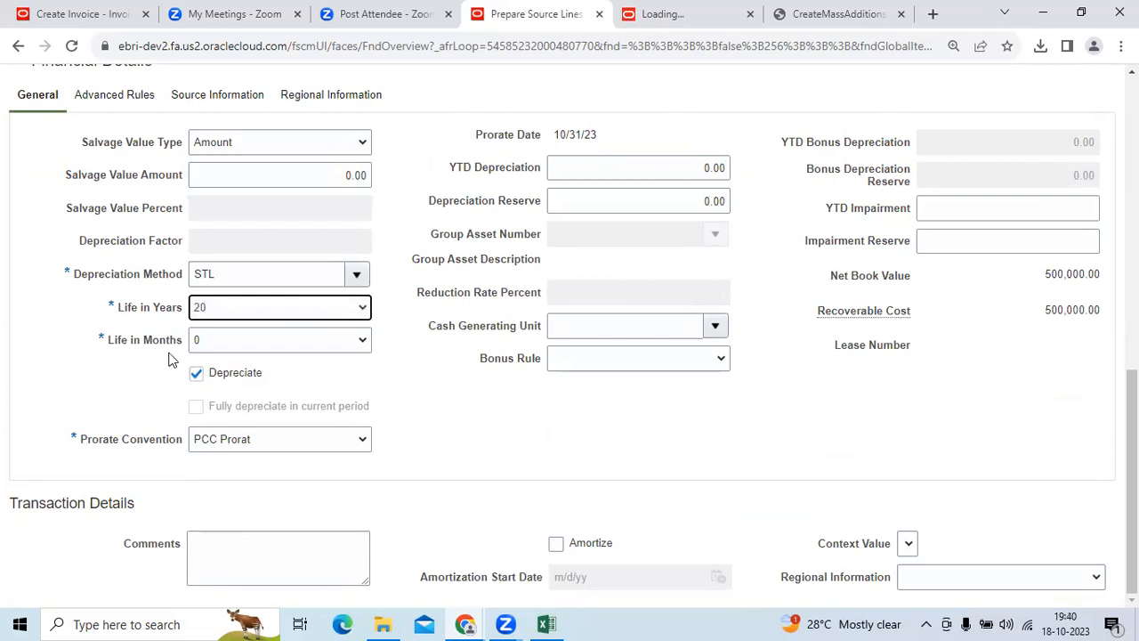
Step: Examine the YTD depreciation field, then the invoice number and clearing account in the line's Source Information
{"action": "scroll", "coordinate": [169, 387], "scroll_direction": "up", "scroll_amount": 1}
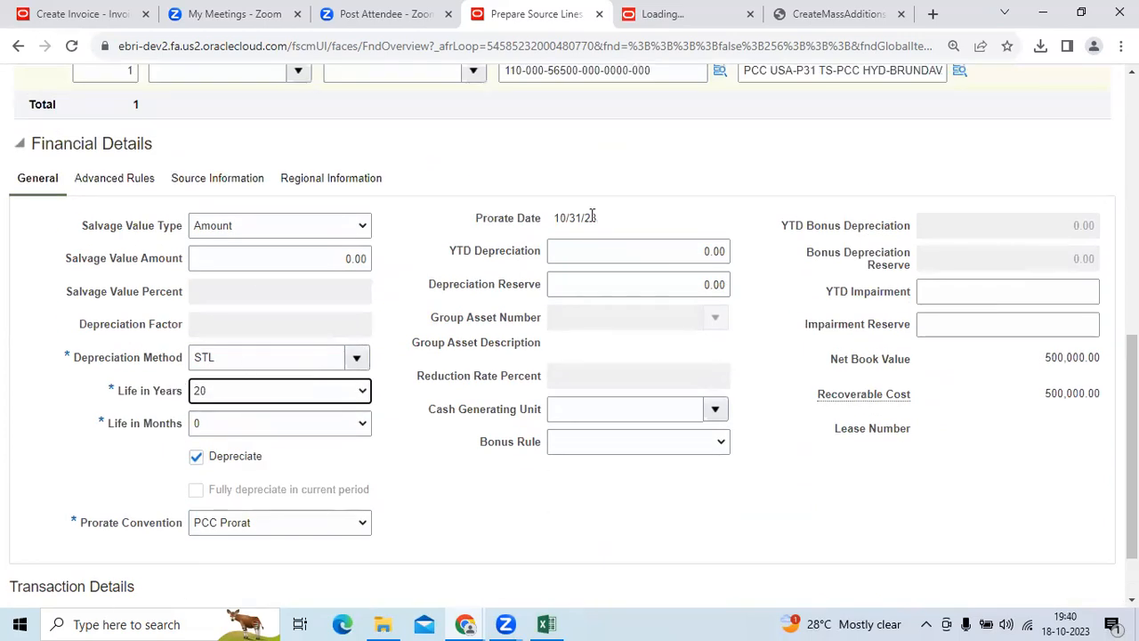
{"action": "left_click", "coordinate": [593, 248]}
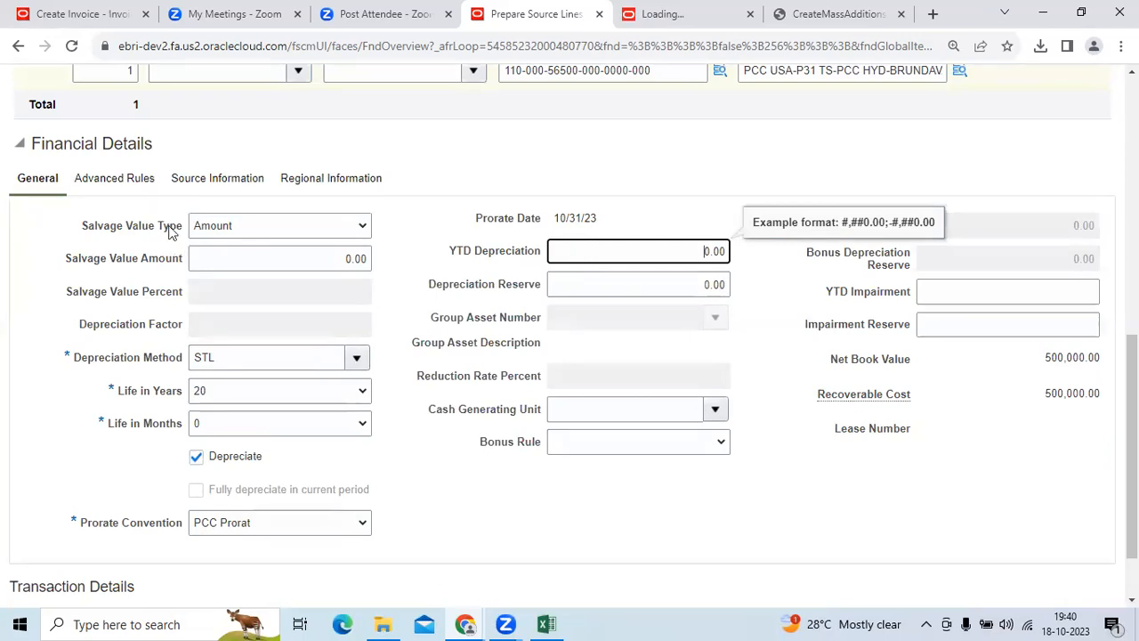
{"action": "left_click", "coordinate": [194, 182]}
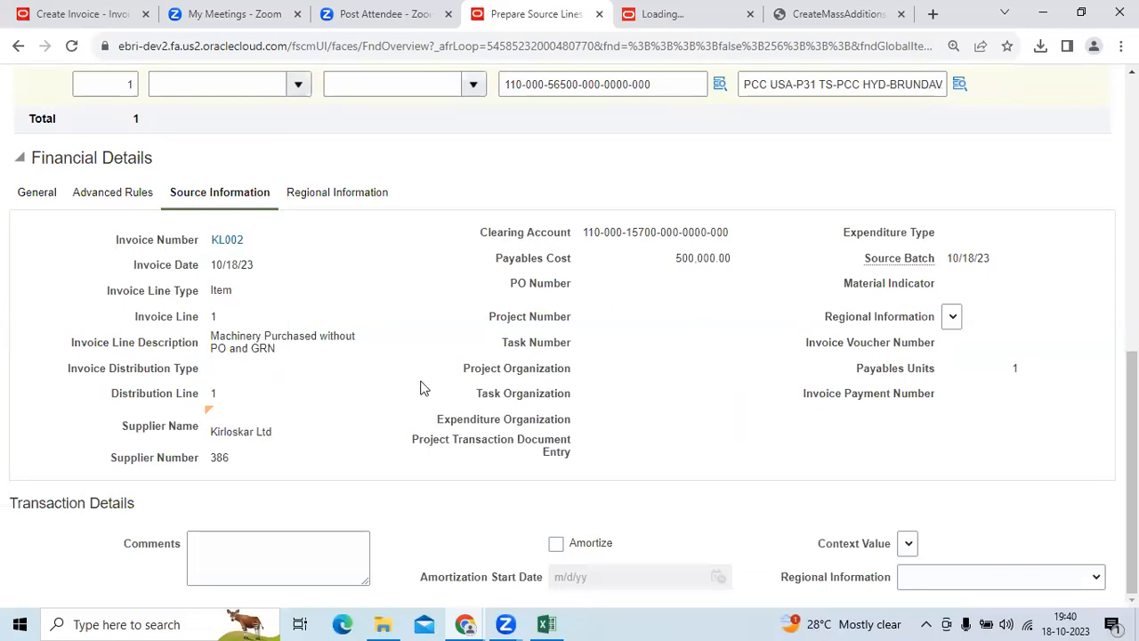
{"action": "scroll", "coordinate": [422, 387], "scroll_direction": "up", "scroll_amount": 1}
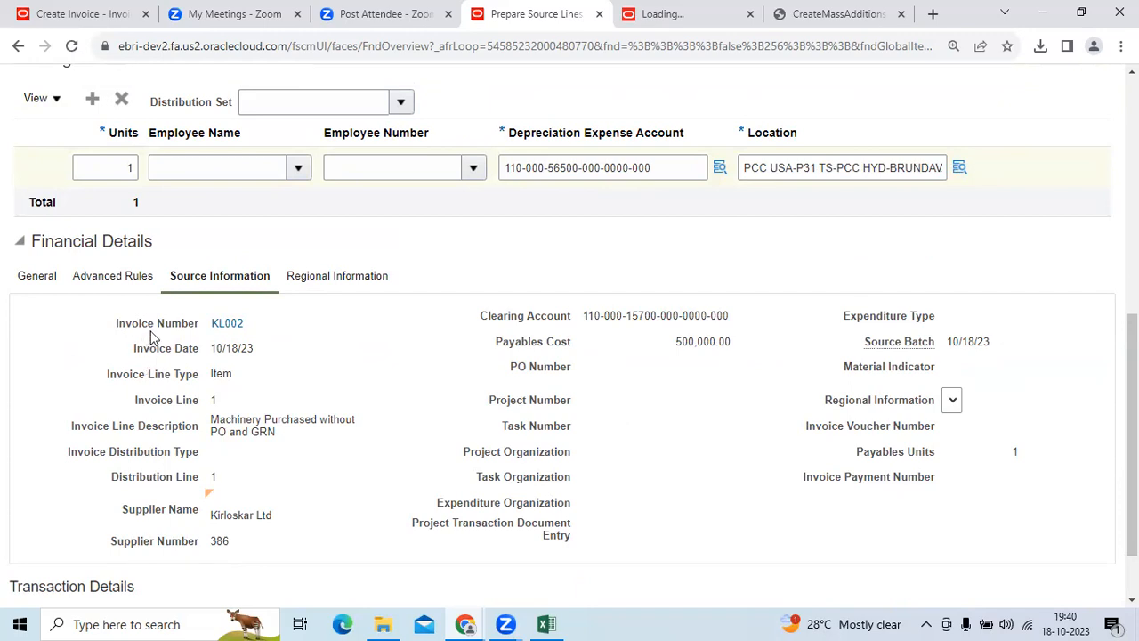
{"action": "left_click_drag", "start_coordinate": [112, 328], "coordinate": [201, 334]}
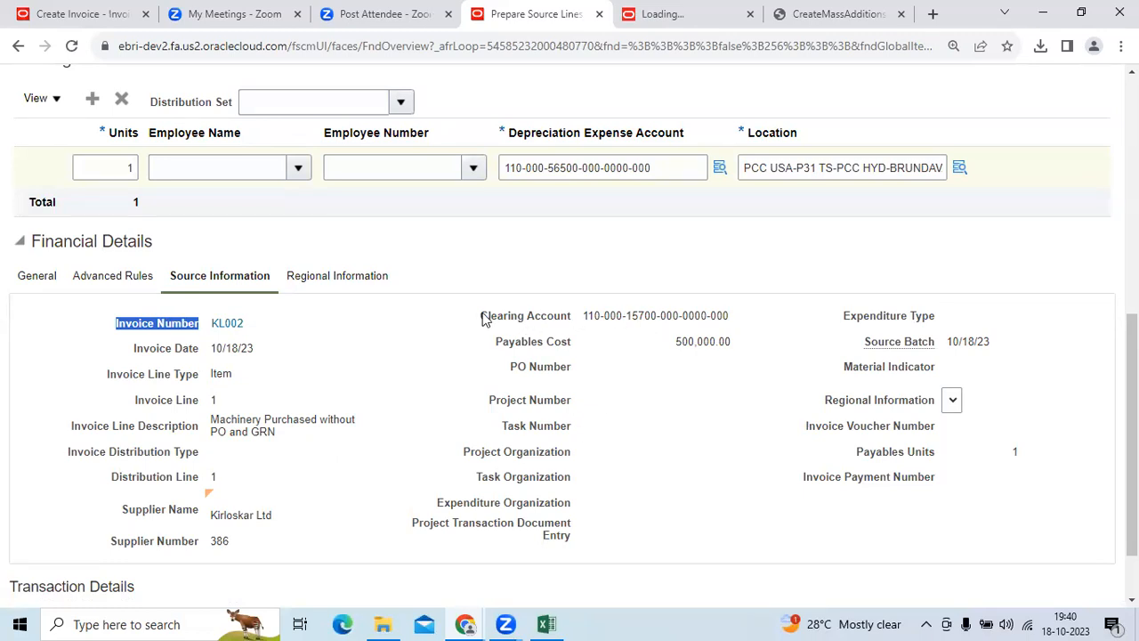
{"action": "left_click_drag", "start_coordinate": [483, 319], "coordinate": [718, 315]}
{"action": "scroll", "coordinate": [773, 430], "scroll_direction": "up", "scroll_amount": 2}
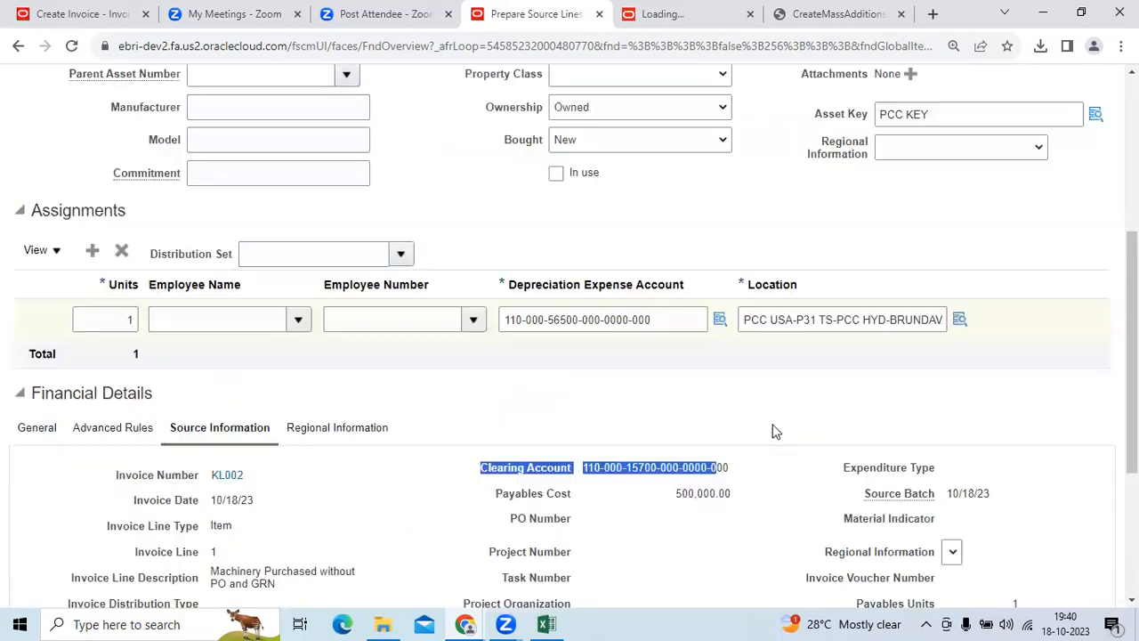
Step: Save and close the edited source line and expand the search criteria above the source lines list
{"action": "scroll", "coordinate": [773, 431], "scroll_direction": "up", "scroll_amount": 5}
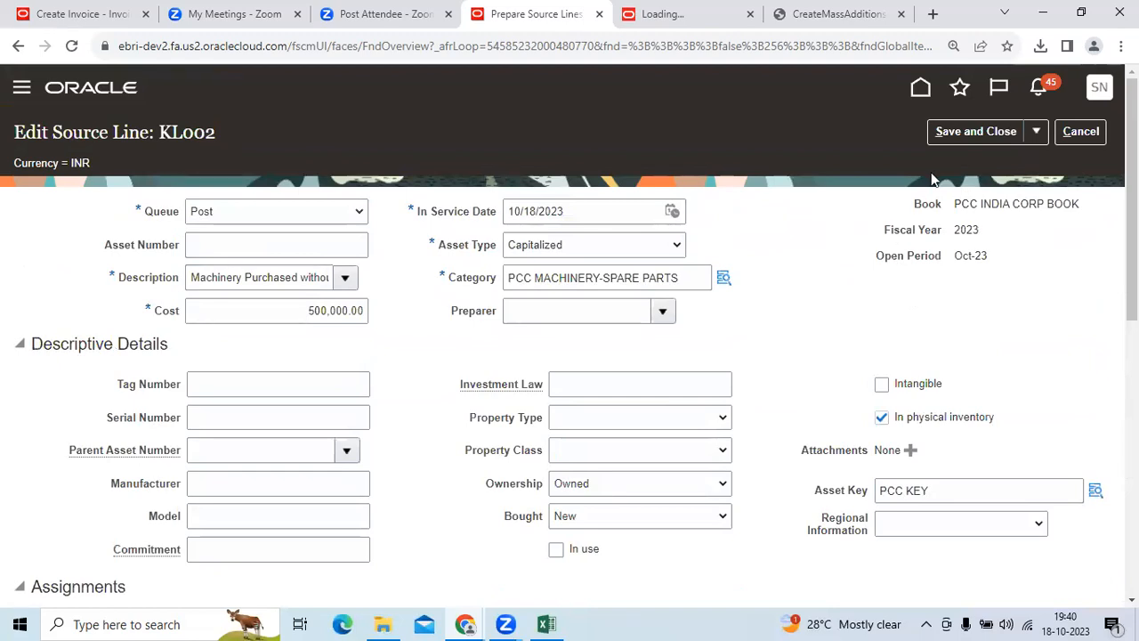
{"action": "left_click", "coordinate": [955, 134]}
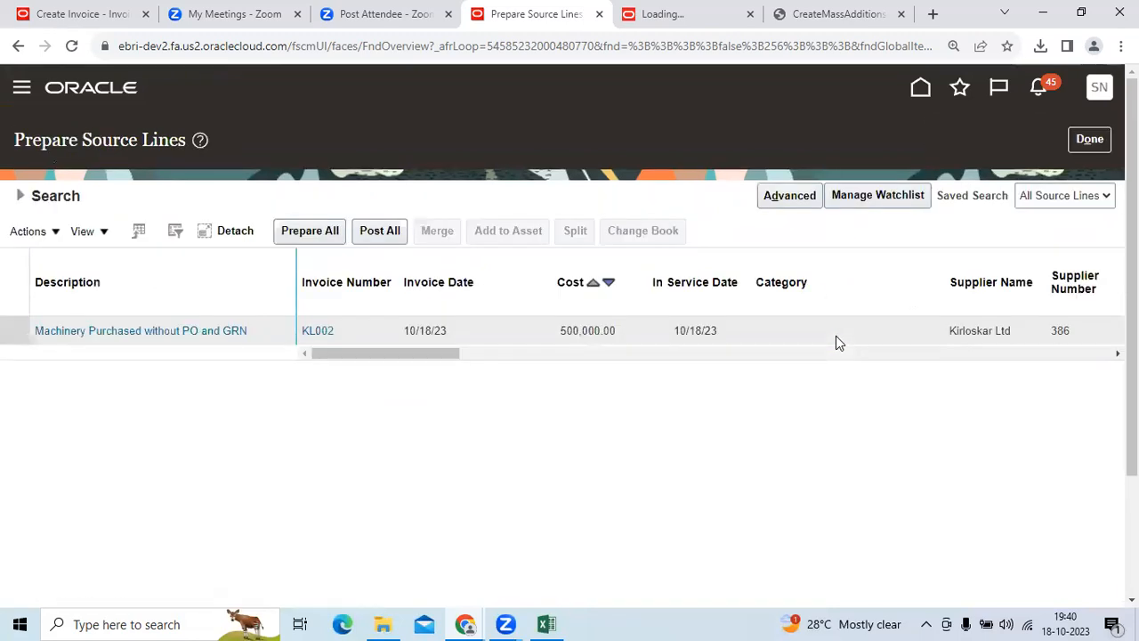
{"action": "left_click", "coordinate": [20, 196]}
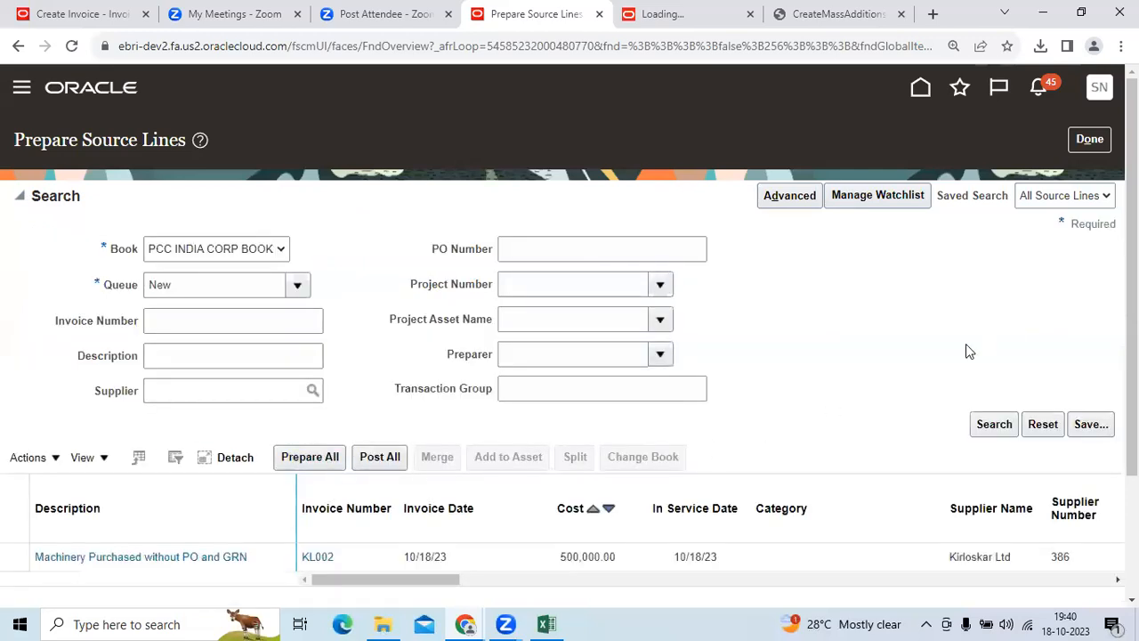
Step: Finish preparing source lines and select the machinery line among the Ready to Post additions
{"action": "left_click", "coordinate": [1100, 147]}
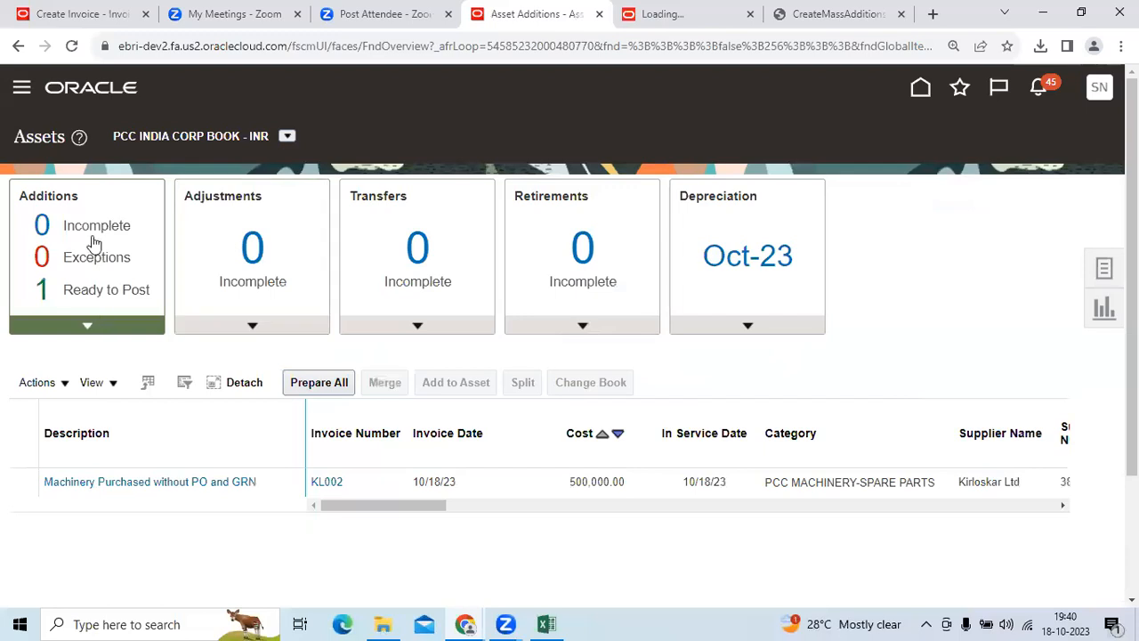
{"action": "left_click", "coordinate": [87, 295]}
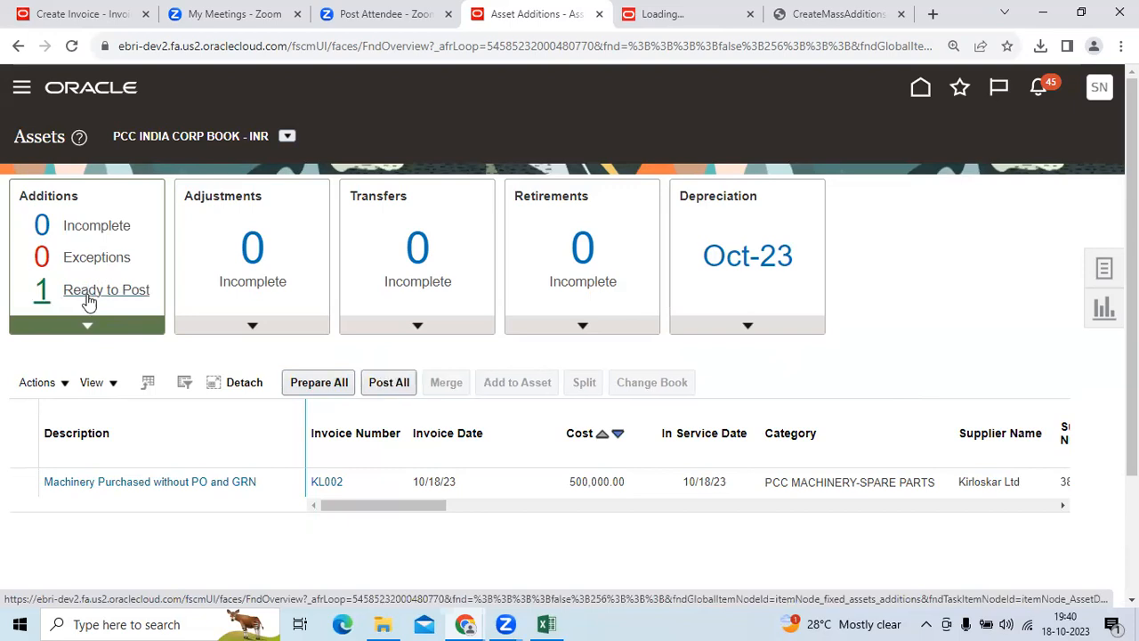
{"action": "left_click", "coordinate": [478, 481]}
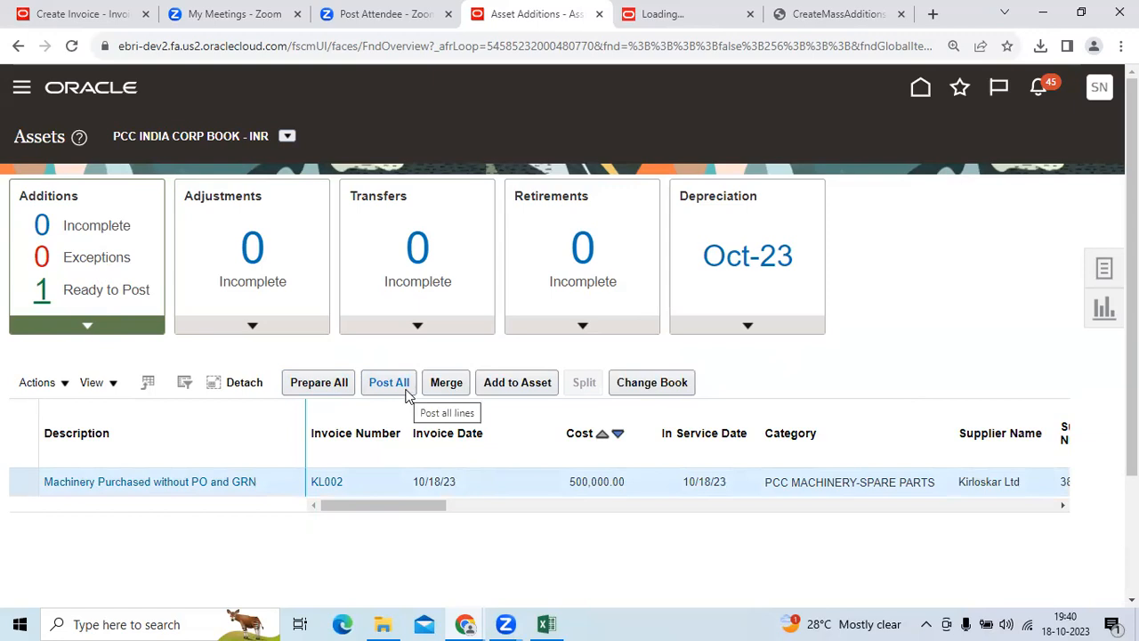
Step: Switch to the Excel notes and mark the Post Mass Additions cell C34 with yellow fill and red font
{"action": "left_click", "coordinate": [546, 624]}
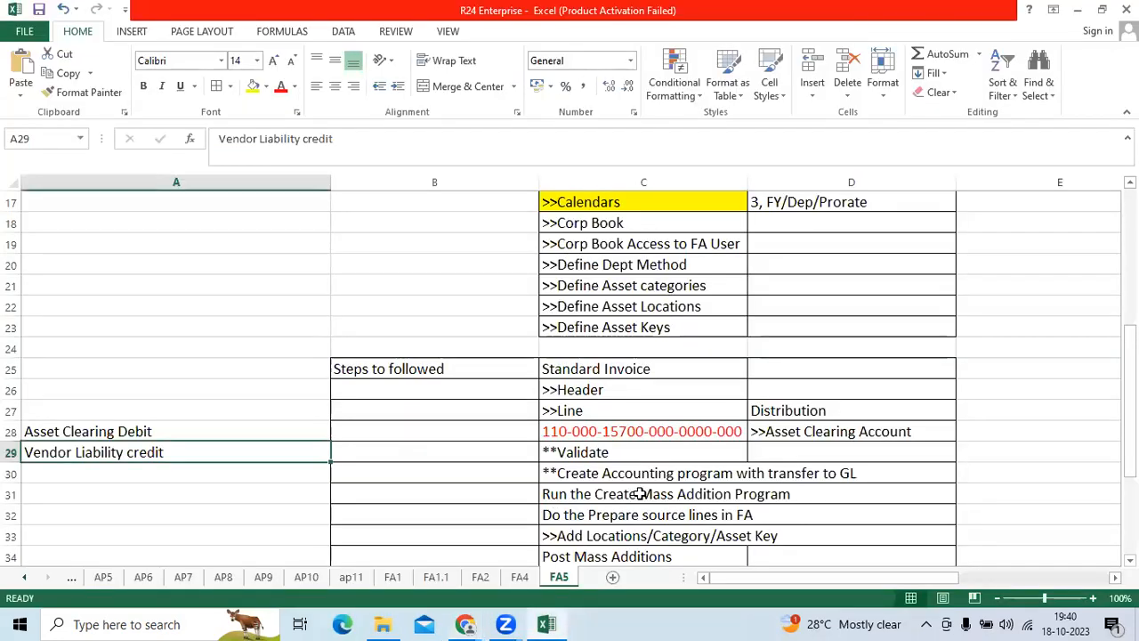
{"action": "scroll", "coordinate": [639, 493], "scroll_direction": "down", "scroll_amount": 1}
{"action": "left_click", "coordinate": [617, 496]}
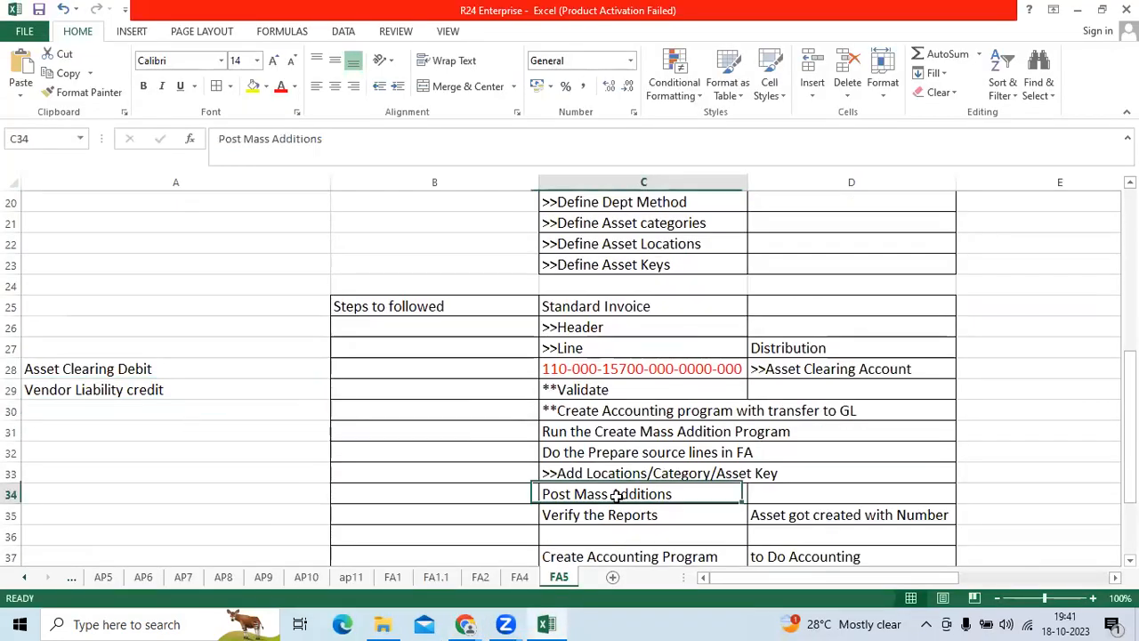
{"action": "left_click", "coordinate": [253, 86]}
{"action": "left_click", "coordinate": [280, 85]}
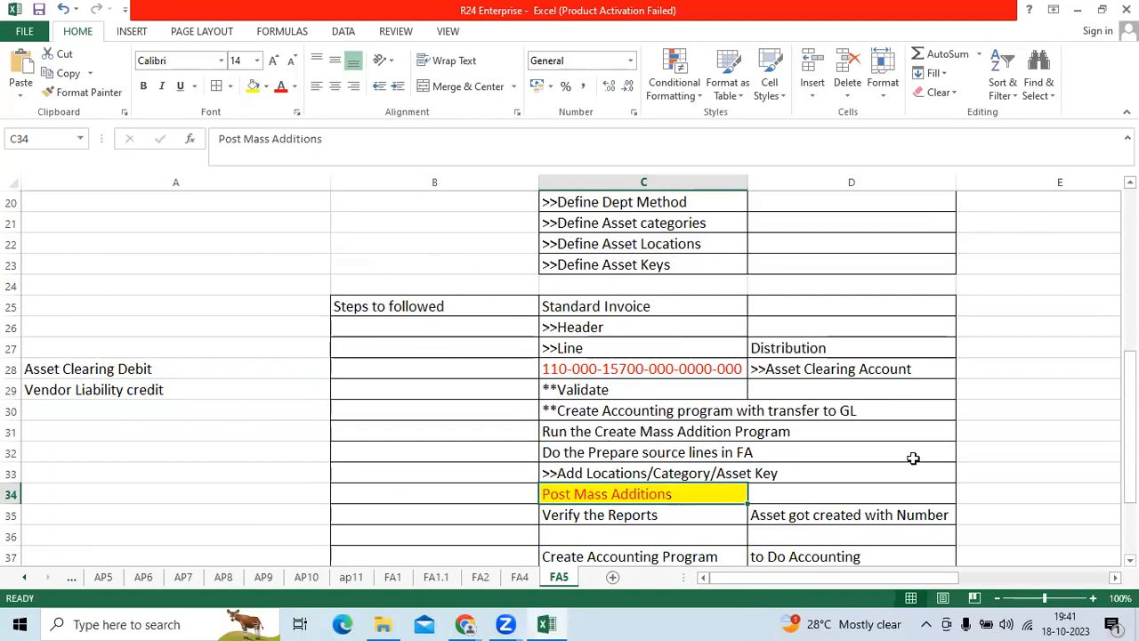
Step: Switch back to Oracle Assets and post all lines that are ready to post
{"action": "key", "text": "alt+Tab"}
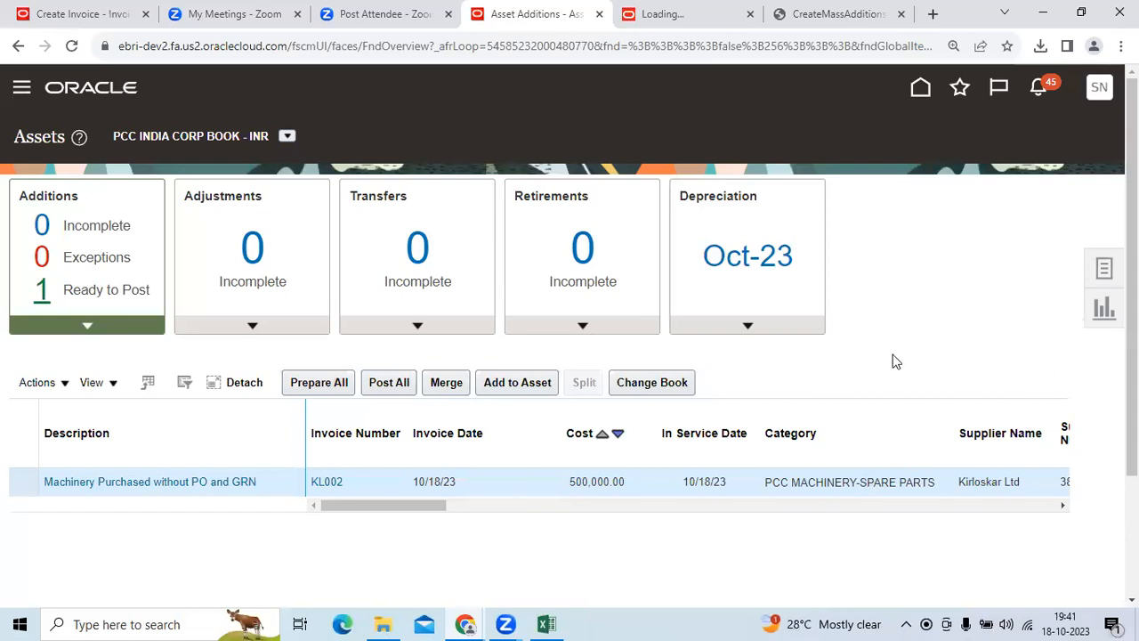
{"action": "left_click", "coordinate": [401, 383]}
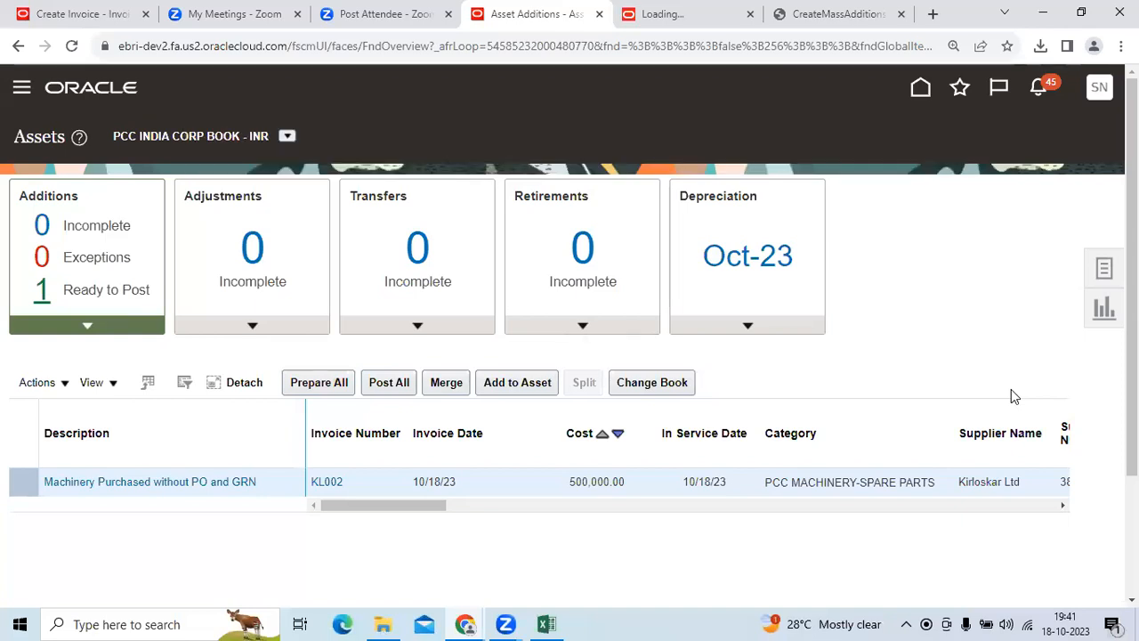
Step: In the Excel notes, enter "New >>Post" in A32 and "Post>>Posted" in A34
{"action": "left_click", "coordinate": [547, 623]}
{"action": "scroll", "coordinate": [572, 525], "scroll_direction": "down", "scroll_amount": 1}
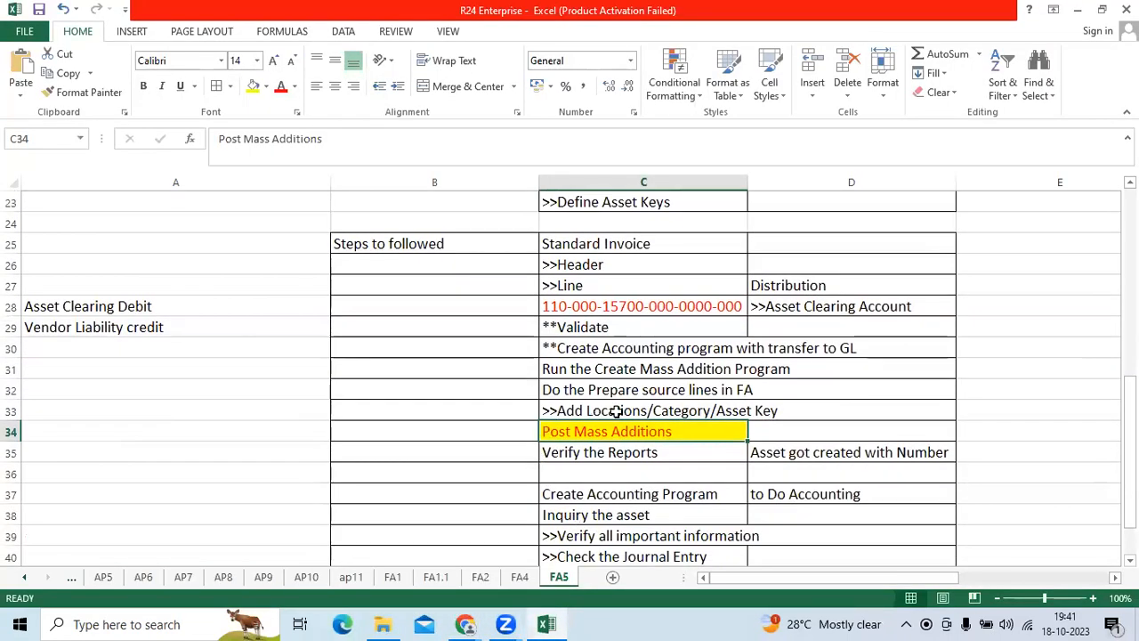
{"action": "left_click", "coordinate": [277, 395]}
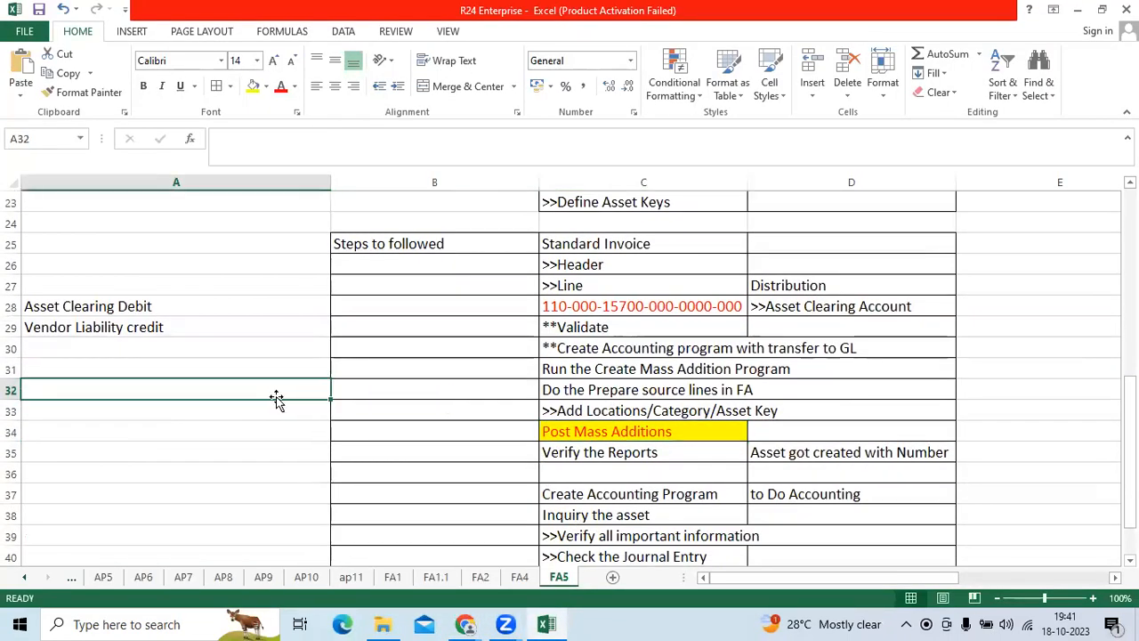
{"action": "type", "text": "New"}
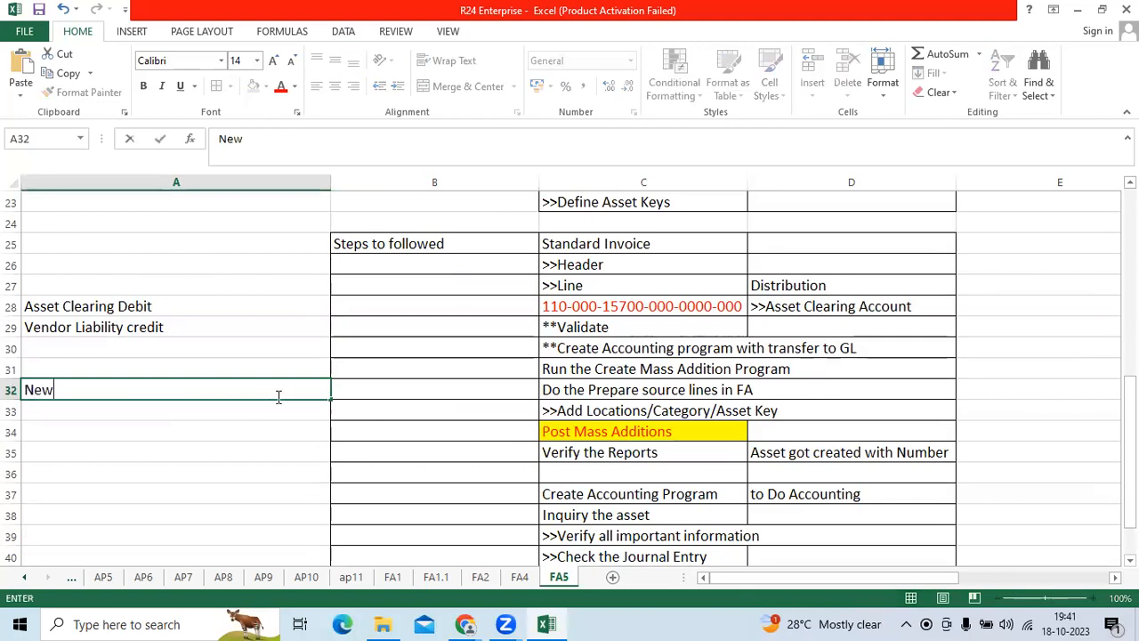
{"action": "type", "text": " >>Post"}
{"action": "key", "text": "Return"}
{"action": "key", "text": "Return"}
{"action": "type", "text": "Post>>Post"}
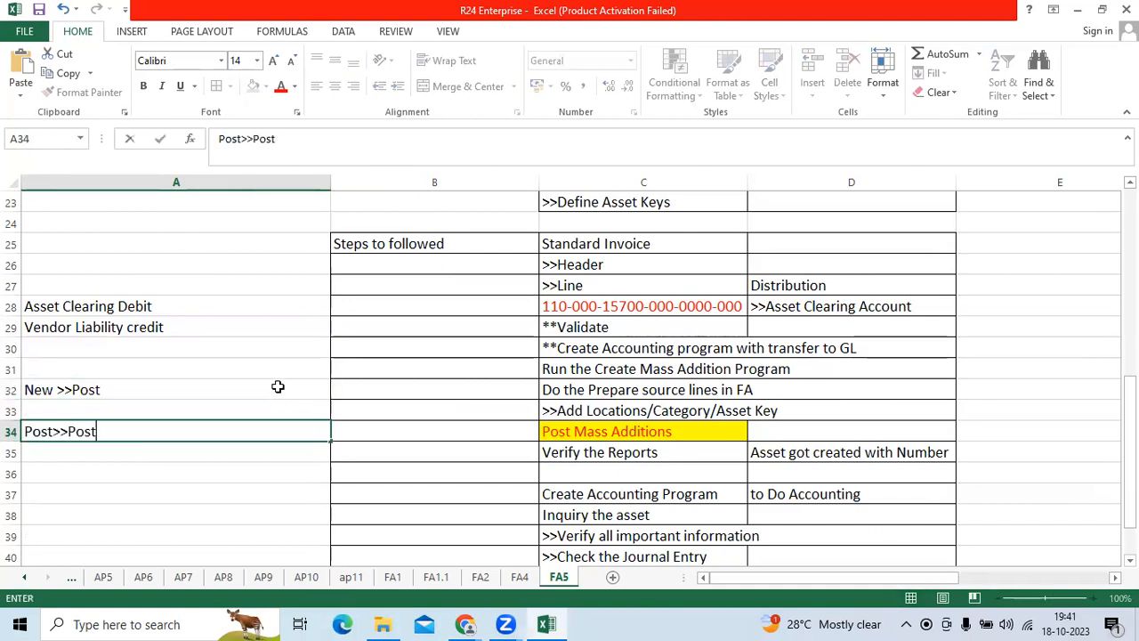
{"action": "key", "text": "Tab"}
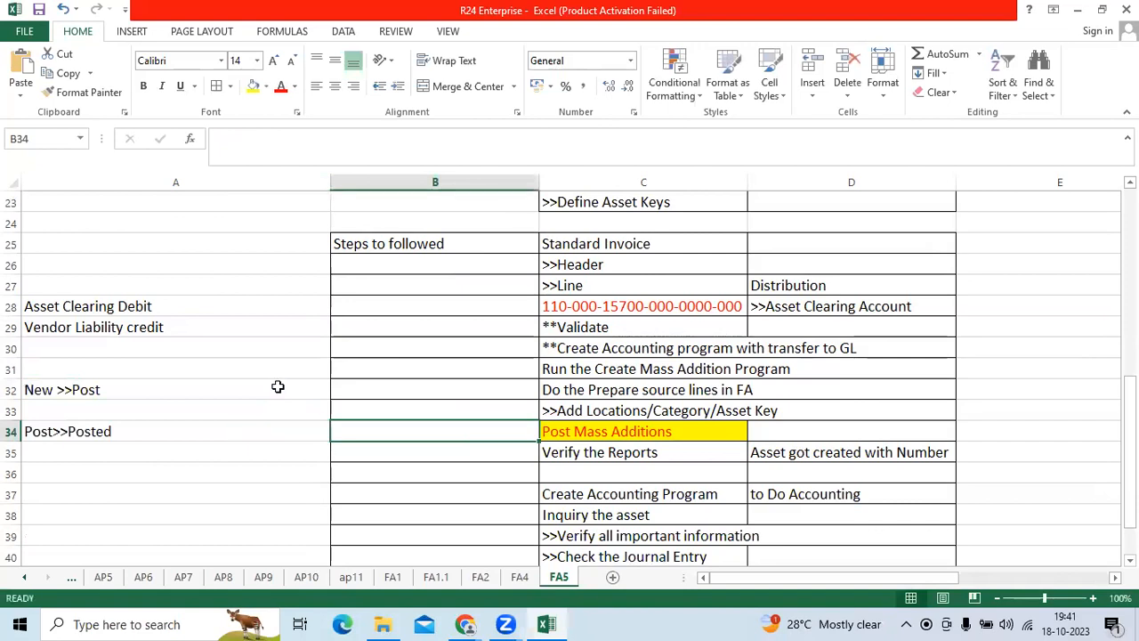
Step: Switch to Oracle, open Monitor Processes from the recent items and refresh the process list
{"action": "key", "text": "alt+Tab"}
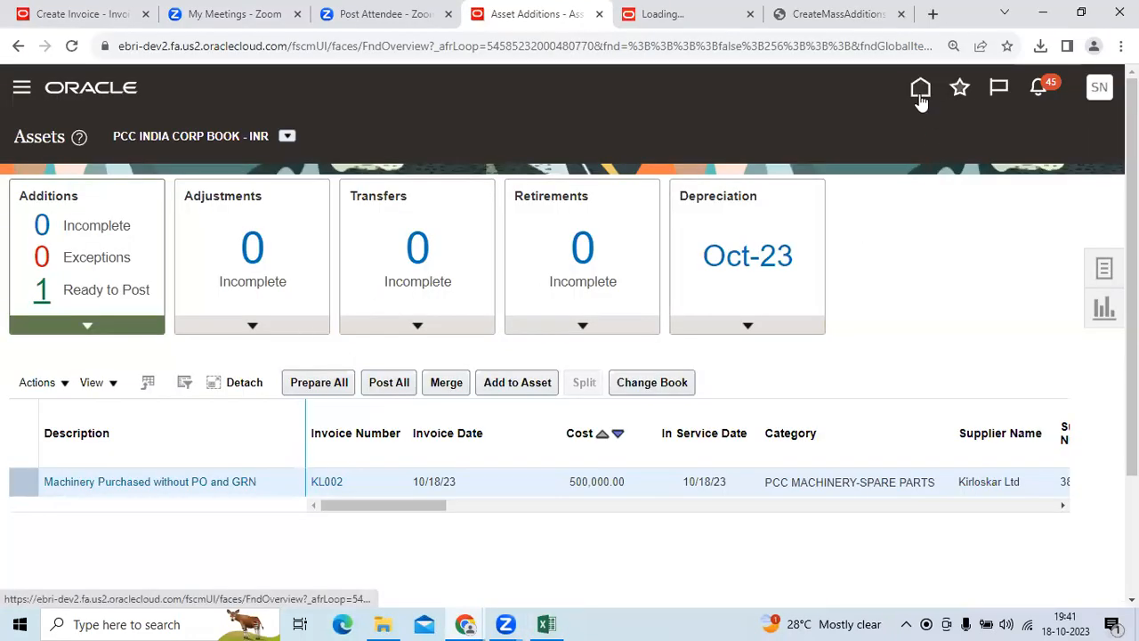
{"action": "left_click", "coordinate": [959, 88]}
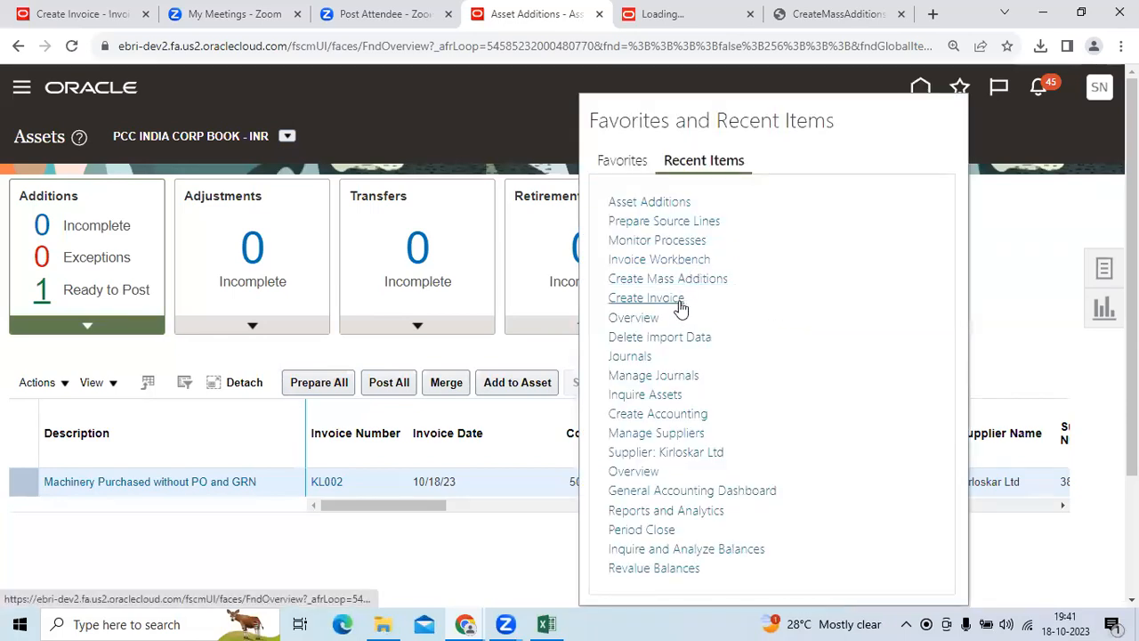
{"action": "left_click", "coordinate": [685, 242]}
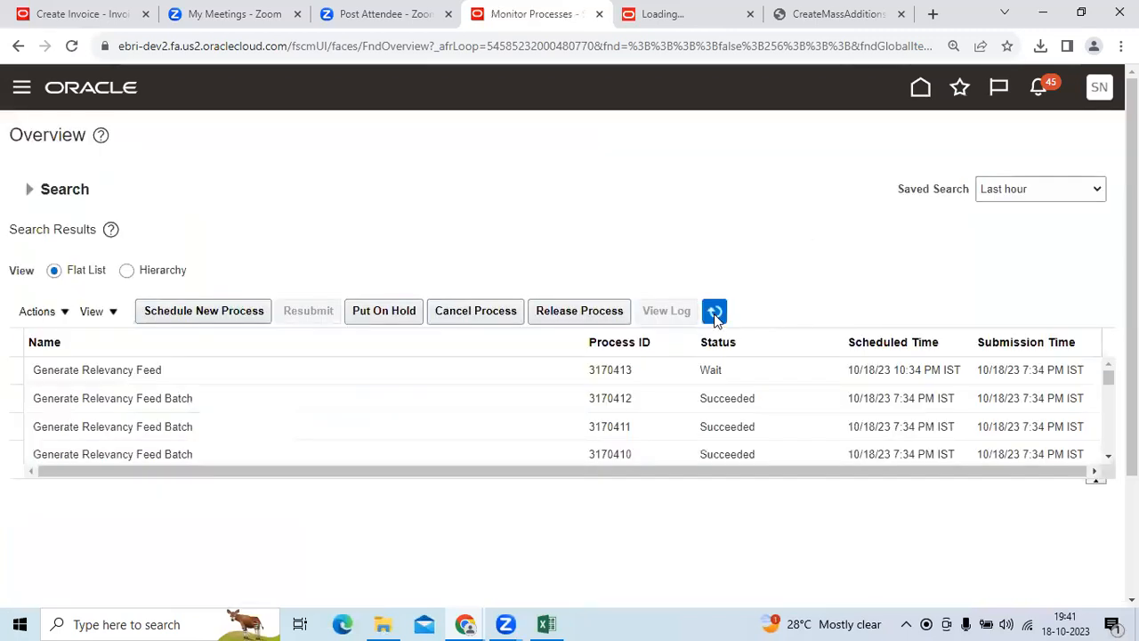
{"action": "left_click", "coordinate": [716, 310]}
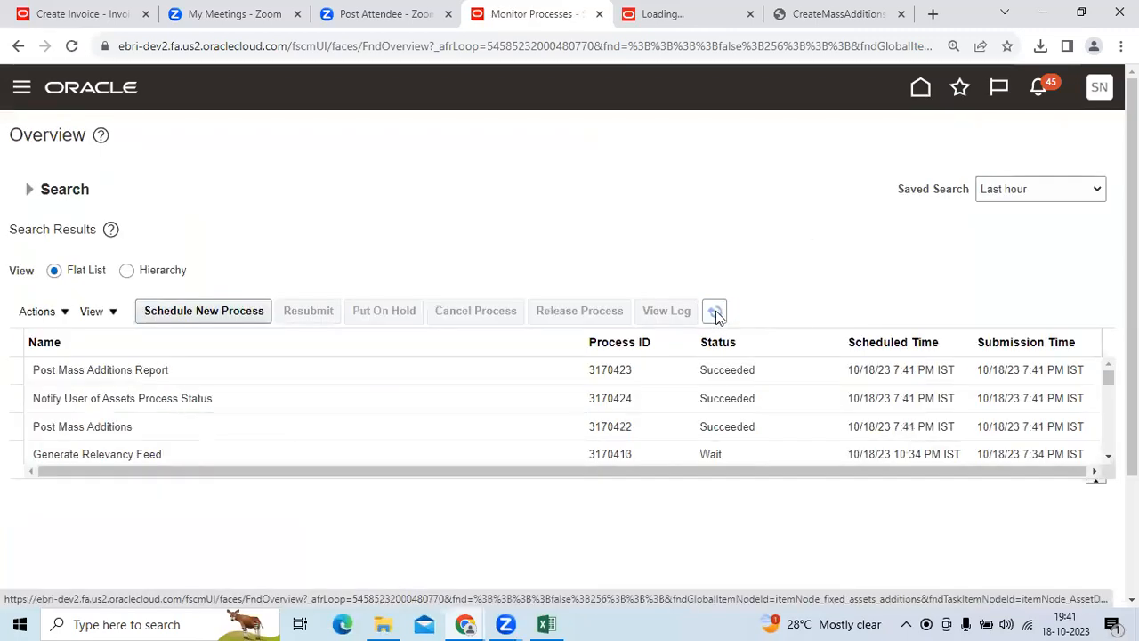
{"action": "left_click", "coordinate": [715, 311]}
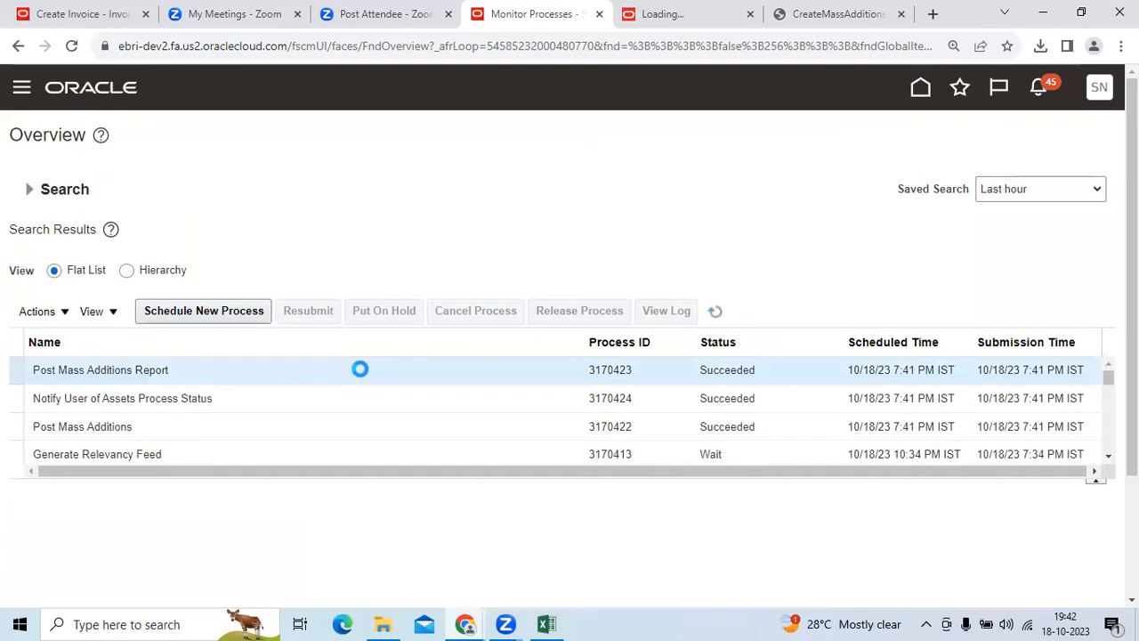
Step: Copy the process name "Post Mass Additions Report" into cell B35 of the Excel notes and give it a yellow fill
{"action": "left_click", "coordinate": [182, 372]}
{"action": "left_click_drag", "start_coordinate": [177, 369], "coordinate": [32, 369]}
{"action": "key", "text": "ctrl+c"}
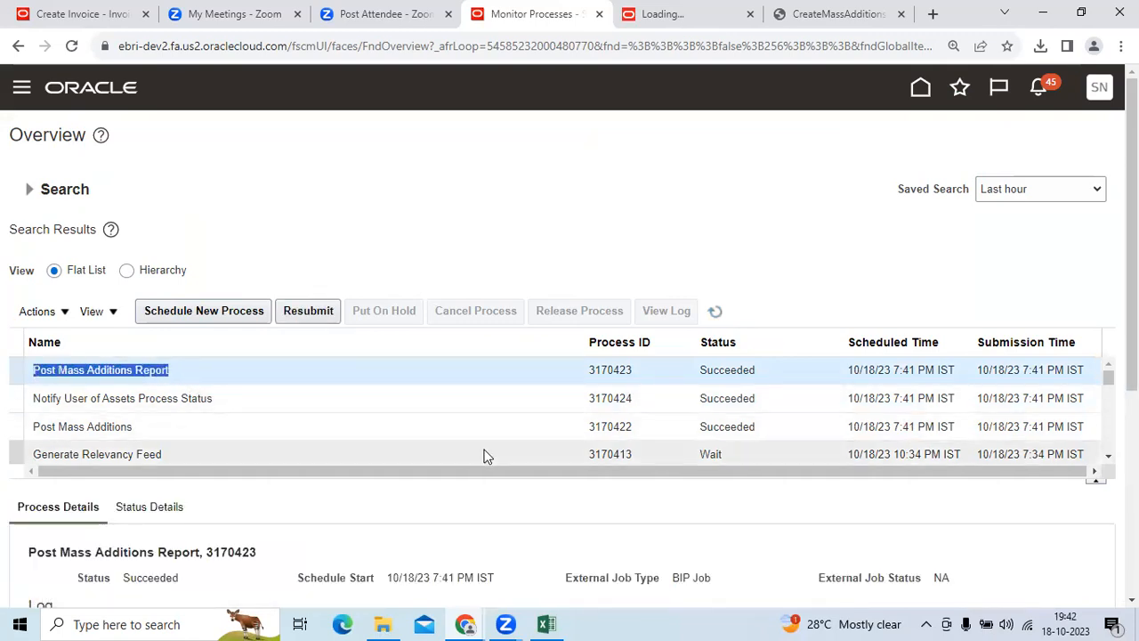
{"action": "key", "text": "alt+Tab"}
{"action": "scroll", "coordinate": [828, 480], "scroll_direction": "down", "scroll_amount": 1}
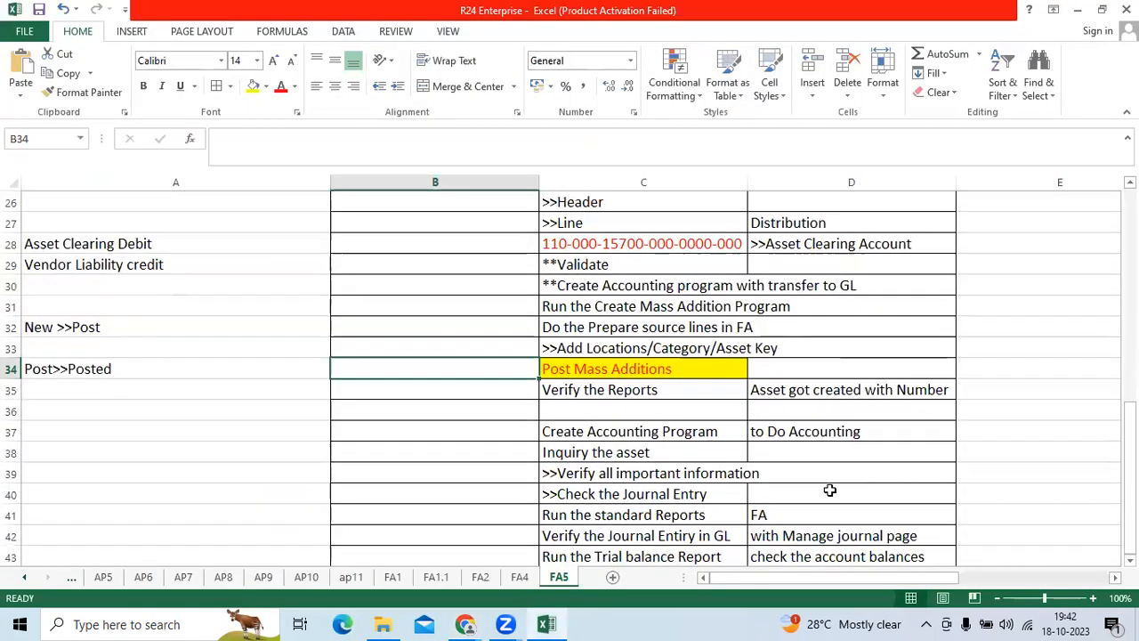
{"action": "left_click", "coordinate": [486, 388]}
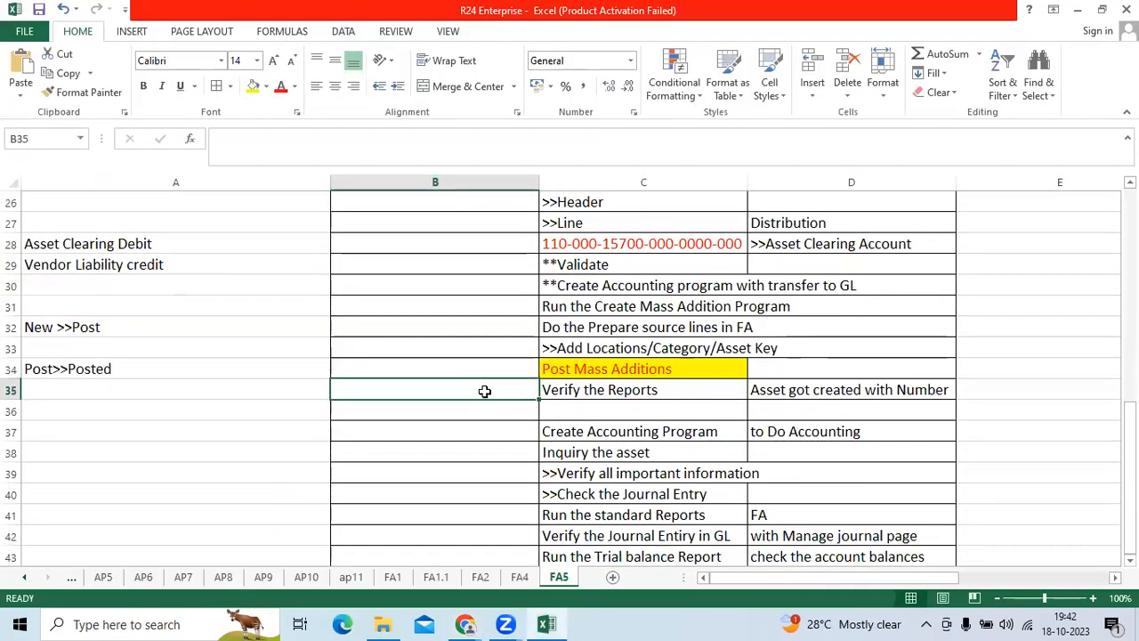
{"action": "key", "text": "ctrl+v"}
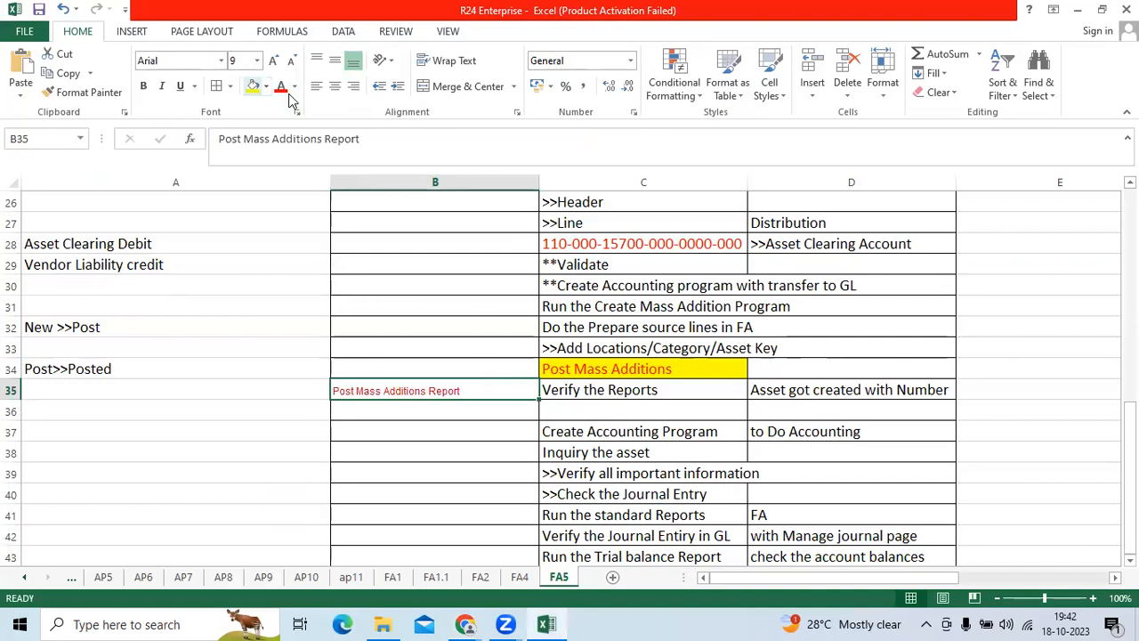
{"action": "left_click", "coordinate": [252, 87]}
Step: Switch back to Oracle and compare the process details of Post Mass Additions and Post Mass Additions Report
{"action": "key", "text": "alt+Tab"}
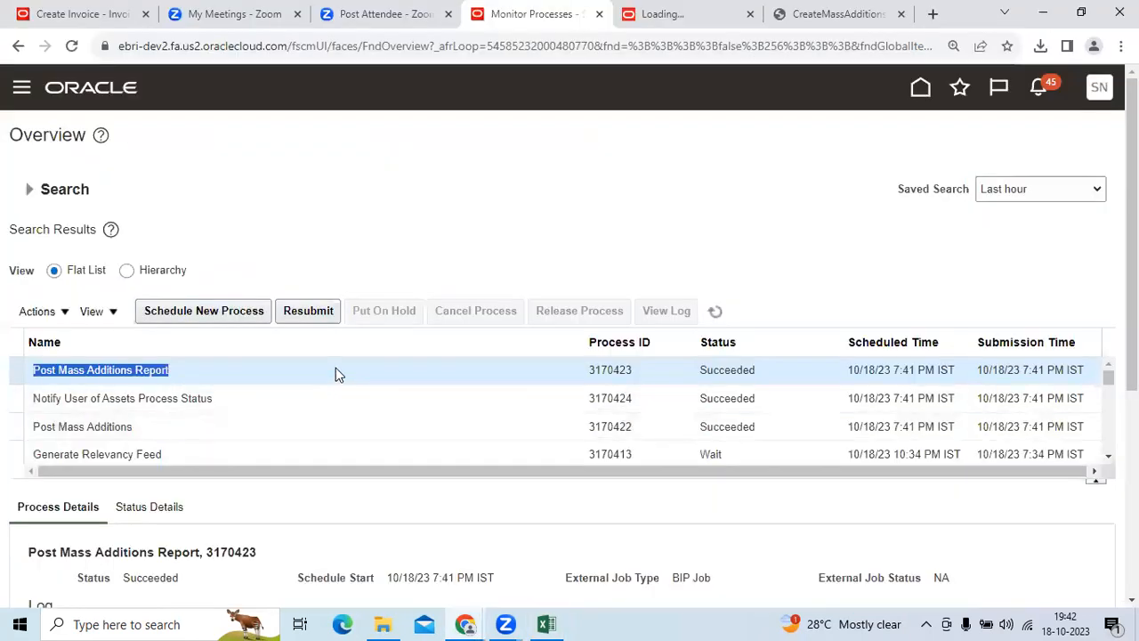
{"action": "left_click", "coordinate": [335, 368]}
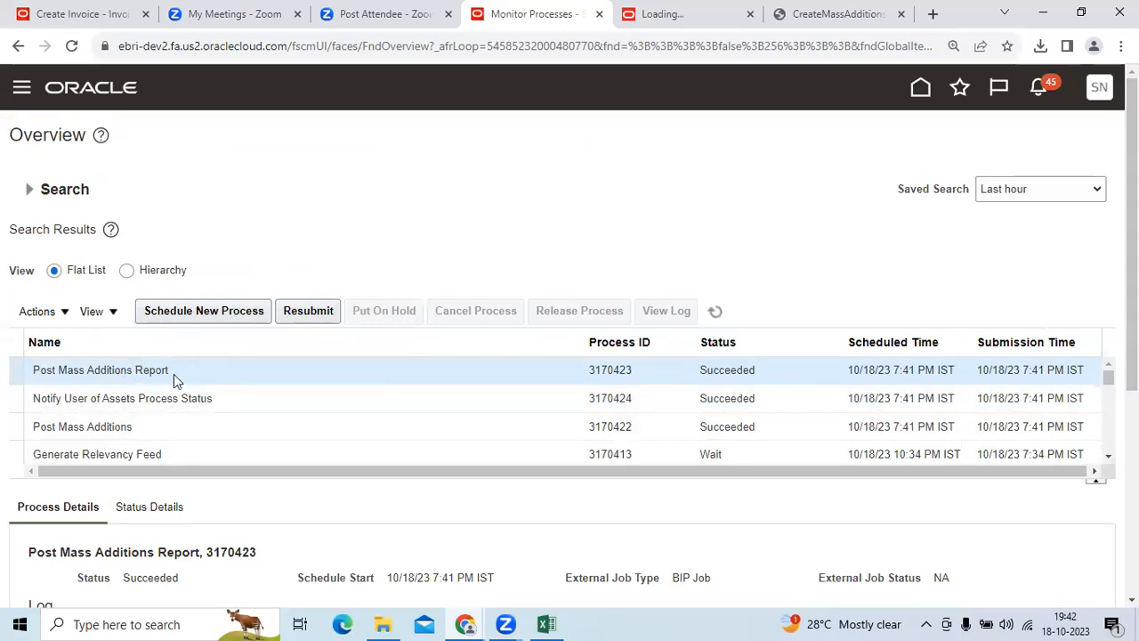
{"action": "left_click", "coordinate": [138, 428]}
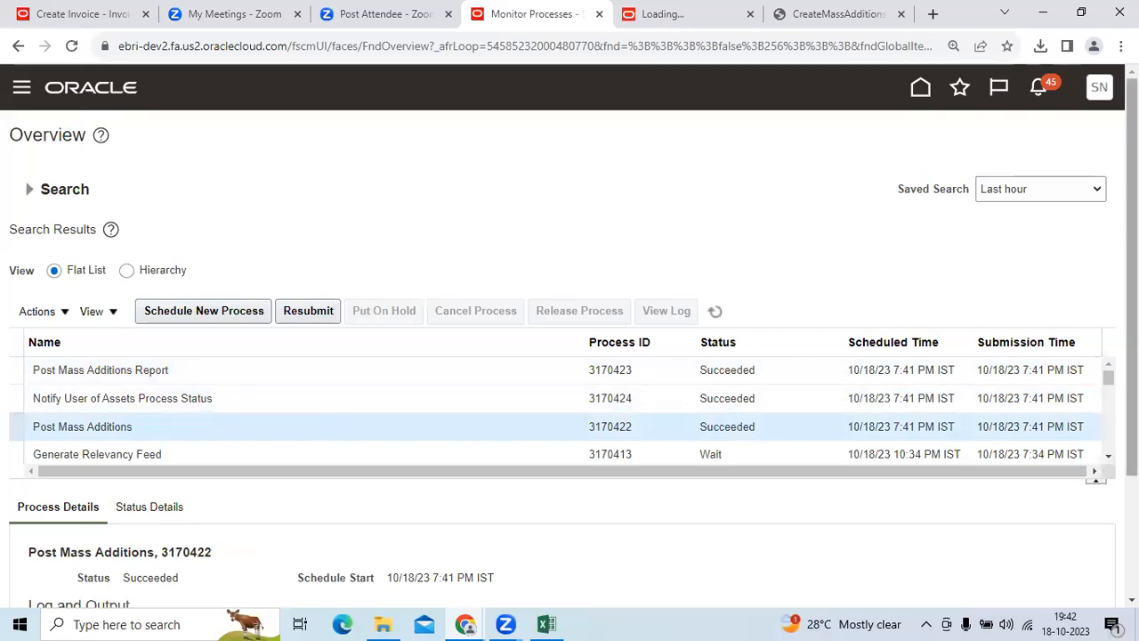
{"action": "scroll", "coordinate": [569, 356], "scroll_direction": "down", "scroll_amount": 2}
{"action": "left_click", "coordinate": [191, 218]}
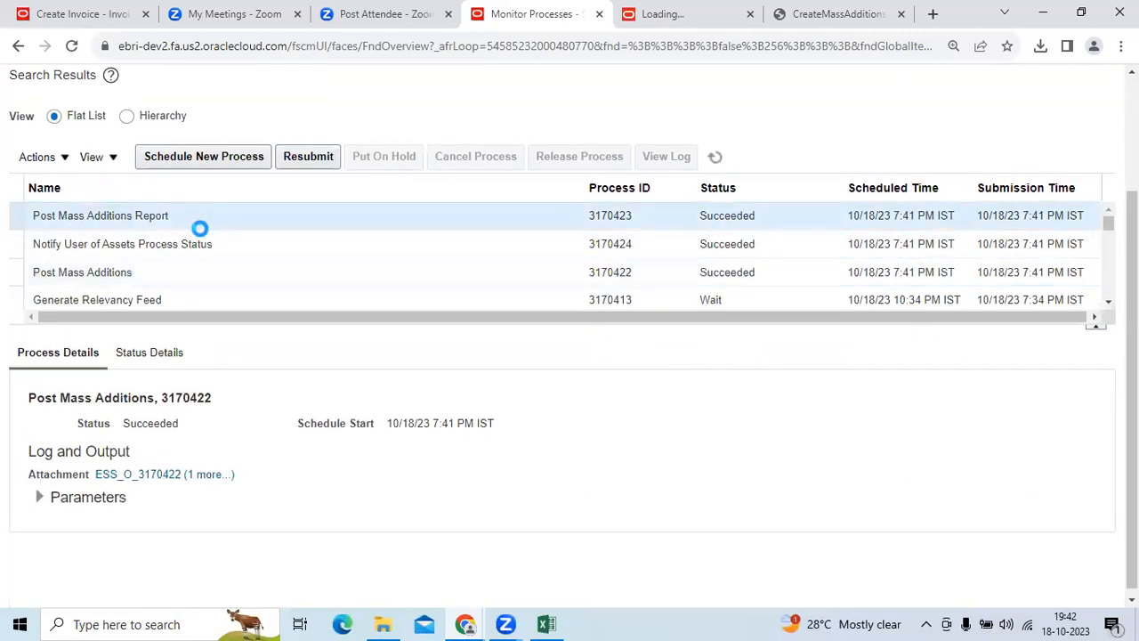
{"action": "left_click", "coordinate": [150, 270]}
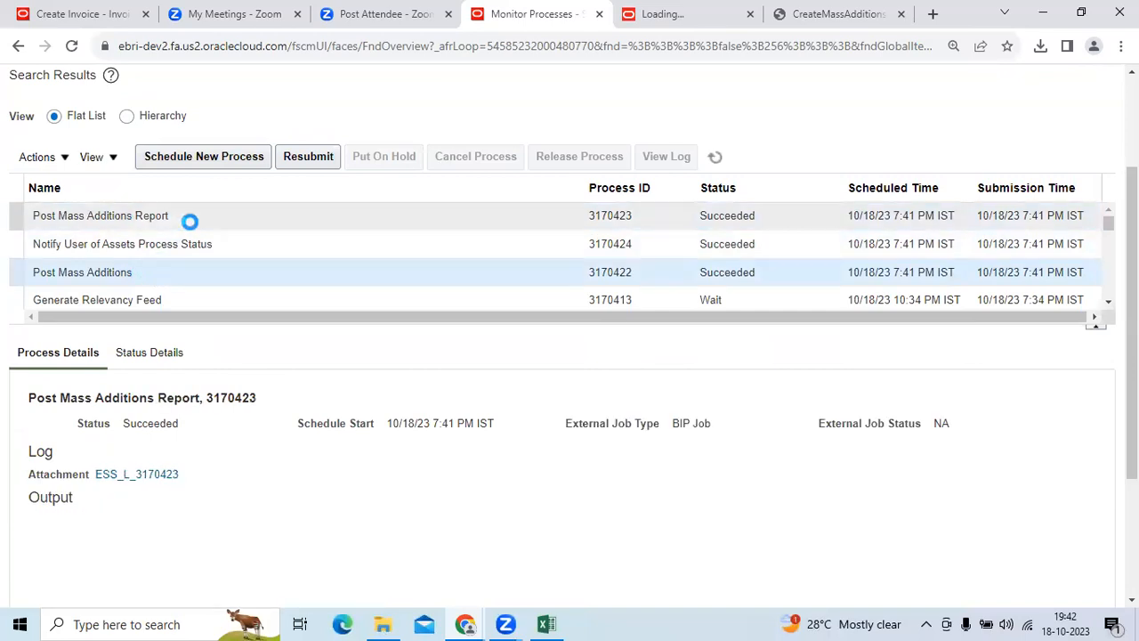
{"action": "left_click", "coordinate": [198, 219]}
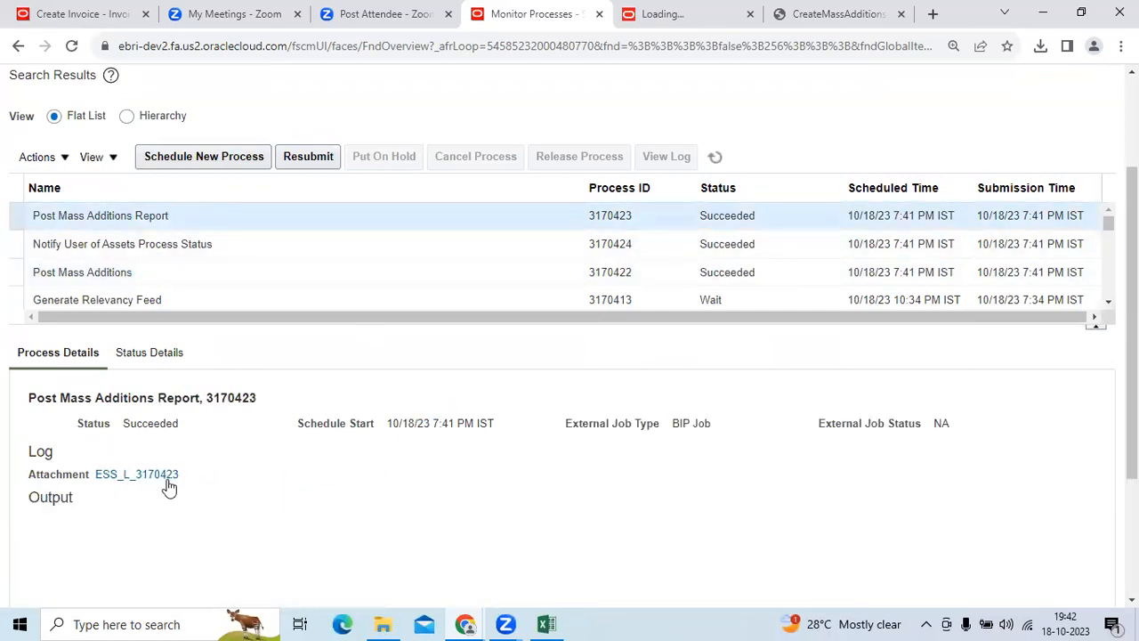
Step: Republish the Post Mass Additions Report output and export it as a PDF
{"action": "left_click", "coordinate": [348, 583]}
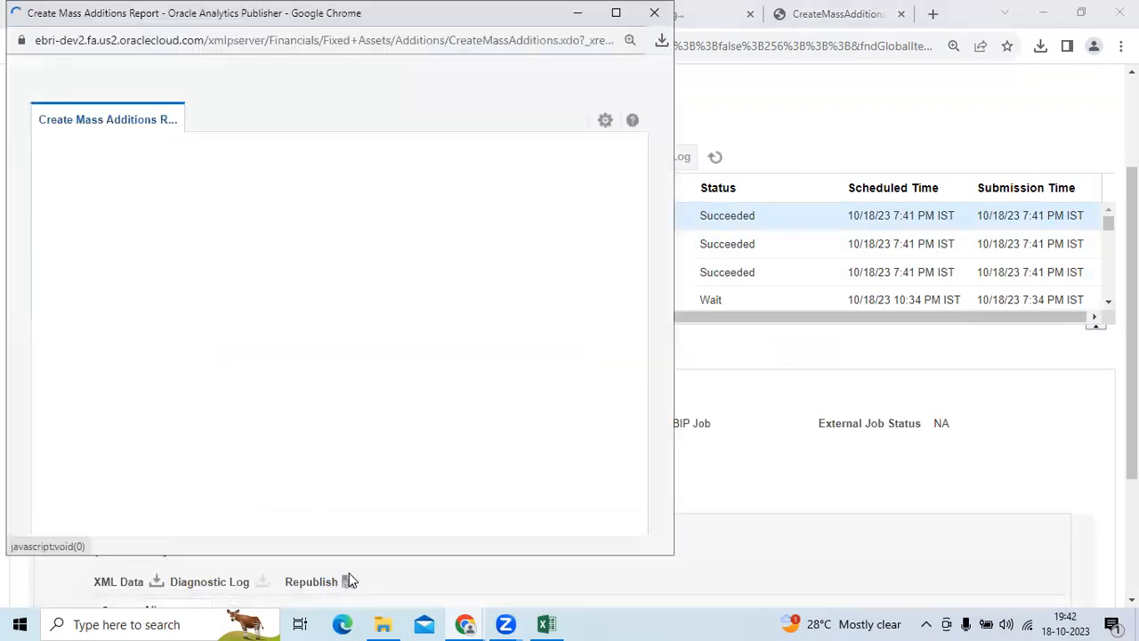
{"action": "left_click", "coordinate": [606, 124]}
{"action": "mouse_move", "coordinate": [552, 156]}
{"action": "left_click", "coordinate": [427, 177]}
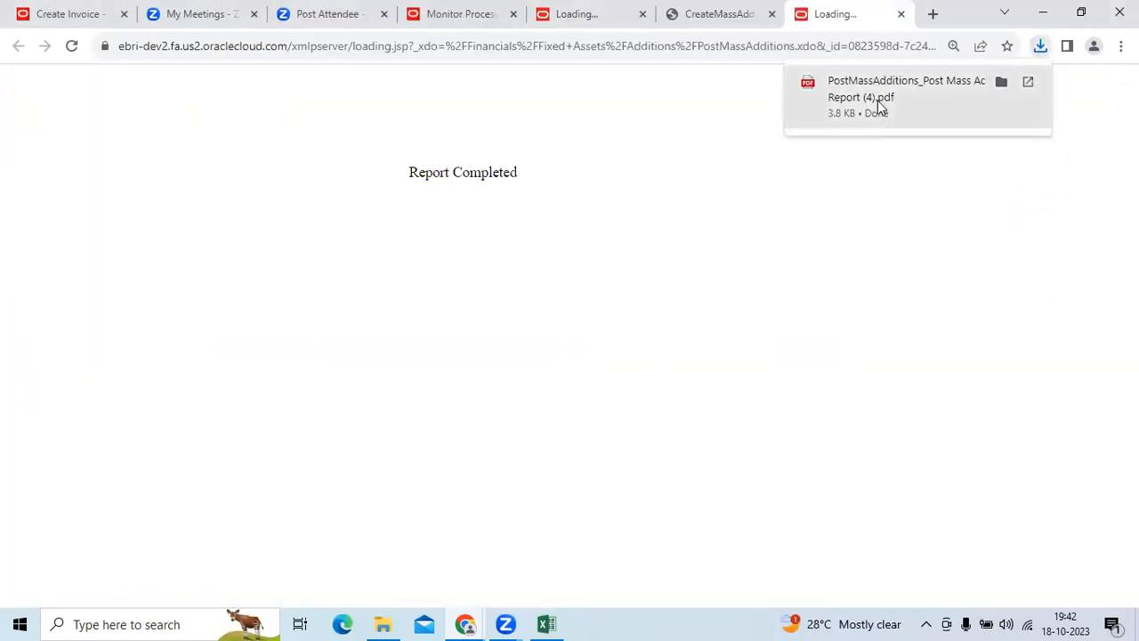
Step: Open the downloaded Post Mass Additions Report and examine the asset number and posted machinery line on page 2
{"action": "left_click", "coordinate": [882, 108]}
{"action": "scroll", "coordinate": [686, 396], "scroll_direction": "down", "scroll_amount": 10}
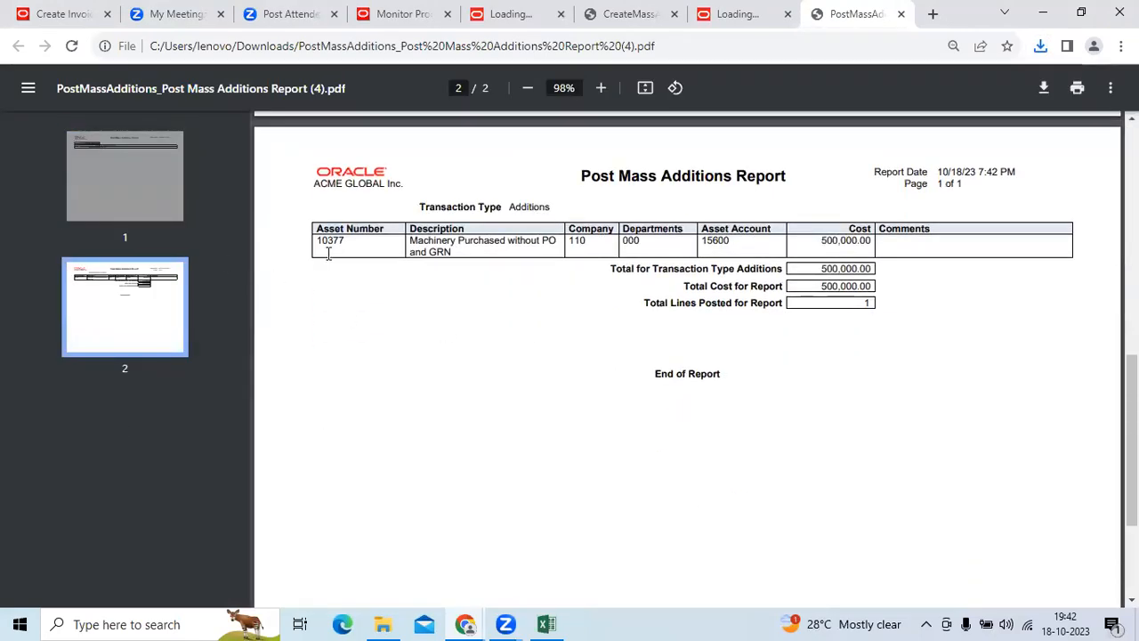
{"action": "mouse_move", "coordinate": [329, 254]}
{"action": "left_mouse_down"}
{"action": "mouse_move", "coordinate": [344, 242]}
{"action": "mouse_move", "coordinate": [323, 243]}
{"action": "left_mouse_up"}
{"action": "left_click", "coordinate": [348, 240]}
{"action": "left_click", "coordinate": [397, 332]}
{"action": "left_click_drag", "start_coordinate": [348, 240], "coordinate": [311, 242]}
{"action": "left_click", "coordinate": [587, 287]}
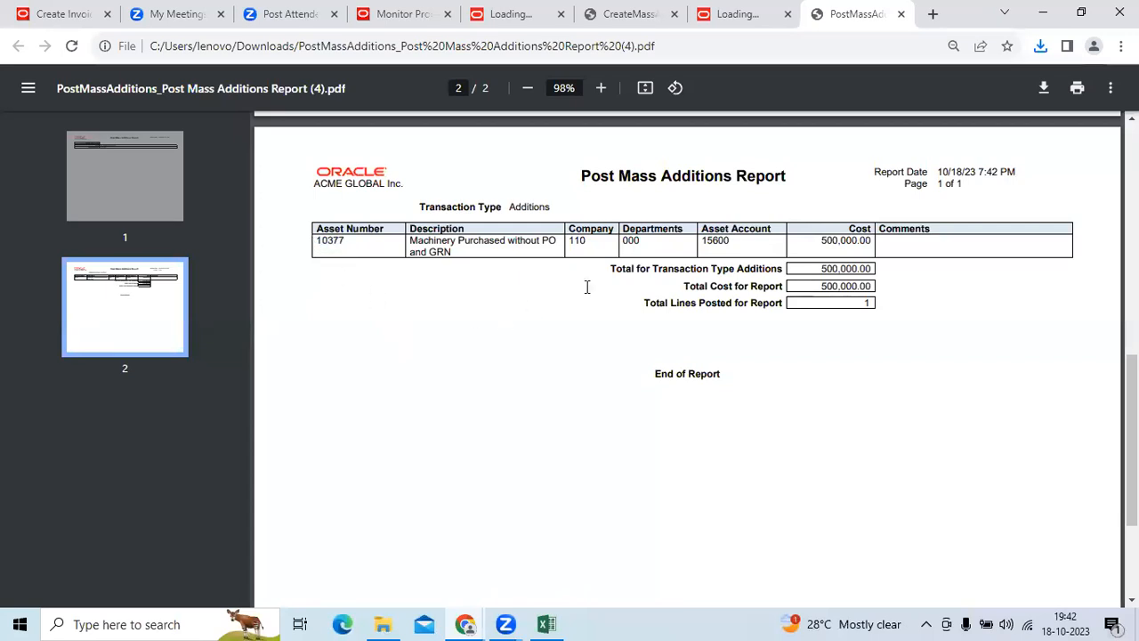
Step: Check the asset account in the posted machinery line and close the separate Post Mass Additions Report output window
{"action": "left_click_drag", "start_coordinate": [744, 241], "coordinate": [712, 242]}
{"action": "left_click", "coordinate": [740, 243]}
{"action": "left_click", "coordinate": [652, 254]}
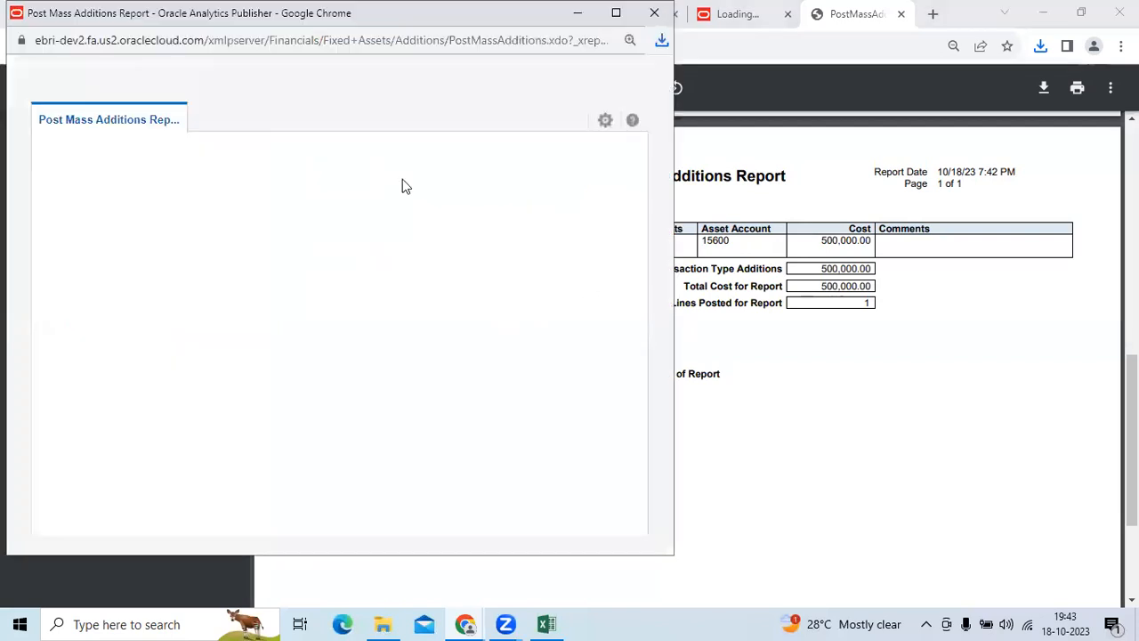
{"action": "left_click_drag", "start_coordinate": [614, 12], "coordinate": [619, 183]}
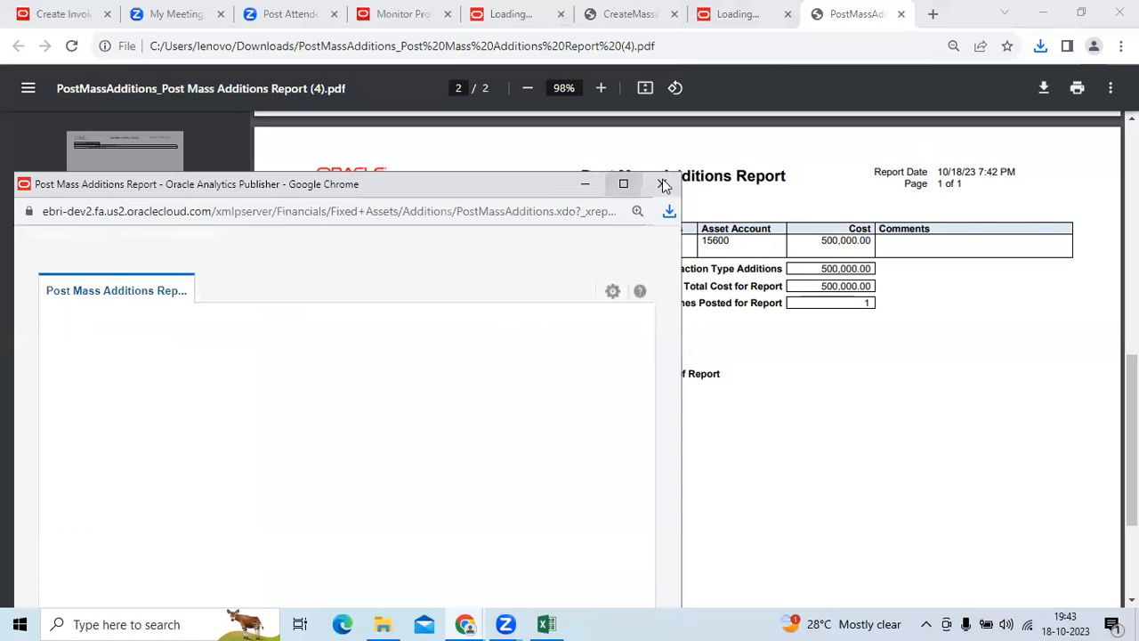
{"action": "left_click", "coordinate": [663, 183]}
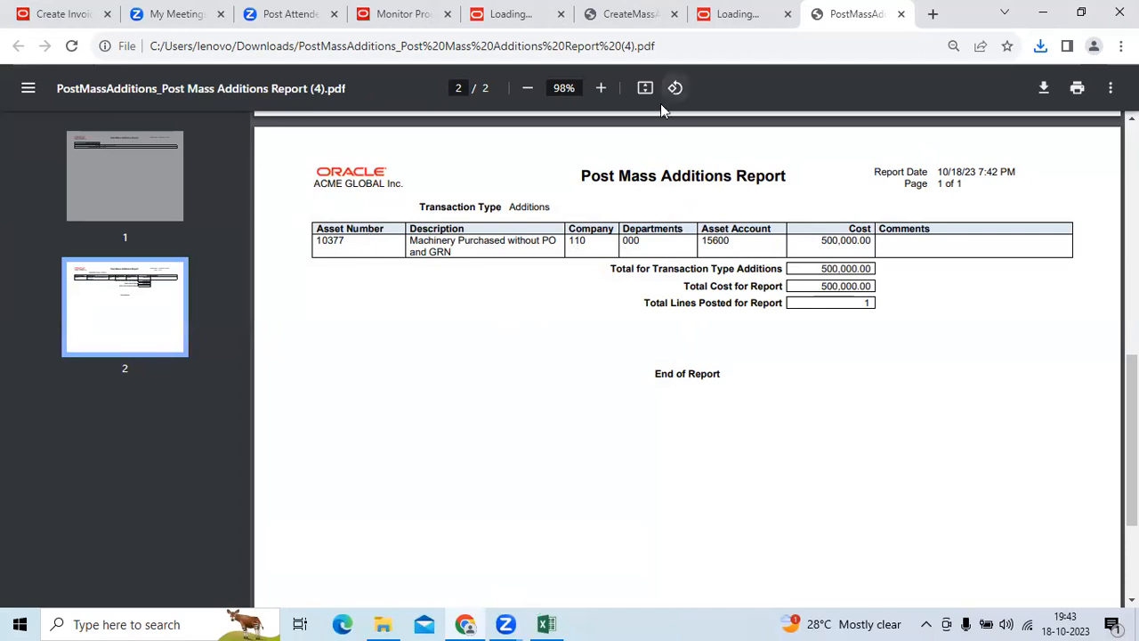
Step: Return to the Oracle home page and open the Create Accounting process from the Fixed Assets work area
{"action": "key", "text": "ctrl+4"}
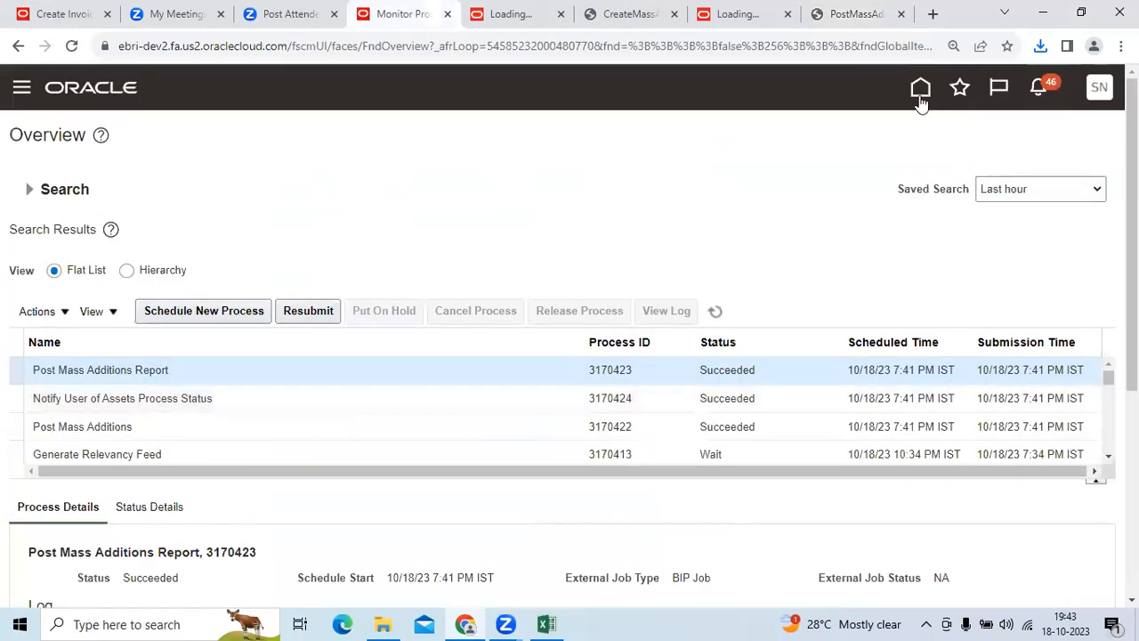
{"action": "left_click", "coordinate": [921, 89]}
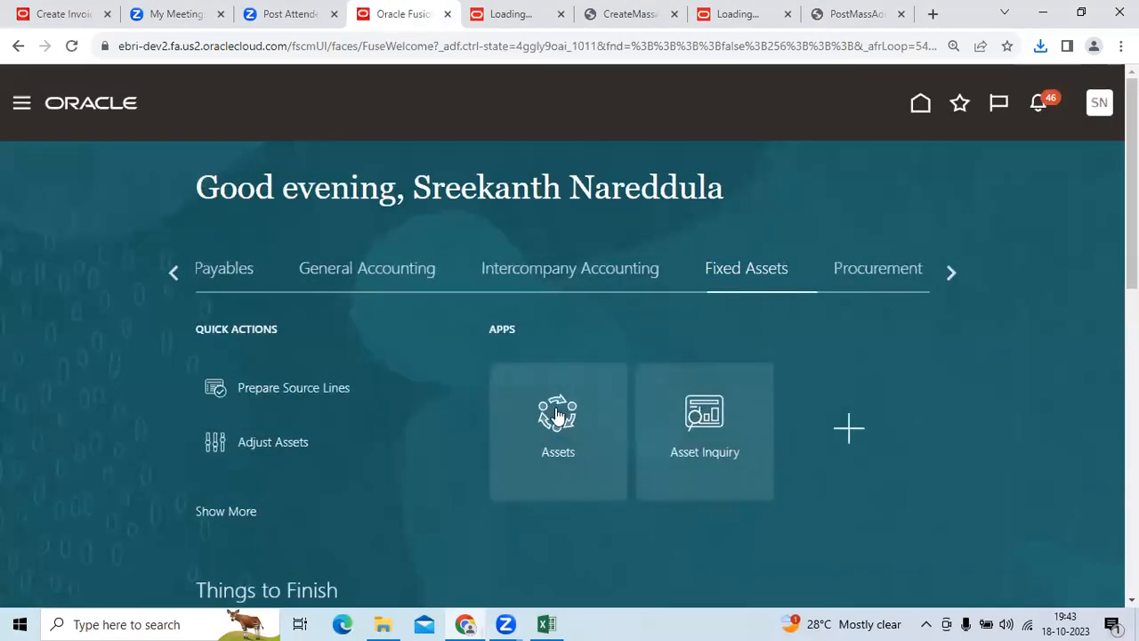
{"action": "left_click", "coordinate": [556, 416]}
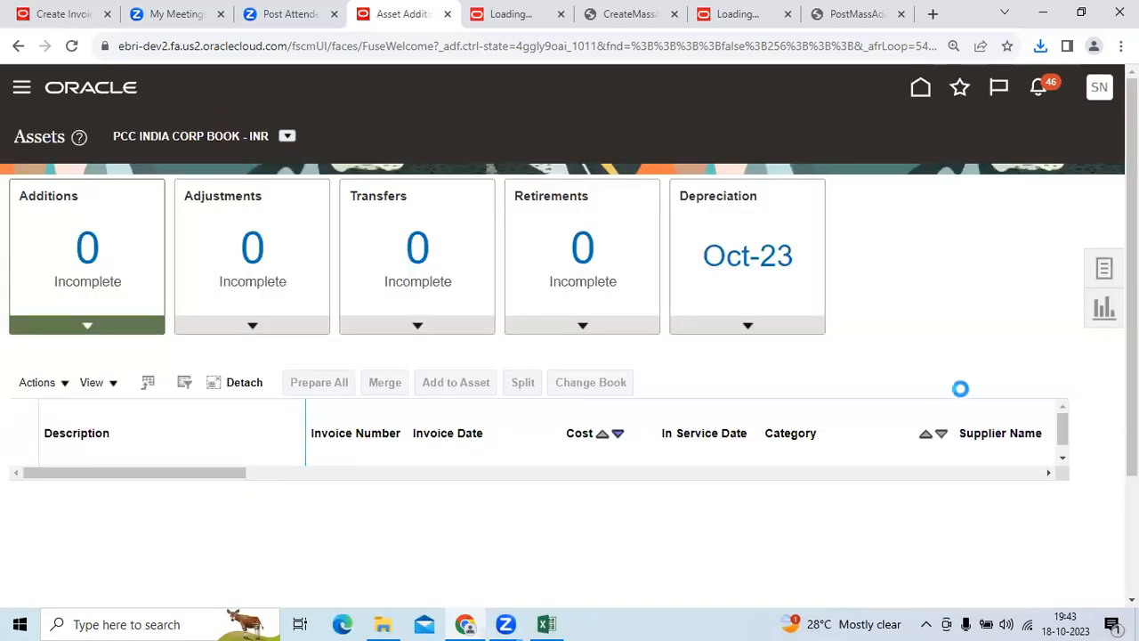
{"action": "left_click", "coordinate": [1103, 272]}
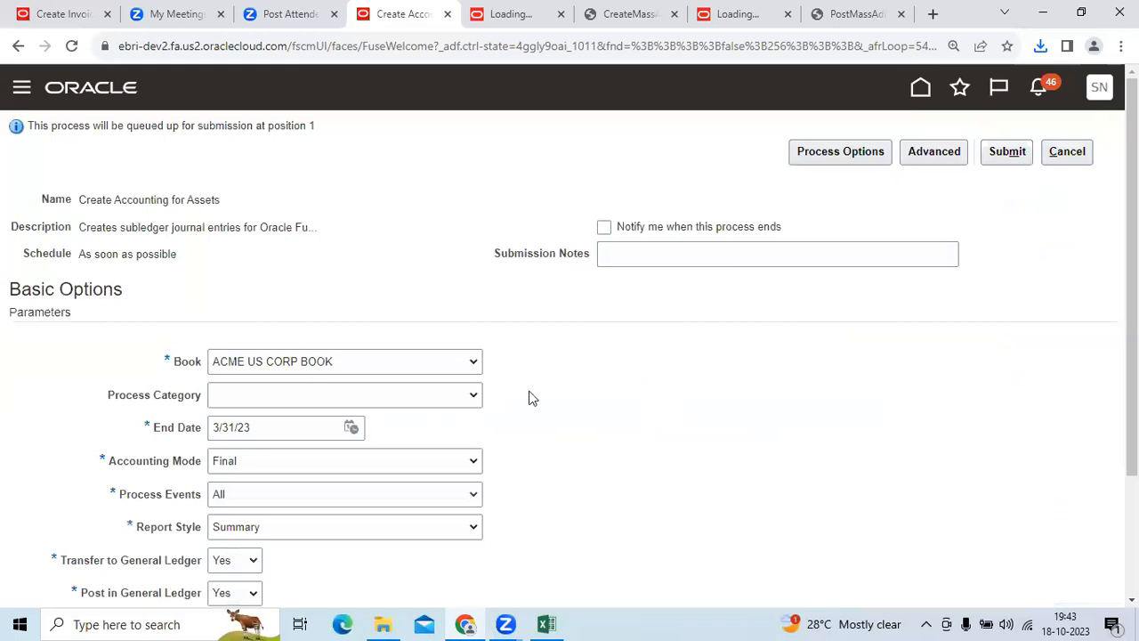
Step: Select PCC INDIA CORP BOOK as the book for the Create Accounting for Assets process
{"action": "left_click", "coordinate": [326, 360]}
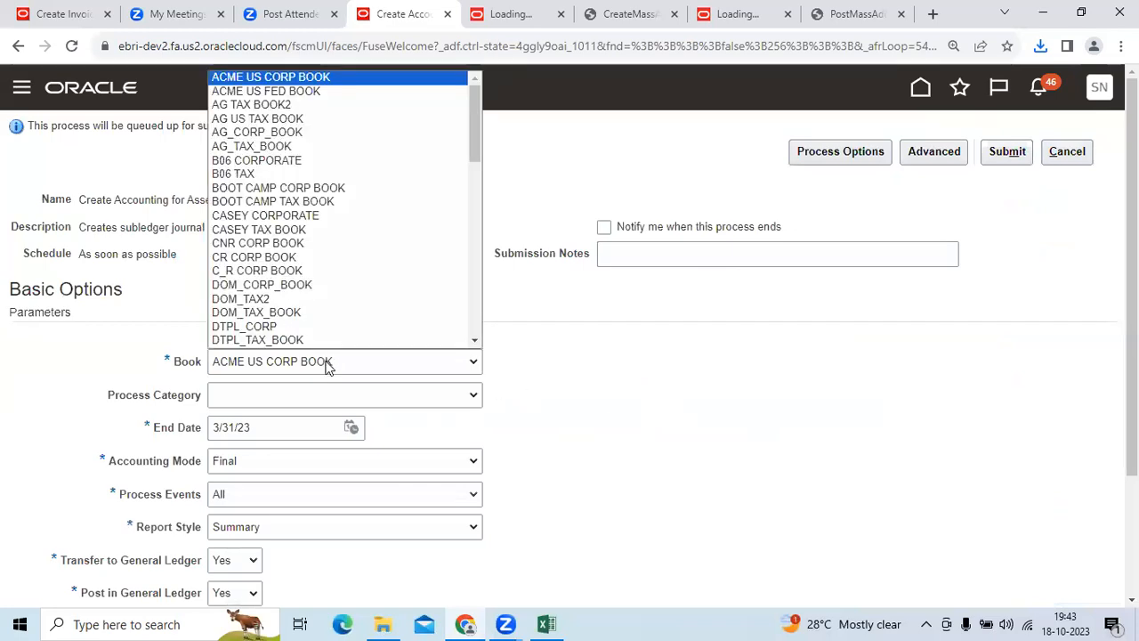
{"action": "key", "text": "p"}
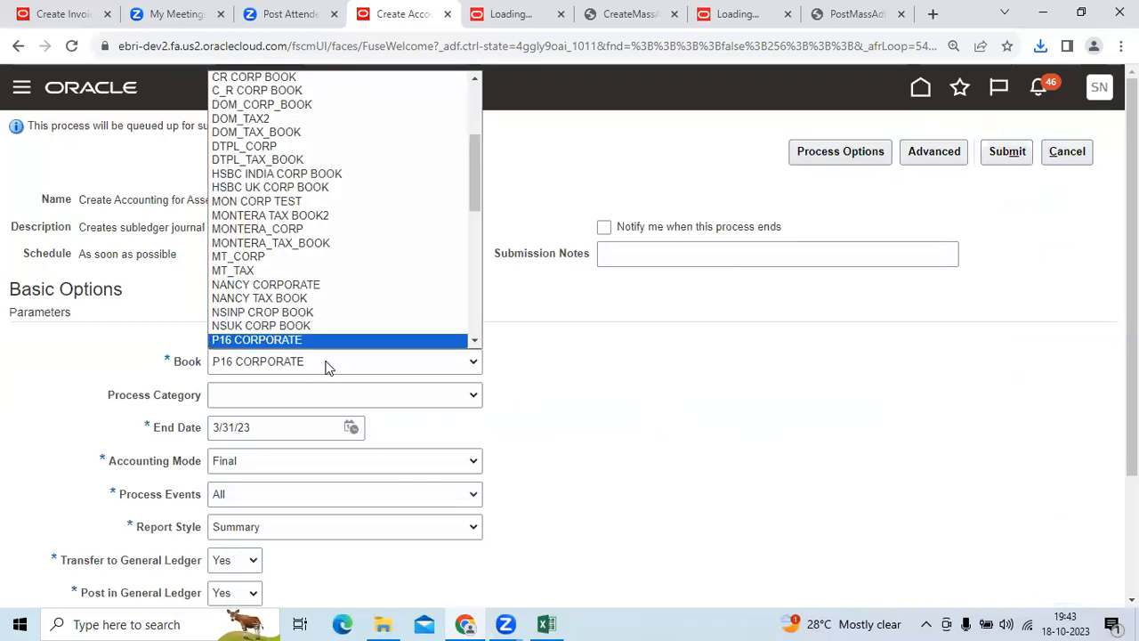
{"action": "key", "text": "Down"}
{"action": "key", "text": "Down"}
{"action": "key", "text": "Down"}
{"action": "key", "text": "Down"}
{"action": "key", "text": "Down"}
{"action": "key", "text": "Down"}
{"action": "key", "text": "Down"}
{"action": "key", "text": "Down"}
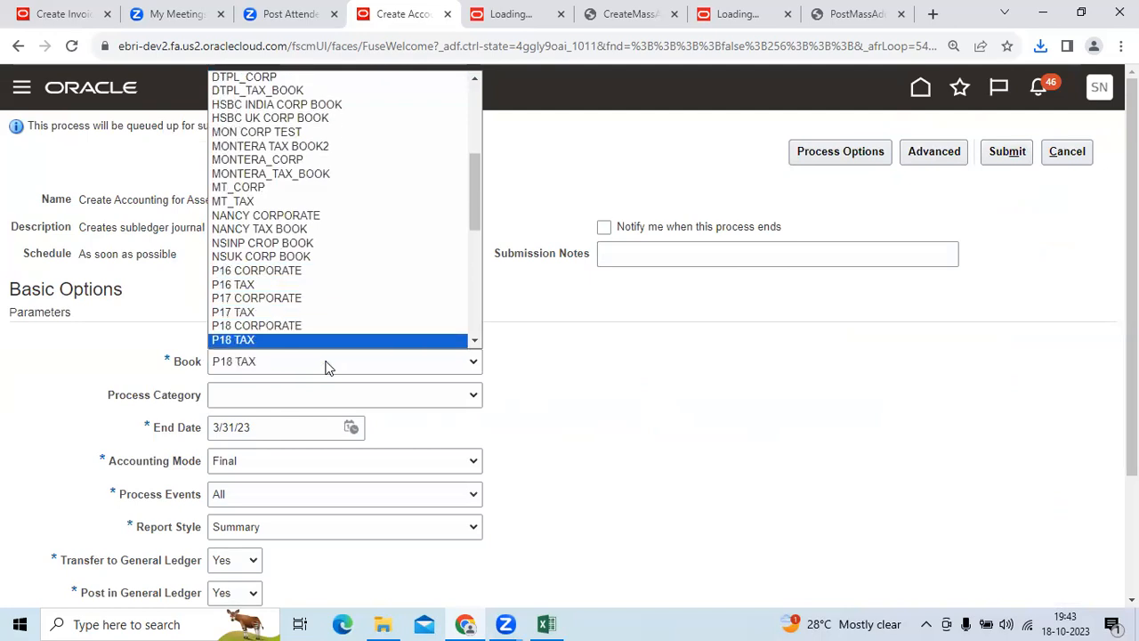
{"action": "key", "text": "Down"}
{"action": "key", "text": "Down"}
{"action": "key", "text": "Down"}
{"action": "key", "text": "Down"}
{"action": "key", "text": "Down"}
{"action": "key", "text": "Down"}
{"action": "key", "text": "Down"}
{"action": "key", "text": "Down"}
{"action": "key", "text": "Down"}
{"action": "key", "text": "Down"}
{"action": "key", "text": "Down"}
{"action": "key", "text": "Down"}
{"action": "key", "text": "Down"}
{"action": "key", "text": "Down"}
{"action": "key", "text": "Down"}
{"action": "key", "text": "Down"}
{"action": "key", "text": "Down"}
{"action": "key", "text": "Down"}
{"action": "key", "text": "Down"}
{"action": "key", "text": "Down"}
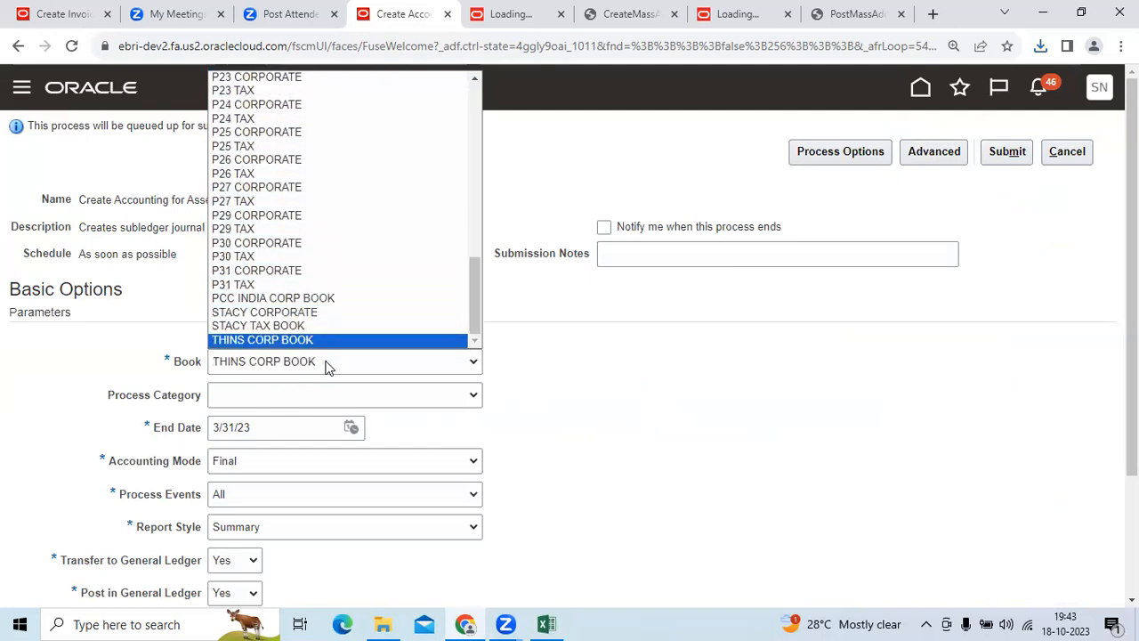
{"action": "key", "text": "Up"}
{"action": "key", "text": "Up"}
{"action": "key", "text": "Up"}
{"action": "key", "text": "Return"}
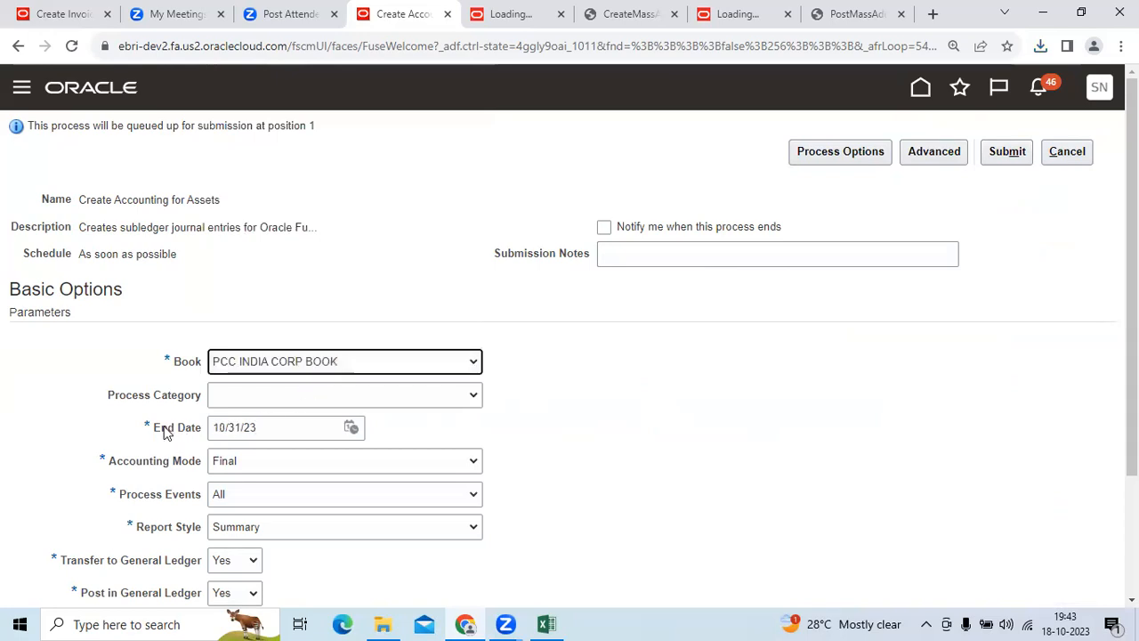
Step: Submit Create Accounting for Assets in Final mode with transfer to and posting in General Ledger set to Yes
{"action": "scroll", "coordinate": [1081, 374], "scroll_direction": "down", "scroll_amount": 1}
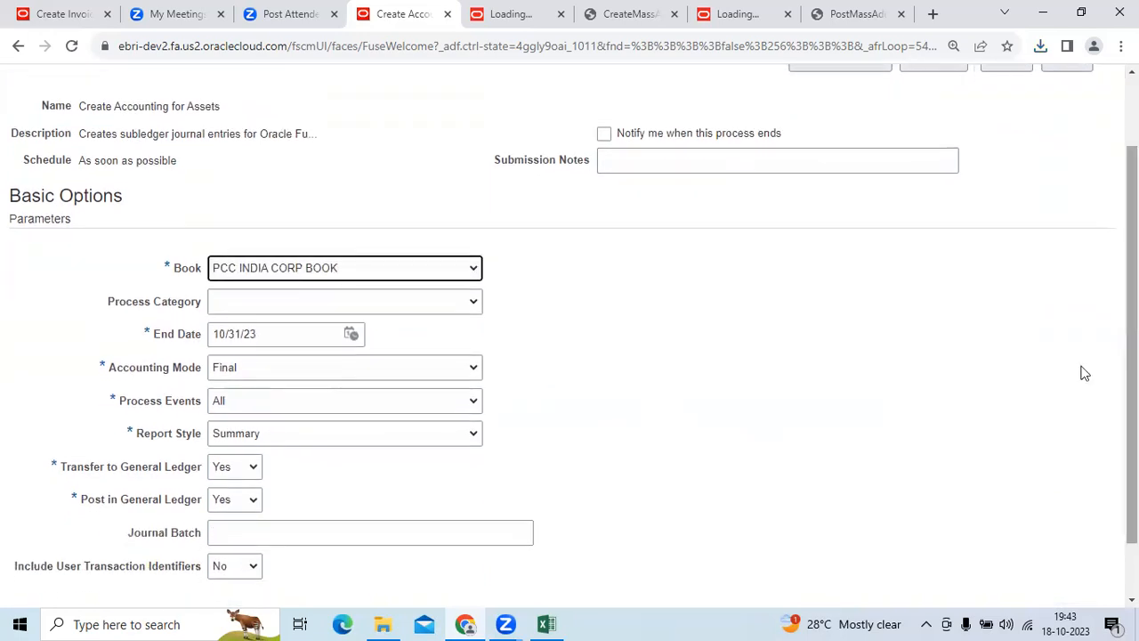
{"action": "left_click", "coordinate": [282, 366]}
{"action": "left_click", "coordinate": [282, 366]}
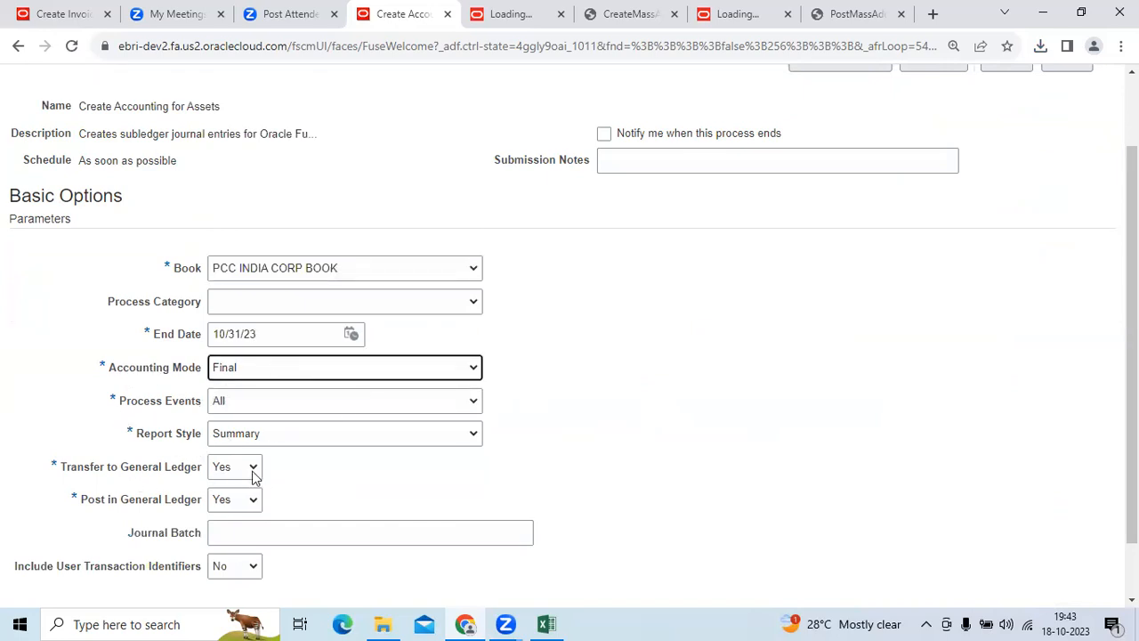
{"action": "scroll", "coordinate": [757, 484], "scroll_direction": "up", "scroll_amount": 1}
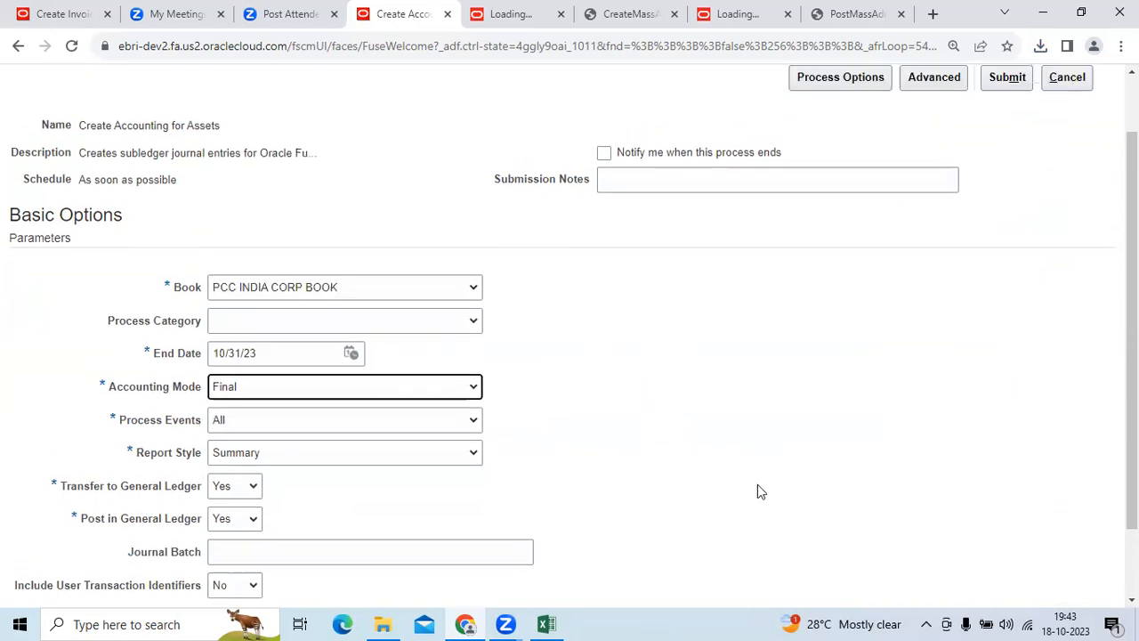
{"action": "left_click", "coordinate": [1008, 158]}
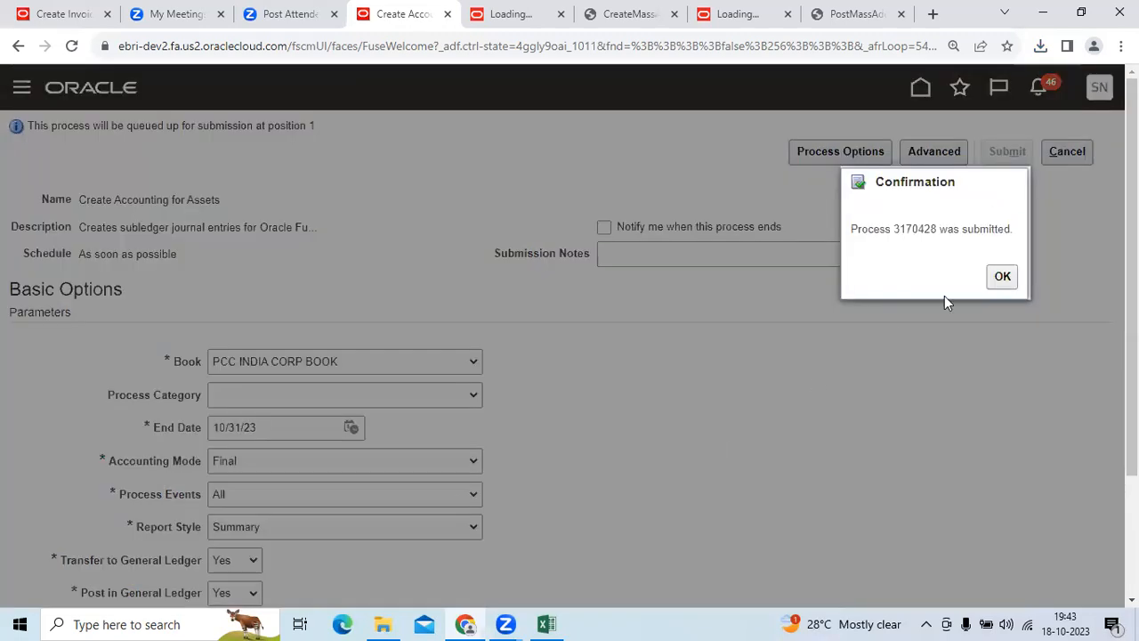
{"action": "left_click", "coordinate": [1002, 276]}
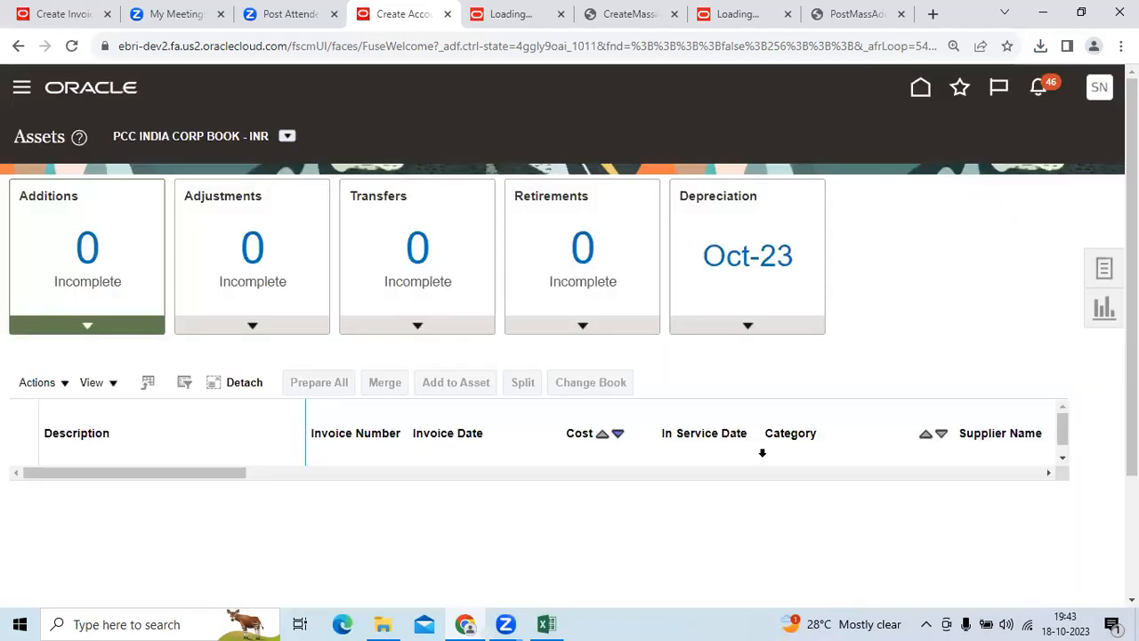
Step: Switch to the Excel notes and enter "Asset Cost Debit/ Asset clearing Credit" in cell A37
{"action": "left_click", "coordinate": [546, 623]}
{"action": "scroll", "coordinate": [553, 493], "scroll_direction": "down", "scroll_amount": 1}
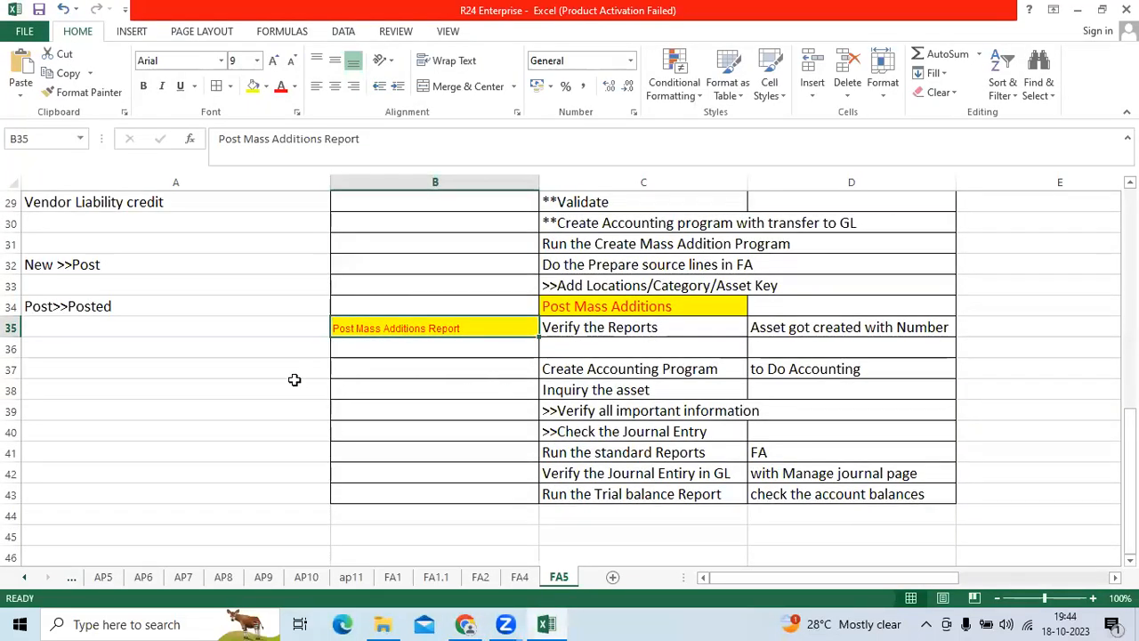
{"action": "left_click", "coordinate": [236, 375]}
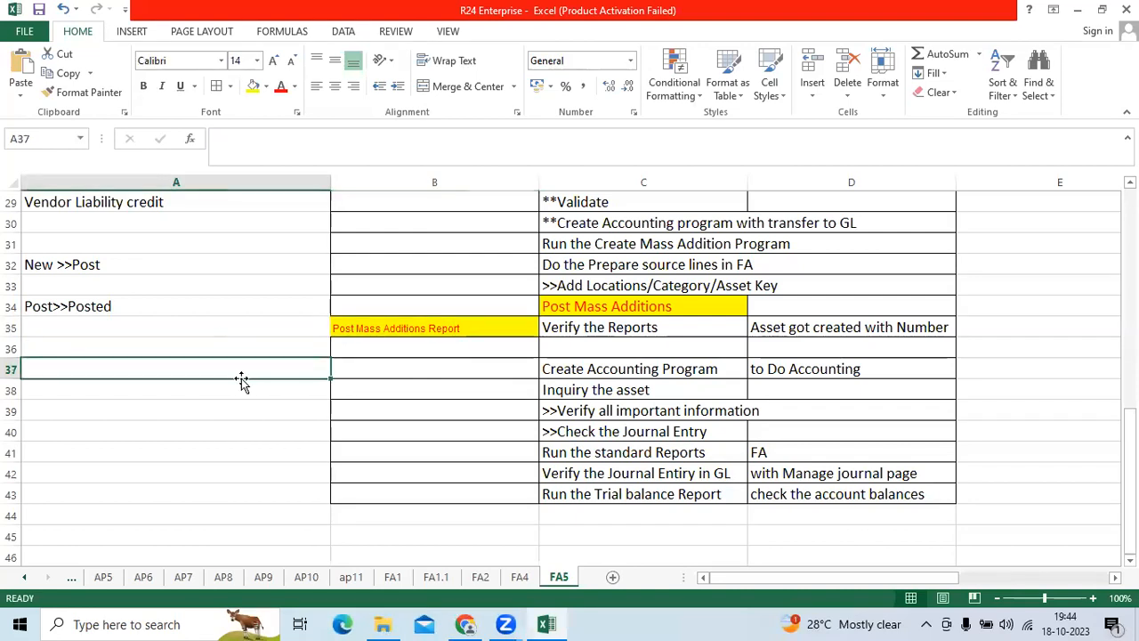
{"action": "type", "text": "Asset Cost Debit"}
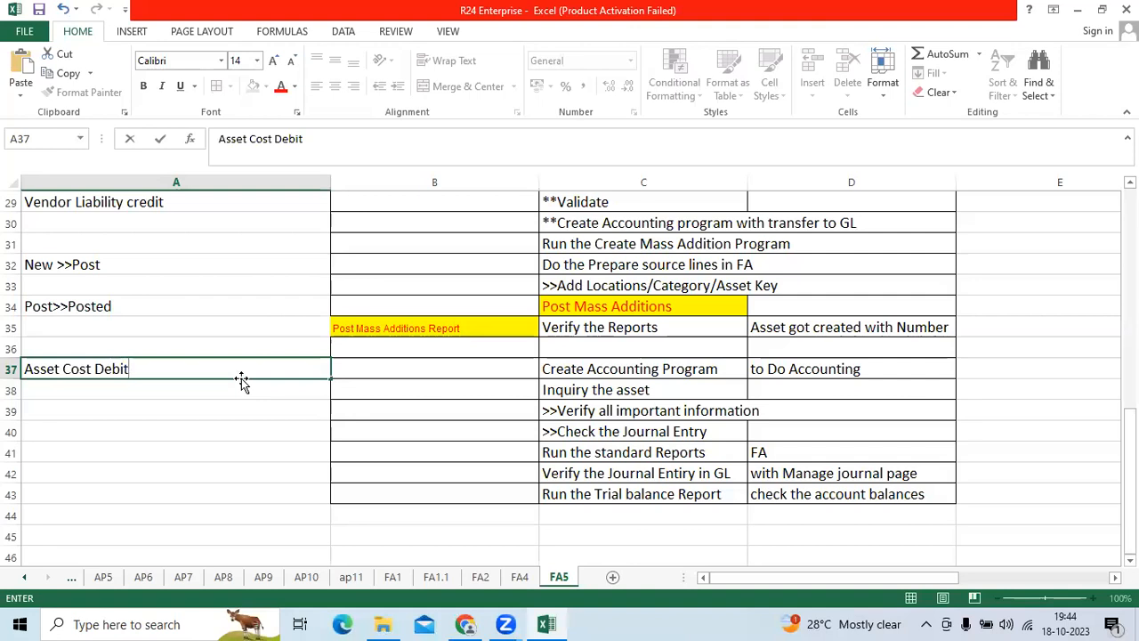
{"action": "type", "text": "/ Asset clear"}
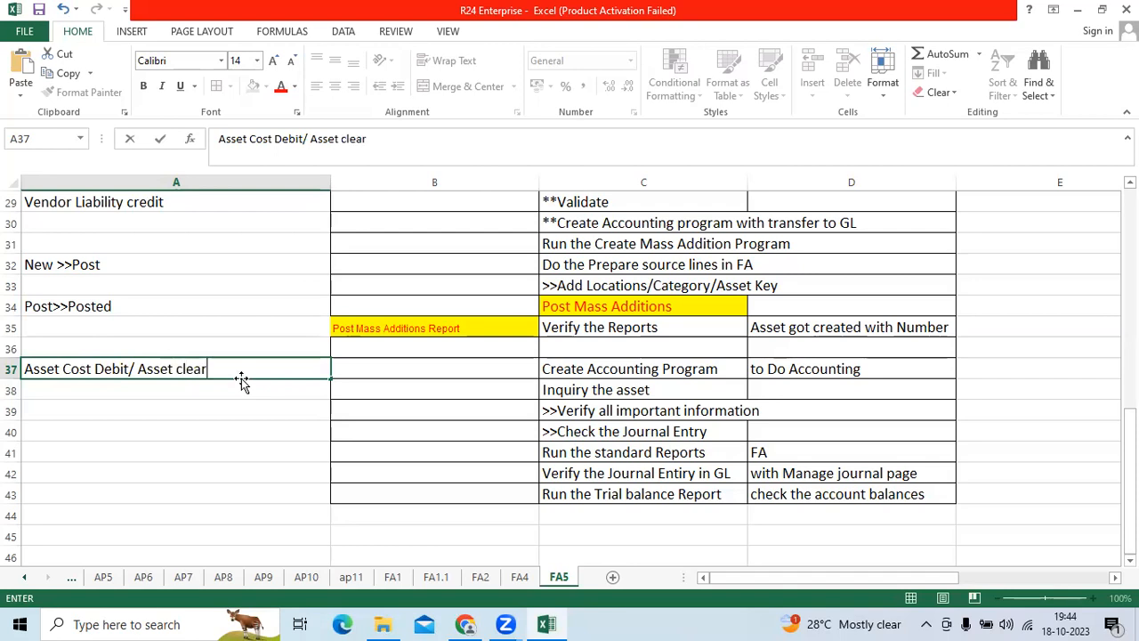
{"action": "type", "text": "ing Cred"}
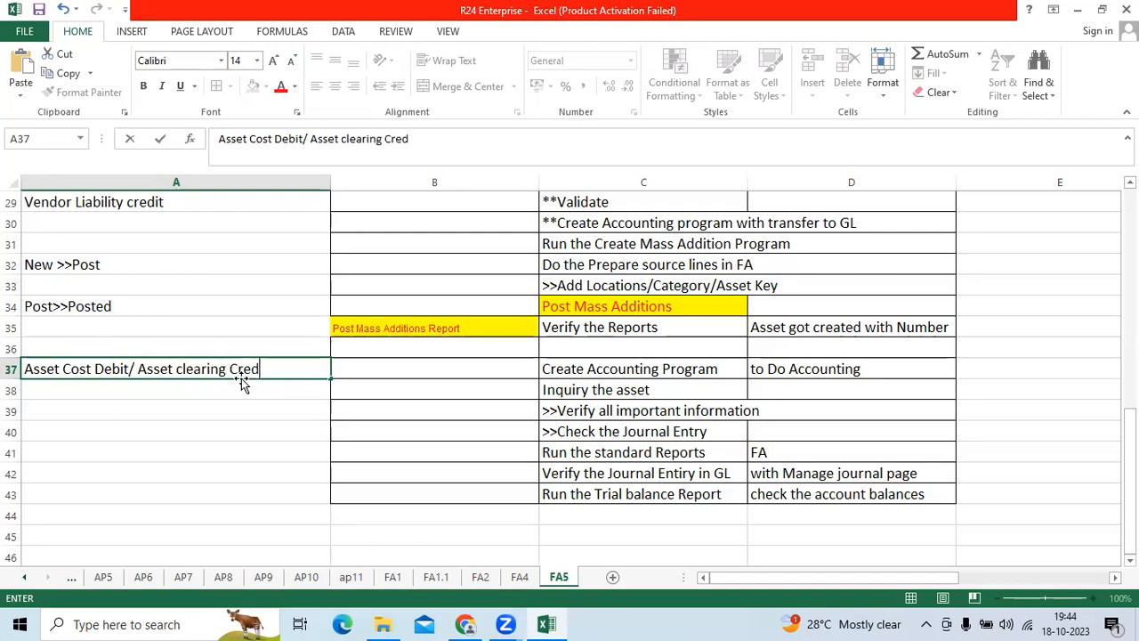
{"action": "type", "text": "it"}
{"action": "key", "text": "ctrl+Return"}
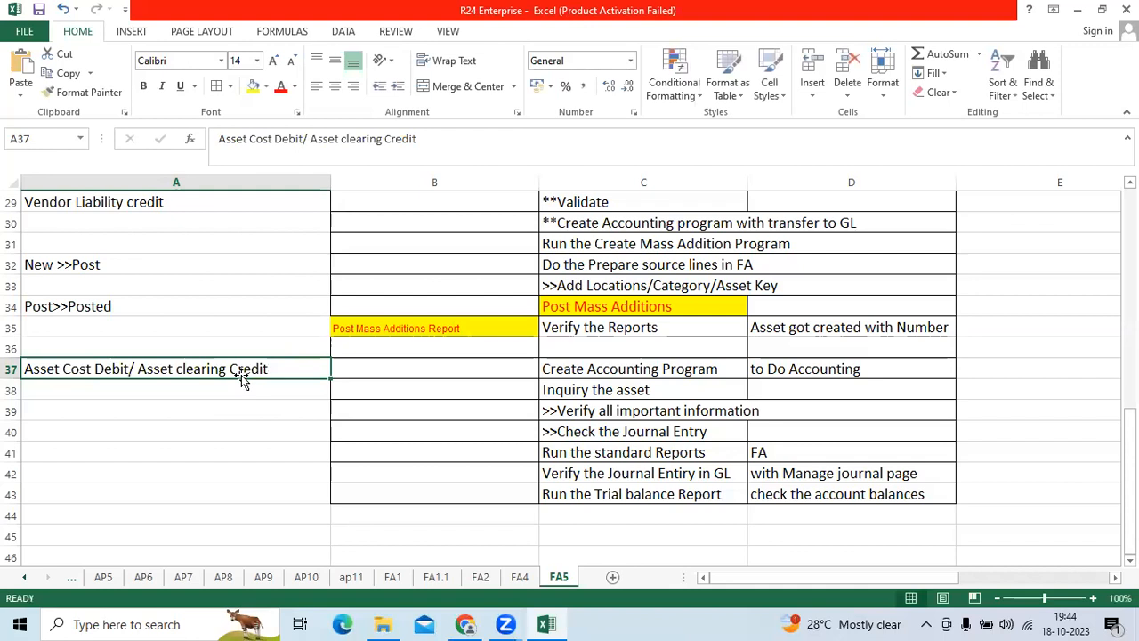
Step: Color the text "Asset clearing Credit" in cell A37 red and save the workbook
{"action": "double_click", "coordinate": [269, 370]}
{"action": "left_click_drag", "start_coordinate": [261, 368], "coordinate": [138, 369]}
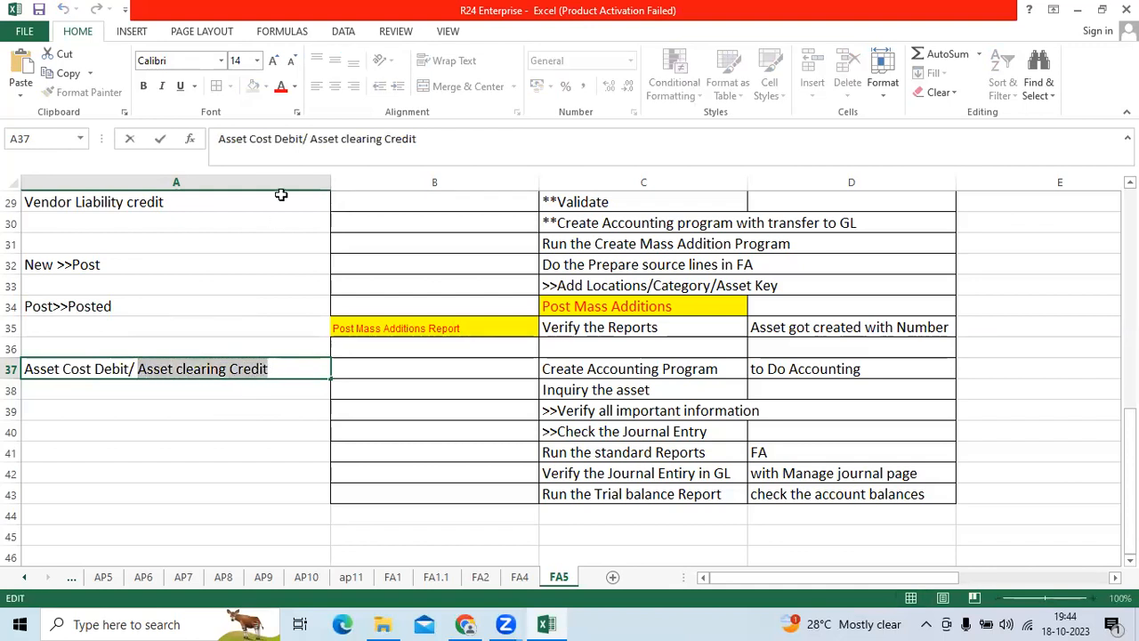
{"action": "left_click", "coordinate": [282, 88]}
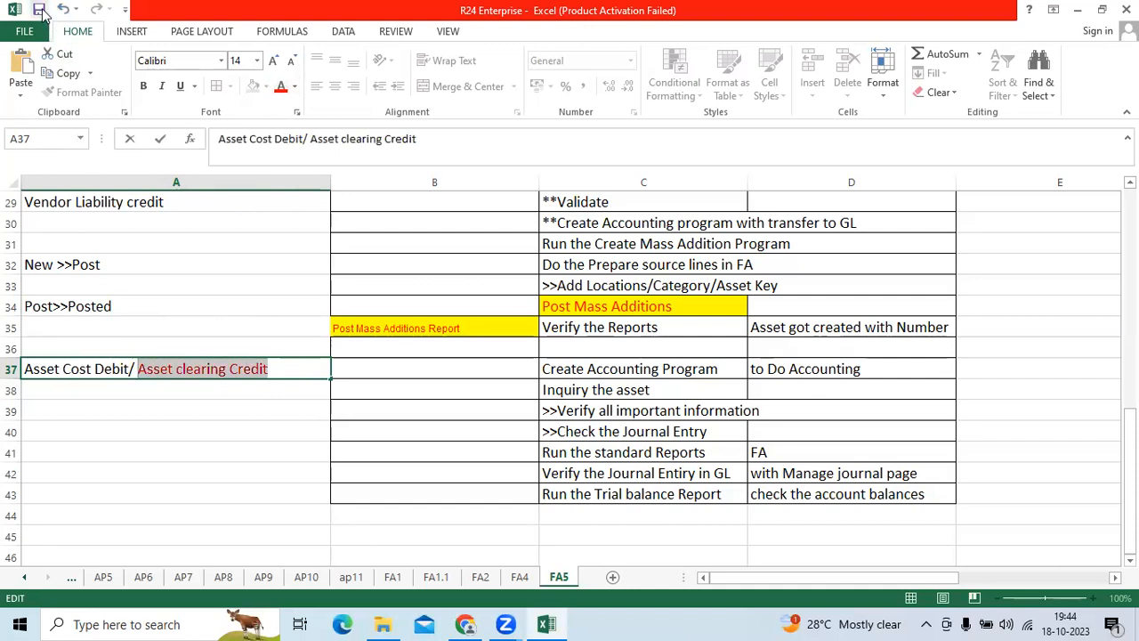
{"action": "left_click", "coordinate": [40, 9]}
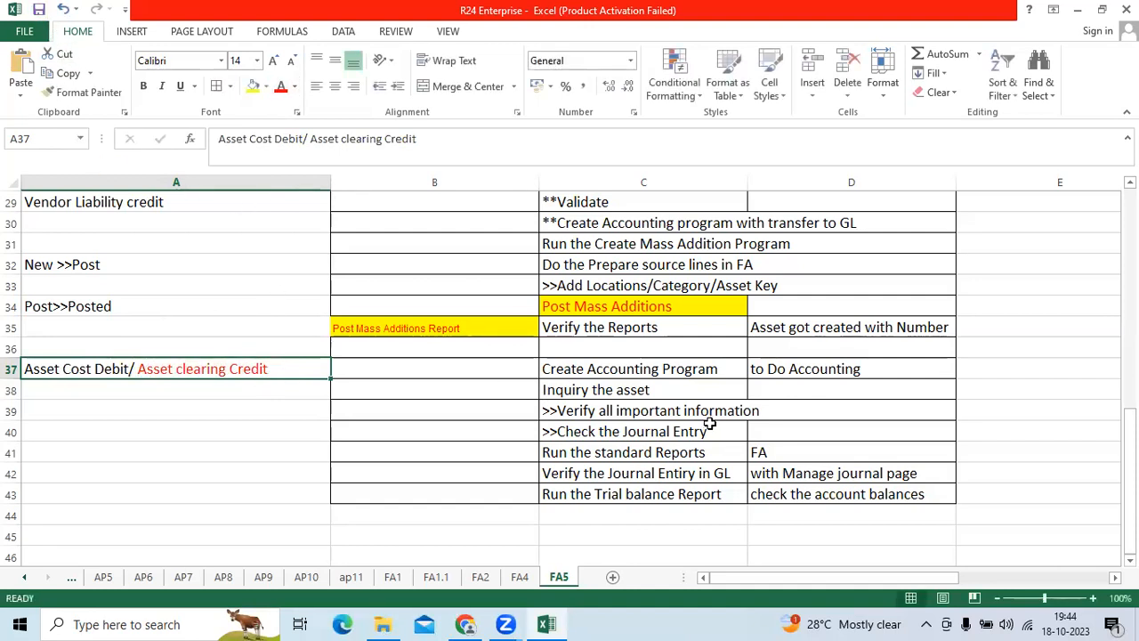
Step: Select the "Inquiry the asset" note in Excel, then switch back to Oracle and open the Inquire Assets page
{"action": "key", "text": "alt+Tab"}
{"action": "key", "text": "alt+Tab"}
{"action": "left_click", "coordinate": [623, 388]}
{"action": "key", "text": "alt+Tab"}
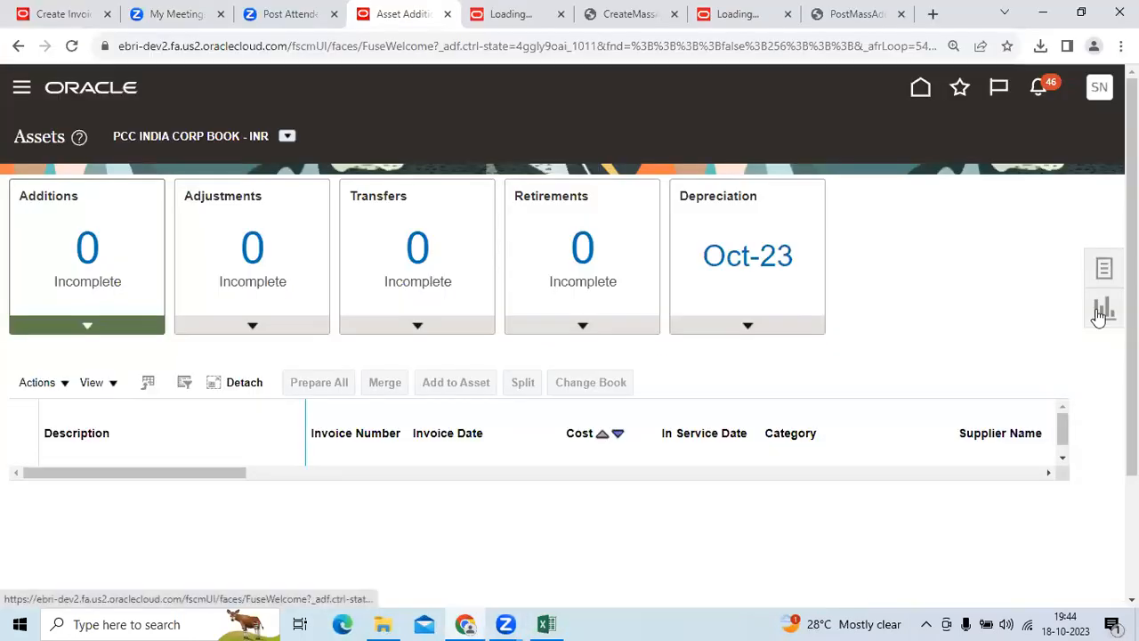
{"action": "left_click", "coordinate": [1105, 270]}
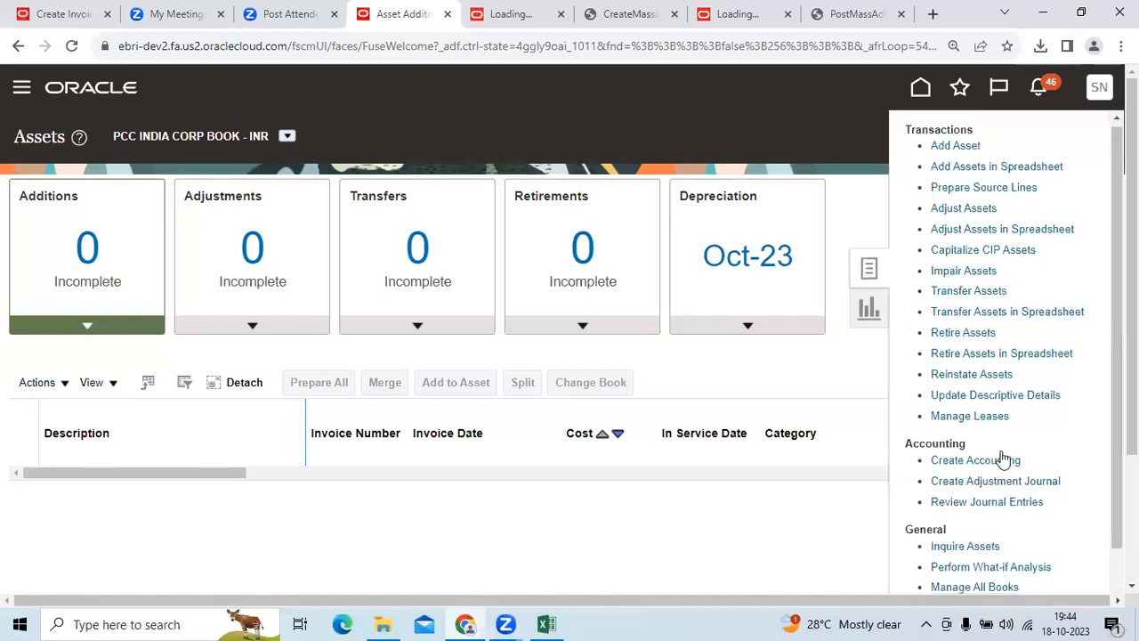
{"action": "scroll", "coordinate": [997, 472], "scroll_direction": "down", "scroll_amount": 1}
{"action": "left_click", "coordinate": [966, 495]}
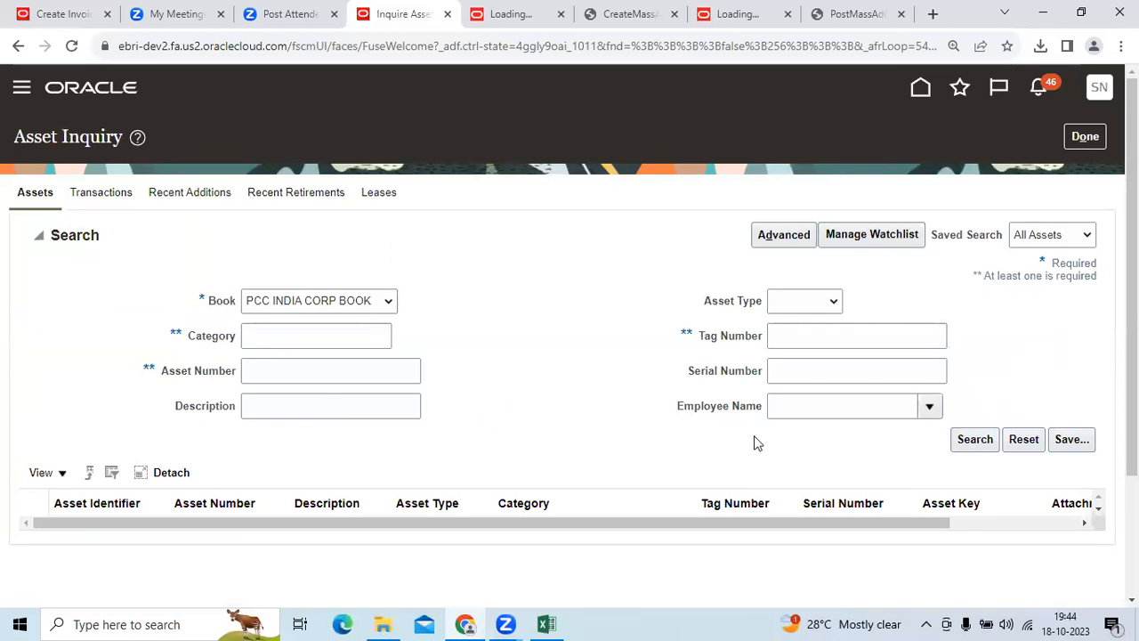
Step: Look over the asset search criteria and display the recent additions for PCC INDIA CORP BOOK
{"action": "left_click", "coordinate": [258, 371]}
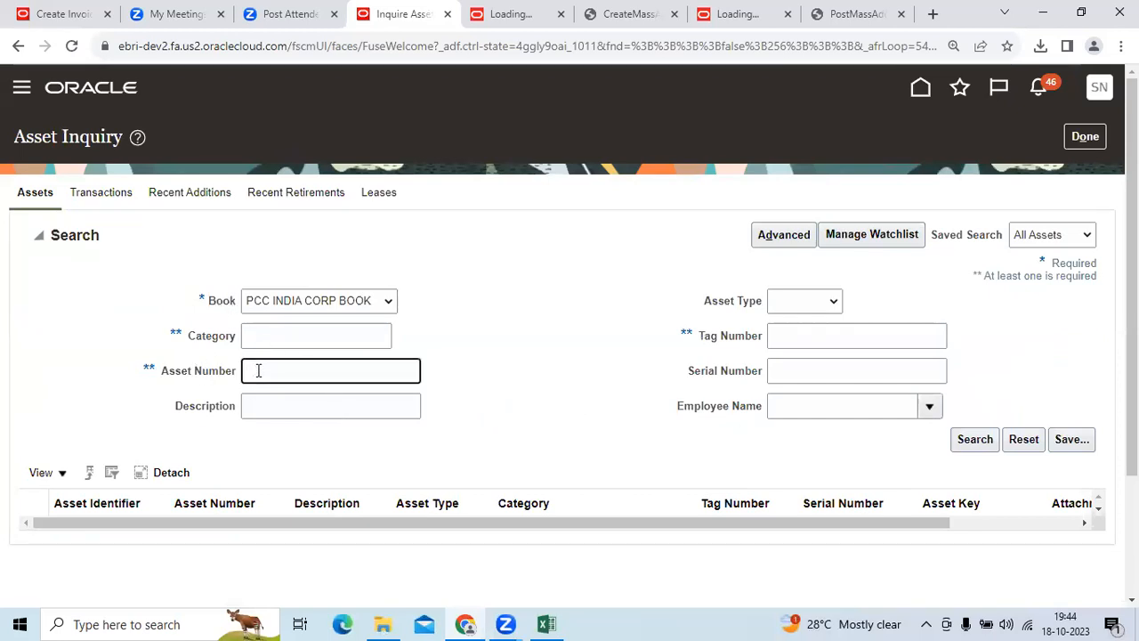
{"action": "left_click", "coordinate": [821, 299]}
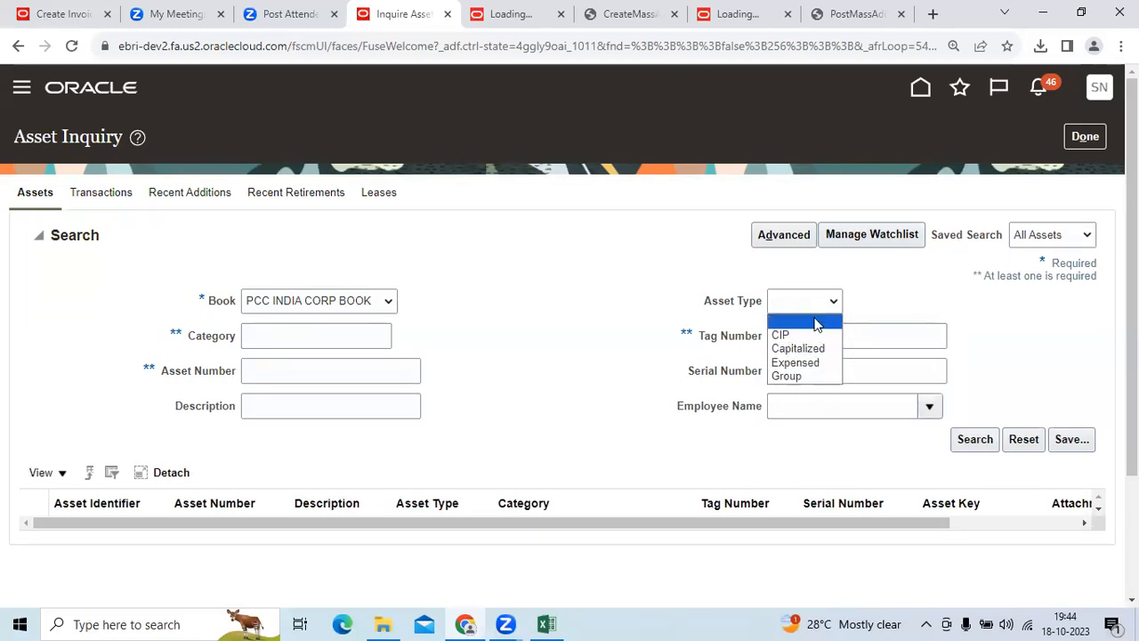
{"action": "left_click", "coordinate": [504, 244]}
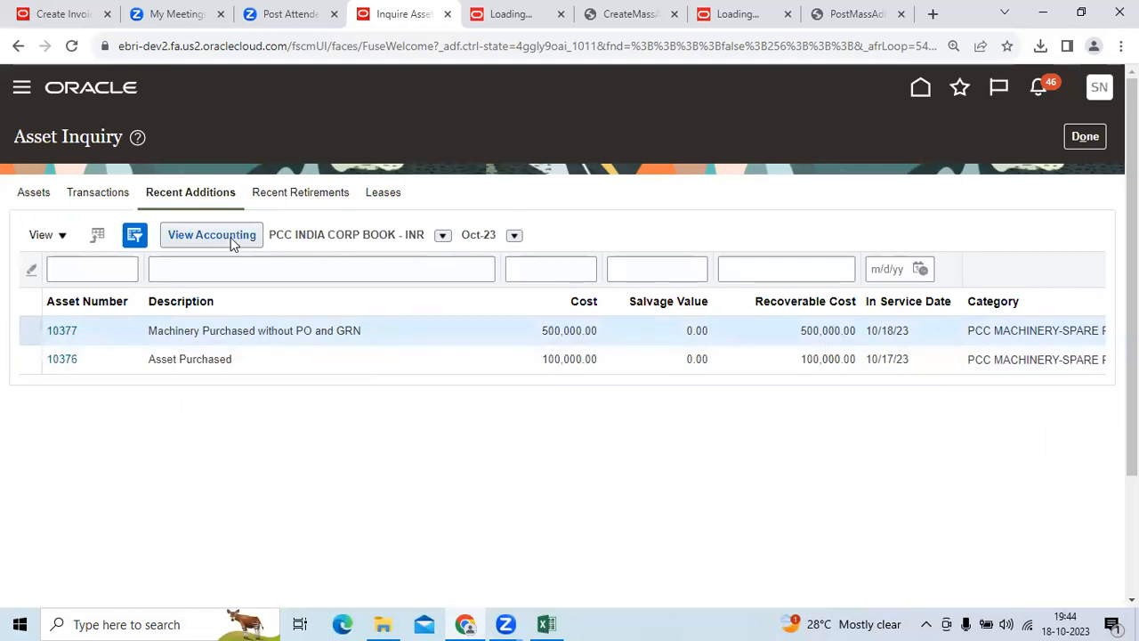
Step: Open asset 10377 and examine its financial details and source lines in PCC INDIA CORP BOOK
{"action": "left_click", "coordinate": [62, 330]}
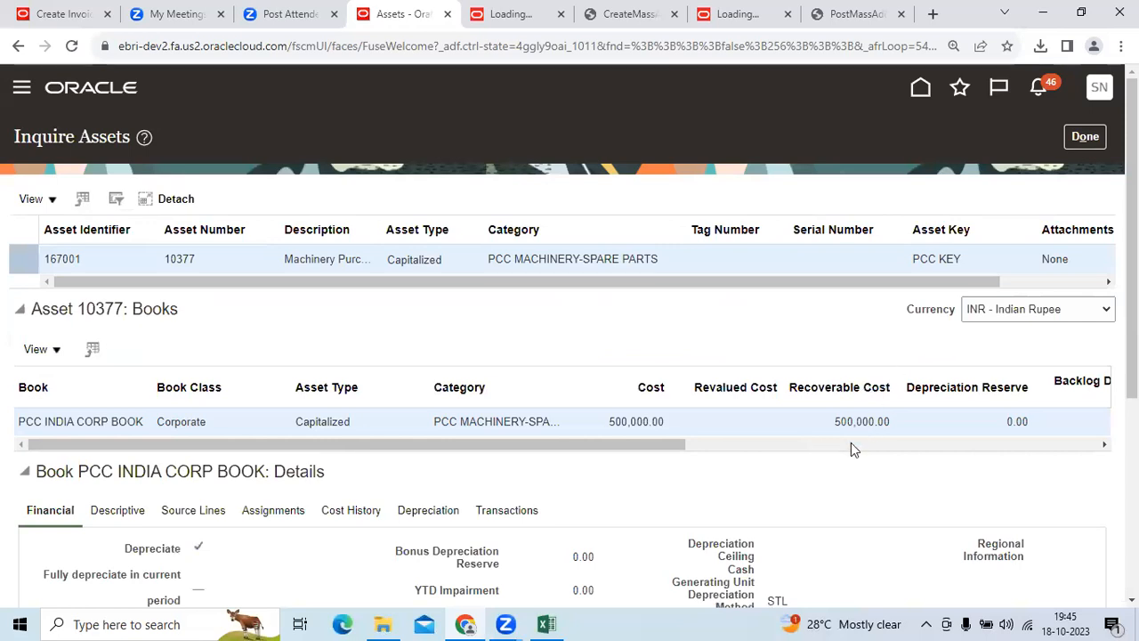
{"action": "scroll", "coordinate": [851, 449], "scroll_direction": "down", "scroll_amount": 4}
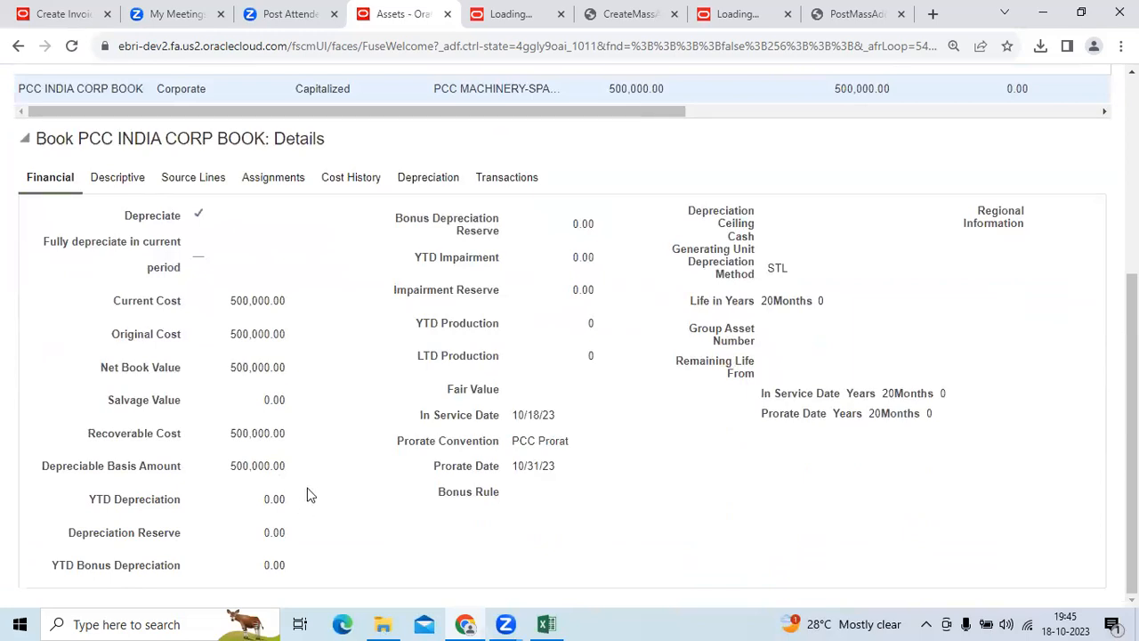
{"action": "scroll", "coordinate": [309, 489], "scroll_direction": "up", "scroll_amount": 2}
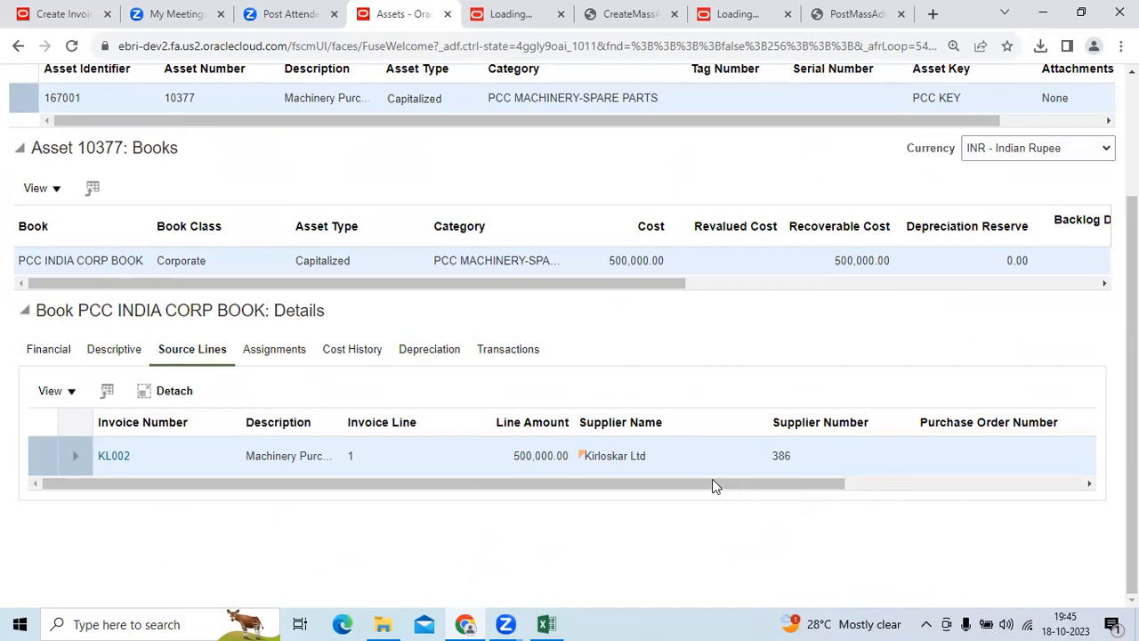
Step: Review the asset's cost history, depreciation and transactions in PCC INDIA CORP BOOK
{"action": "left_click", "coordinate": [355, 351]}
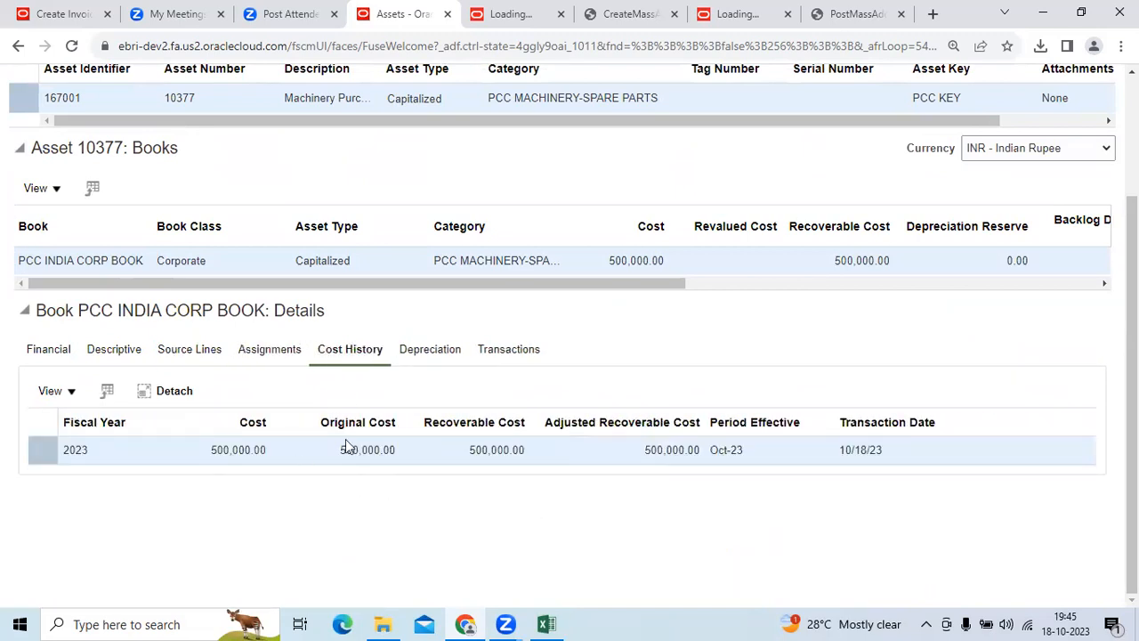
{"action": "left_click", "coordinate": [436, 352]}
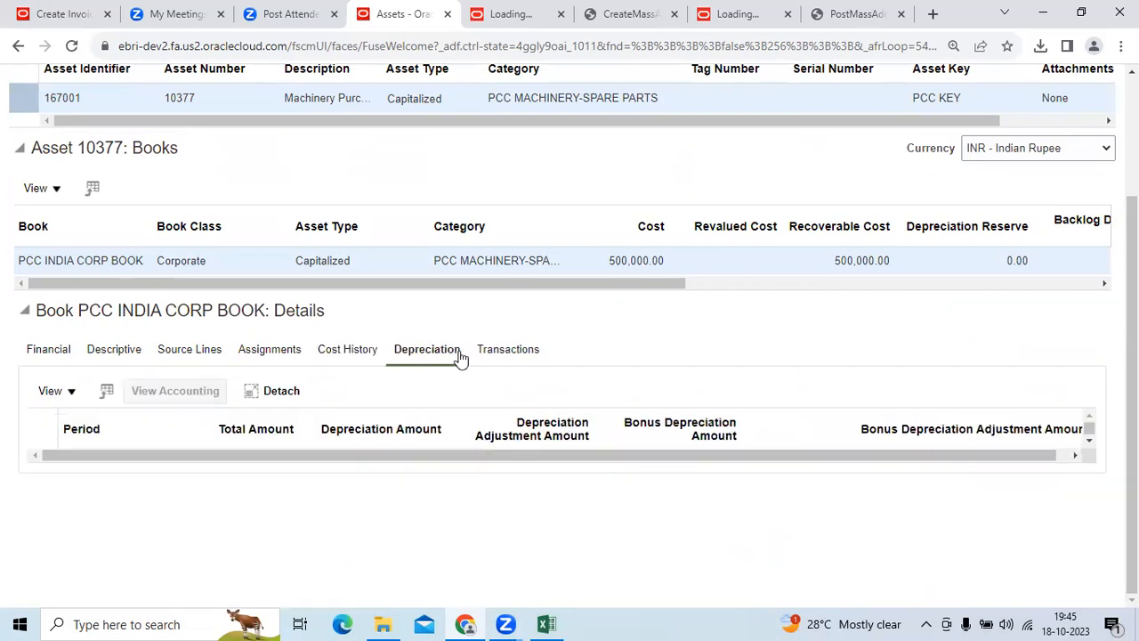
{"action": "left_click", "coordinate": [514, 353]}
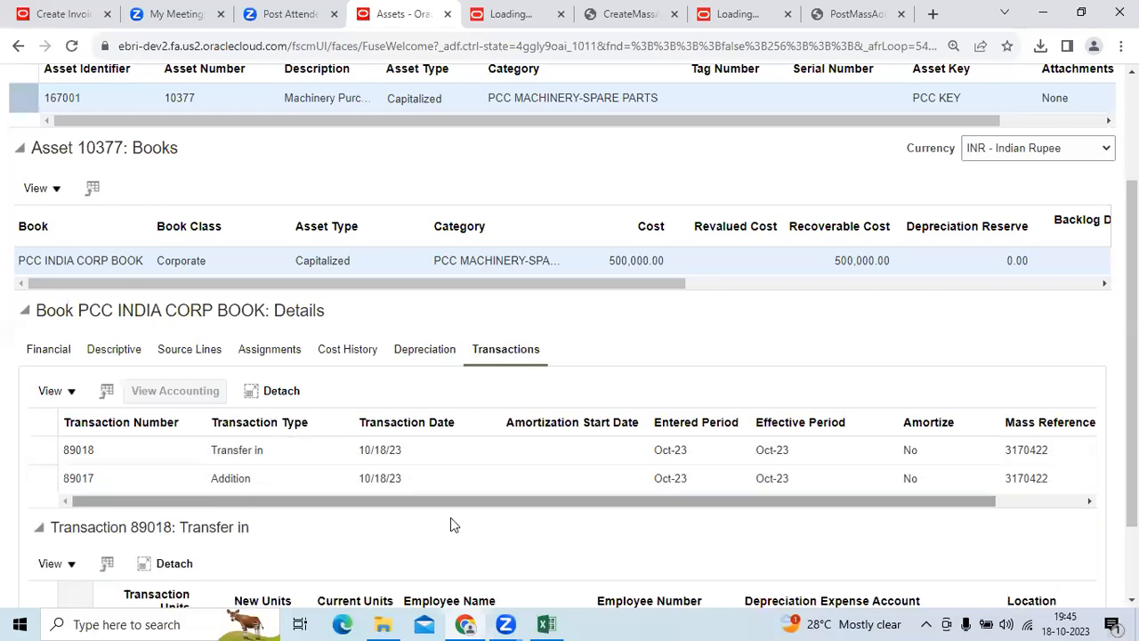
{"action": "scroll", "coordinate": [450, 517], "scroll_direction": "down", "scroll_amount": 1}
{"action": "scroll", "coordinate": [450, 517], "scroll_direction": "up", "scroll_amount": 1}
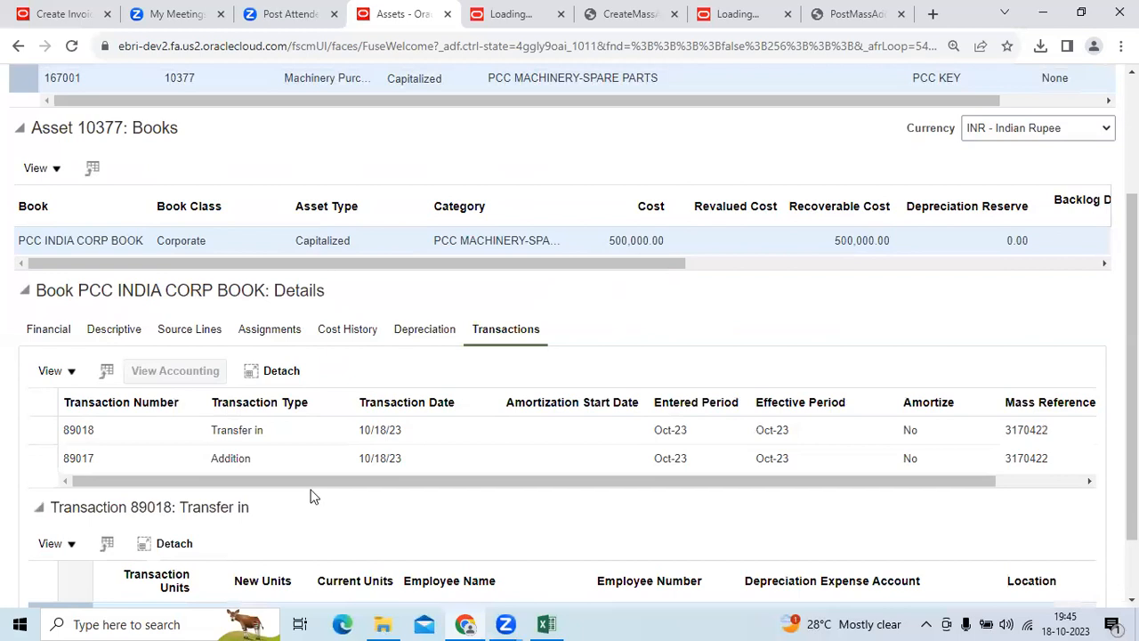
{"action": "scroll", "coordinate": [311, 495], "scroll_direction": "down", "scroll_amount": 1}
Step: View the accounting of the asset's Addition transaction and check the accounts, debits and credits of its lines
{"action": "left_click", "coordinate": [294, 368]}
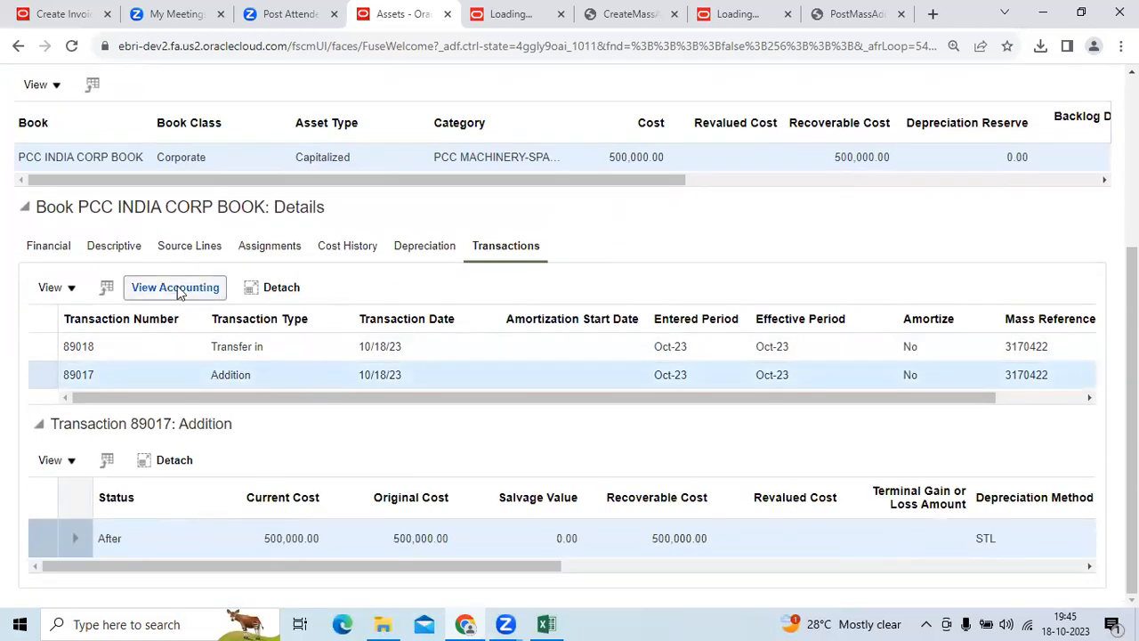
{"action": "left_click", "coordinate": [178, 291]}
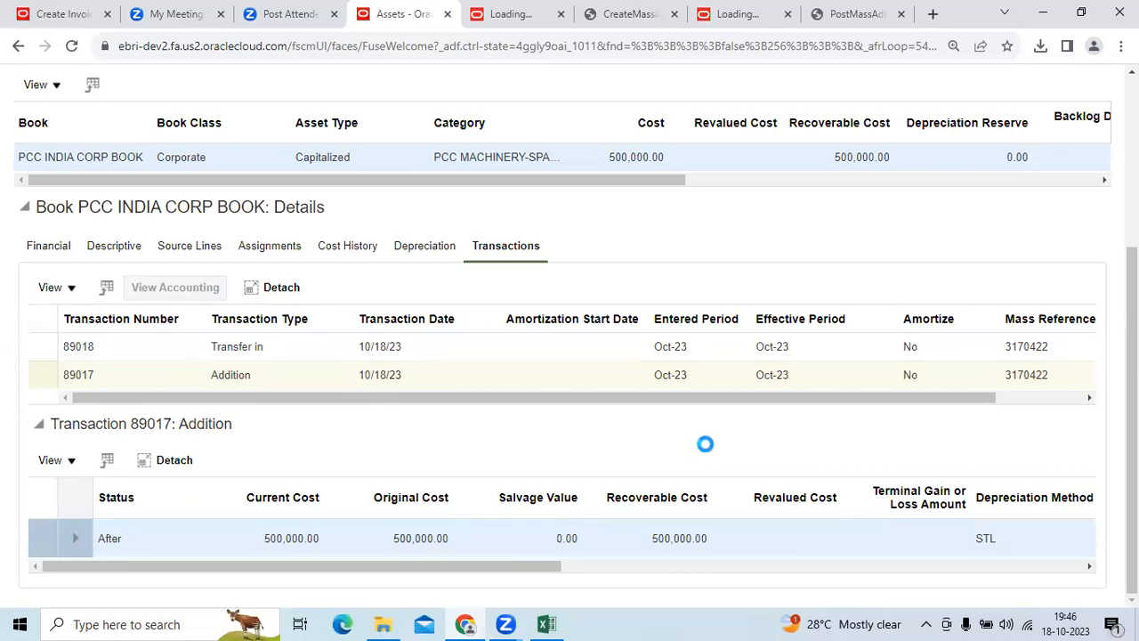
{"action": "scroll", "coordinate": [698, 447], "scroll_direction": "up", "scroll_amount": 3}
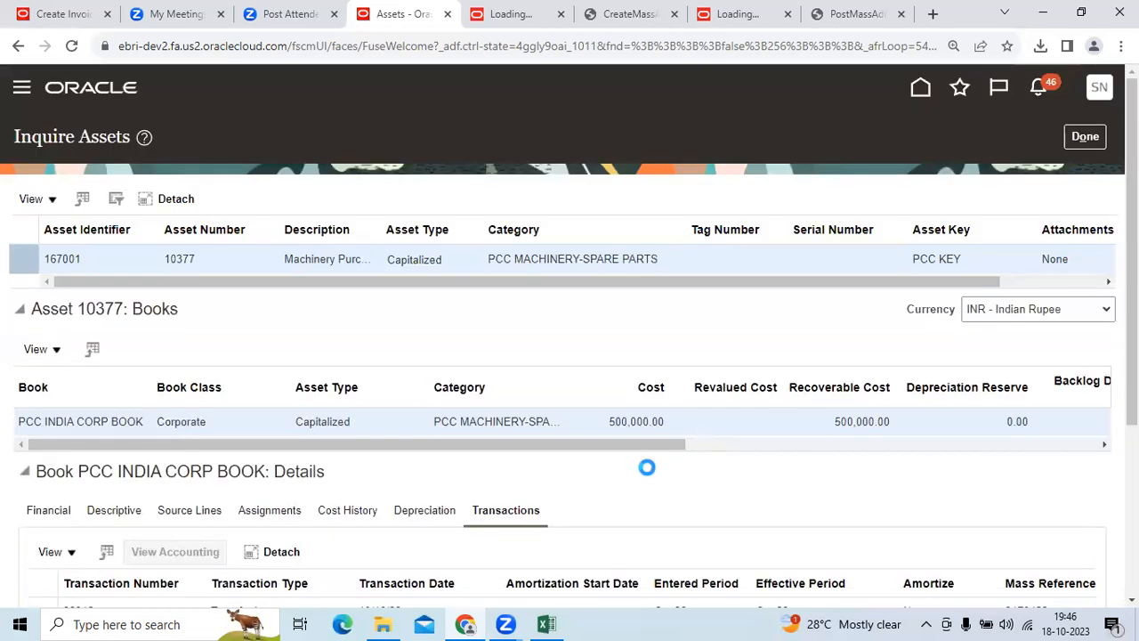
{"action": "scroll", "coordinate": [646, 465], "scroll_direction": "down", "scroll_amount": 3}
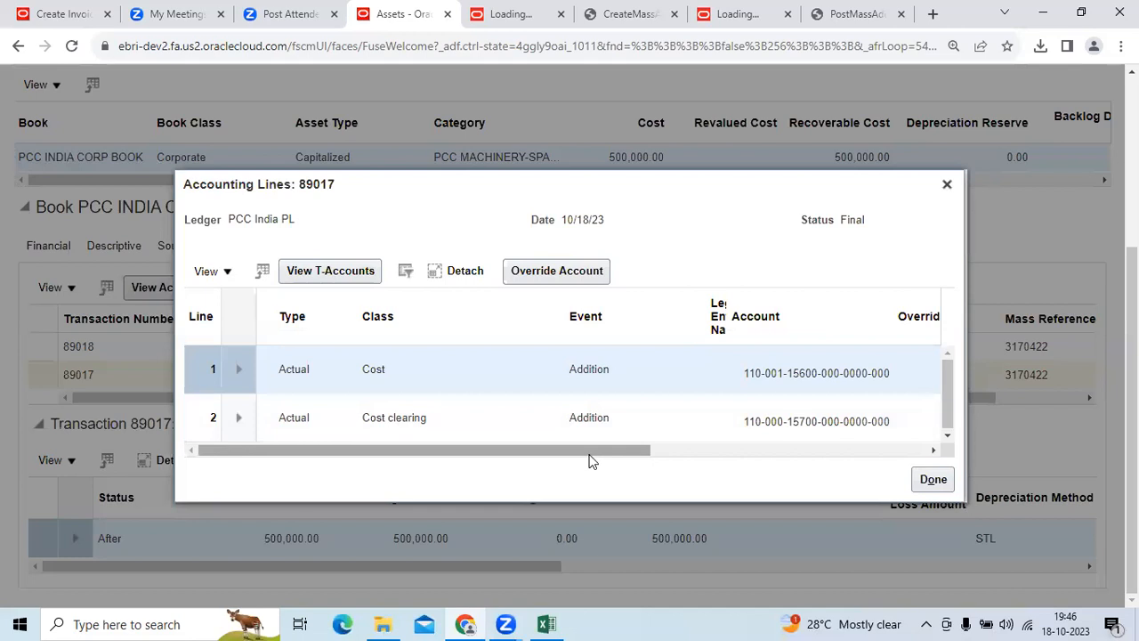
{"action": "left_click_drag", "start_coordinate": [593, 450], "coordinate": [929, 457]}
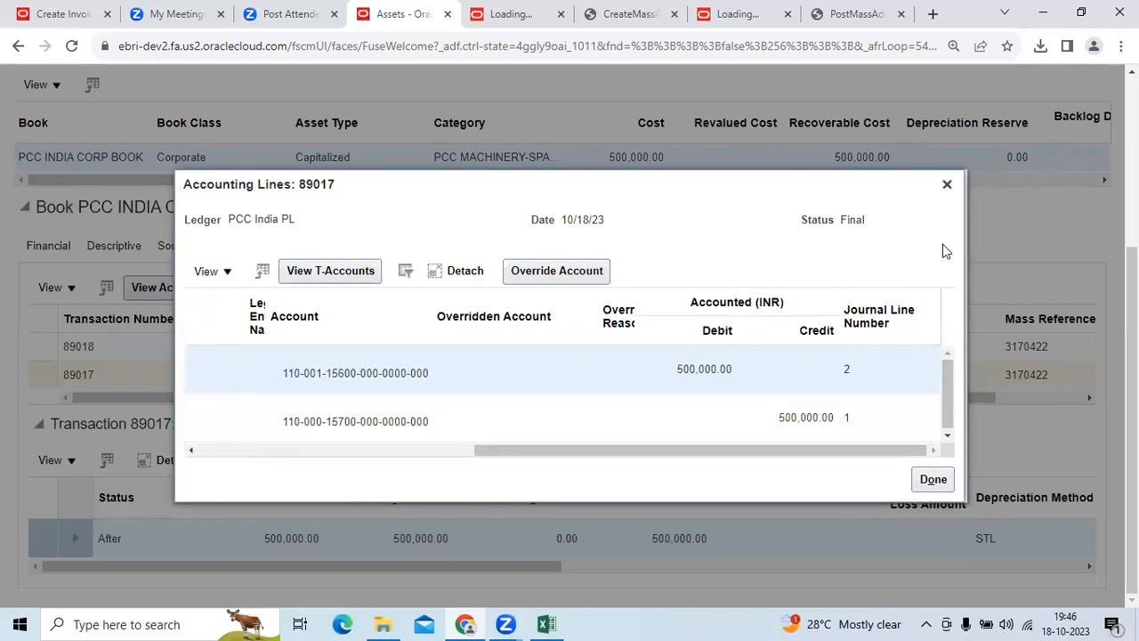
{"action": "left_click_drag", "start_coordinate": [554, 451], "coordinate": [249, 450]}
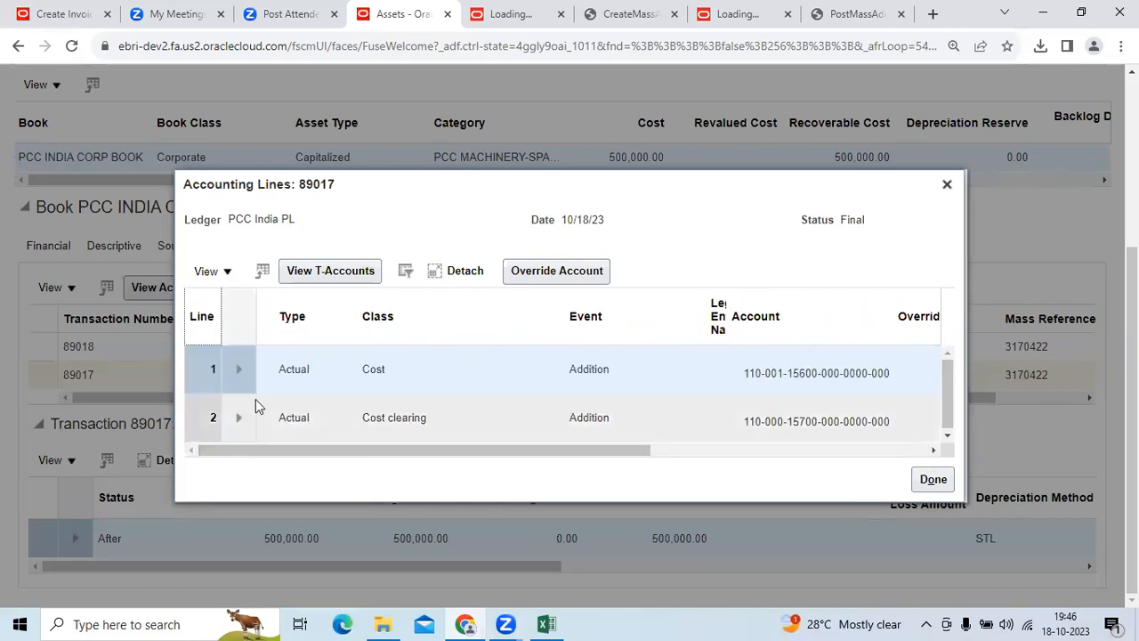
Step: Expand the Cost accounting line and examine its account combination, journal batch and journal entry
{"action": "left_click", "coordinate": [239, 368]}
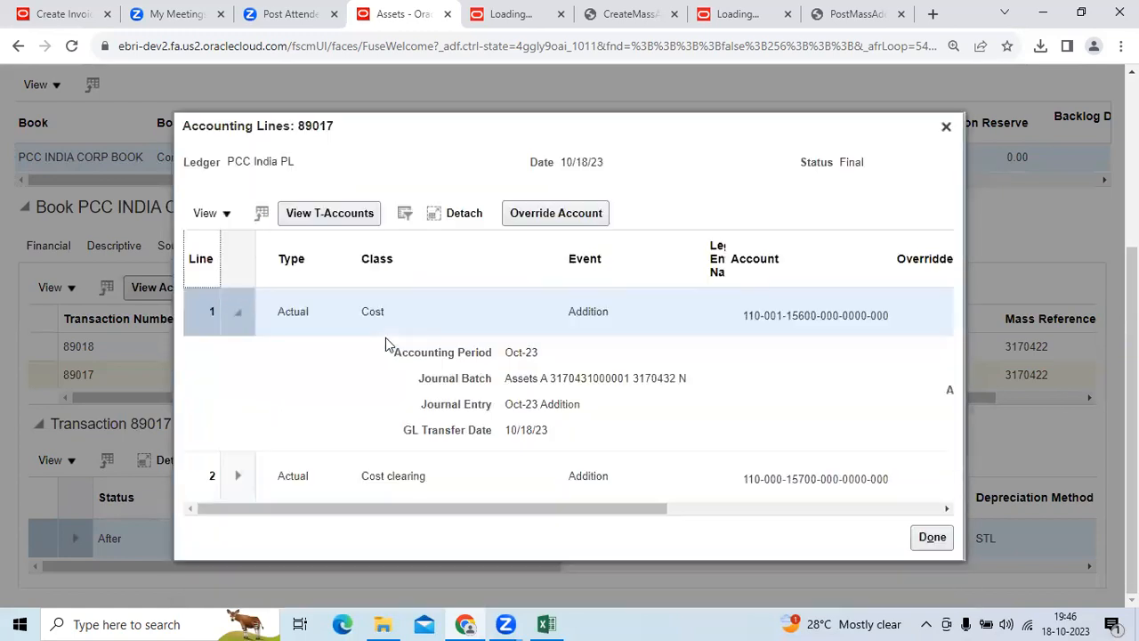
{"action": "left_click_drag", "start_coordinate": [745, 314], "coordinate": [888, 315]}
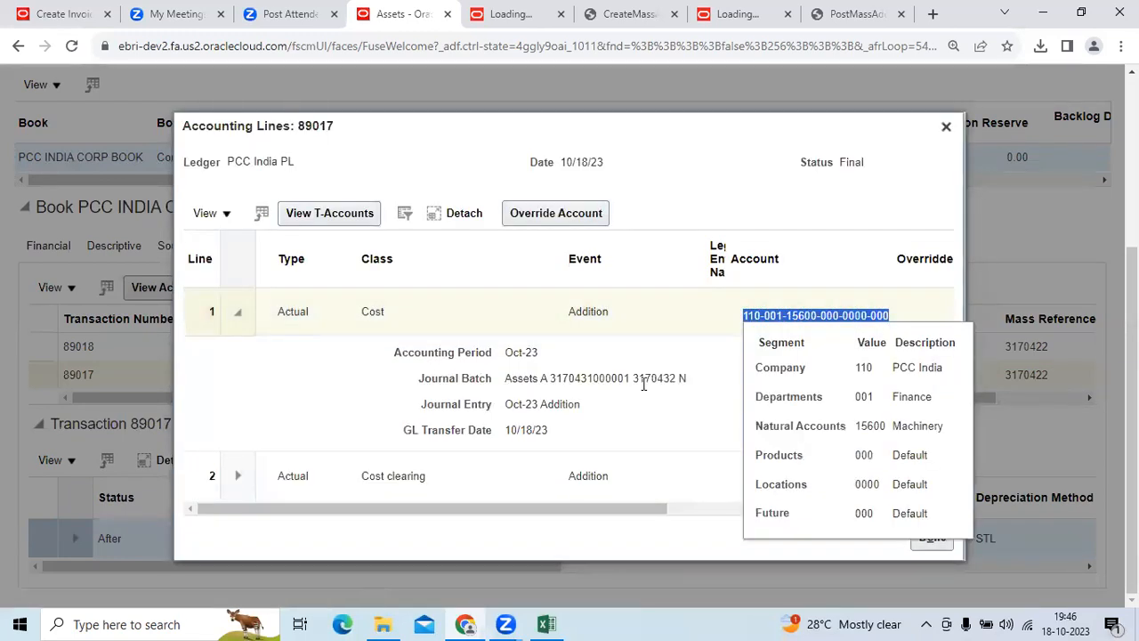
{"action": "left_click", "coordinate": [500, 380]}
{"action": "left_click_drag", "start_coordinate": [504, 378], "coordinate": [689, 379]}
{"action": "left_click_drag", "start_coordinate": [505, 404], "coordinate": [590, 405]}
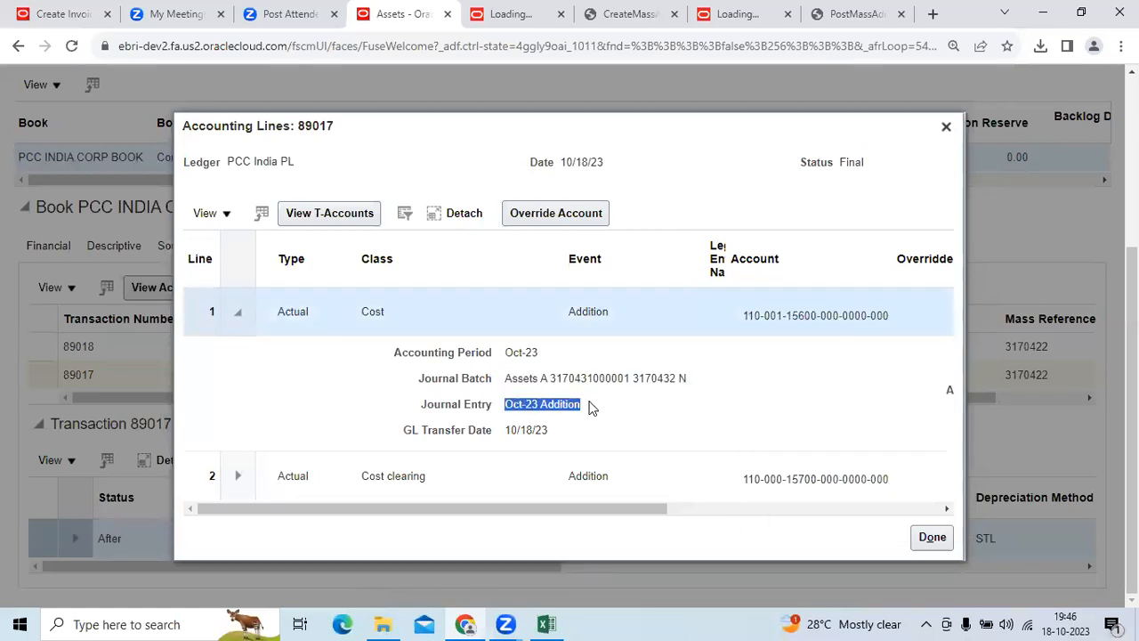
{"action": "left_click_drag", "start_coordinate": [691, 383], "coordinate": [503, 382]}
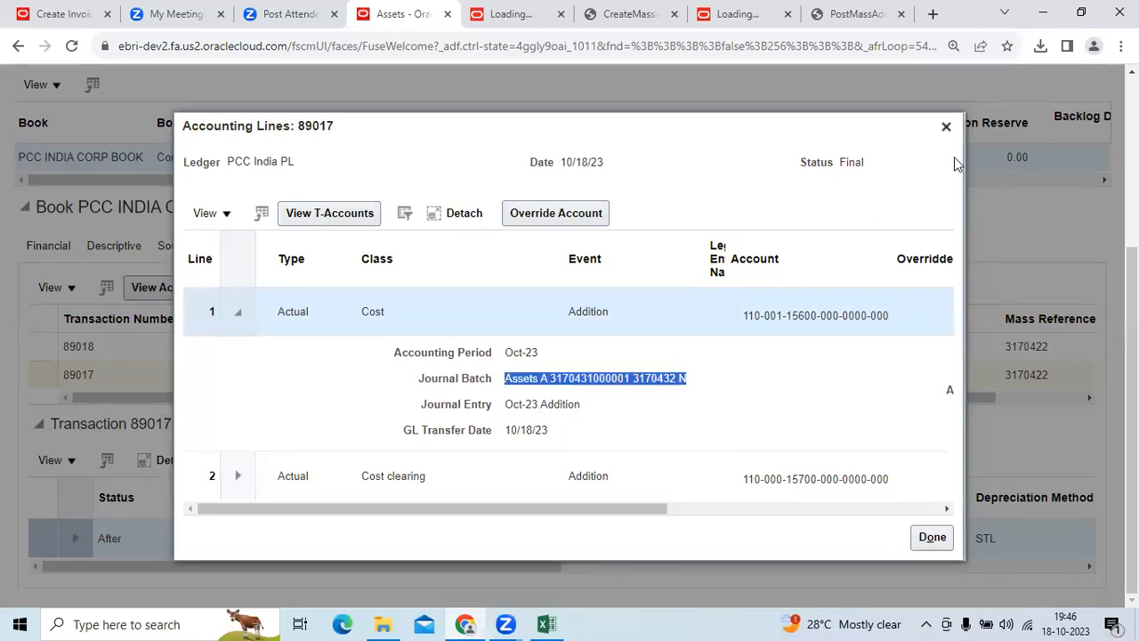
Step: Close the accounting lines and finish the asset inquiry to return to the Assets work area
{"action": "left_click", "coordinate": [947, 127]}
{"action": "scroll", "coordinate": [835, 470], "scroll_direction": "up", "scroll_amount": 3}
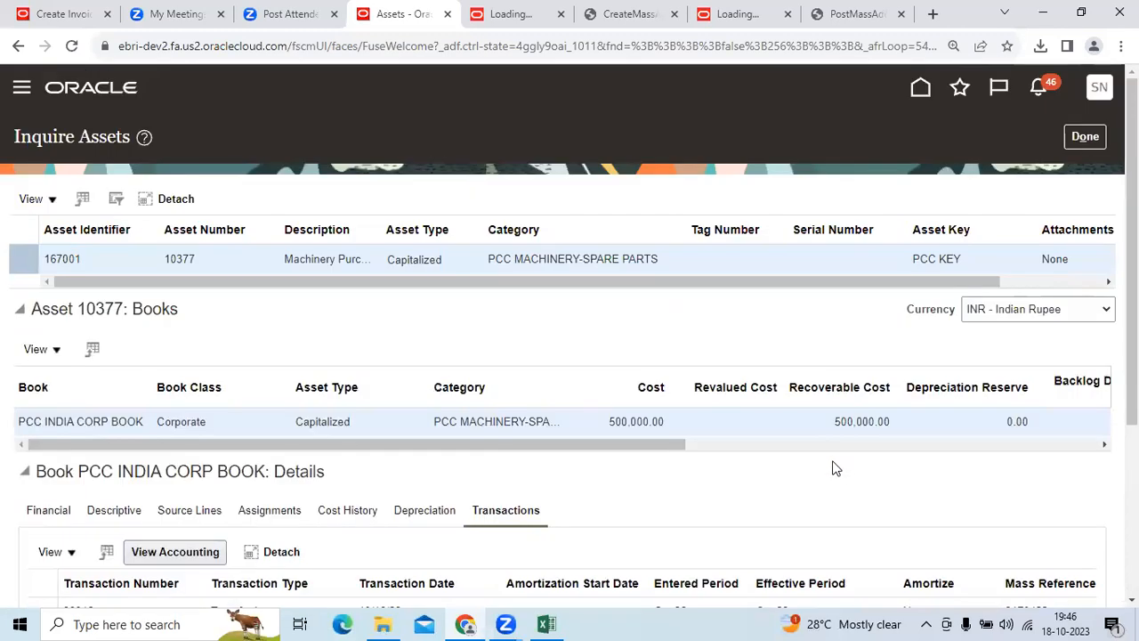
{"action": "left_click", "coordinate": [1082, 142]}
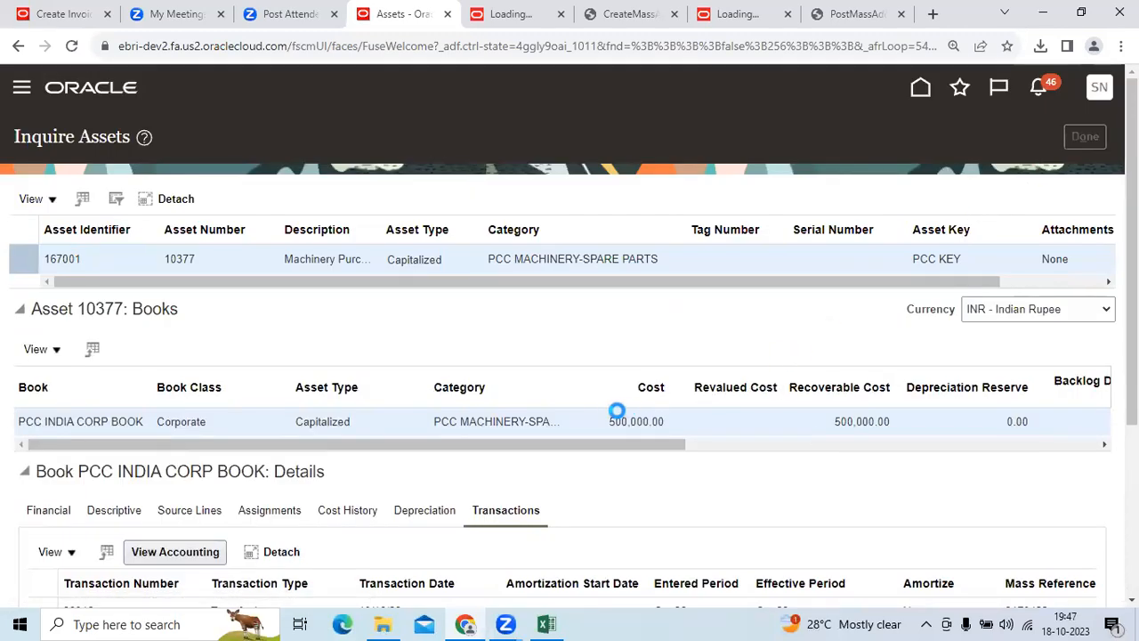
Step: Switch to Excel, move to the "Run the standard Reports" note, and return to Oracle
{"action": "left_click", "coordinate": [546, 624]}
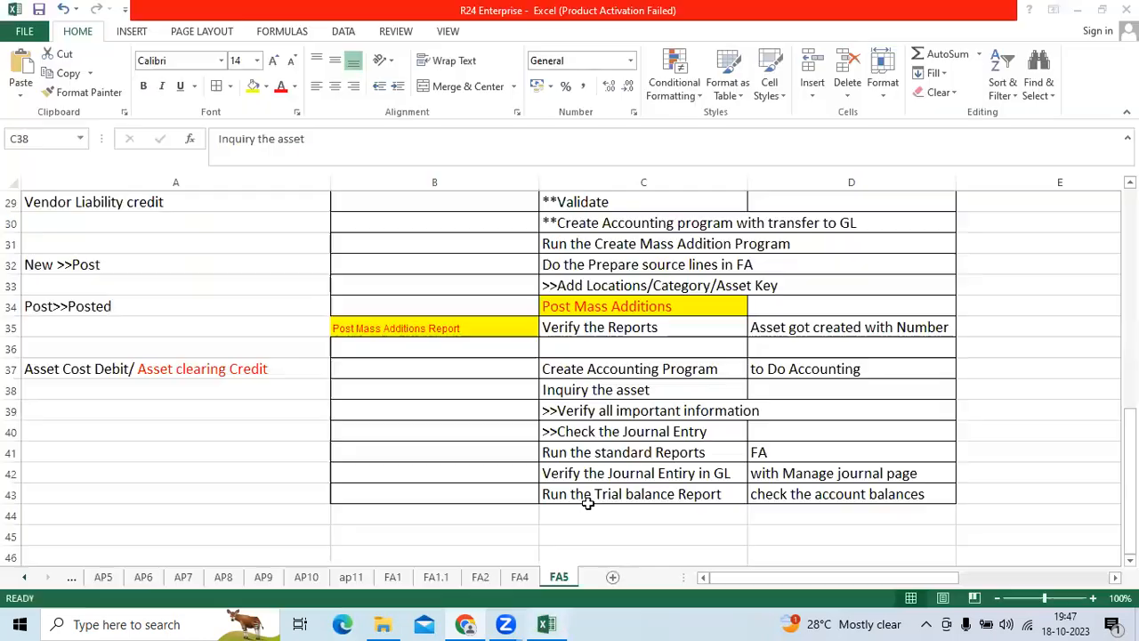
{"action": "key", "text": "Down"}
{"action": "key", "text": "Down"}
{"action": "key", "text": "Down"}
{"action": "key", "text": "alt+Tab"}
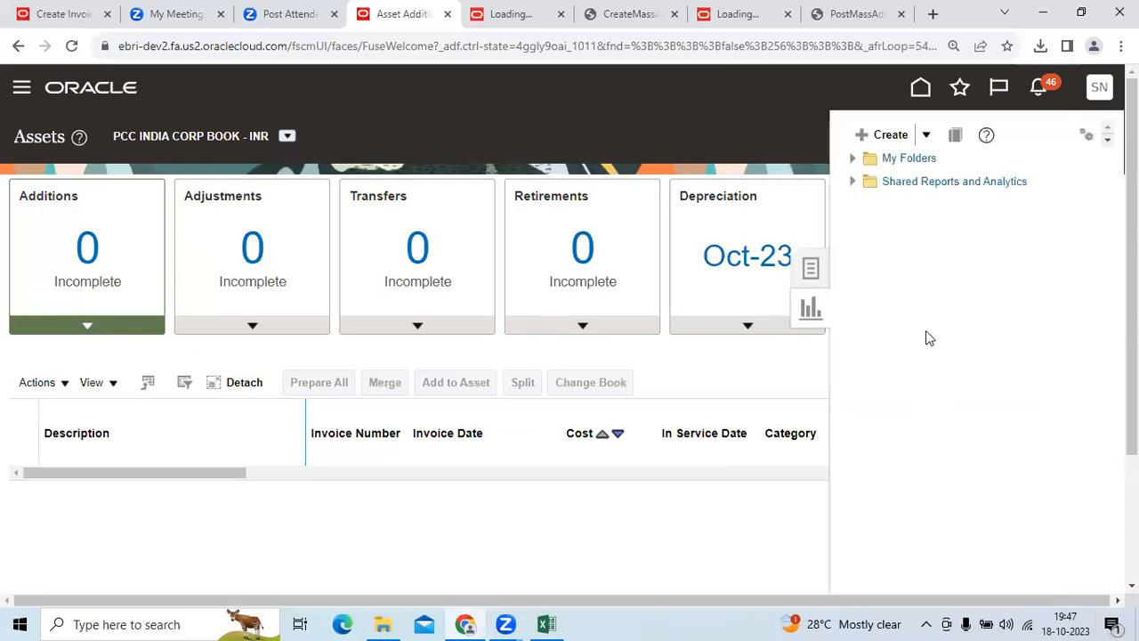
Step: Expand the shared reports folder and open the Asset Register Report for scheduling
{"action": "left_click", "coordinate": [851, 182]}
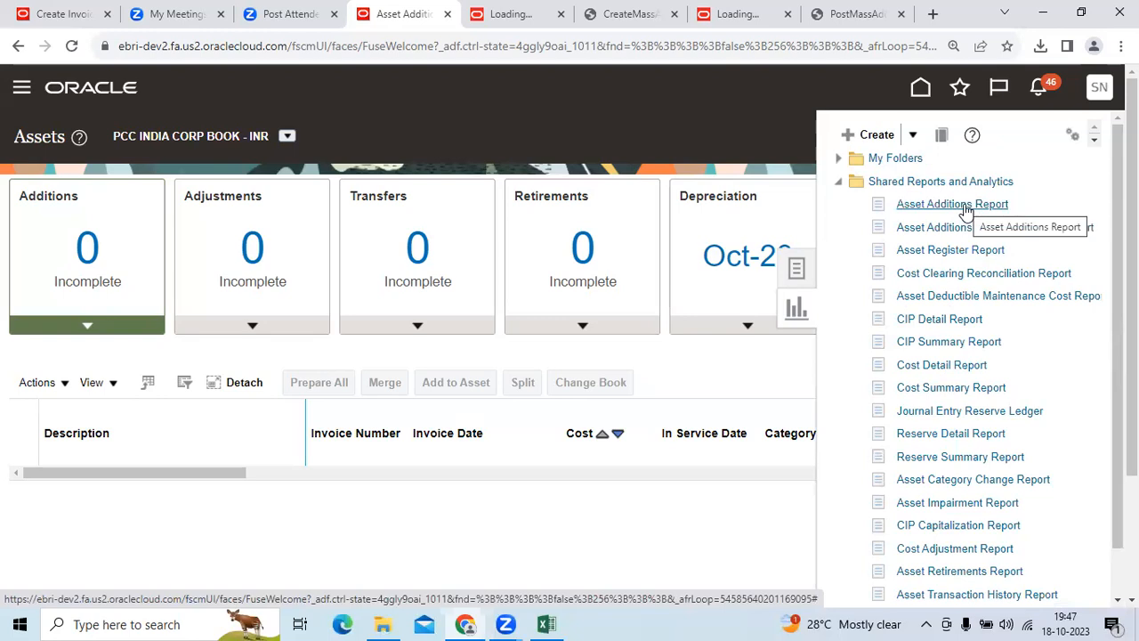
{"action": "left_click", "coordinate": [945, 252]}
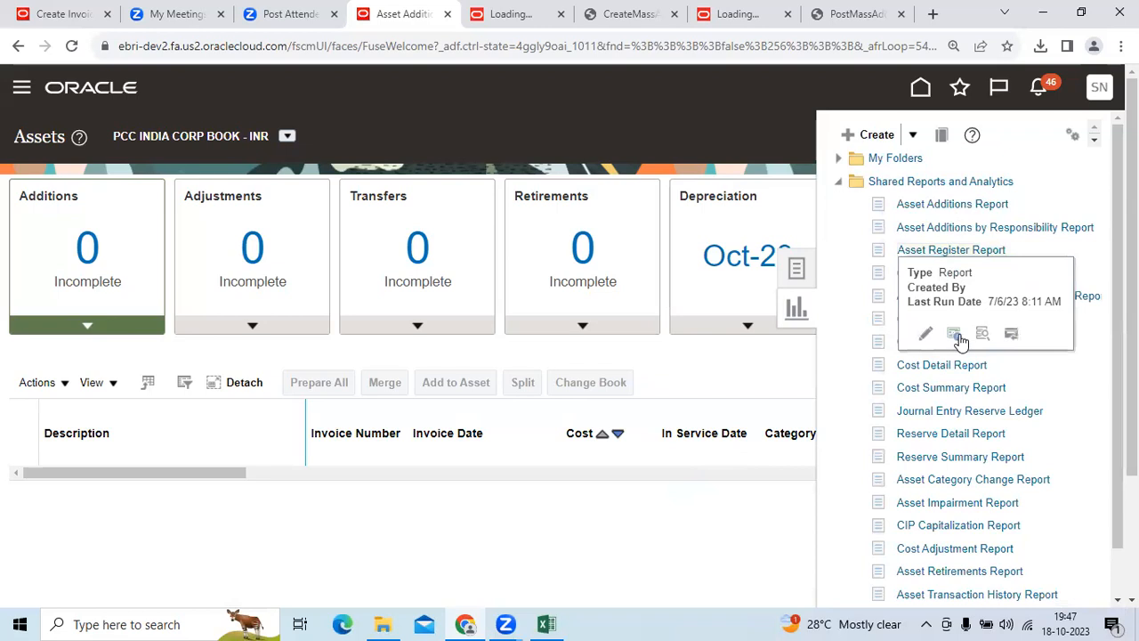
{"action": "left_click", "coordinate": [954, 334]}
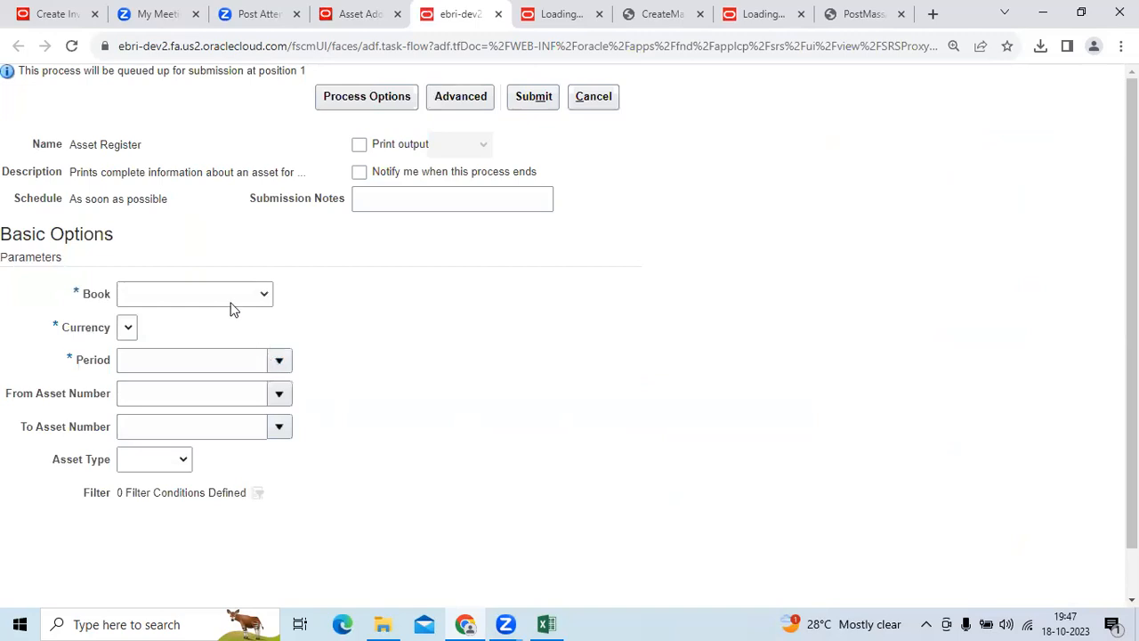
Step: Set the Asset Register book to PCC INDIA CORP BOOK and its currency to INR - Indian Rupee
{"action": "left_click", "coordinate": [230, 297]}
{"action": "scroll", "coordinate": [178, 548], "scroll_direction": "down", "scroll_amount": 10}
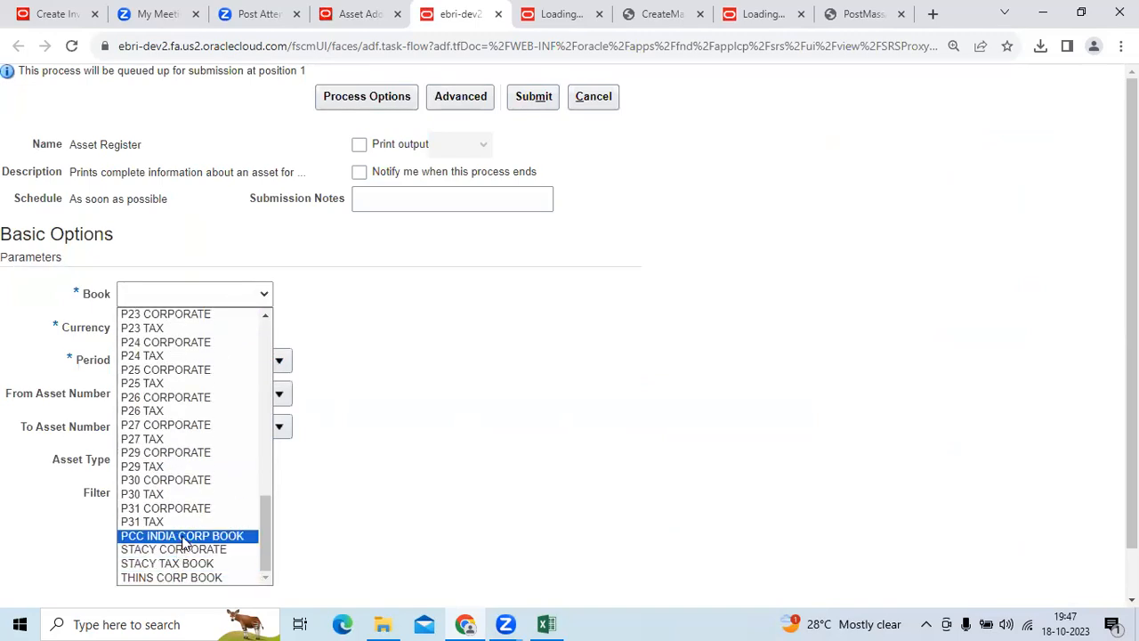
{"action": "left_click", "coordinate": [182, 536]}
{"action": "left_click", "coordinate": [169, 329]}
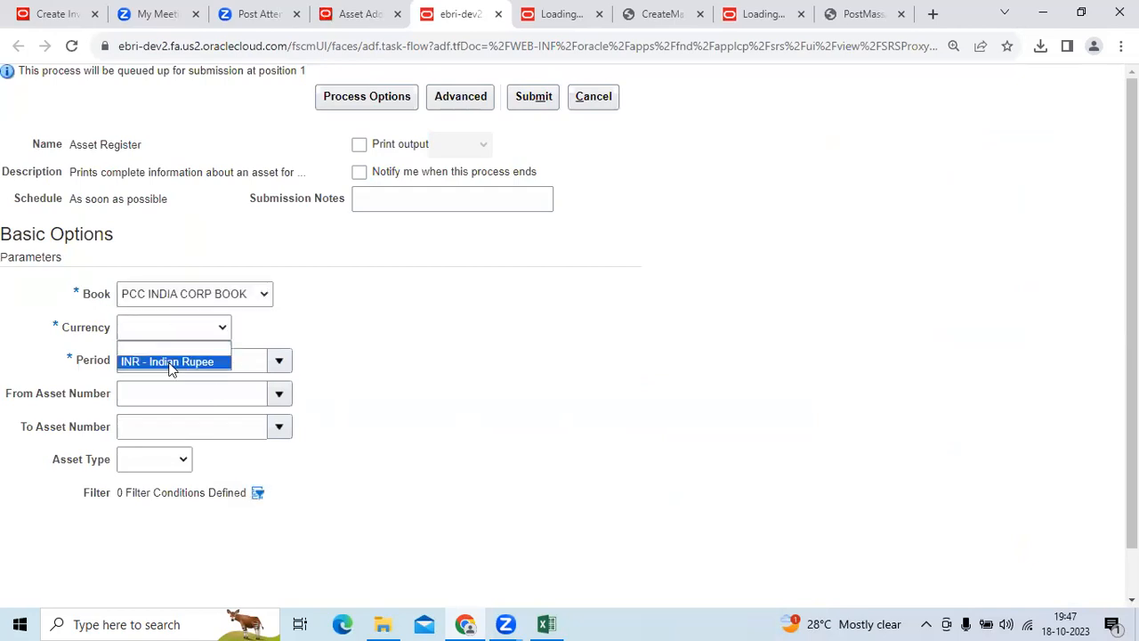
{"action": "left_click", "coordinate": [174, 360]}
{"action": "left_click_drag", "start_coordinate": [64, 331], "coordinate": [112, 329]}
Step: Set the Asset Register report's period to Oct-23
{"action": "left_click", "coordinate": [198, 363]}
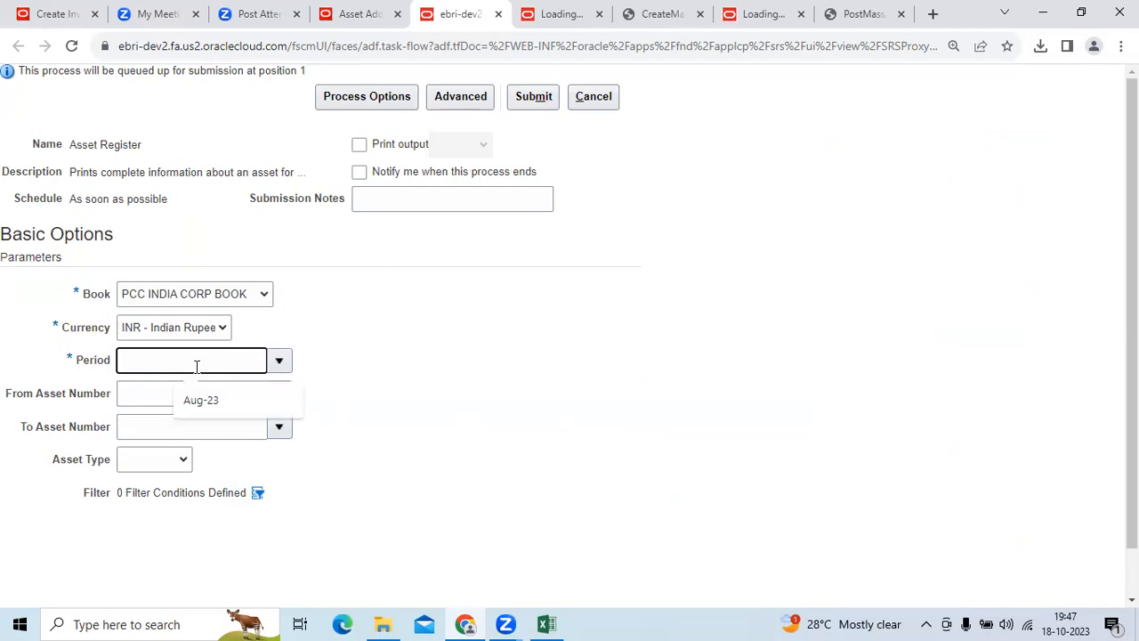
{"action": "type", "text": "oct"}
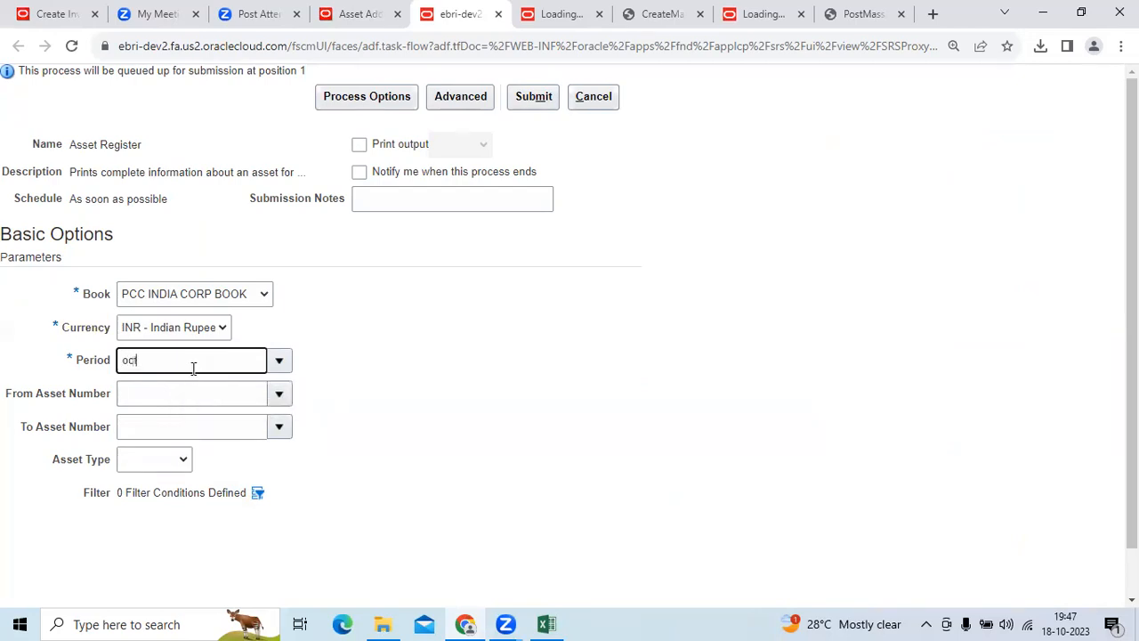
{"action": "key", "text": "alt+Tab"}
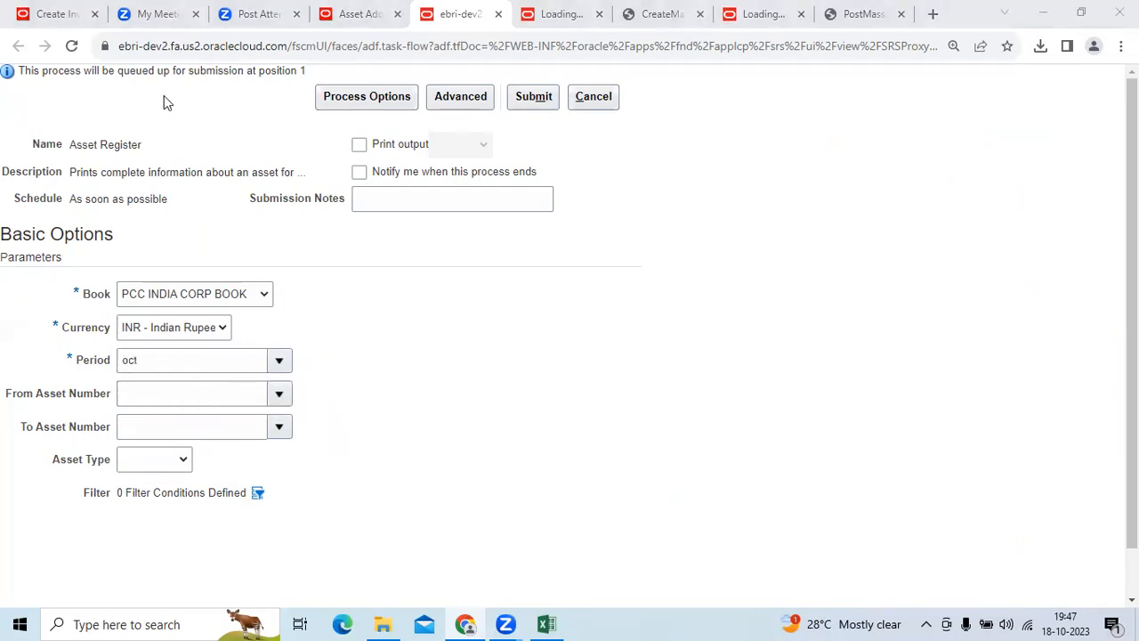
{"action": "left_click", "coordinate": [279, 361]}
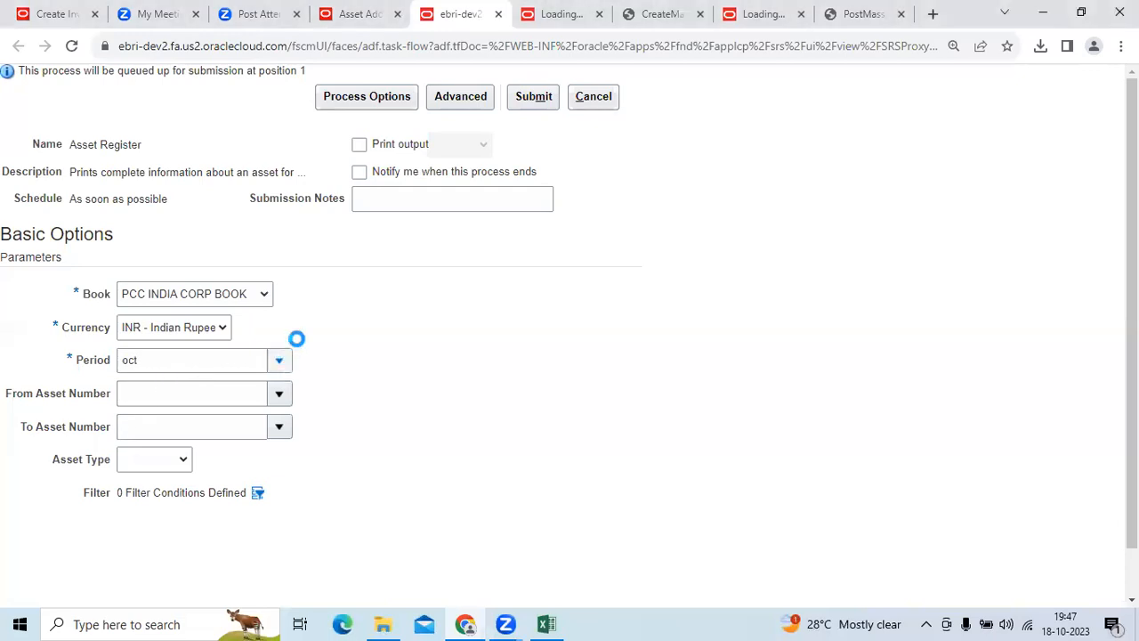
{"action": "left_click", "coordinate": [203, 395]}
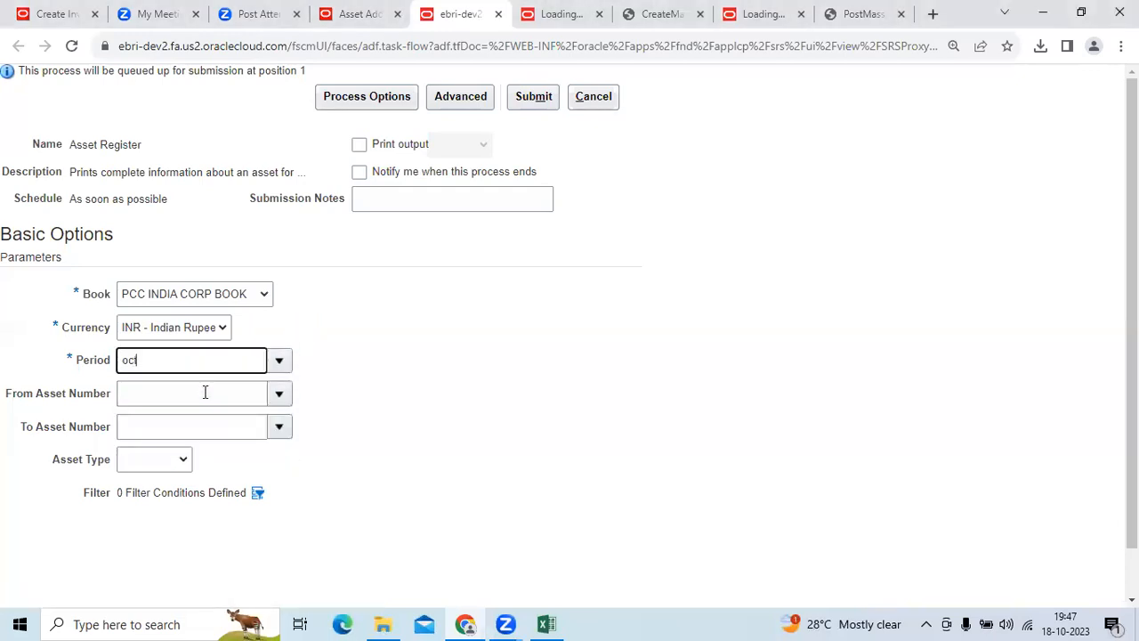
Step: Submit the Asset Register process with the asset number range and asset type left blank, then return to the Assets page
{"action": "left_click_drag", "start_coordinate": [5, 393], "coordinate": [118, 389]}
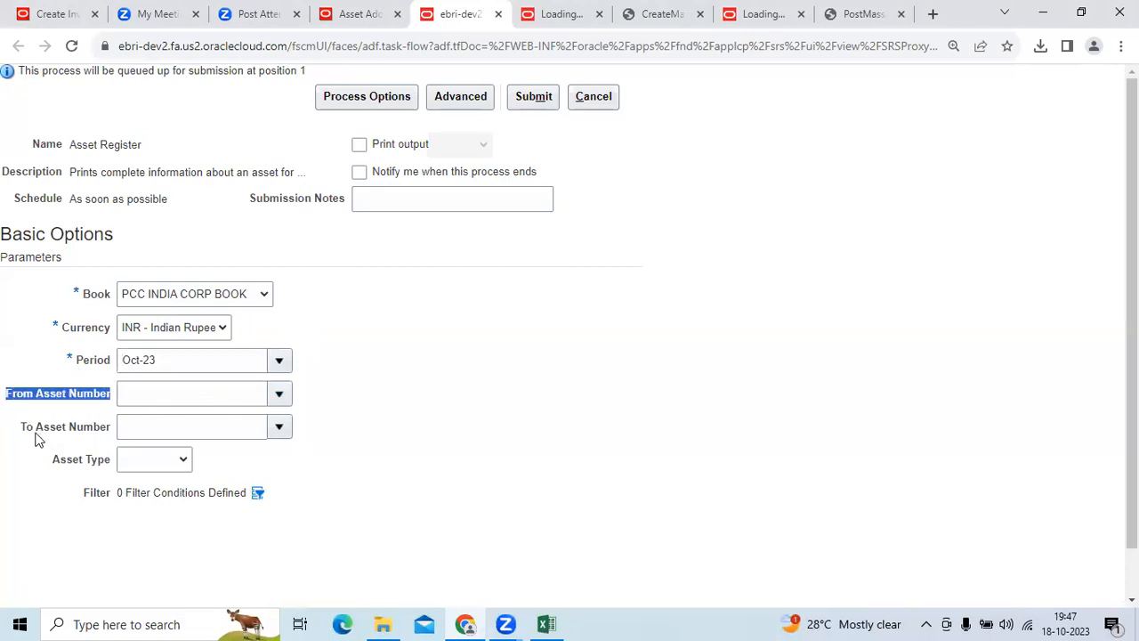
{"action": "left_click_drag", "start_coordinate": [19, 427], "coordinate": [122, 424]}
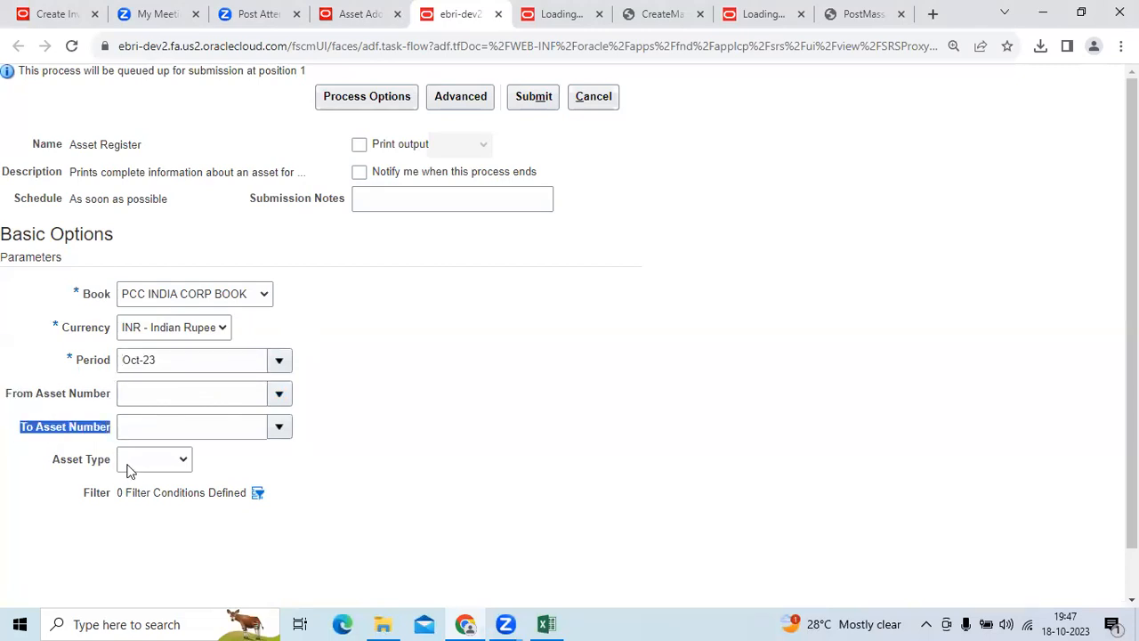
{"action": "left_click", "coordinate": [134, 460]}
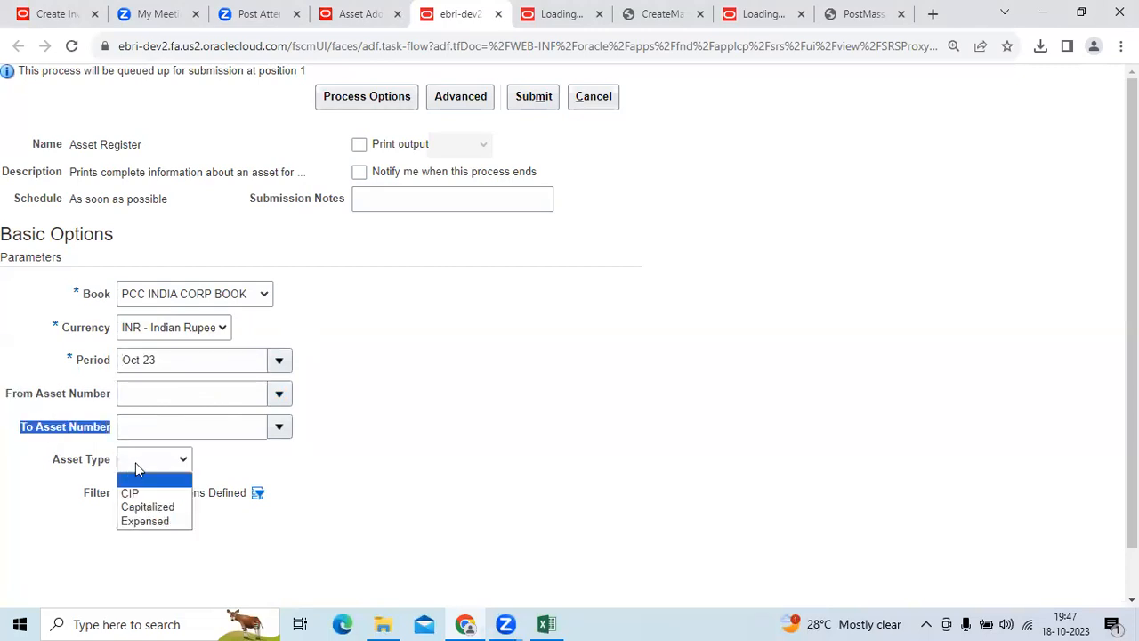
{"action": "left_click", "coordinate": [445, 466]}
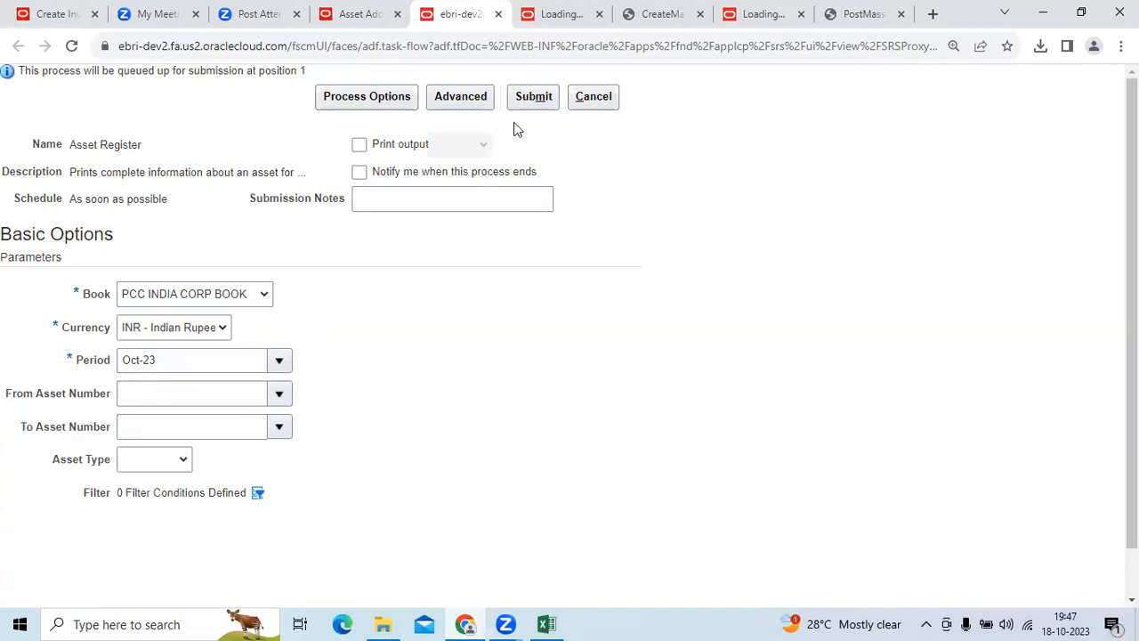
{"action": "left_click", "coordinate": [535, 101]}
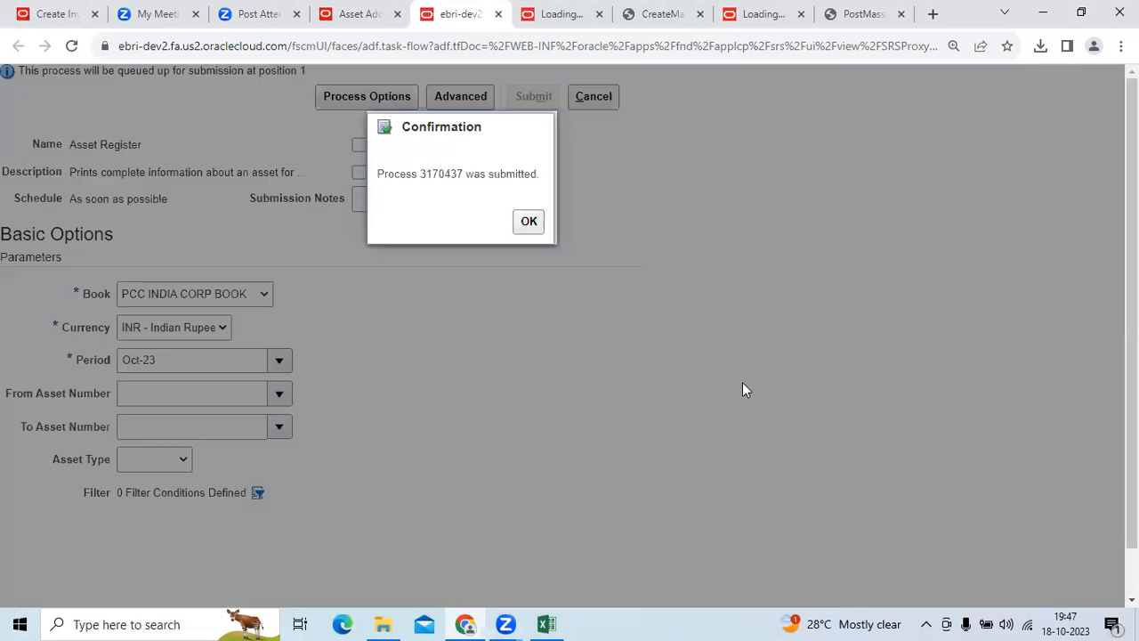
{"action": "left_click", "coordinate": [541, 228]}
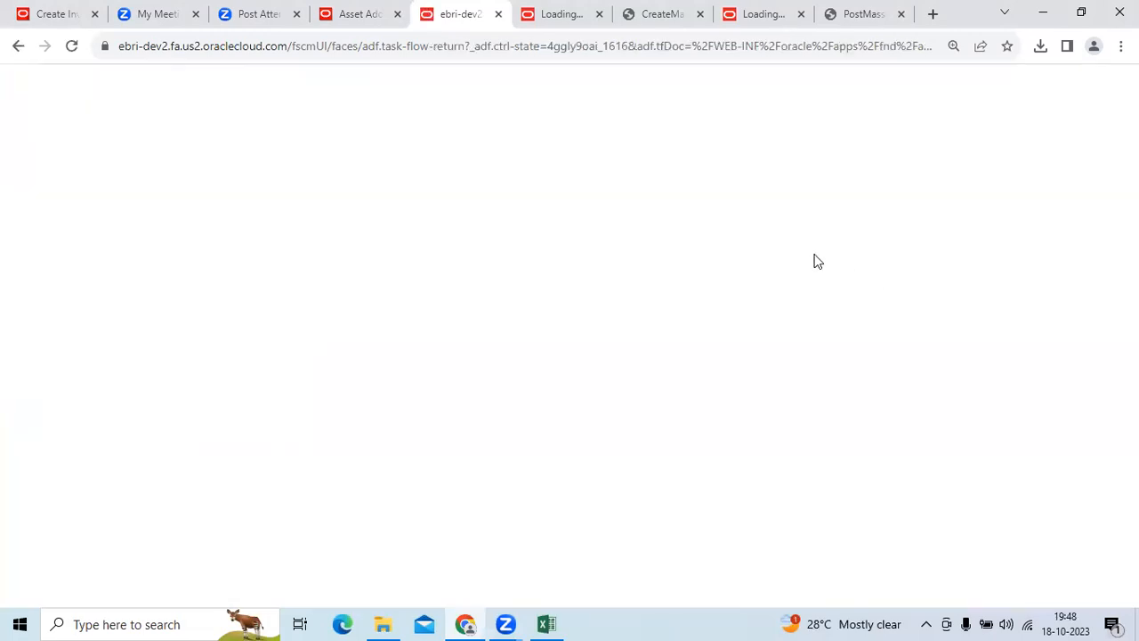
{"action": "left_click", "coordinate": [374, 12]}
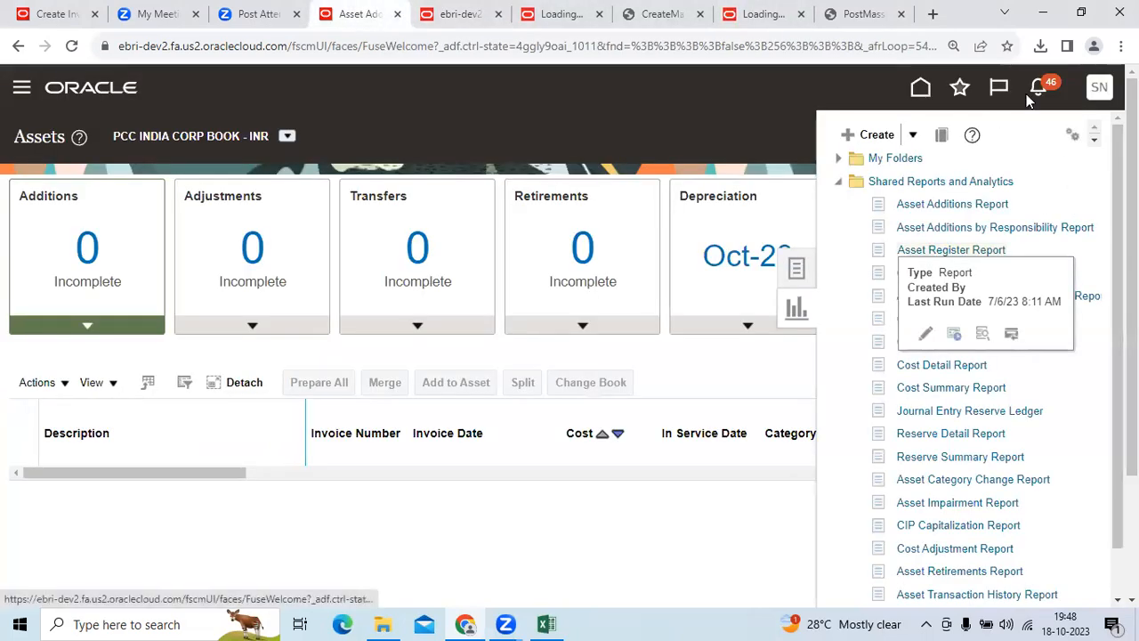
Step: Go to the scheduled processes overview and refresh the list to check the status of the Asset Register process
{"action": "left_click", "coordinate": [959, 86]}
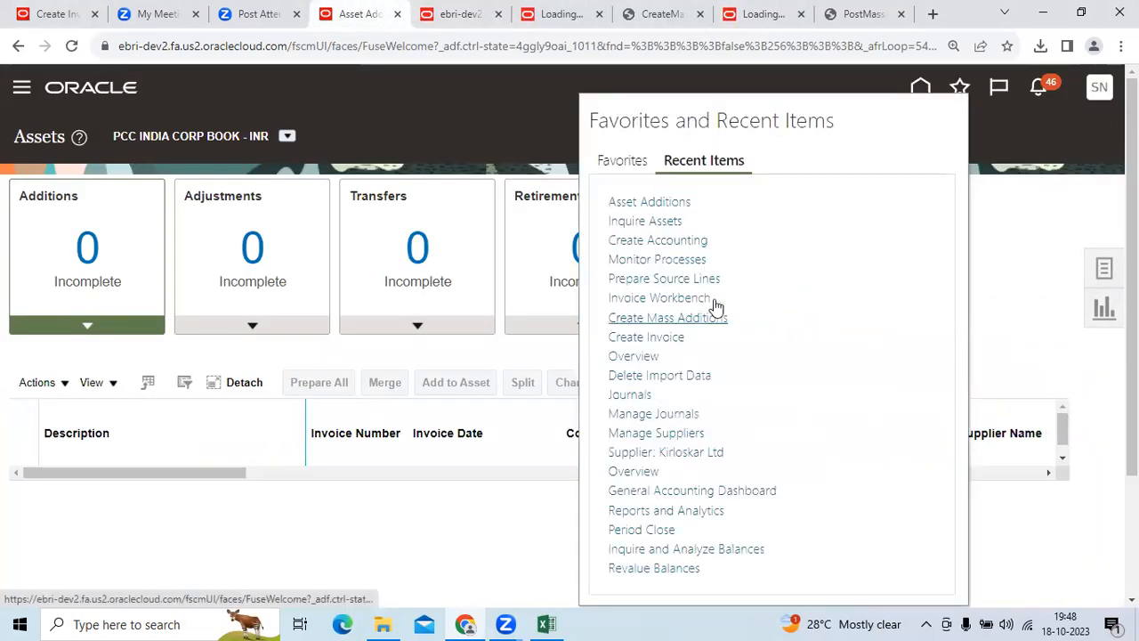
{"action": "left_click", "coordinate": [665, 260]}
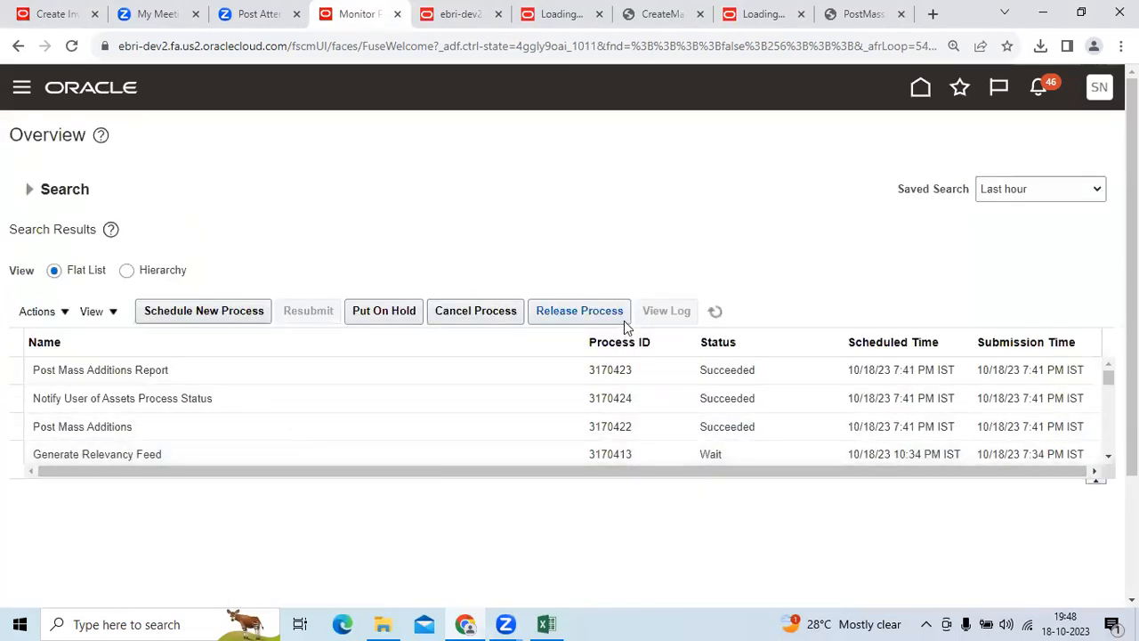
{"action": "left_click", "coordinate": [714, 310]}
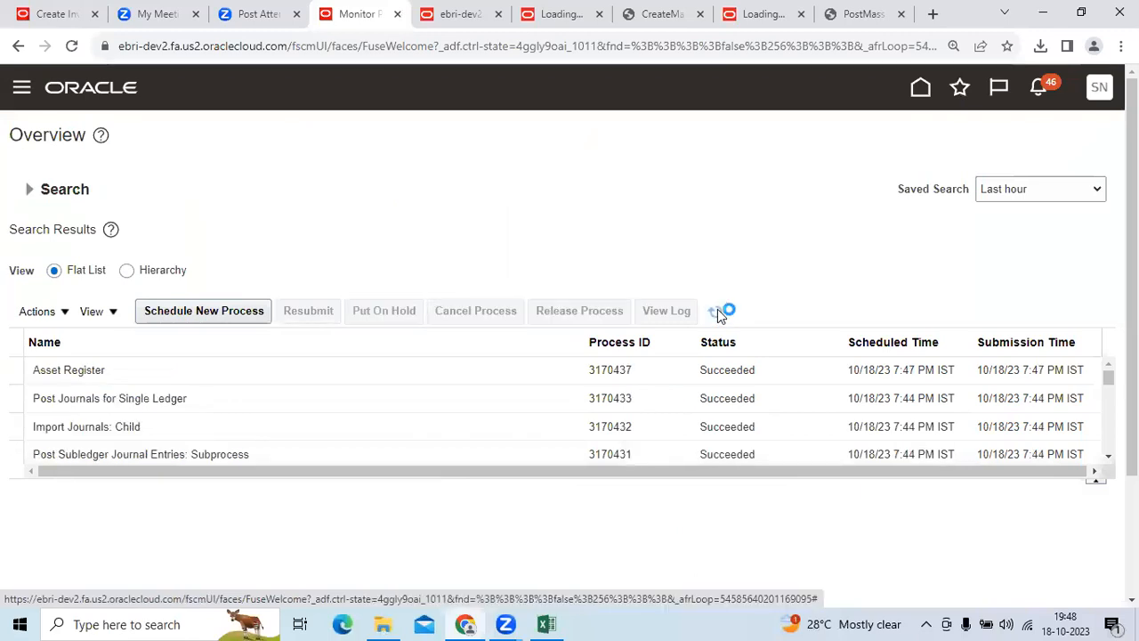
{"action": "left_click", "coordinate": [717, 311]}
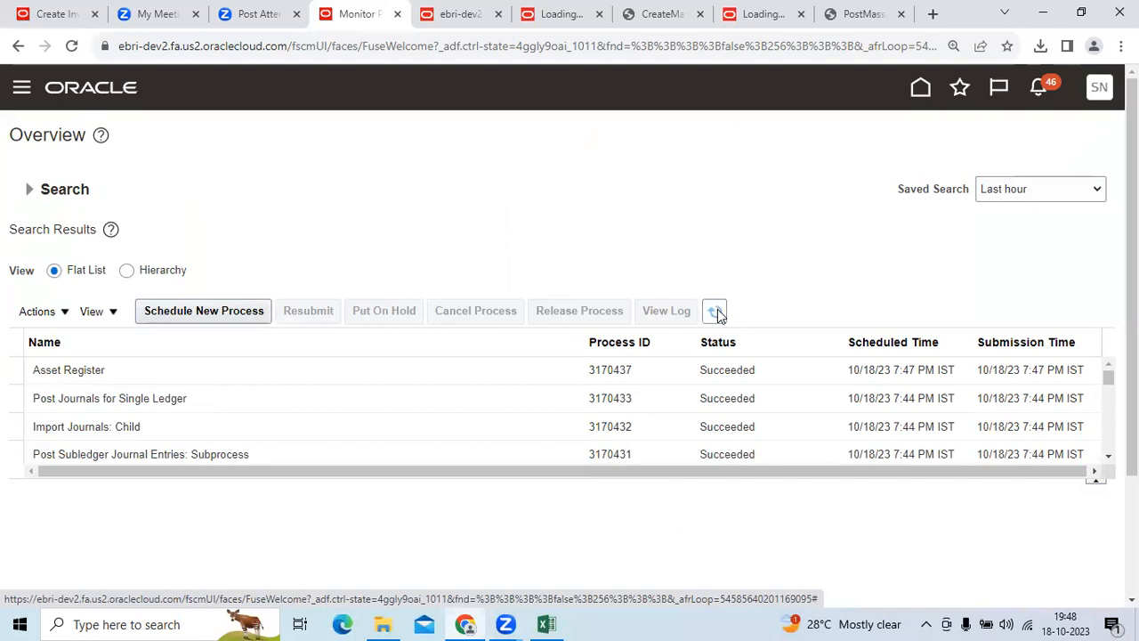
{"action": "left_click", "coordinate": [717, 312]}
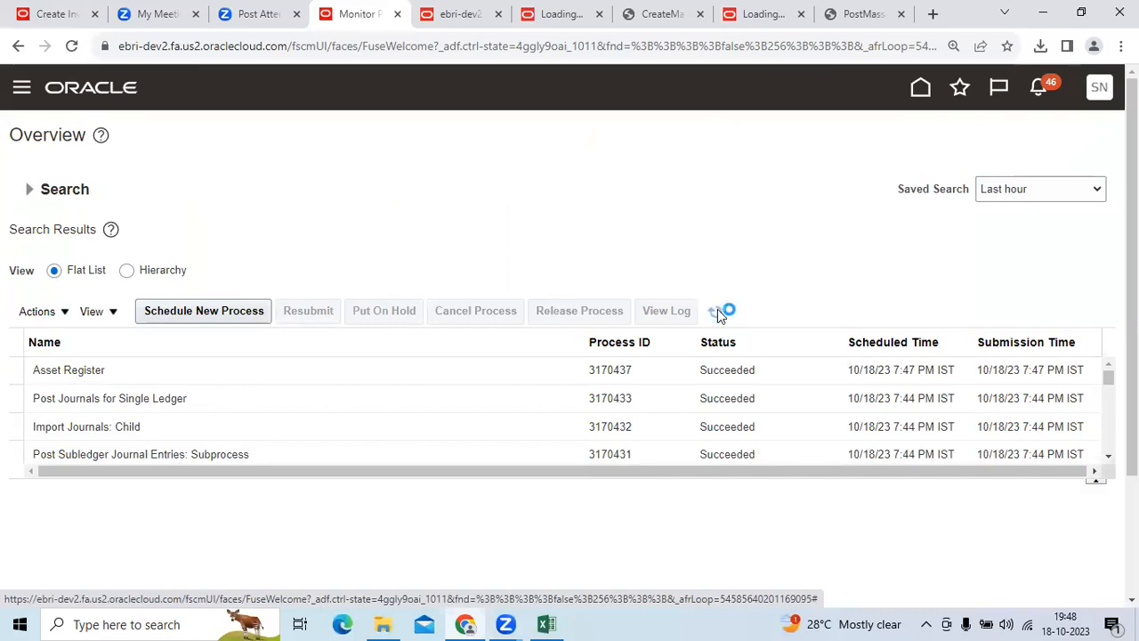
Step: Republish the output of the Asset Register process, export it as PDF, and open the downloaded report
{"action": "left_click", "coordinate": [794, 370]}
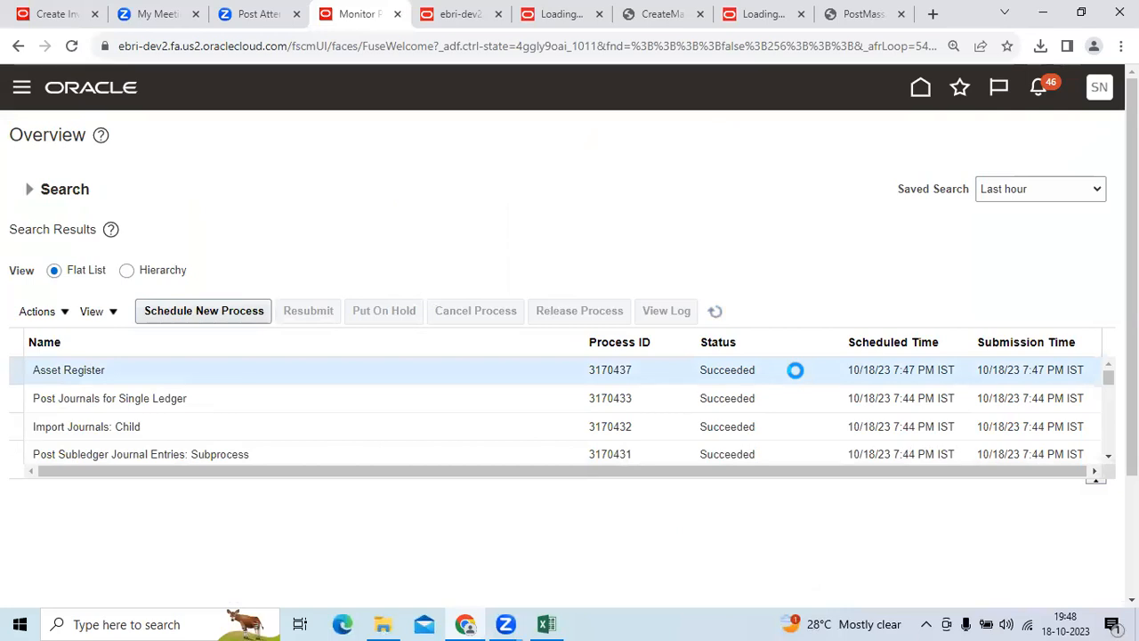
{"action": "scroll", "coordinate": [504, 452], "scroll_direction": "down", "scroll_amount": 2}
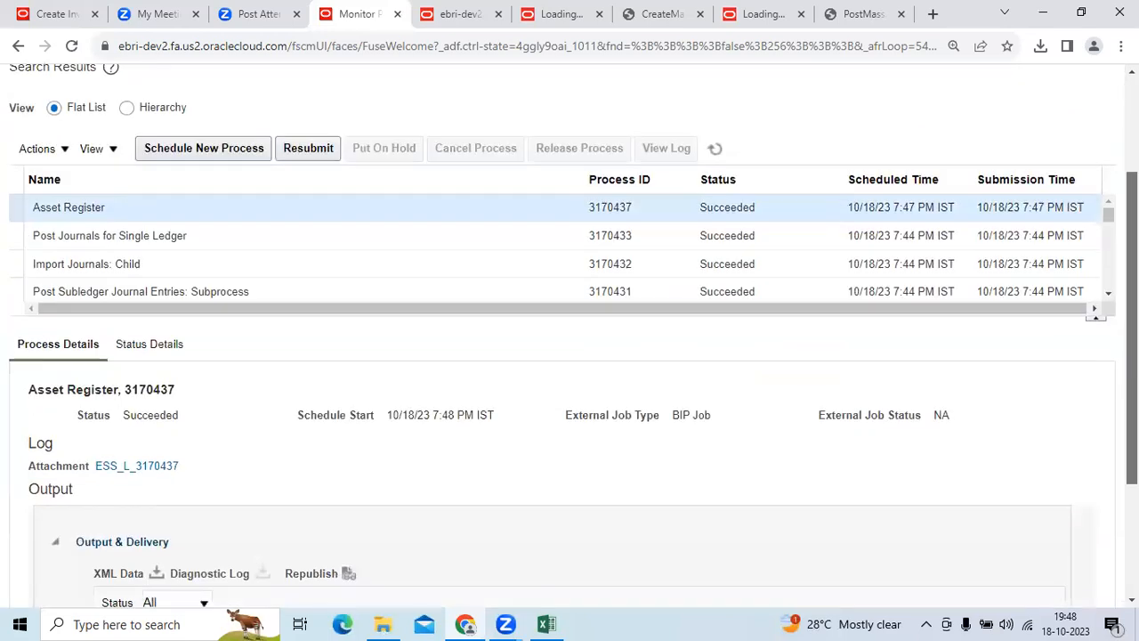
{"action": "left_click", "coordinate": [347, 574]}
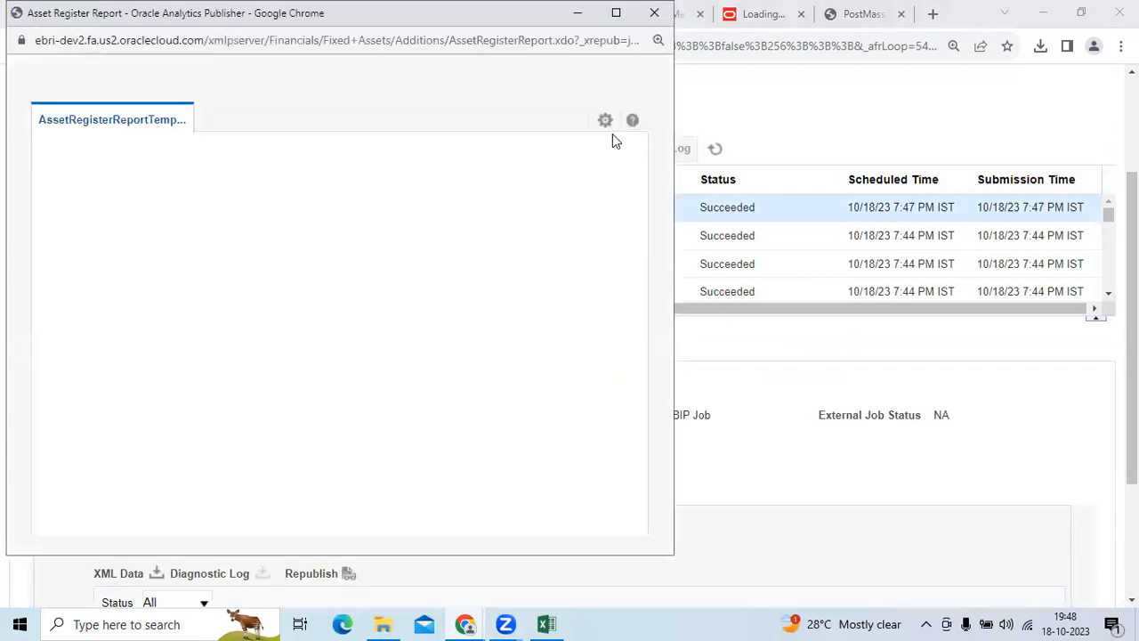
{"action": "left_click", "coordinate": [607, 121]}
{"action": "mouse_move", "coordinate": [558, 144]}
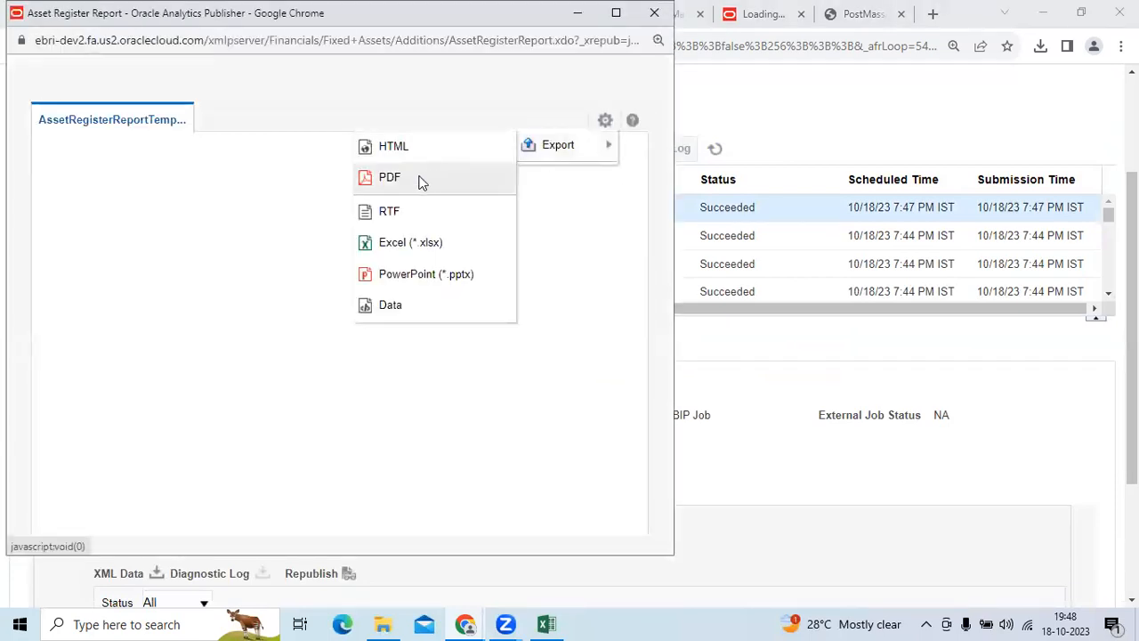
{"action": "left_click", "coordinate": [422, 180]}
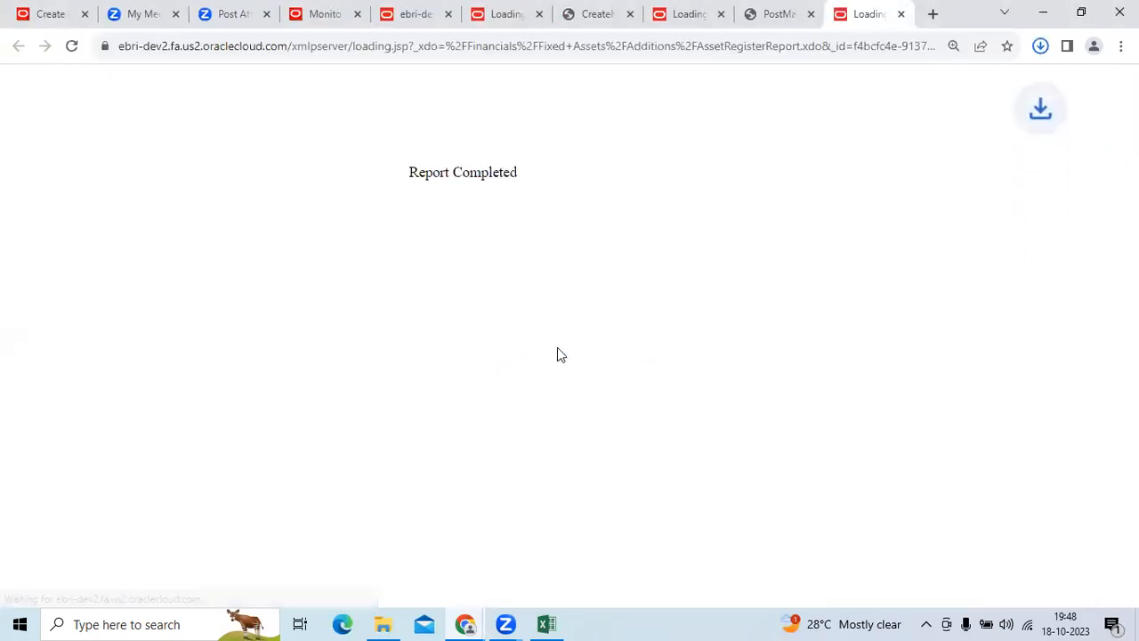
{"action": "left_click", "coordinate": [894, 120]}
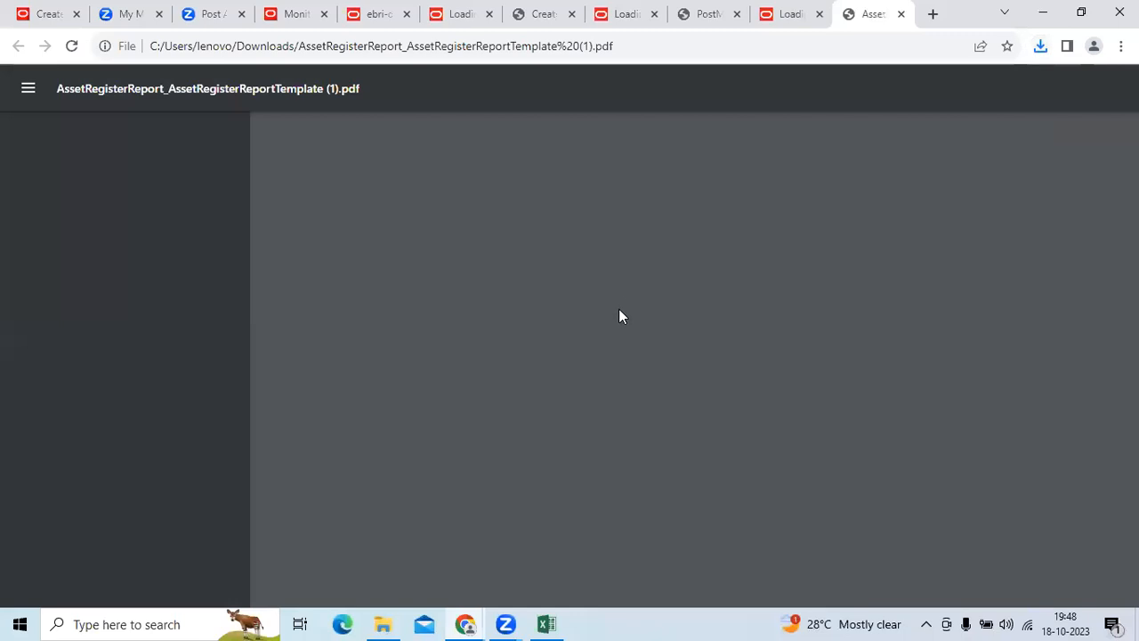
Step: Examine the asset, depreciation and cost details on pages 2 and 3 of the Asset Register Report, and close the PDF
{"action": "left_click", "coordinate": [116, 293]}
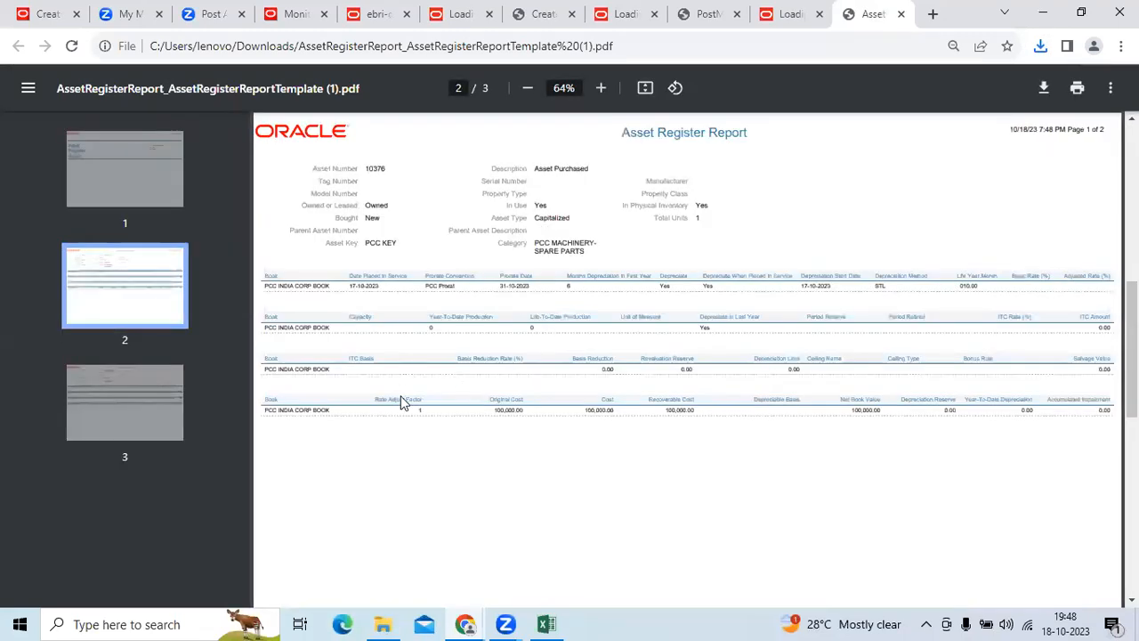
{"action": "left_click", "coordinate": [130, 407]}
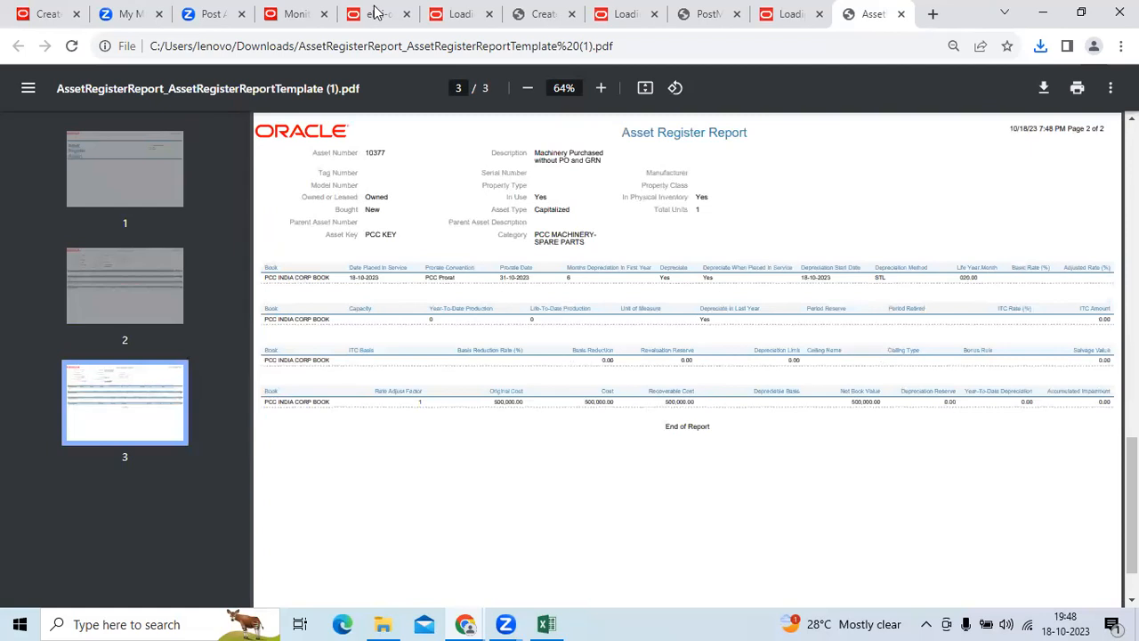
{"action": "left_click", "coordinate": [601, 87]}
{"action": "left_click", "coordinate": [601, 87]}
{"action": "left_click", "coordinate": [601, 87]}
{"action": "left_click", "coordinate": [600, 87]}
{"action": "left_click", "coordinate": [601, 87]}
{"action": "left_click", "coordinate": [601, 88]}
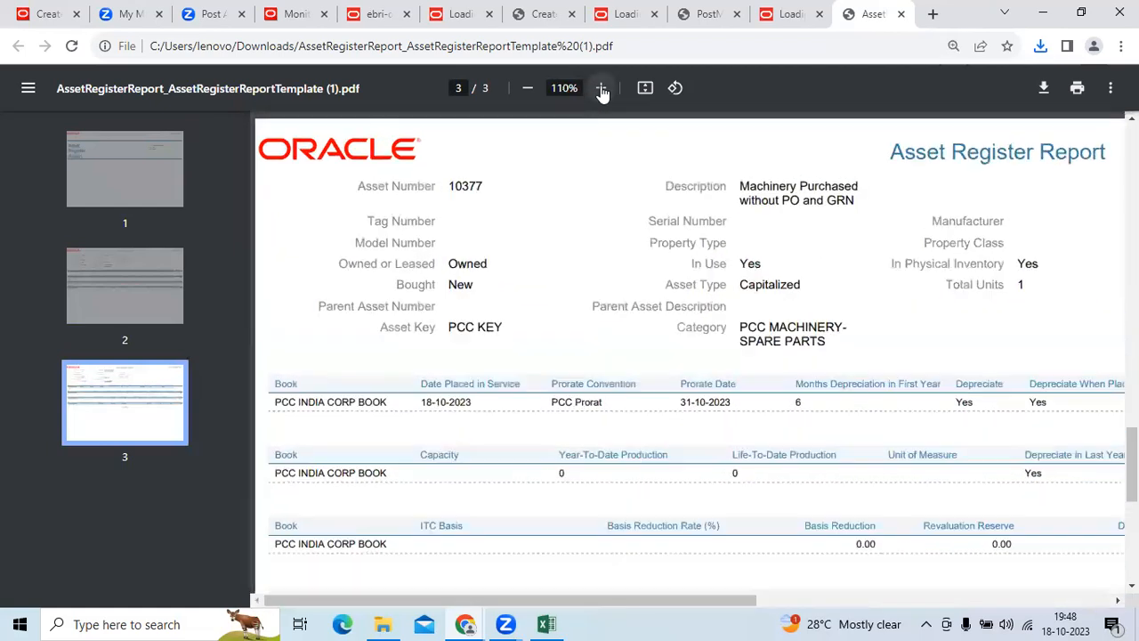
{"action": "left_click", "coordinate": [601, 87]}
{"action": "scroll", "coordinate": [920, 341], "scroll_direction": "down", "scroll_amount": 4}
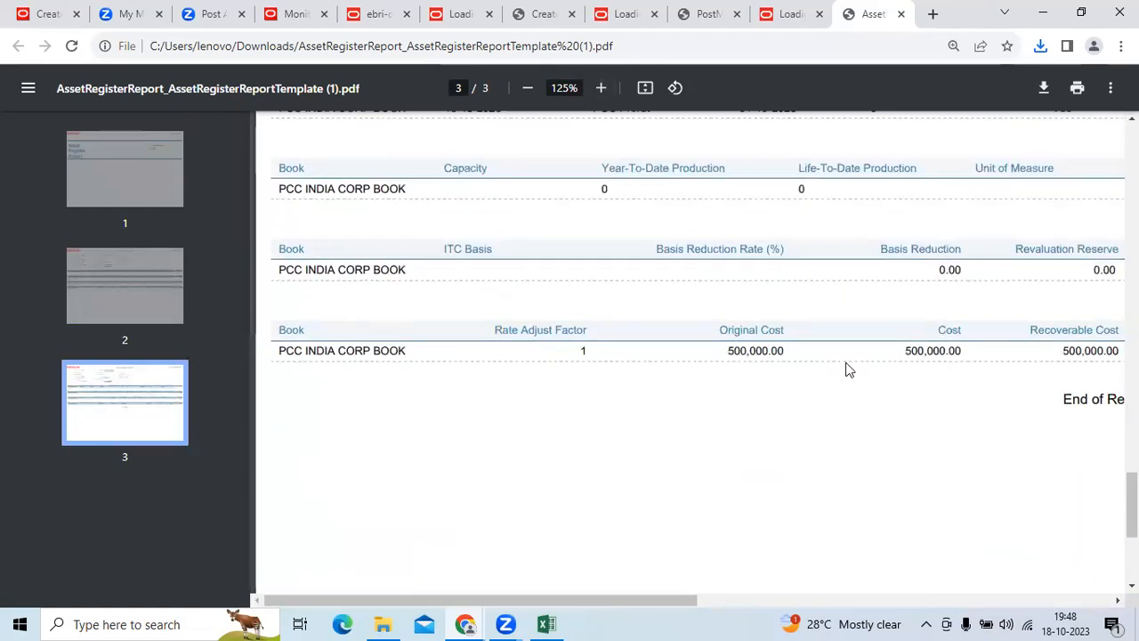
{"action": "scroll", "coordinate": [1063, 460], "scroll_direction": "down", "scroll_amount": 5}
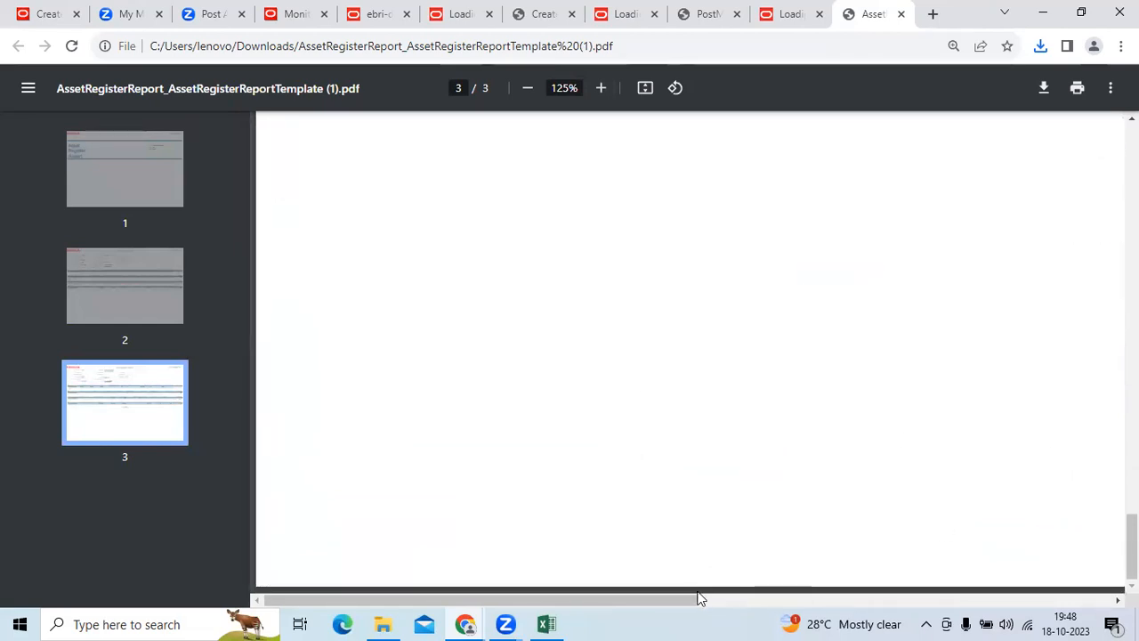
{"action": "left_click_drag", "start_coordinate": [653, 605], "coordinate": [1119, 602]}
{"action": "scroll", "coordinate": [1037, 549], "scroll_direction": "up", "scroll_amount": 10}
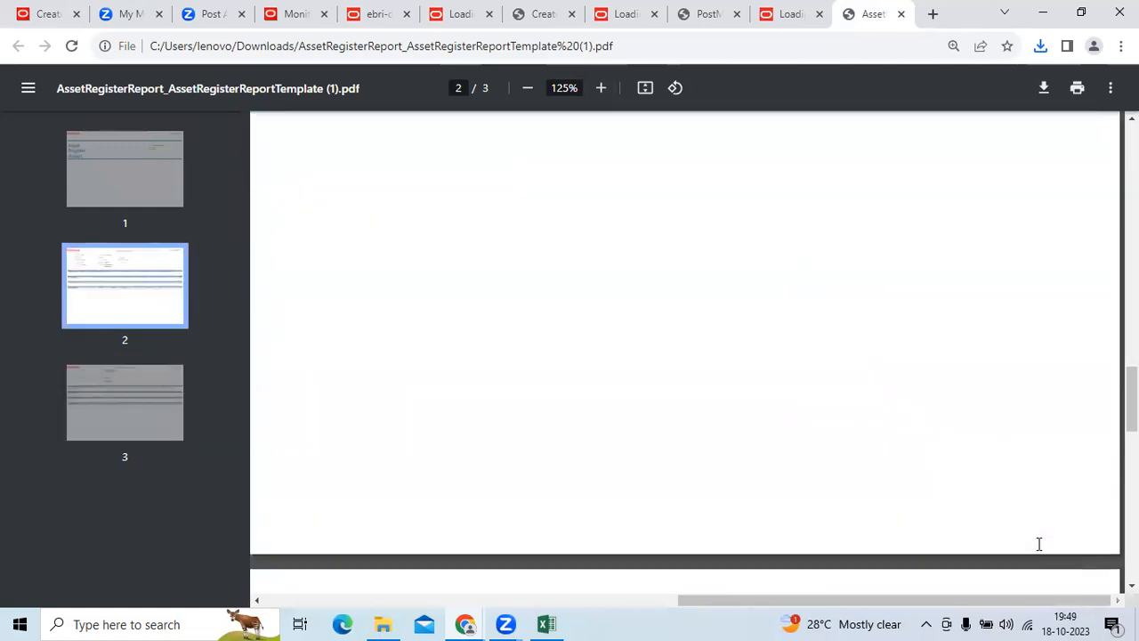
{"action": "scroll", "coordinate": [1039, 544], "scroll_direction": "up", "scroll_amount": 3}
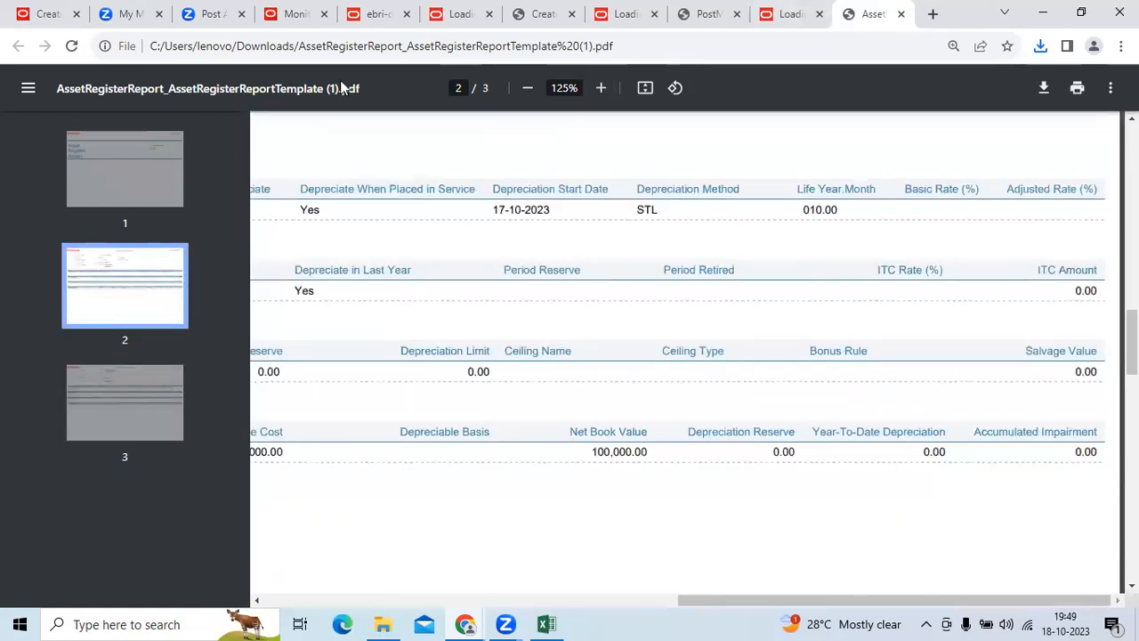
{"action": "left_click", "coordinate": [900, 13]}
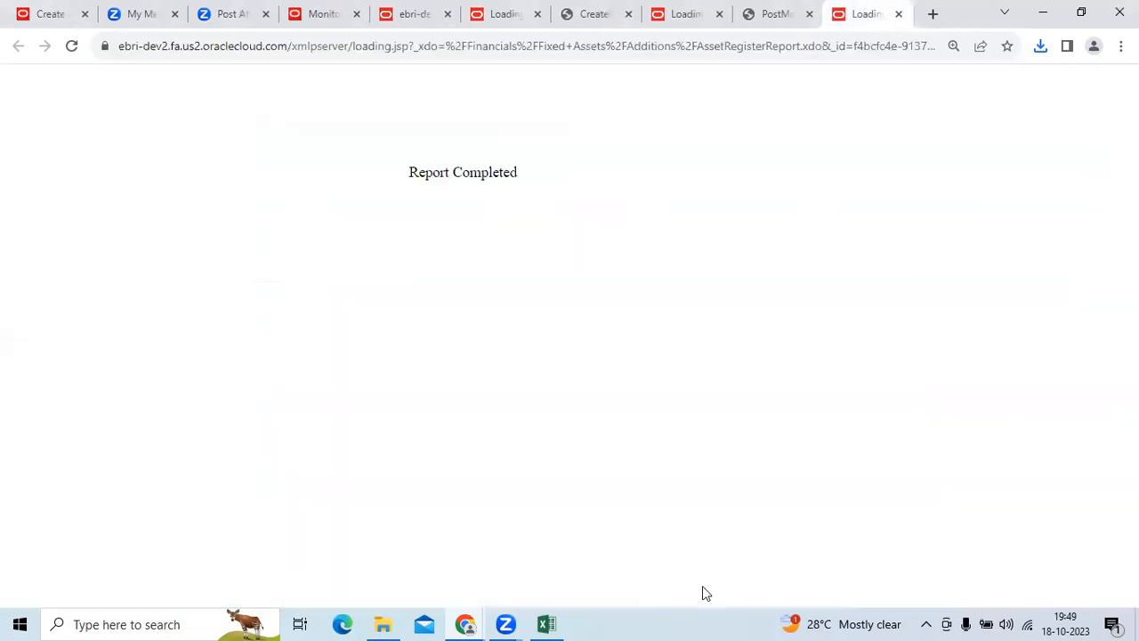
Step: Switch to Excel, consult the GL journal entry verification task in the FA5 sheet, and return to Chrome
{"action": "left_click", "coordinate": [548, 623]}
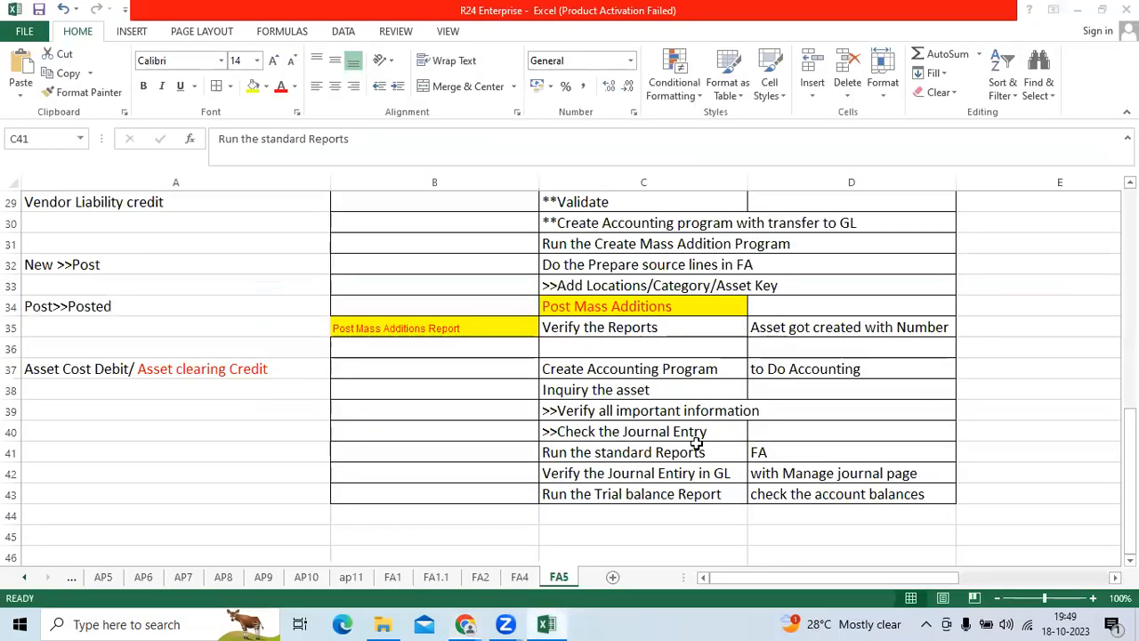
{"action": "left_click", "coordinate": [656, 473]}
{"action": "key", "text": "alt+Tab"}
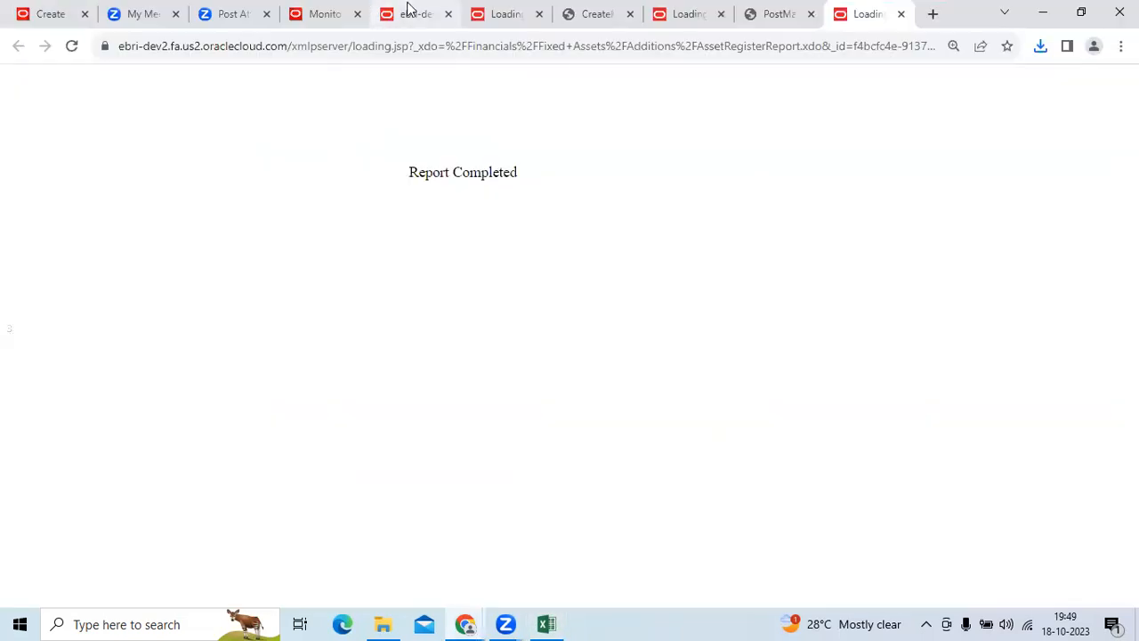
Step: Close the browser pages left over from the Create Mass Additions, Post Mass Additions and Asset Register report exports
{"action": "left_click", "coordinate": [433, 15]}
{"action": "left_click", "coordinate": [512, 16]}
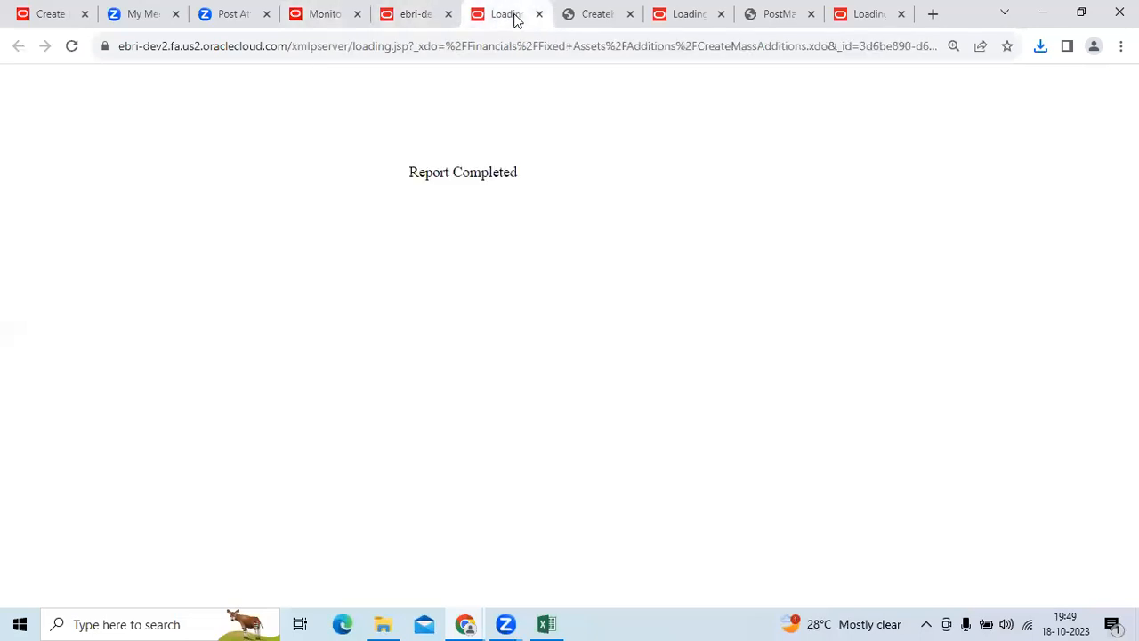
{"action": "left_click", "coordinate": [539, 14]}
{"action": "left_click", "coordinate": [540, 14]}
{"action": "left_click", "coordinate": [540, 14]}
{"action": "left_click", "coordinate": [540, 14]}
{"action": "left_click", "coordinate": [540, 14]}
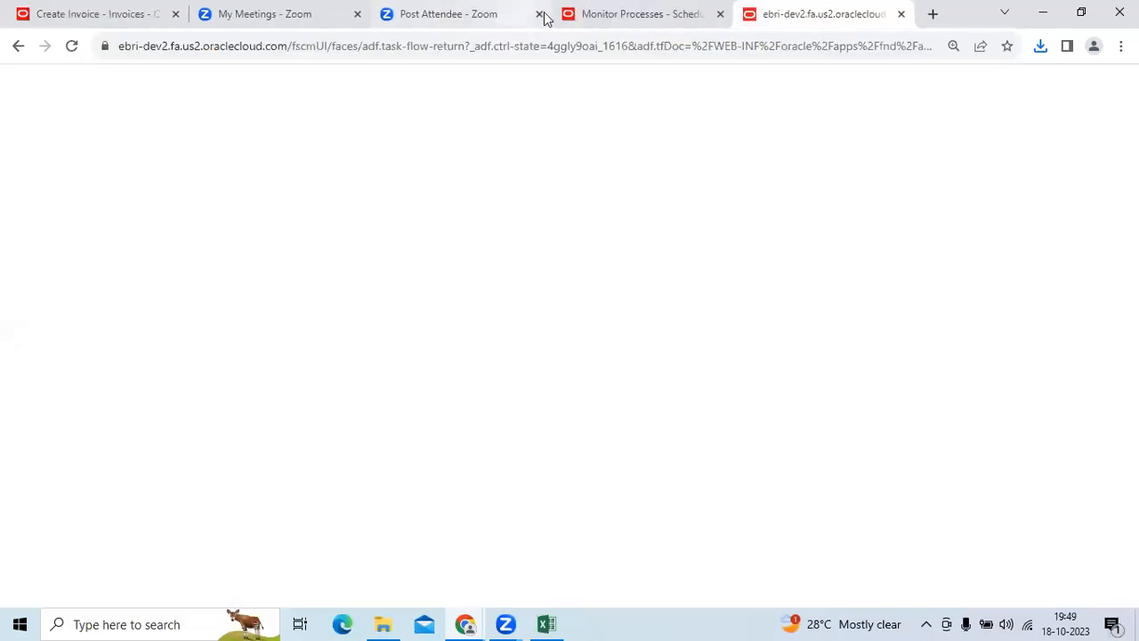
Step: Go from Monitor Processes to the General Accounting journals area, check the PCC India PL data access set, and open Manage Journals
{"action": "left_click", "coordinate": [663, 16]}
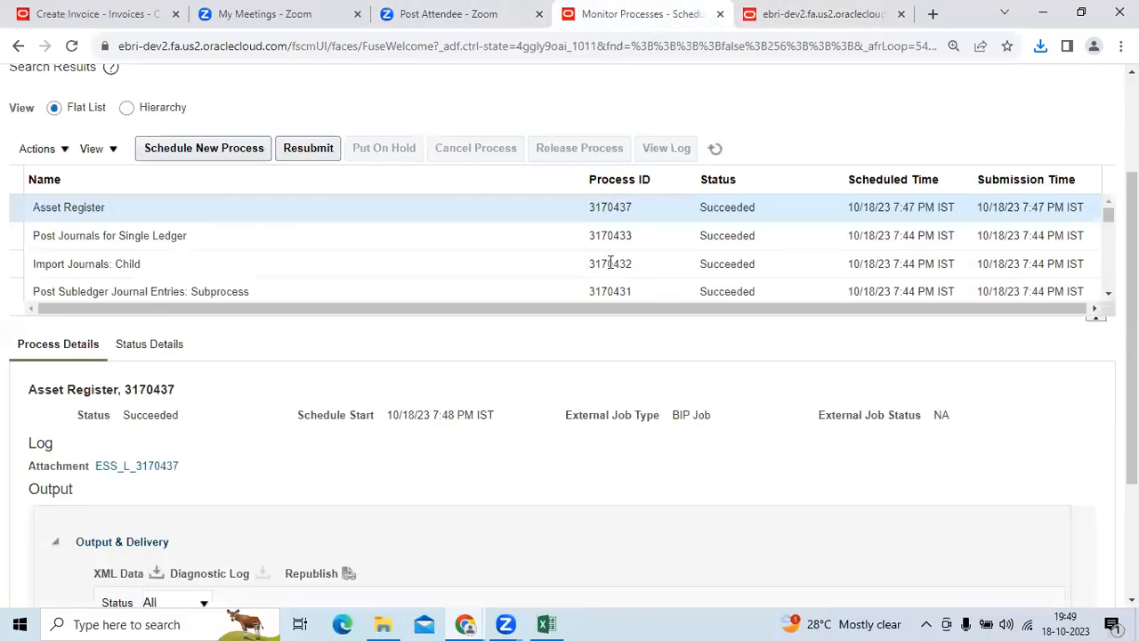
{"action": "scroll", "coordinate": [611, 263], "scroll_direction": "up", "scroll_amount": 2}
{"action": "left_click", "coordinate": [919, 86]}
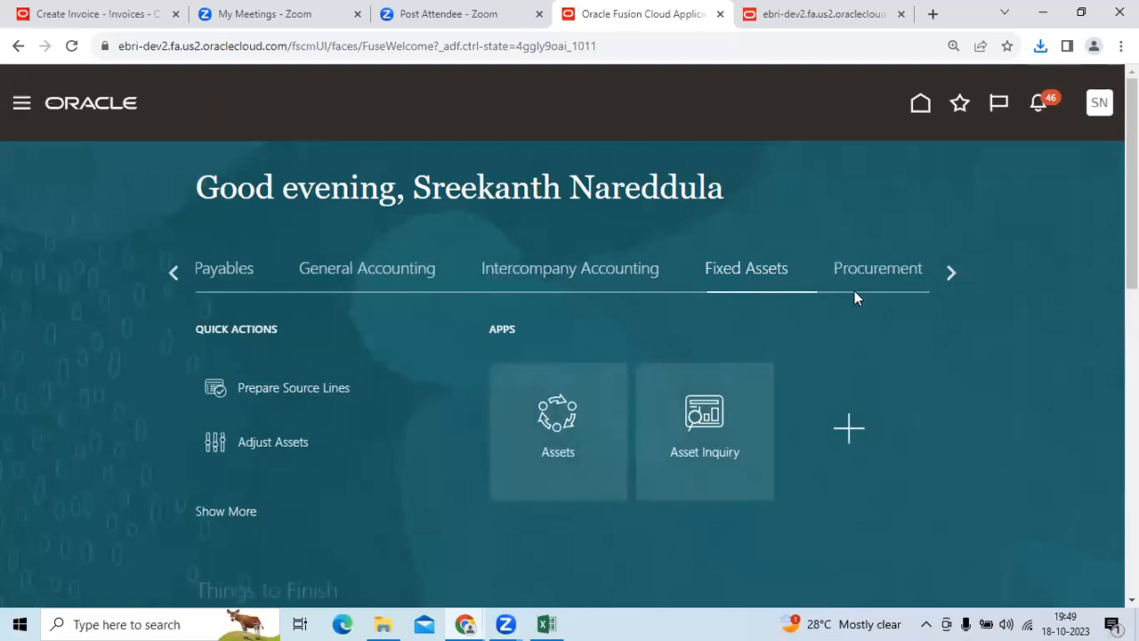
{"action": "left_click", "coordinate": [384, 278]}
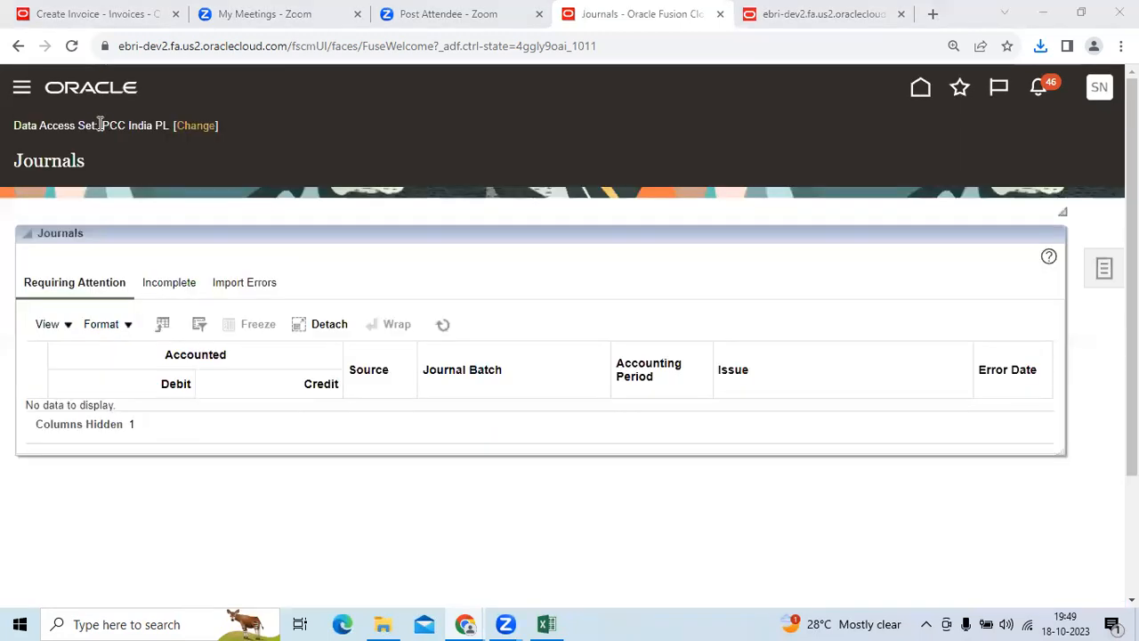
{"action": "left_click_drag", "start_coordinate": [104, 124], "coordinate": [172, 124]}
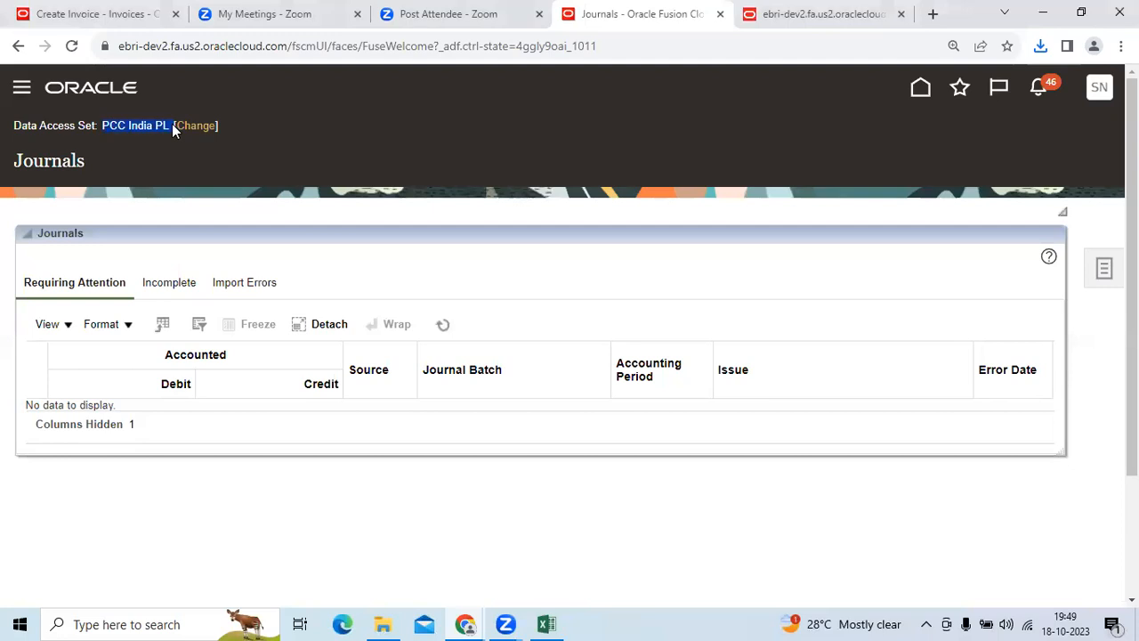
{"action": "left_click", "coordinate": [1104, 269]}
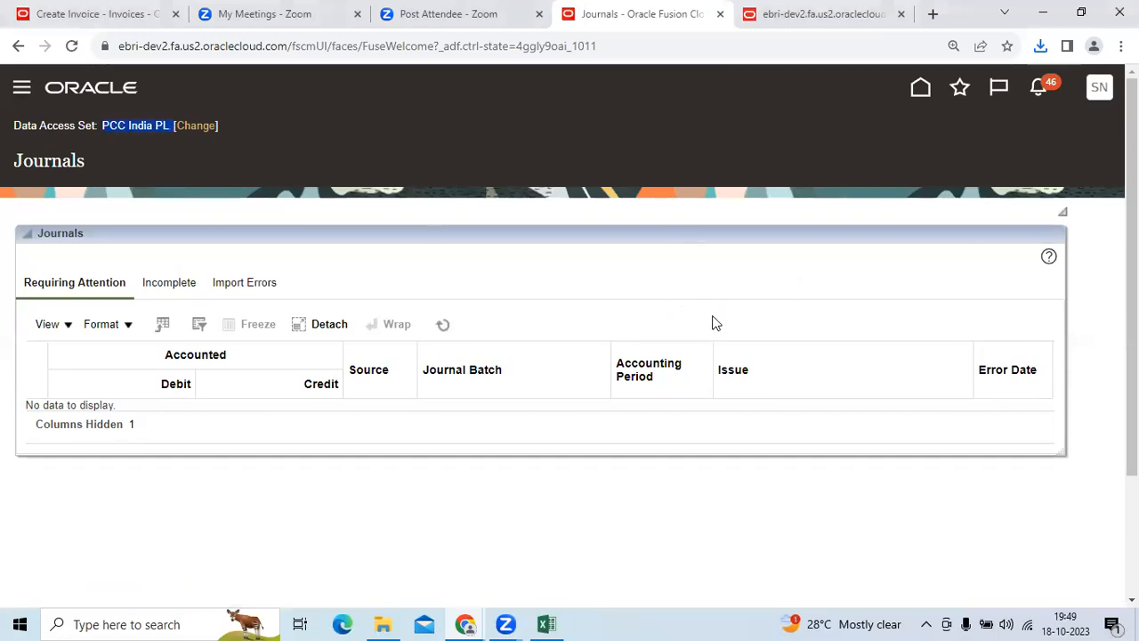
{"action": "left_click", "coordinate": [908, 153]}
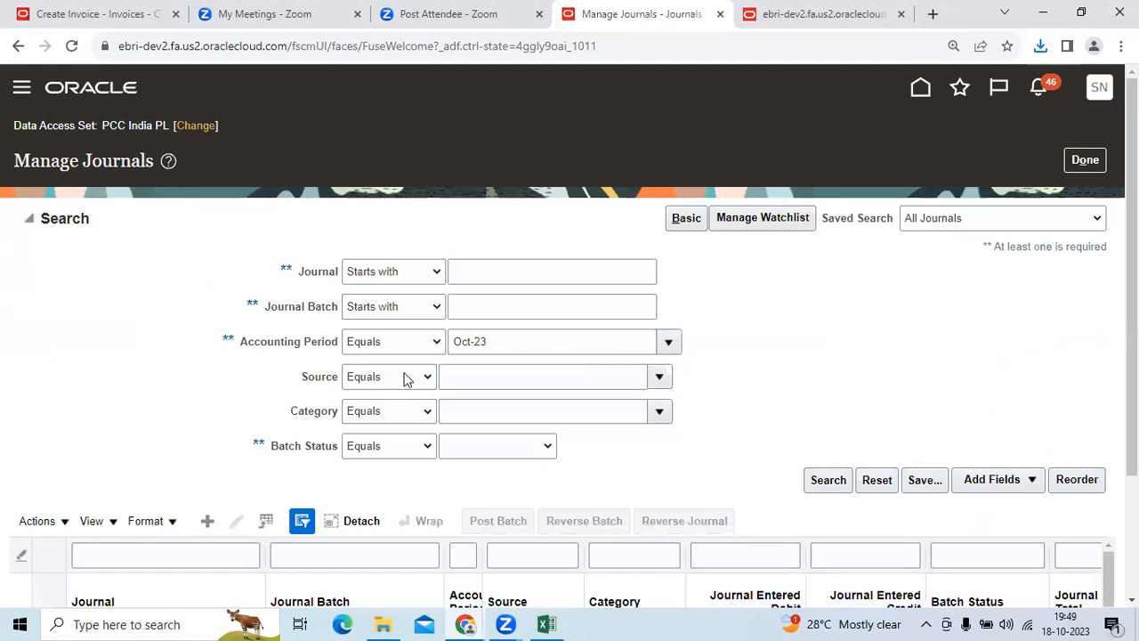
Step: Search for Oct-23 journals with the source Assets, leaving the journal and journal batch names blank
{"action": "left_click", "coordinate": [494, 385]}
{"action": "type", "text": "Assets"}
{"action": "left_click", "coordinate": [860, 371]}
{"action": "left_click", "coordinate": [553, 308]}
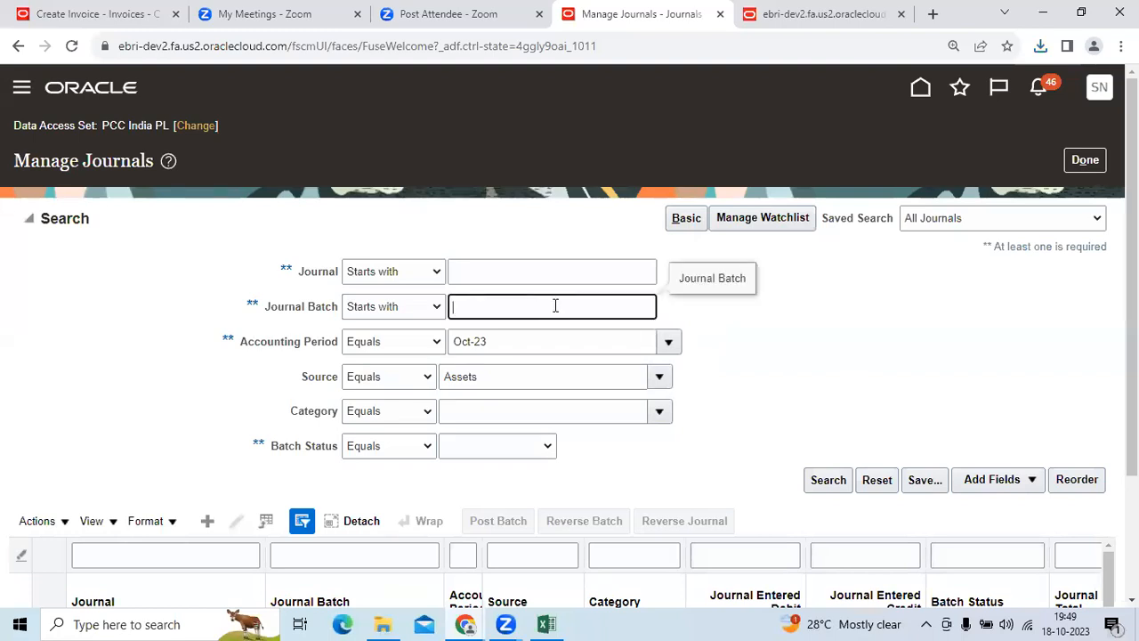
{"action": "left_click", "coordinate": [490, 271]}
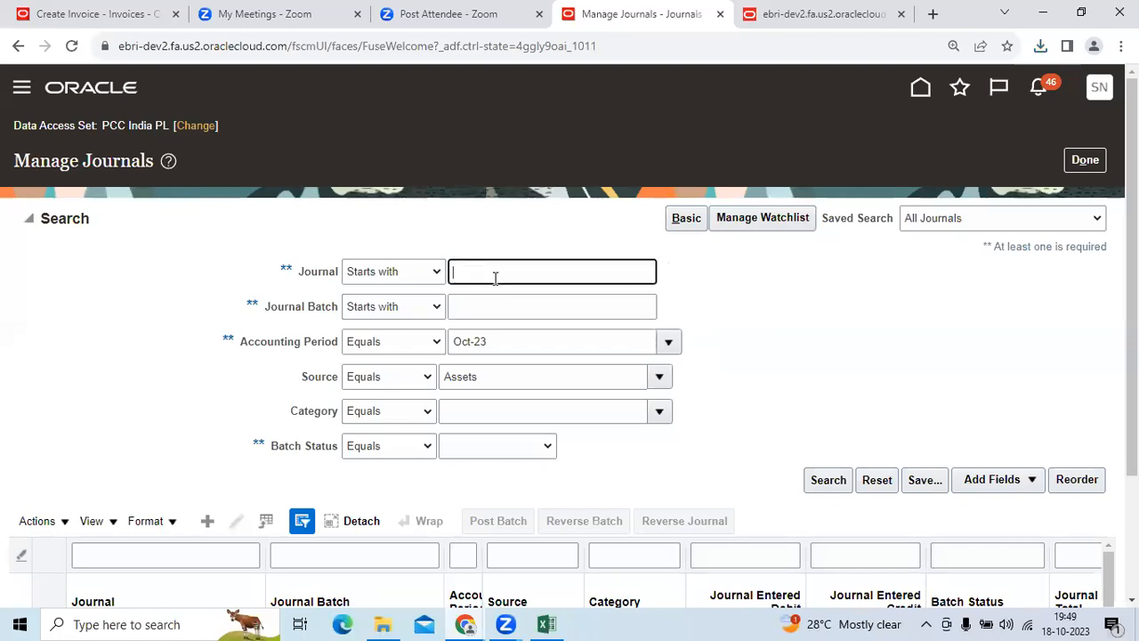
{"action": "left_click", "coordinate": [822, 479]}
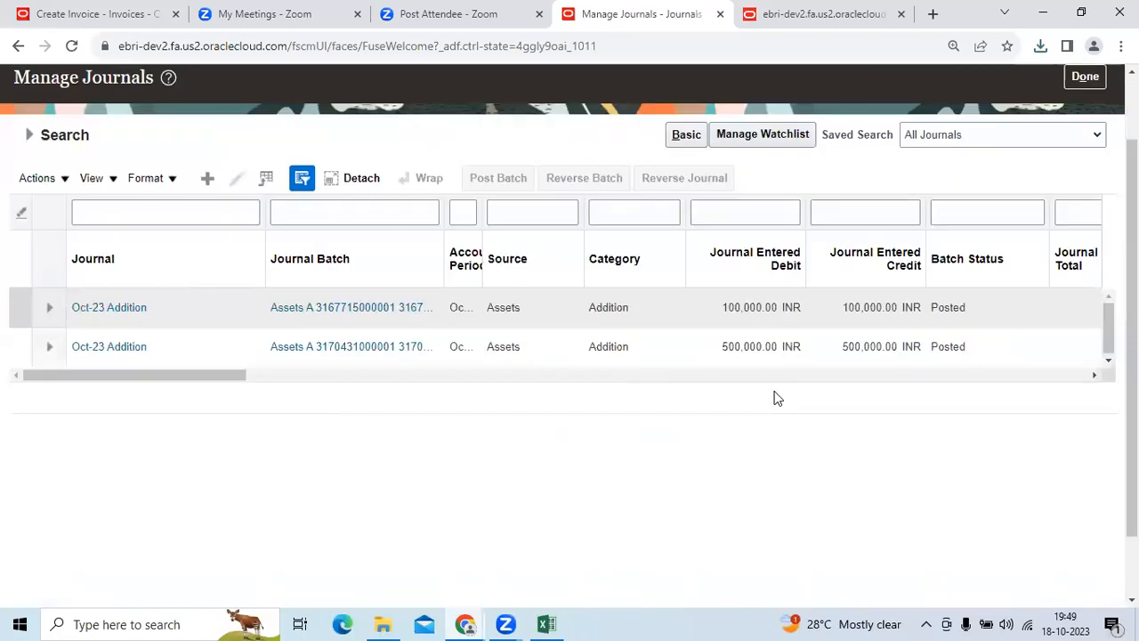
Step: Open the Oct-23 Addition journal for 500,000.00 INR and examine its journal batch name and description
{"action": "left_click", "coordinate": [209, 310]}
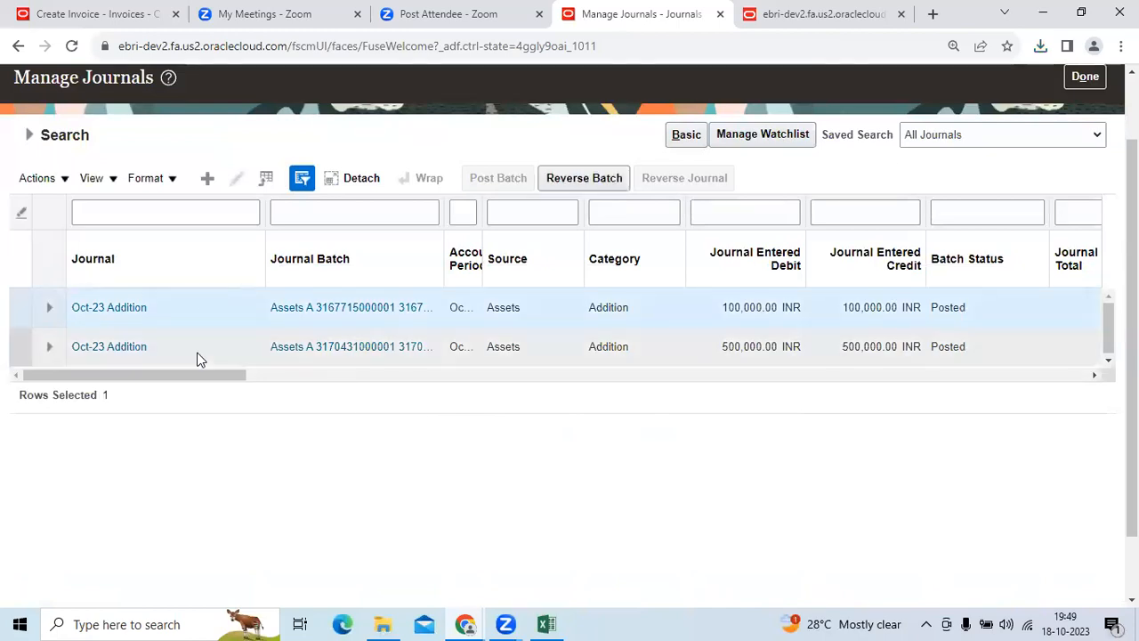
{"action": "left_click", "coordinate": [197, 353]}
{"action": "left_click", "coordinate": [119, 347]}
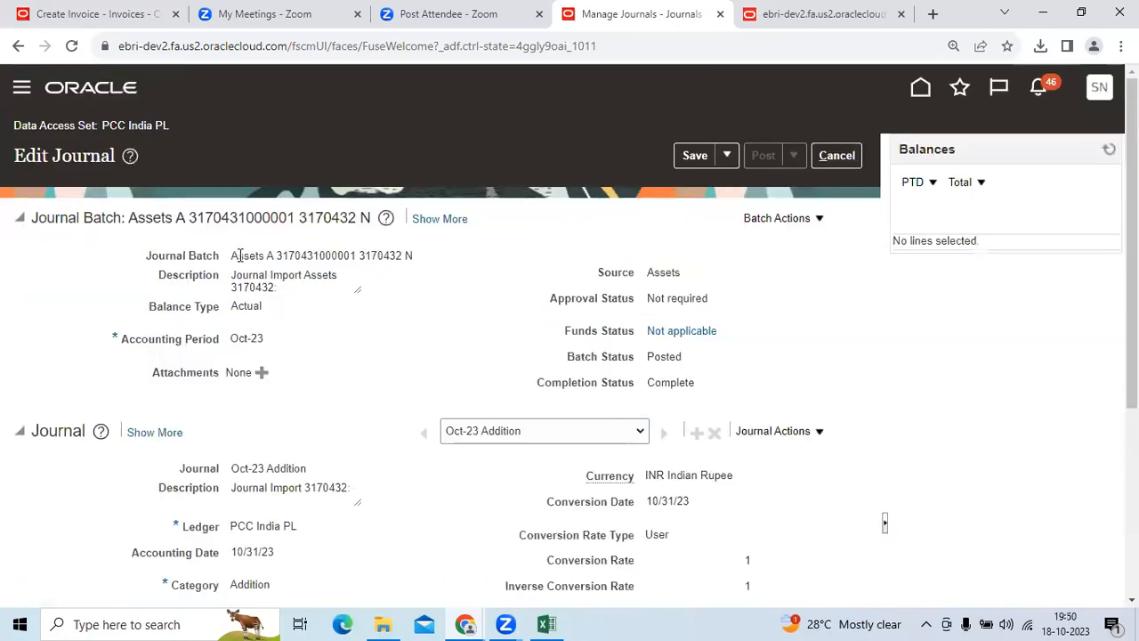
{"action": "left_click_drag", "start_coordinate": [230, 255], "coordinate": [413, 255]}
{"action": "left_click_drag", "start_coordinate": [277, 287], "coordinate": [230, 275]}
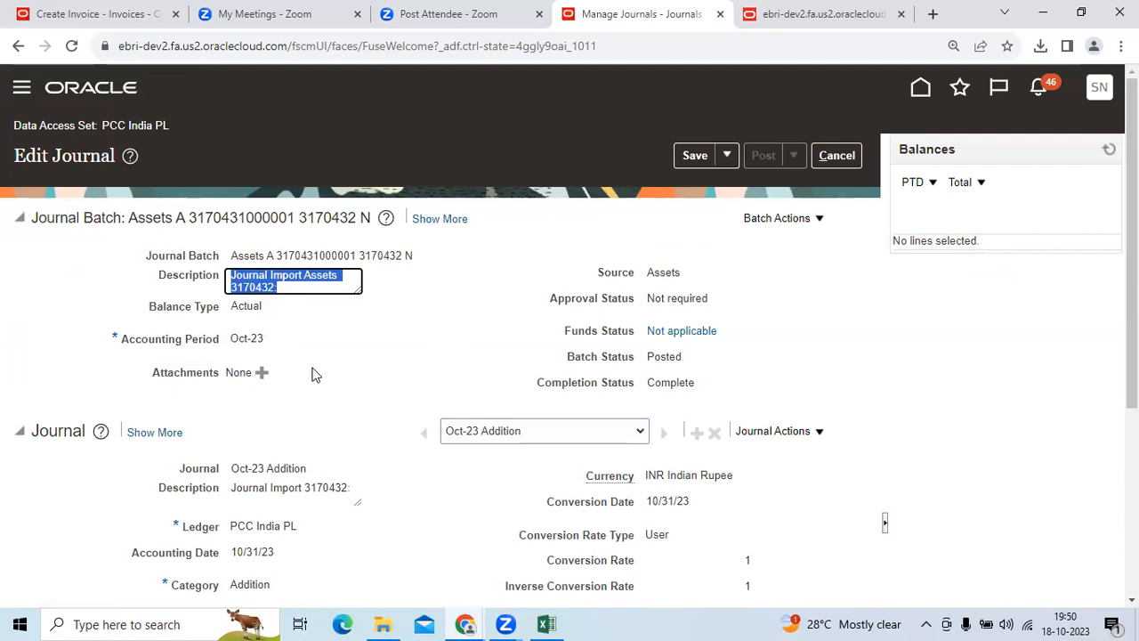
Step: Examine the Oct-23 Addition journal's name, category, and debit and credit account lines
{"action": "scroll", "coordinate": [311, 374], "scroll_direction": "down", "scroll_amount": 3}
{"action": "left_click_drag", "start_coordinate": [312, 219], "coordinate": [238, 219]}
{"action": "left_click_drag", "start_coordinate": [277, 336], "coordinate": [229, 334]}
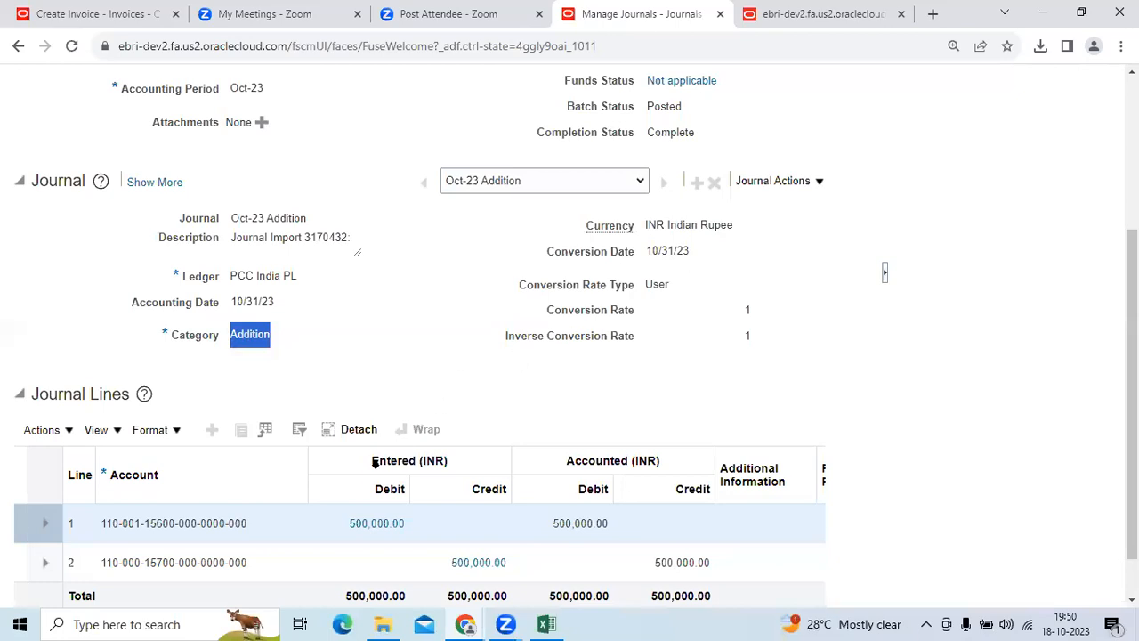
{"action": "scroll", "coordinate": [375, 462], "scroll_direction": "down", "scroll_amount": 1}
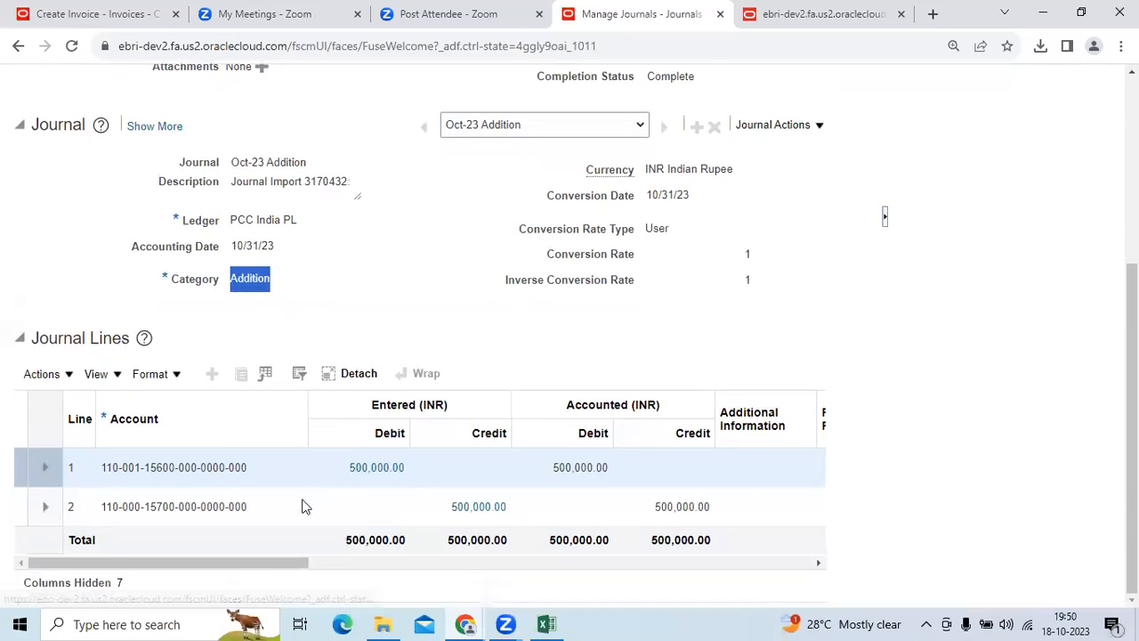
Step: Drill down from the Machinery line's debit amount to its subledger transaction, check the asset number, and return to the journal
{"action": "left_click", "coordinate": [378, 468]}
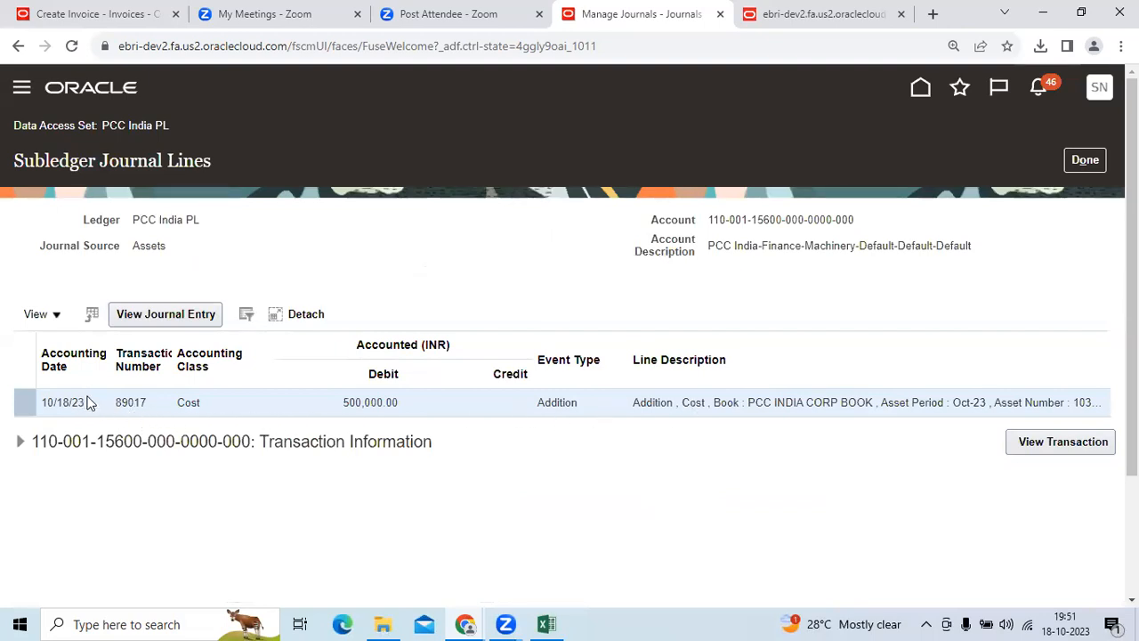
{"action": "left_click", "coordinate": [1030, 456]}
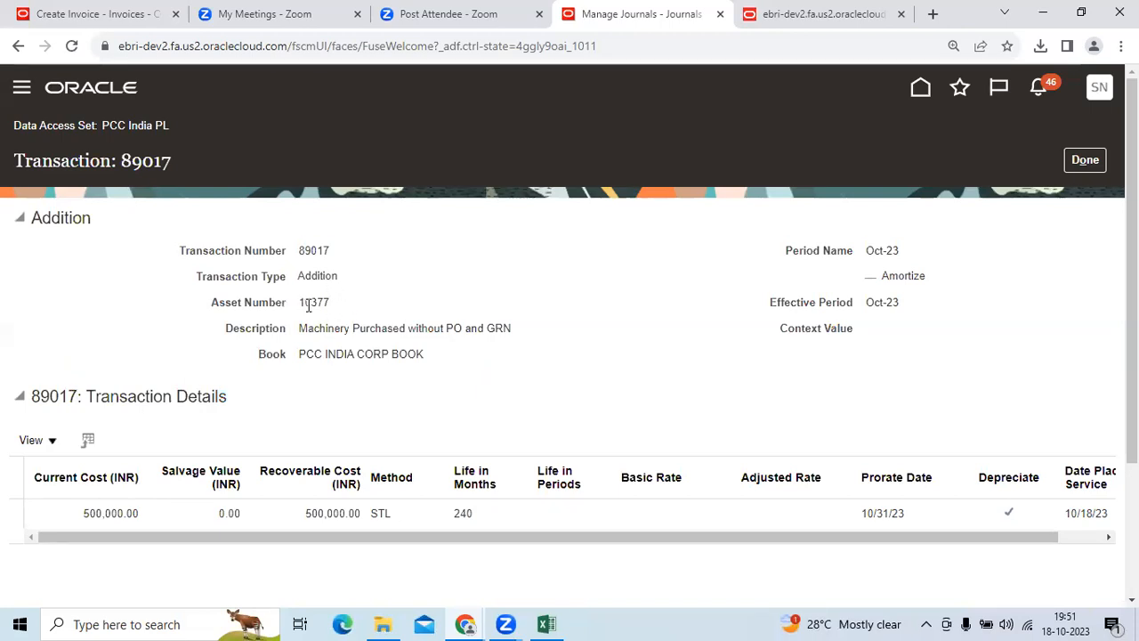
{"action": "left_click_drag", "start_coordinate": [299, 302], "coordinate": [331, 303]}
{"action": "left_click", "coordinate": [1084, 160]}
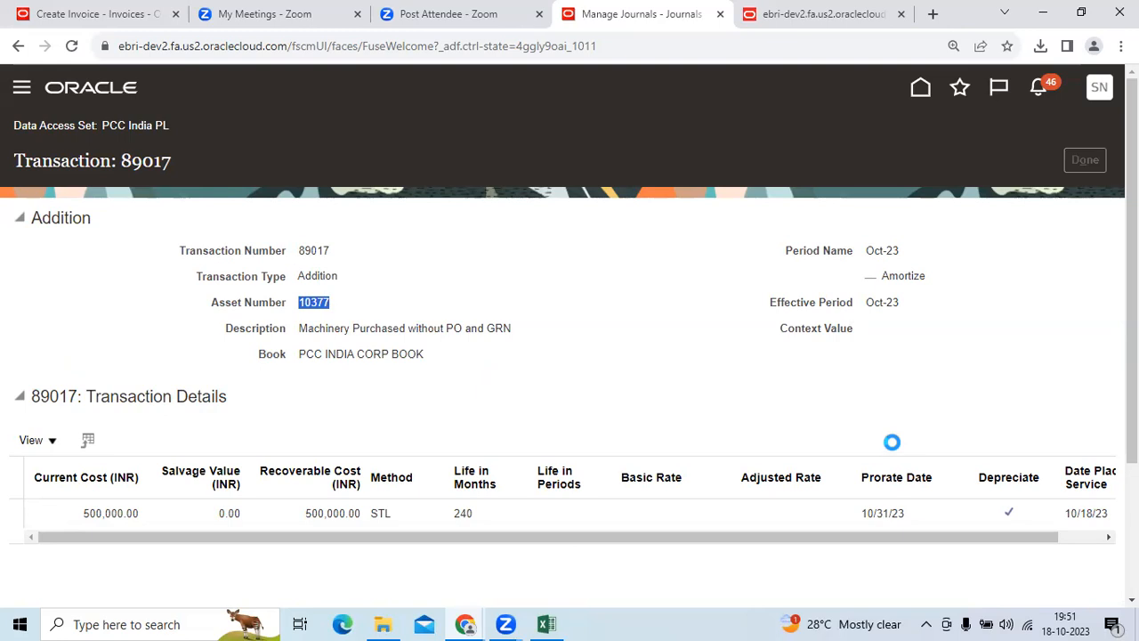
{"action": "left_click", "coordinate": [1076, 159]}
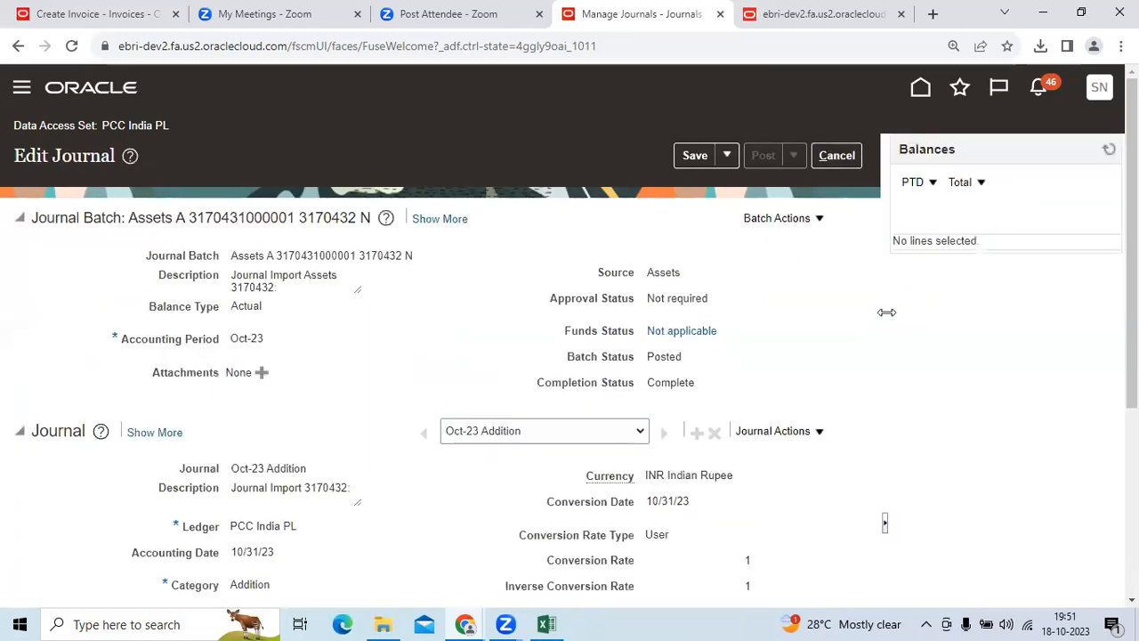
Step: Check the trial balance report entry in the Excel checklist, and go to the Scheduled Processes page in Oracle
{"action": "left_click", "coordinate": [546, 623]}
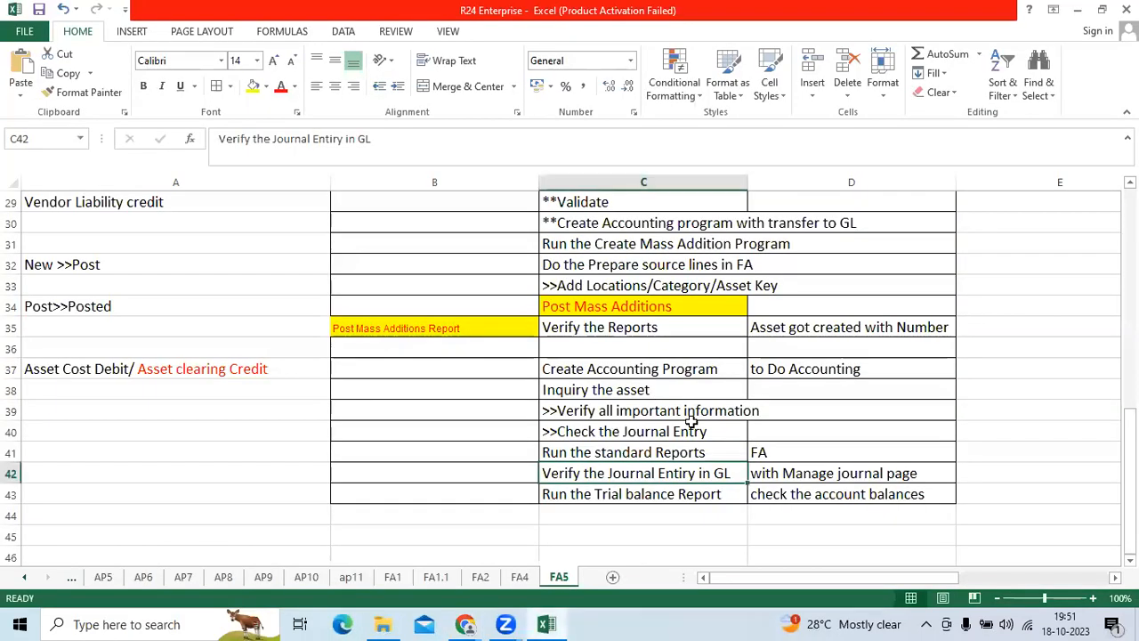
{"action": "left_click", "coordinate": [641, 496]}
{"action": "key", "text": "alt+Tab"}
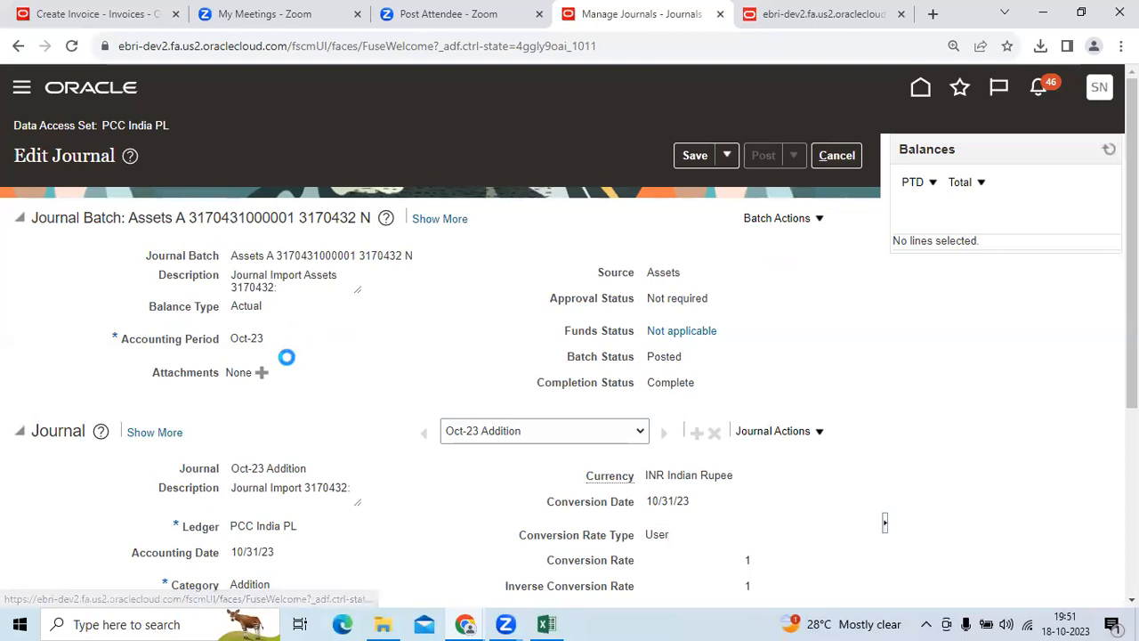
{"action": "scroll", "coordinate": [481, 454], "scroll_direction": "down", "scroll_amount": 10}
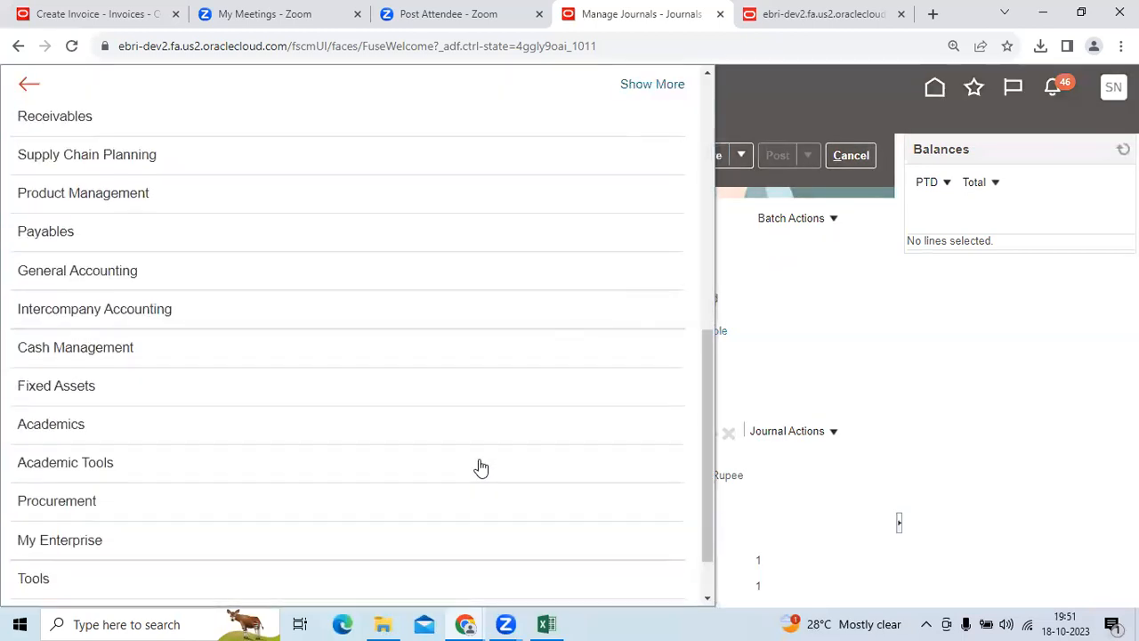
{"action": "left_click", "coordinate": [93, 525]}
{"action": "scroll", "coordinate": [30, 516], "scroll_direction": "down", "scroll_amount": 3}
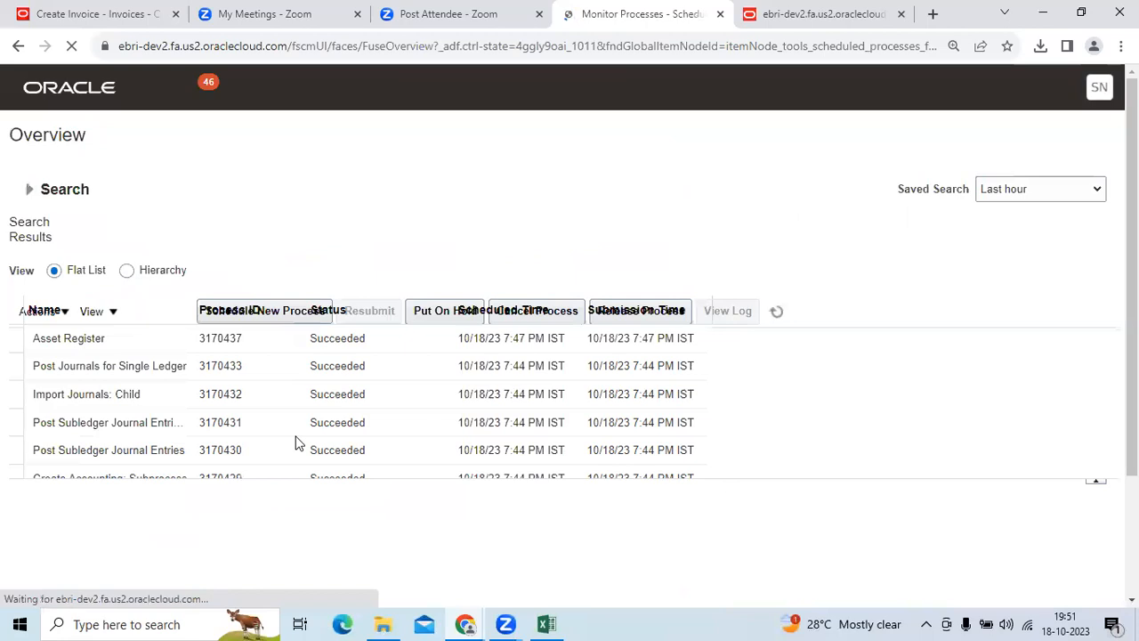
Step: Start a new scheduled process, search the job names for %Trial%, and select Trial Balance Report
{"action": "left_click", "coordinate": [242, 310]}
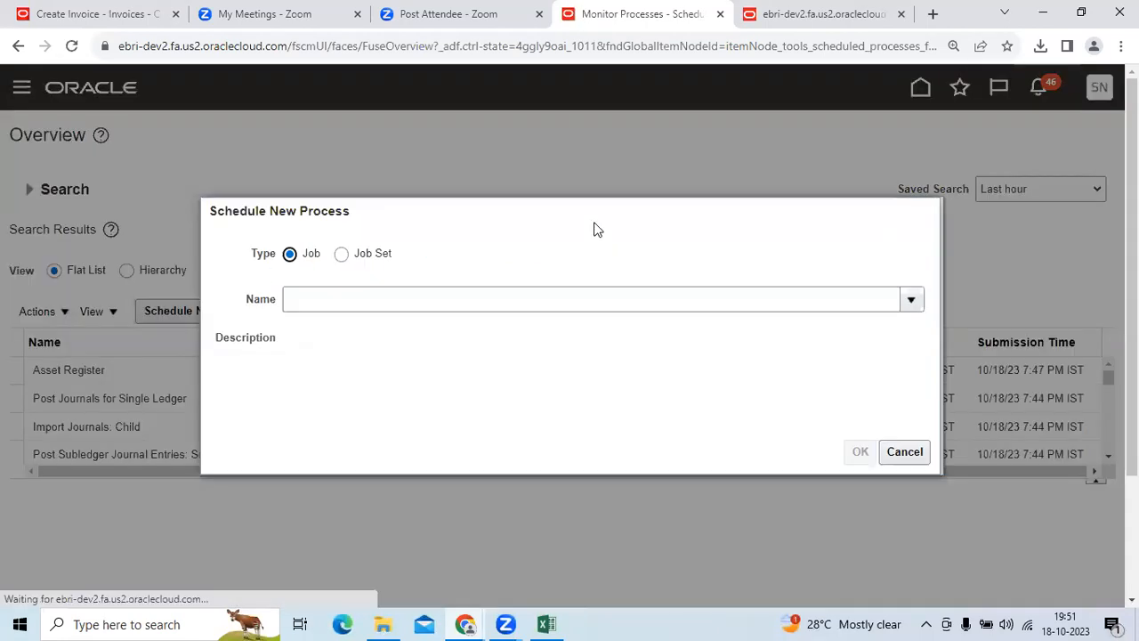
{"action": "left_click", "coordinate": [911, 300]}
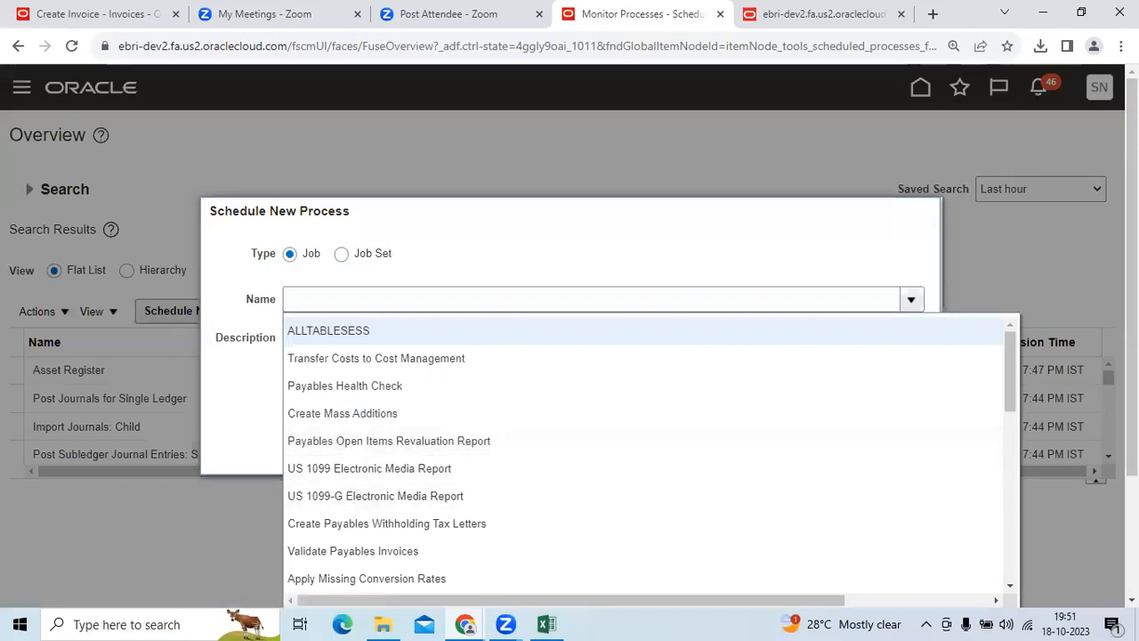
{"action": "scroll", "coordinate": [778, 493], "scroll_direction": "down", "scroll_amount": 2}
{"action": "left_click", "coordinate": [317, 464]}
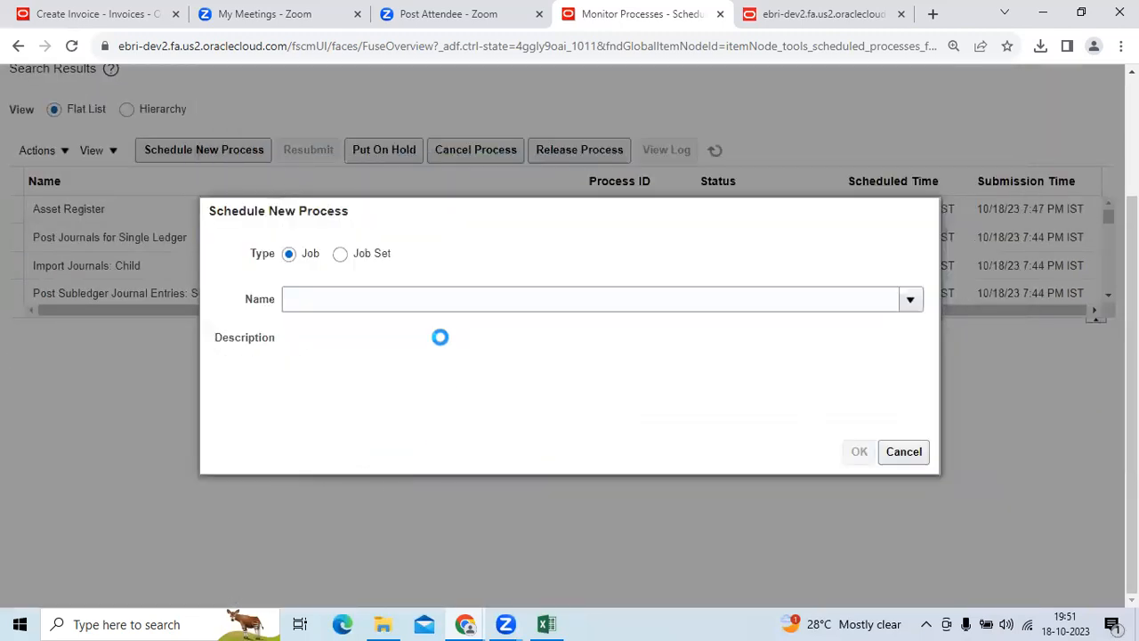
{"action": "left_click", "coordinate": [439, 308]}
{"action": "type", "text": "%"}
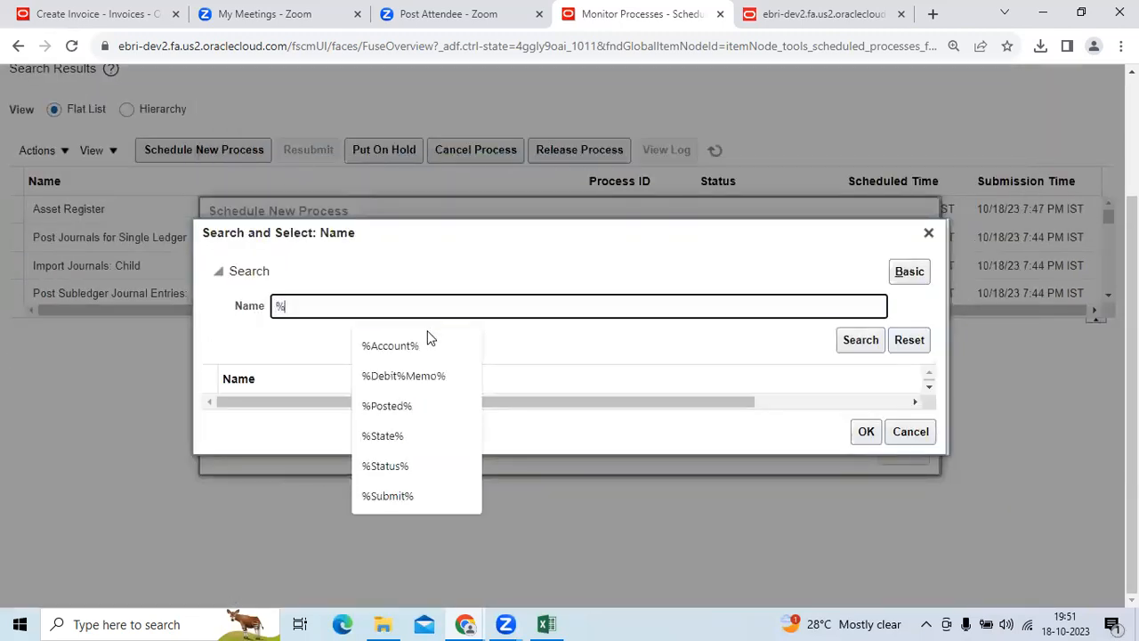
{"action": "type", "text": "Trial%"}
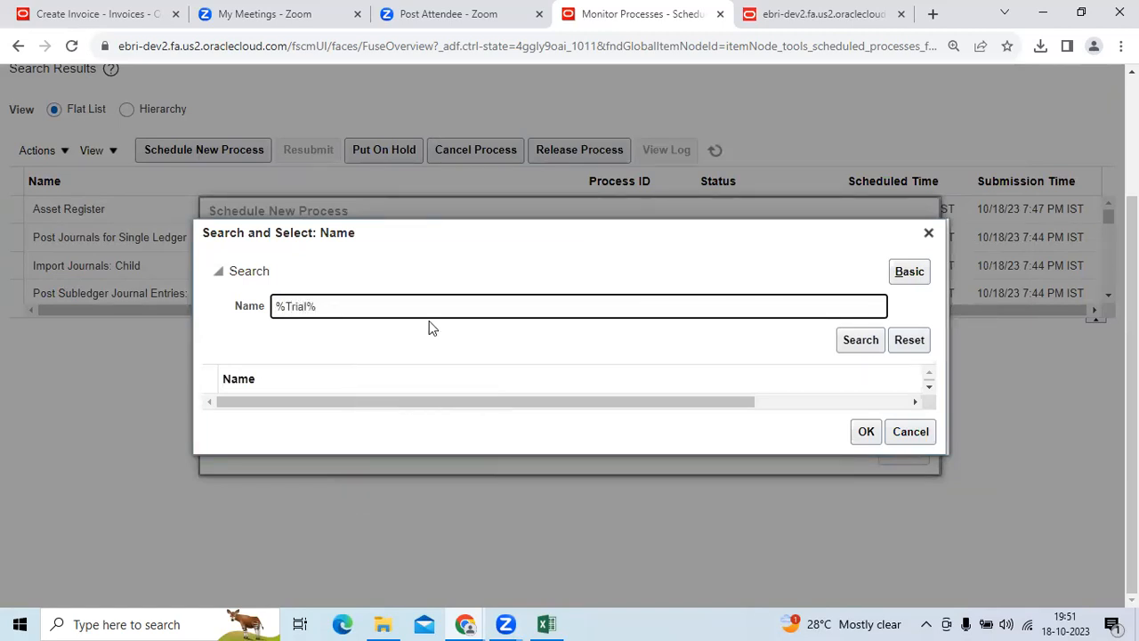
{"action": "key", "text": "Return"}
{"action": "left_click", "coordinate": [349, 447]}
{"action": "left_click", "coordinate": [865, 502]}
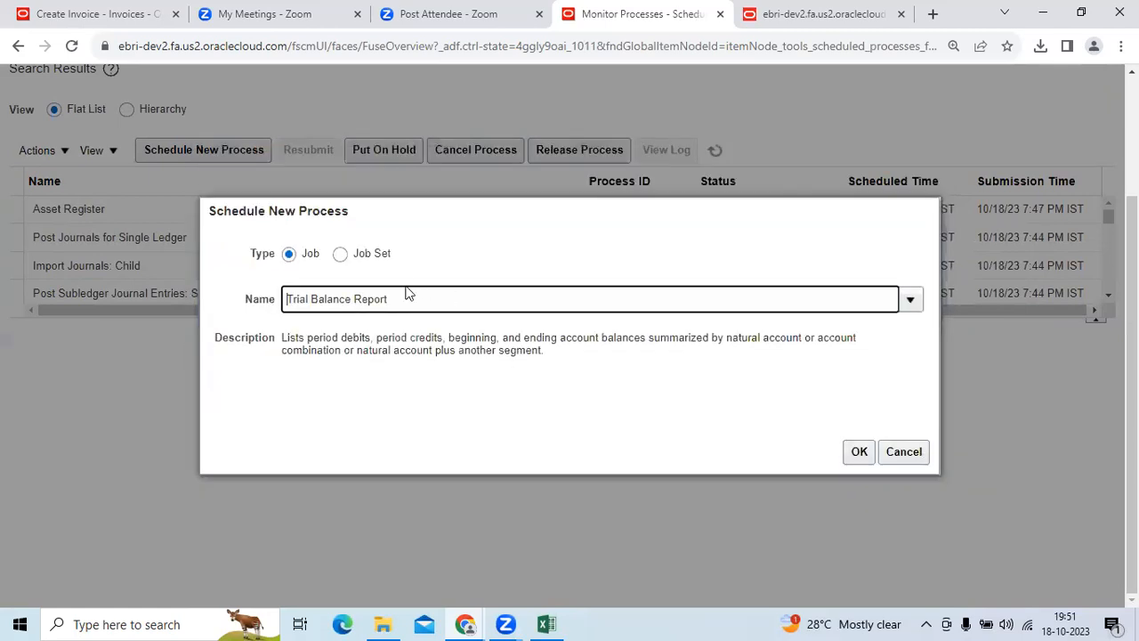
Step: Copy the process name Trial Balance Report, open its process details, and paste the name into cell C44 of the Excel checklist
{"action": "triple_click", "coordinate": [373, 306]}
{"action": "key", "text": "ctrl+c"}
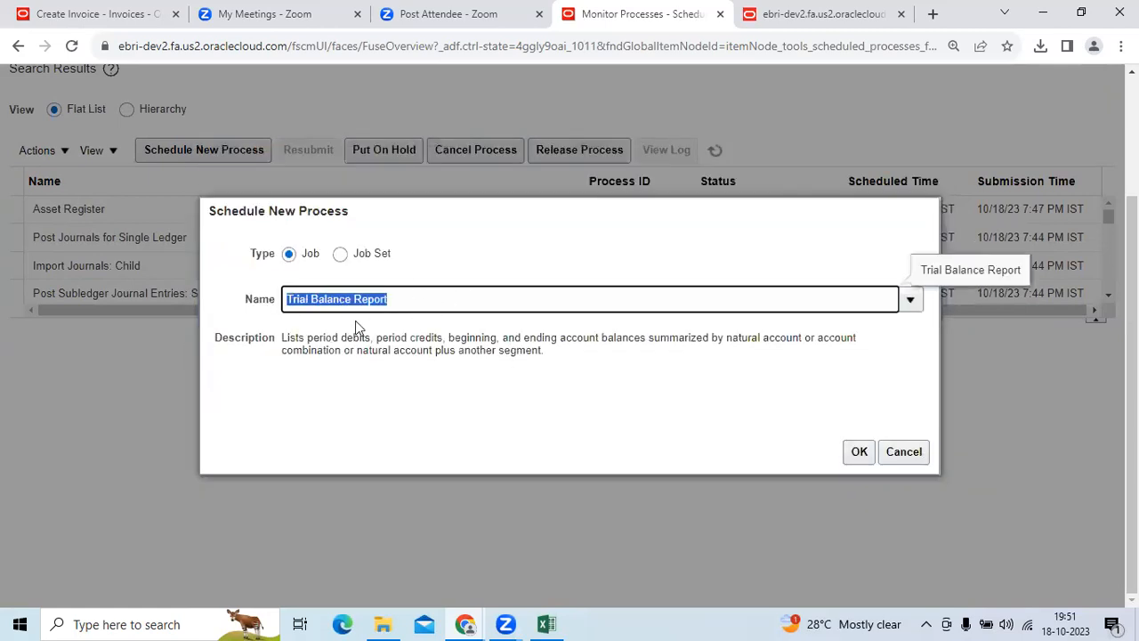
{"action": "left_click", "coordinate": [860, 452]}
{"action": "key", "text": "alt+Tab"}
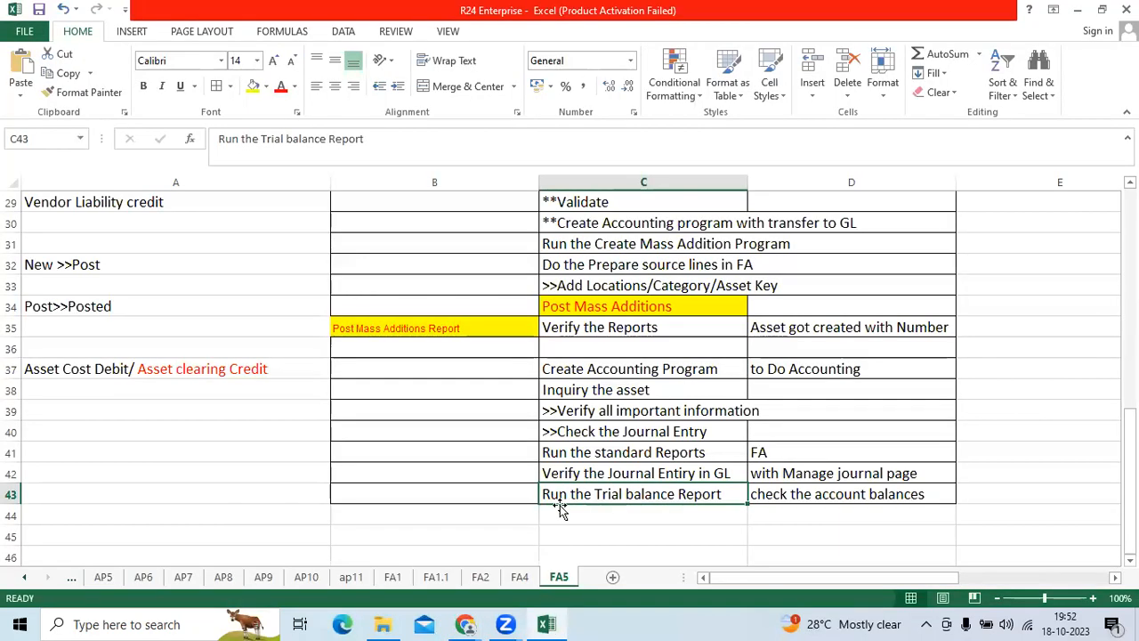
{"action": "left_click", "coordinate": [565, 514]}
{"action": "key", "text": "ctrl+v"}
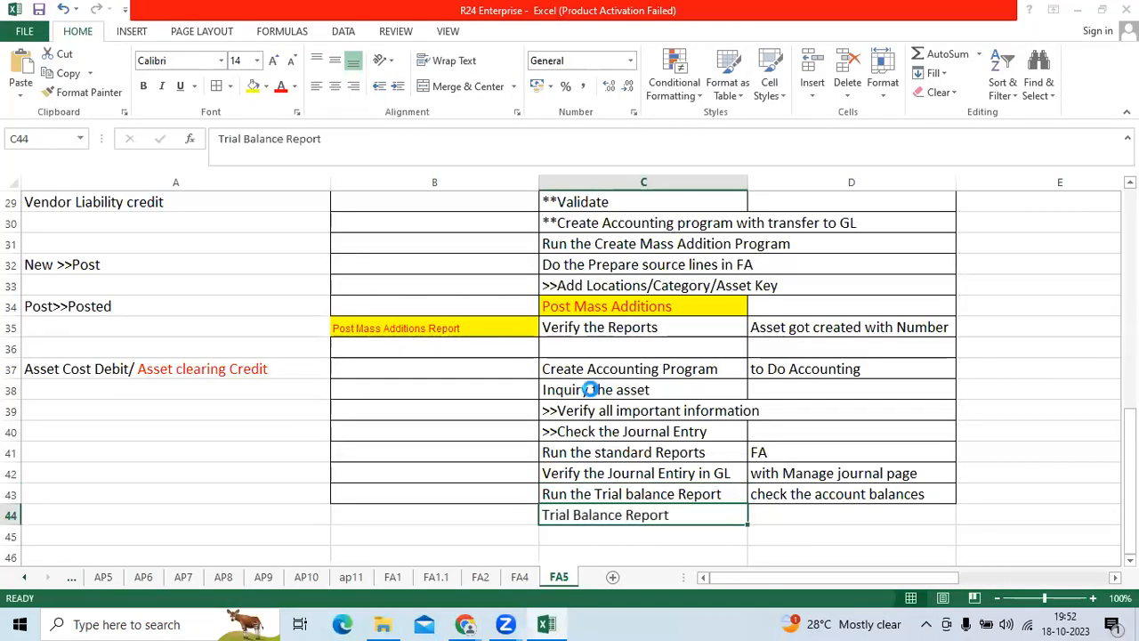
Step: Back in Oracle, check the Trial Balance Report parameters for PCC India PL, Oct-23 and the PTD amount type, and submit the process
{"action": "key", "text": "alt+Tab"}
{"action": "key", "text": "alt+Tab"}
{"action": "key", "text": "alt+Tab"}
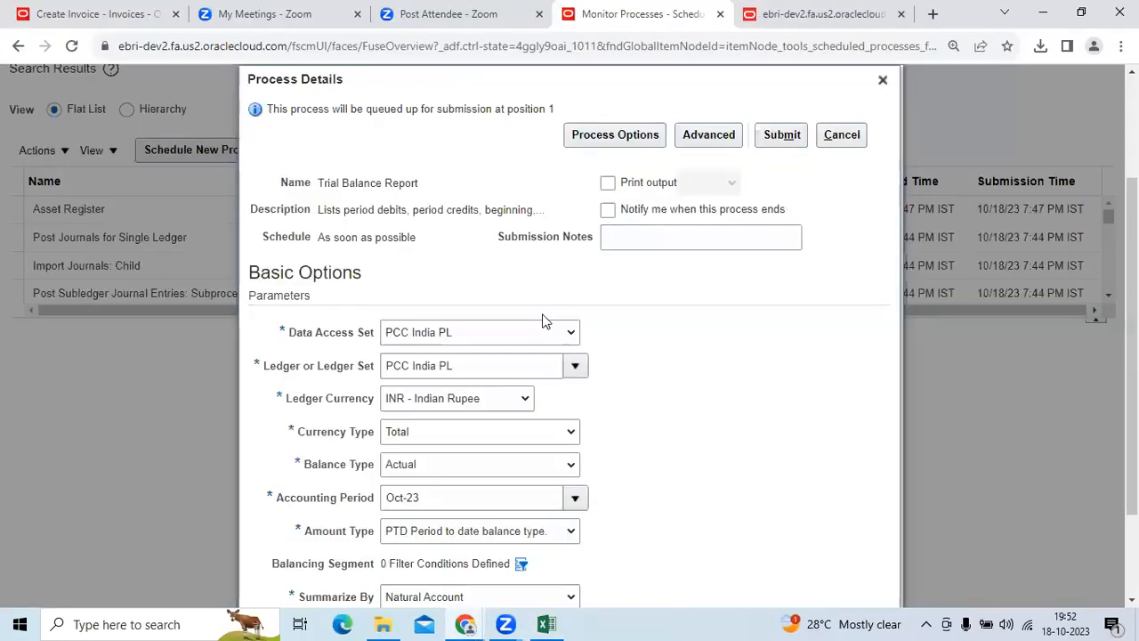
{"action": "scroll", "coordinate": [667, 389], "scroll_direction": "down", "scroll_amount": 3}
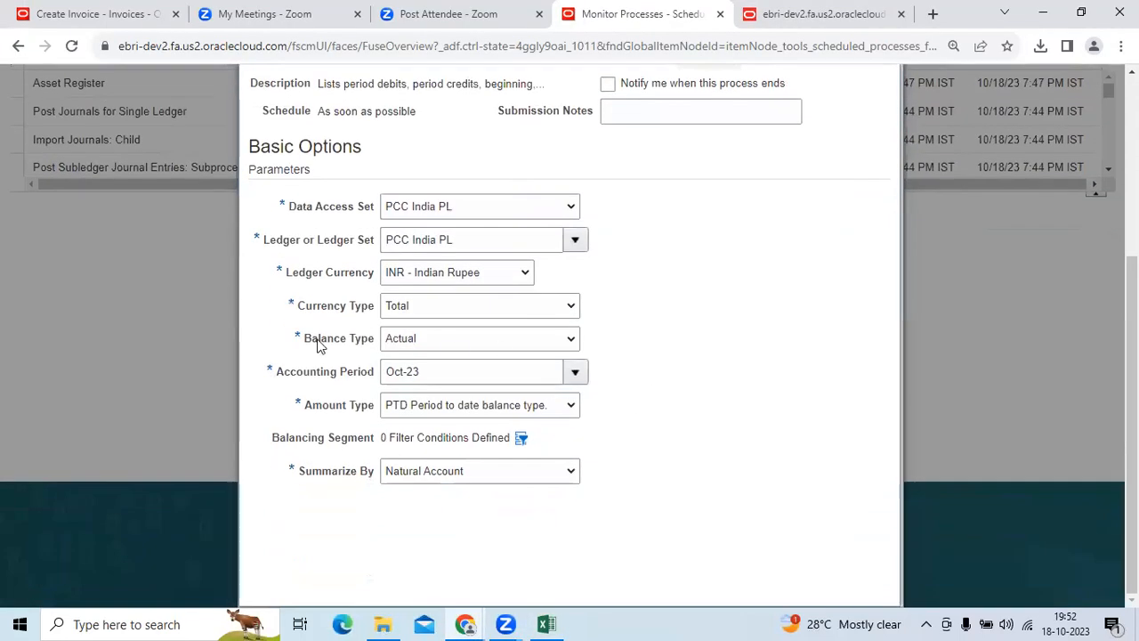
{"action": "left_click_drag", "start_coordinate": [276, 372], "coordinate": [421, 376]}
{"action": "left_click", "coordinate": [423, 403]}
{"action": "left_click", "coordinate": [424, 409]}
{"action": "scroll", "coordinate": [622, 356], "scroll_direction": "up", "scroll_amount": 5}
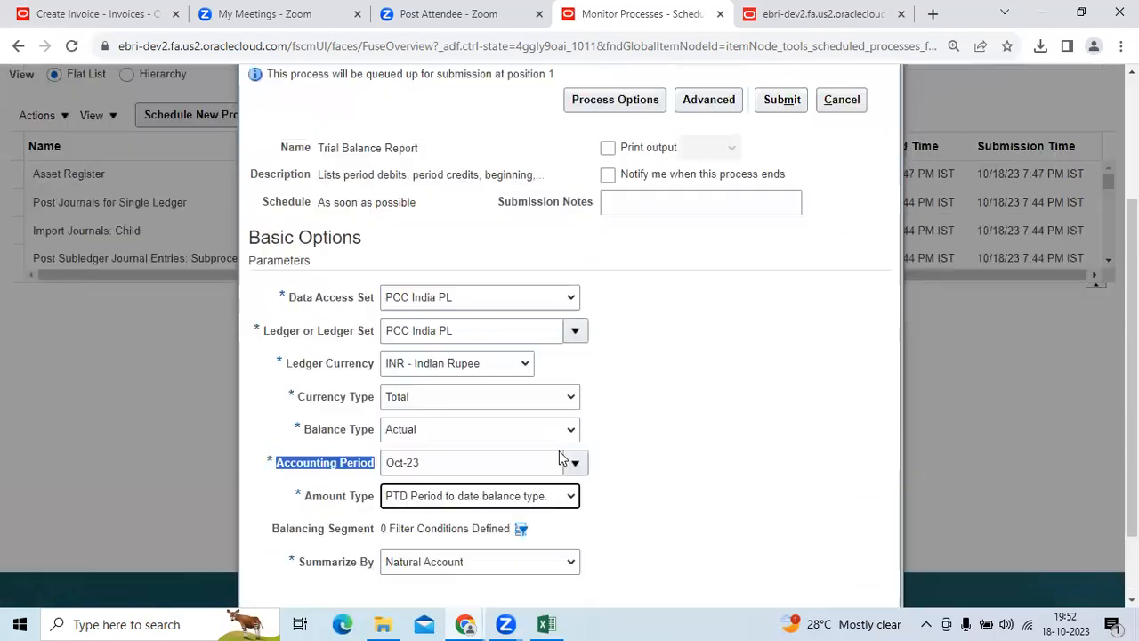
{"action": "left_click", "coordinate": [782, 299]}
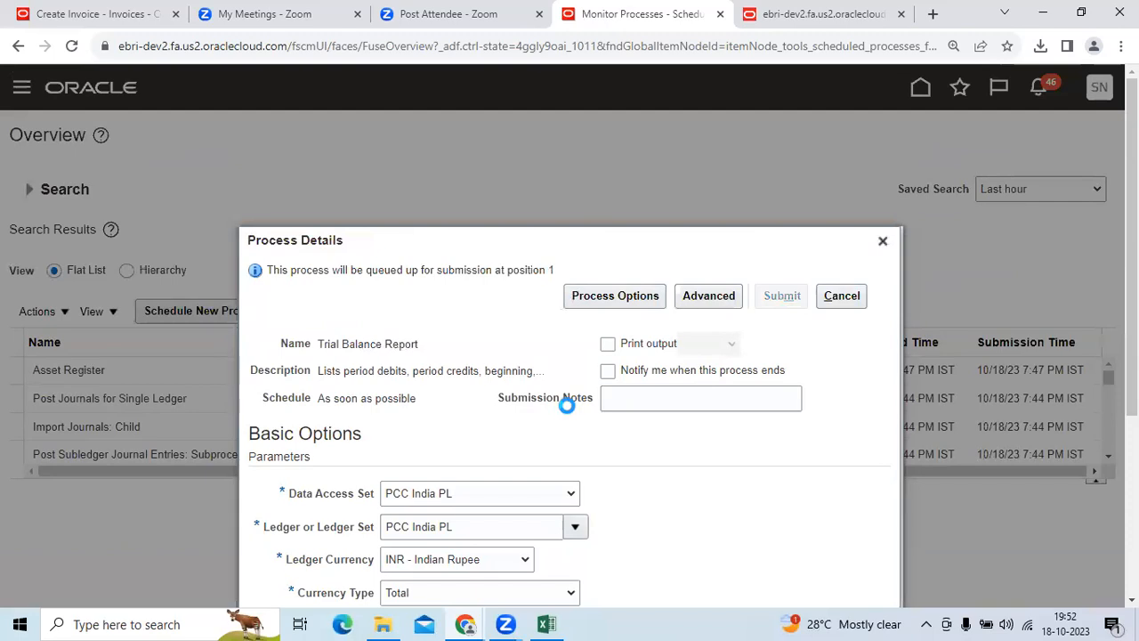
{"action": "left_click", "coordinate": [780, 423]}
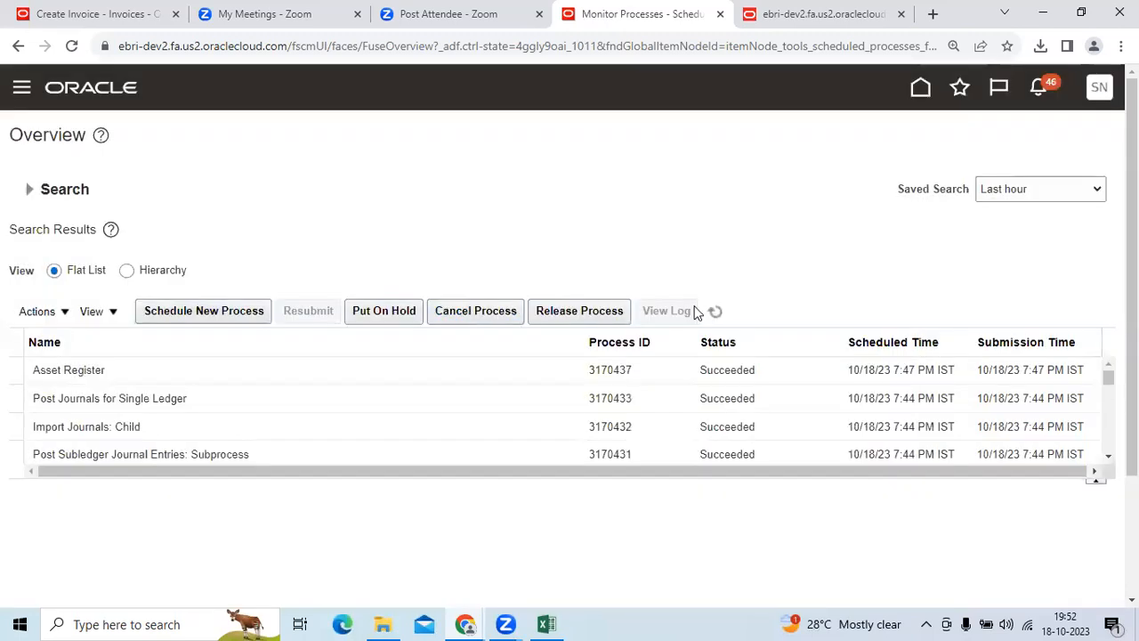
Step: Refresh the process list, select the new Trial Balance Report process, and republish its output
{"action": "left_click", "coordinate": [716, 311]}
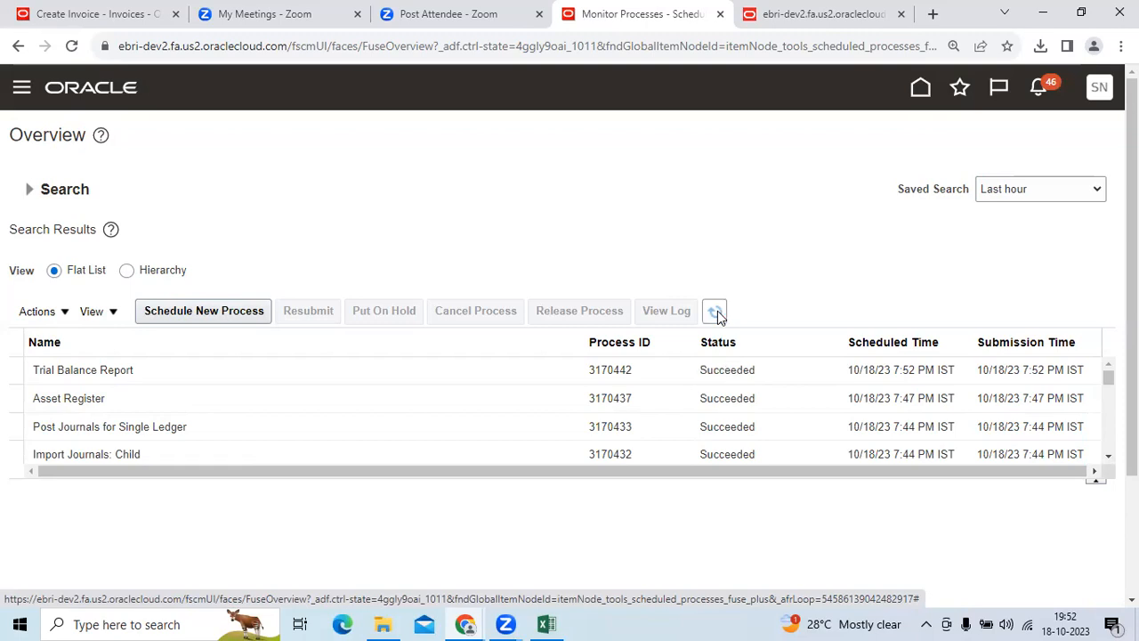
{"action": "left_click", "coordinate": [946, 367]}
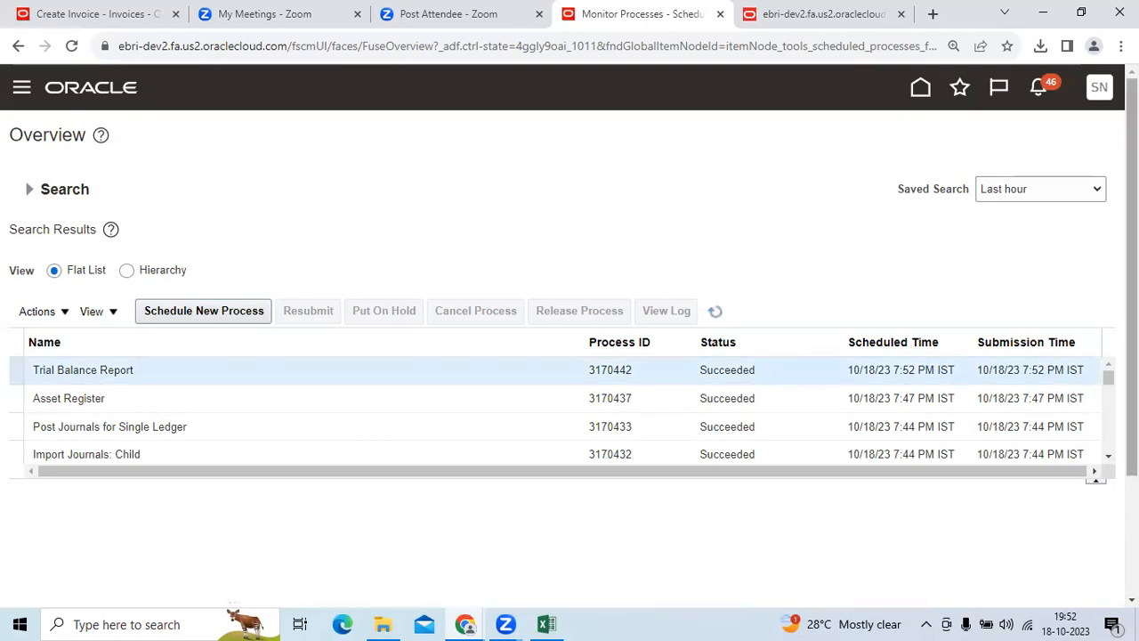
{"action": "scroll", "coordinate": [599, 467], "scroll_direction": "down", "scroll_amount": 3}
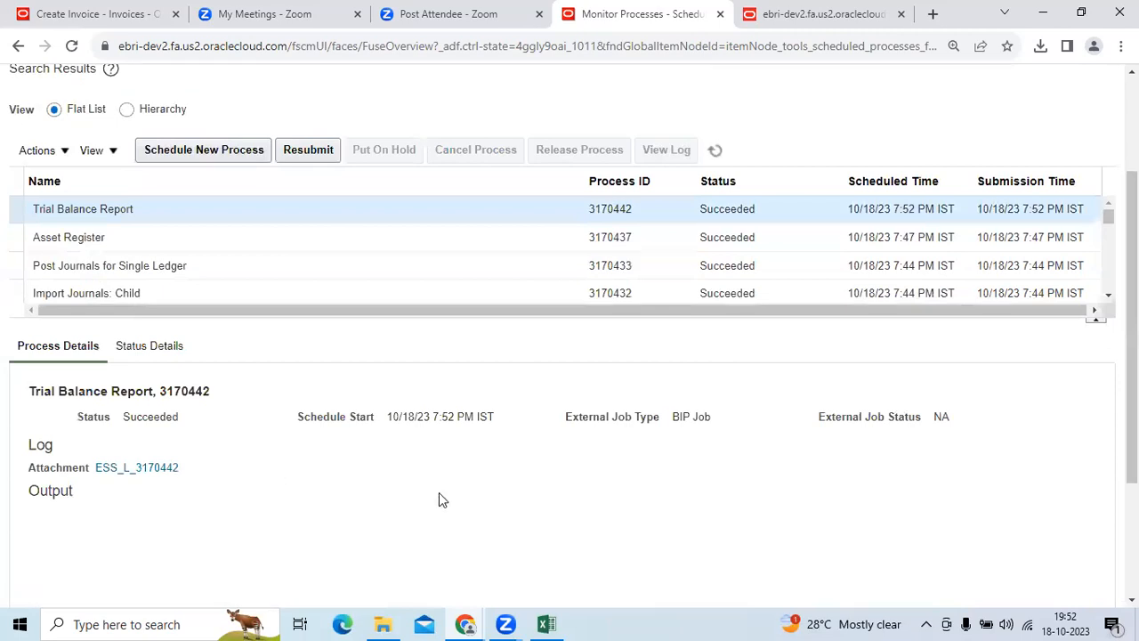
{"action": "scroll", "coordinate": [416, 500], "scroll_direction": "down", "scroll_amount": 1}
{"action": "left_click", "coordinate": [351, 496]}
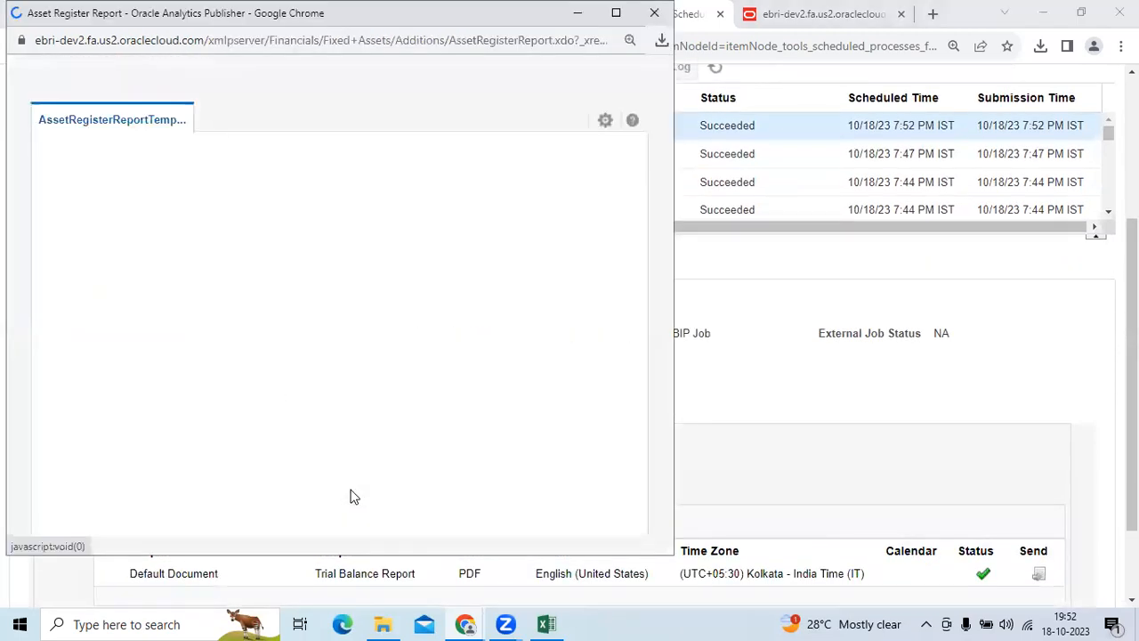
Step: Export the Trial Balance Report as PDF and open the downloaded file
{"action": "left_click", "coordinate": [605, 121]}
{"action": "mouse_move", "coordinate": [595, 153]}
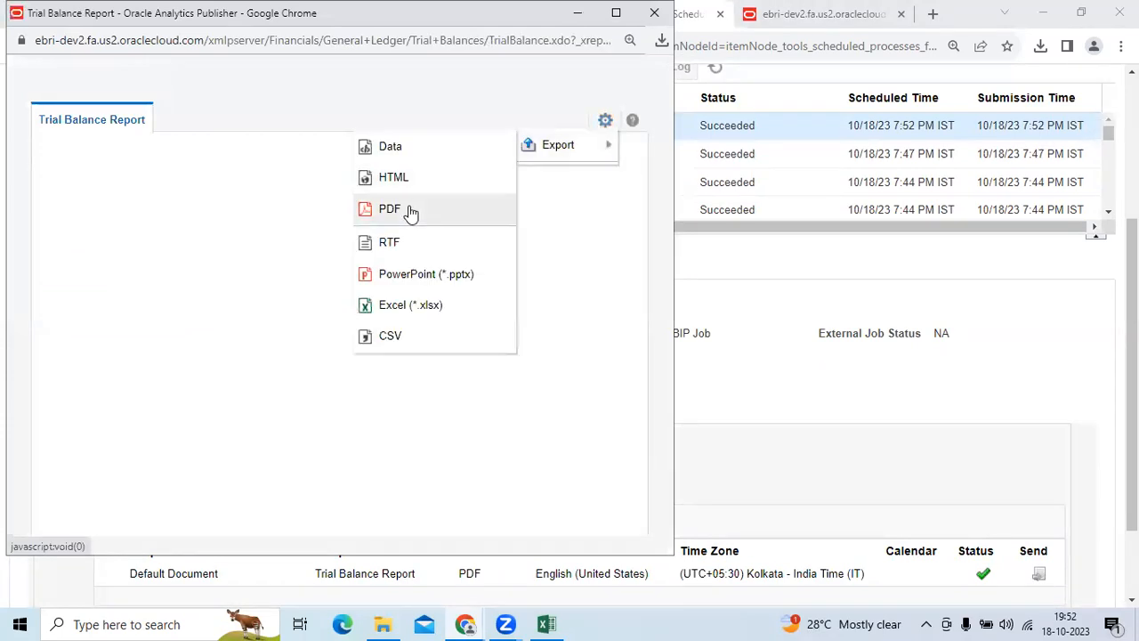
{"action": "left_click", "coordinate": [407, 211]}
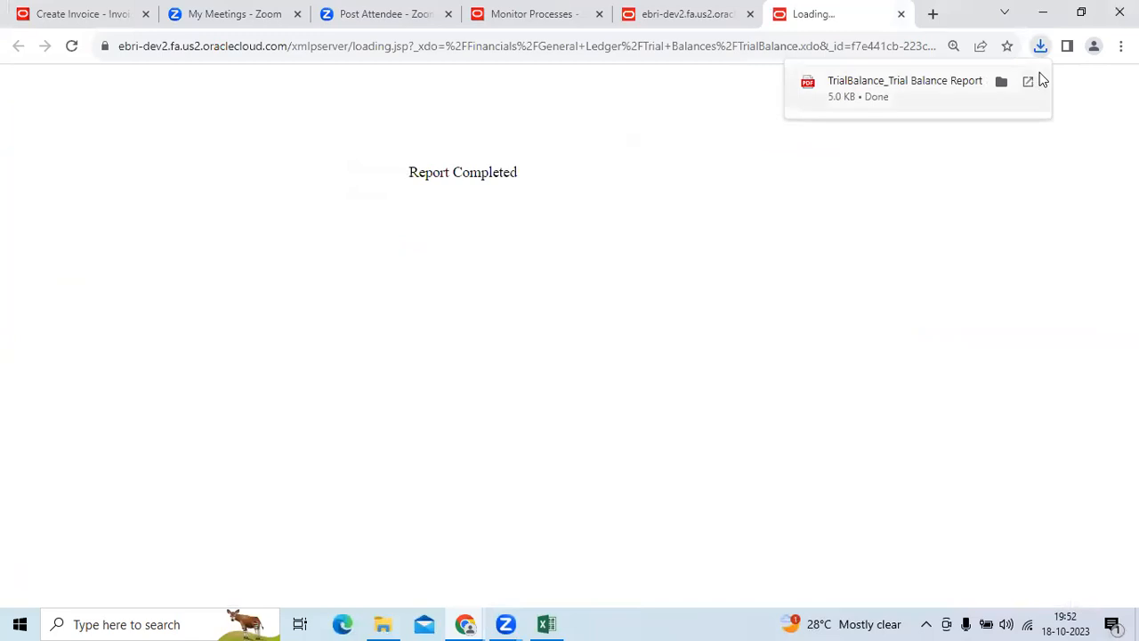
{"action": "left_click", "coordinate": [953, 102]}
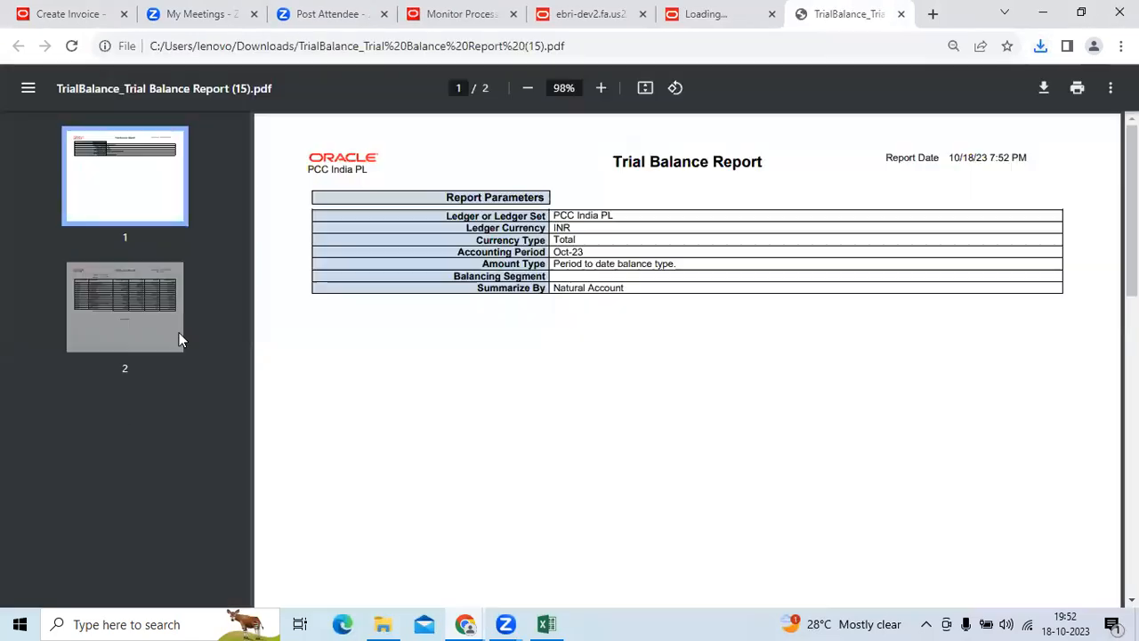
Step: Examine the Machinery and Asset Clearing balances on page 2 of the trial balance at 110% zoom
{"action": "left_click", "coordinate": [143, 314]}
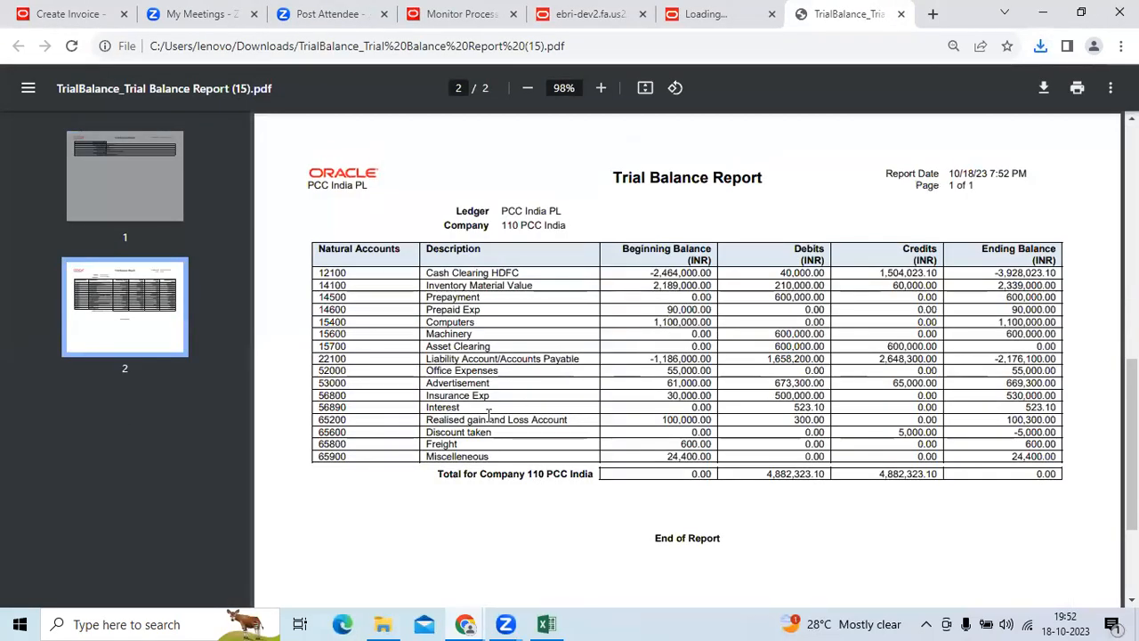
{"action": "triple_click", "coordinate": [1028, 347]}
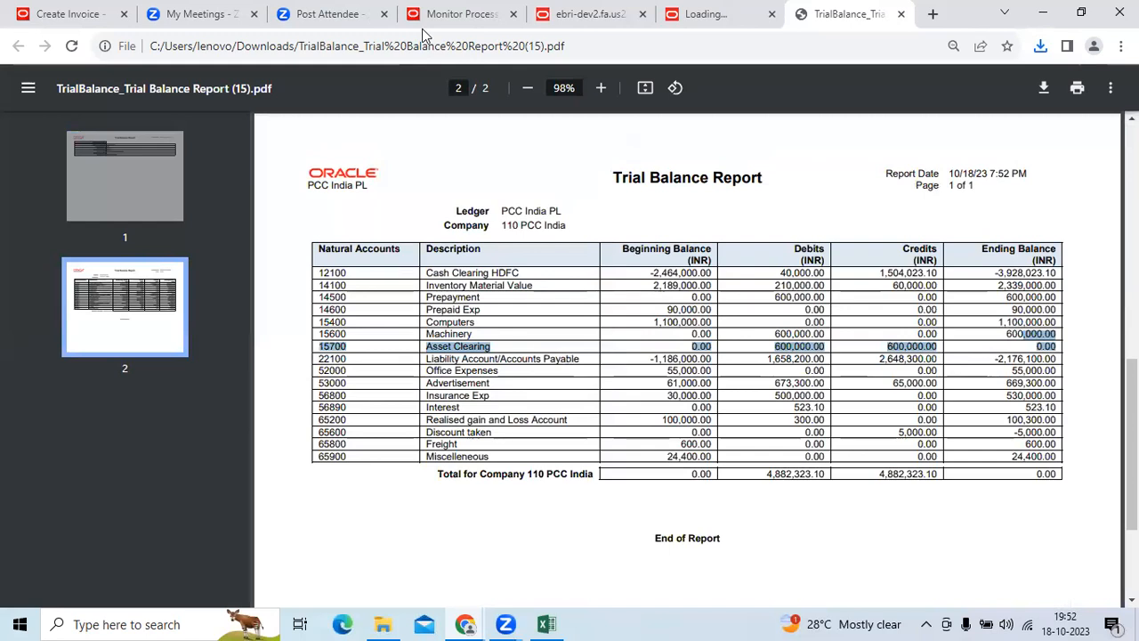
{"action": "left_click", "coordinate": [600, 88]}
{"action": "left_click", "coordinate": [601, 89]}
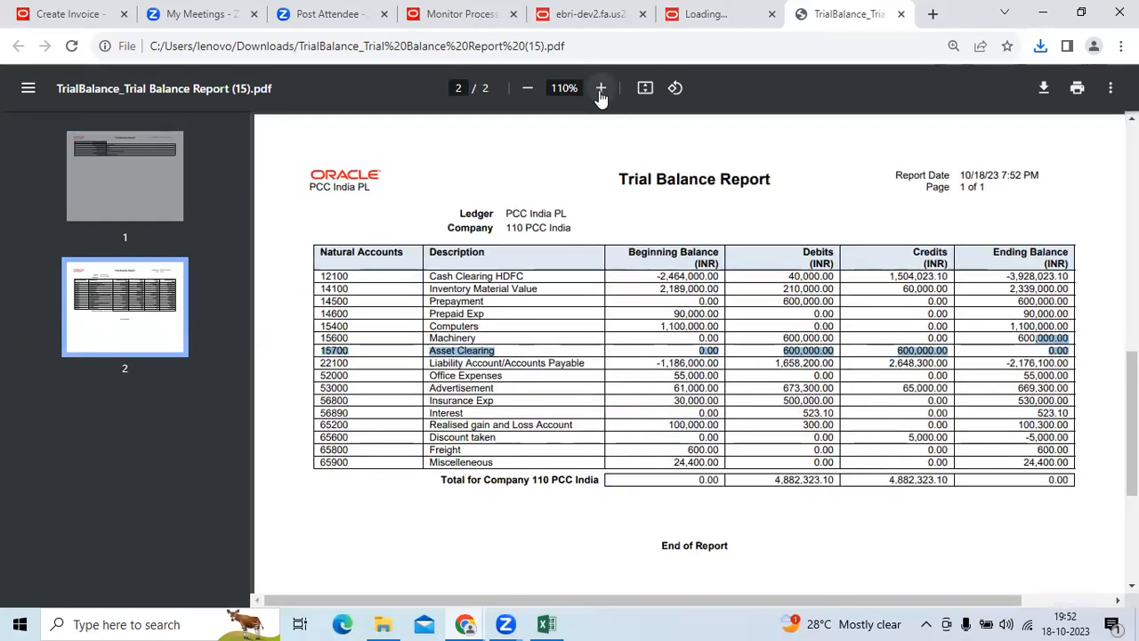
{"action": "left_click", "coordinate": [546, 381]}
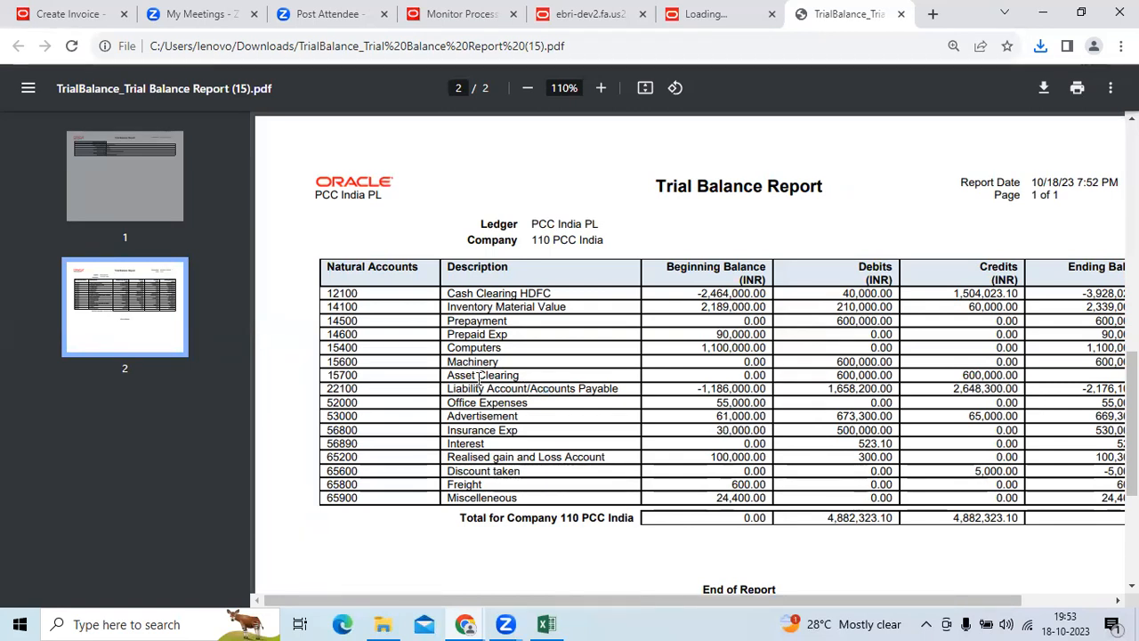
Step: Check the Asset Clearing ending balance and the Machinery debit in the trial balance, and review the report through to its end
{"action": "left_click_drag", "start_coordinate": [447, 375], "coordinate": [519, 375]}
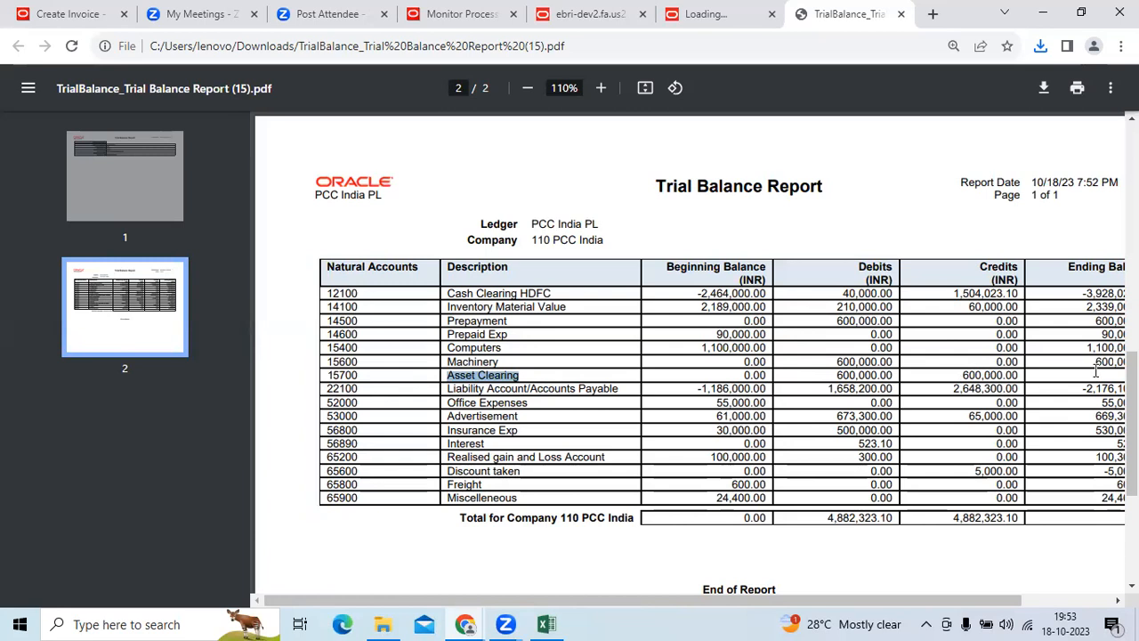
{"action": "mouse_move", "coordinate": [929, 602]}
{"action": "left_mouse_down"}
{"action": "mouse_move", "coordinate": [986, 604]}
{"action": "mouse_move", "coordinate": [948, 603]}
{"action": "left_mouse_up"}
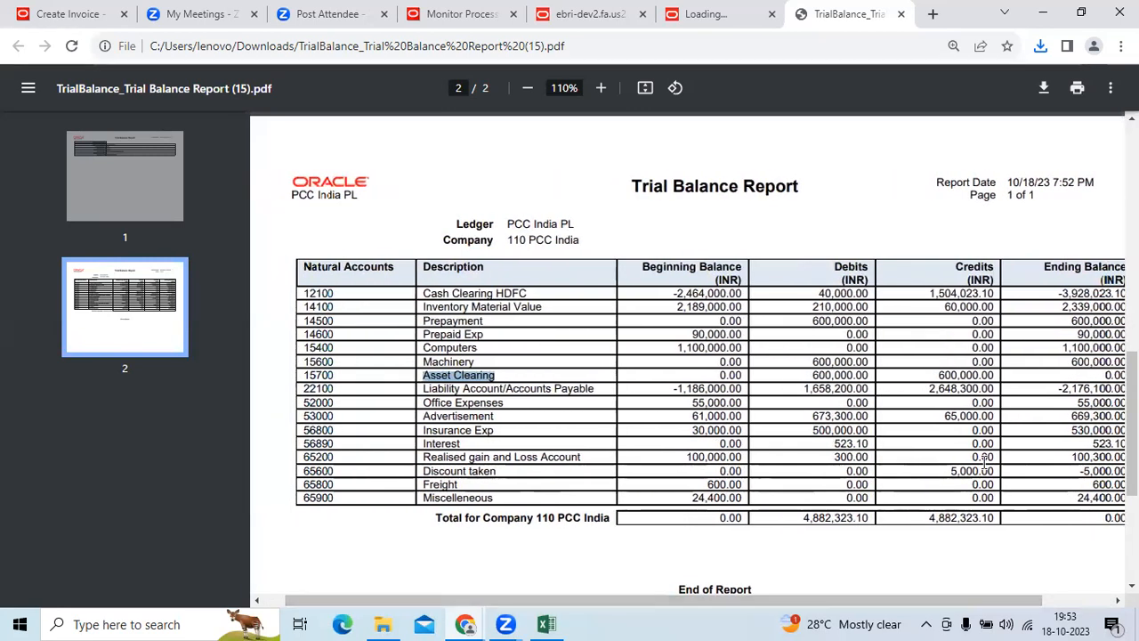
{"action": "left_click", "coordinate": [1019, 380]}
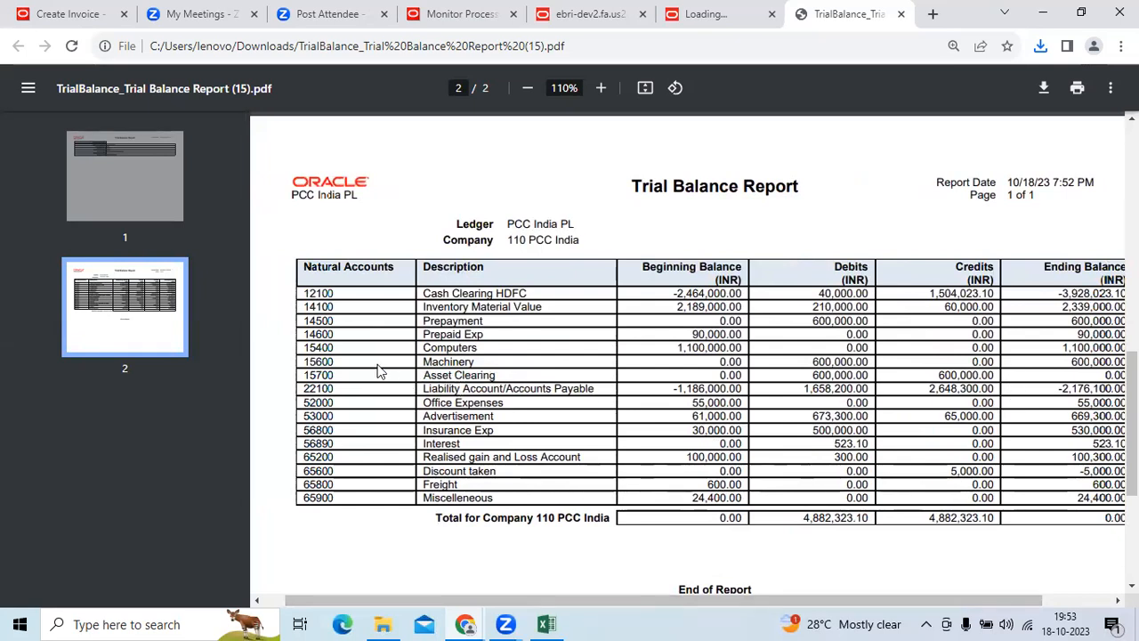
{"action": "left_click_drag", "start_coordinate": [813, 361], "coordinate": [874, 363]}
{"action": "left_click", "coordinate": [817, 363]}
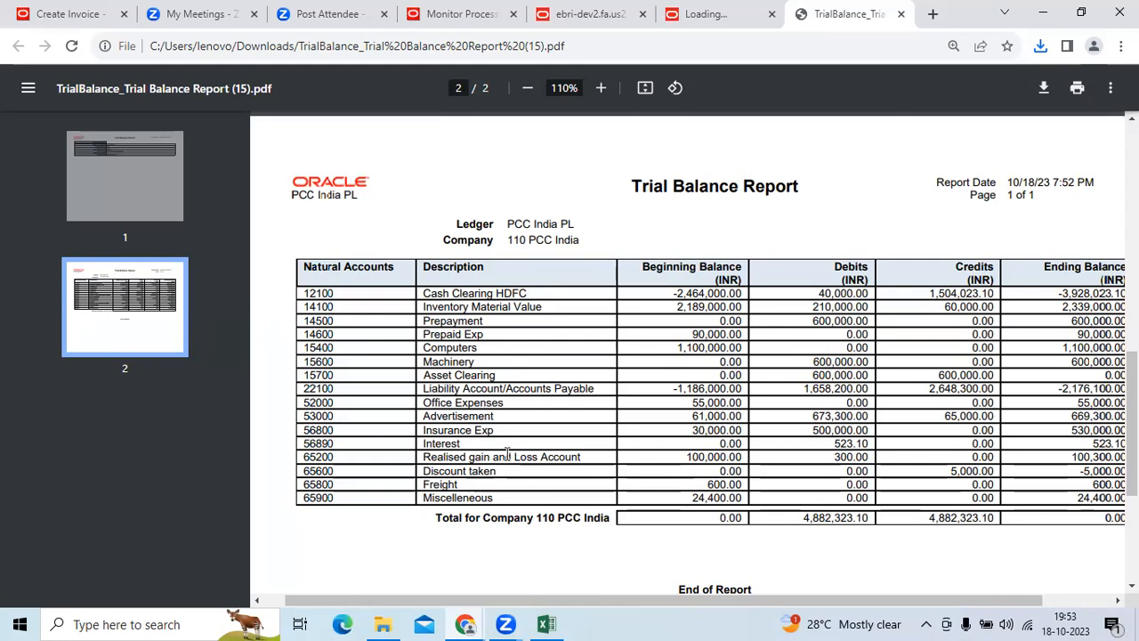
{"action": "scroll", "coordinate": [508, 451], "scroll_direction": "down", "scroll_amount": 3}
{"action": "scroll", "coordinate": [707, 471], "scroll_direction": "up", "scroll_amount": 5}
{"action": "scroll", "coordinate": [712, 480], "scroll_direction": "down", "scroll_amount": 1}
{"action": "scroll", "coordinate": [709, 478], "scroll_direction": "down", "scroll_amount": 4}
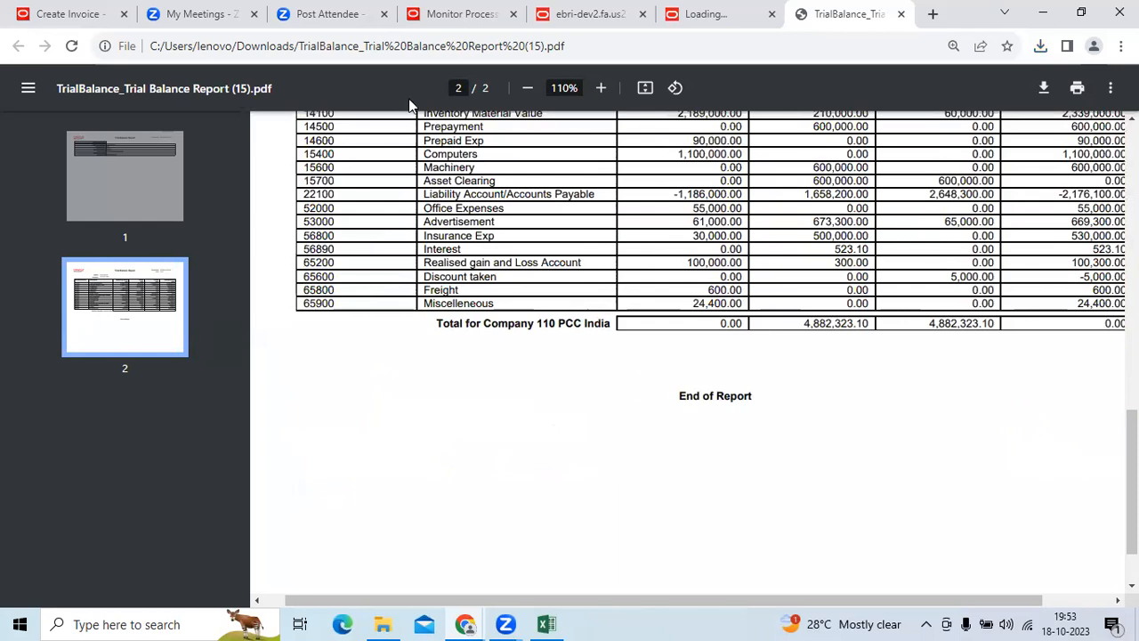
Step: Close the two leftover report output pages and return to the scheduled processes overview in Oracle
{"action": "left_click", "coordinate": [469, 12]}
{"action": "left_click", "coordinate": [570, 13]}
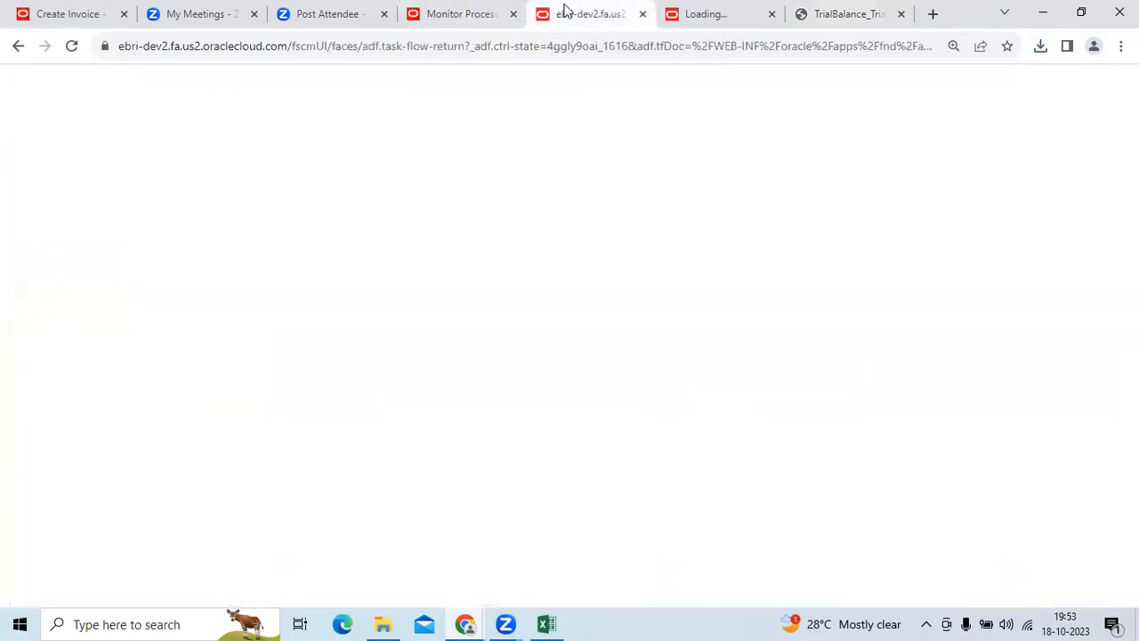
{"action": "left_click", "coordinate": [640, 14]}
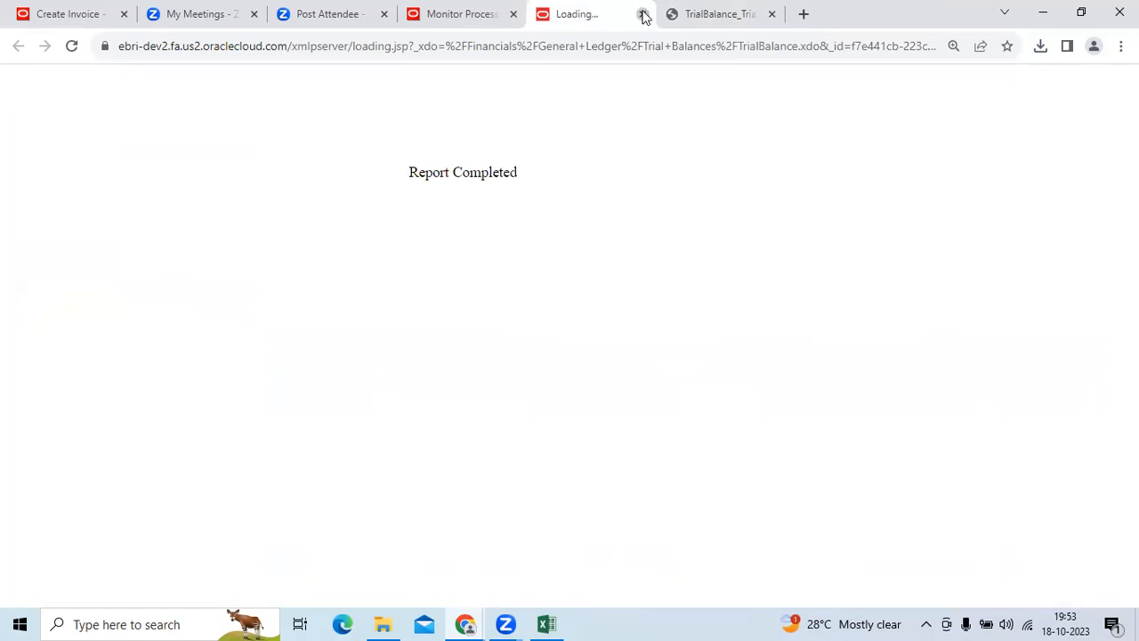
{"action": "left_click", "coordinate": [643, 15]}
{"action": "left_click", "coordinate": [648, 14]}
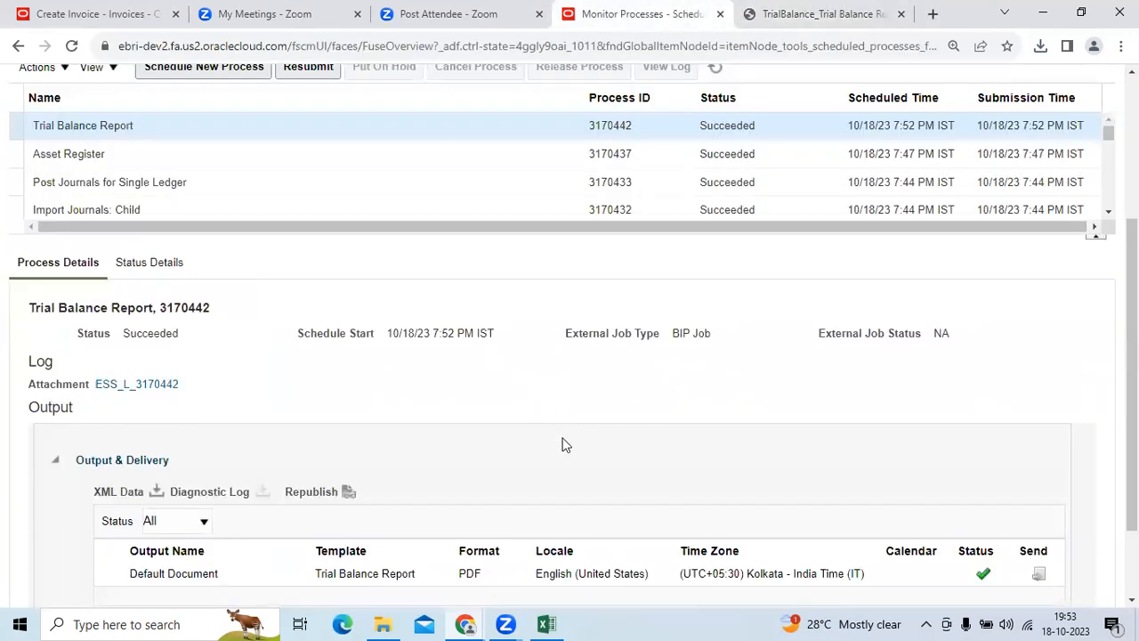
{"action": "scroll", "coordinate": [563, 445], "scroll_direction": "up", "scroll_amount": 3}
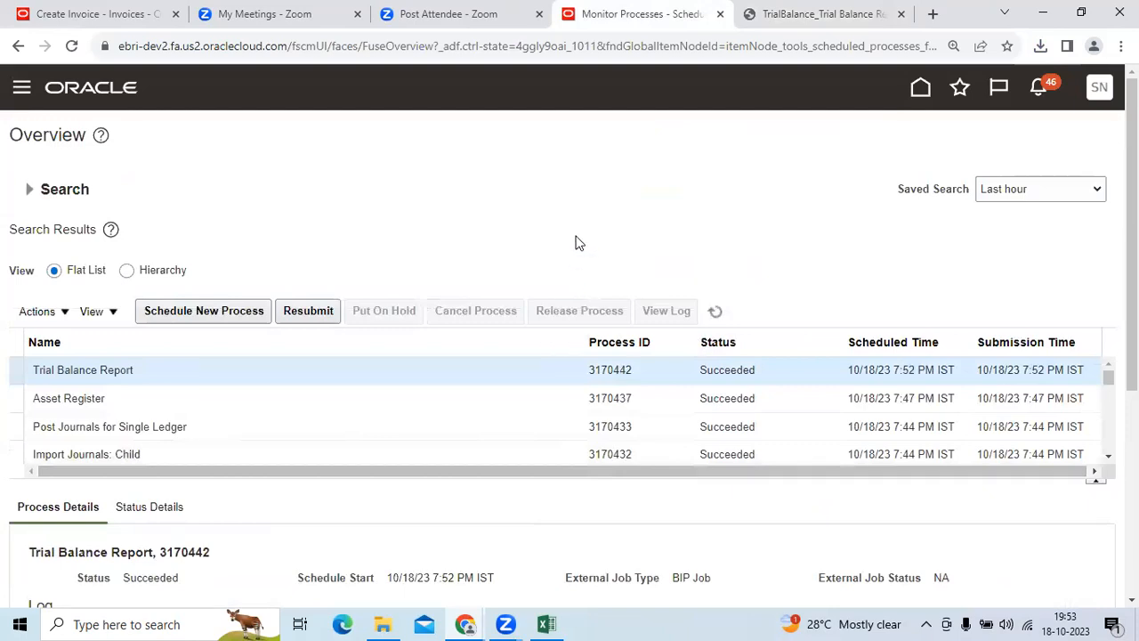